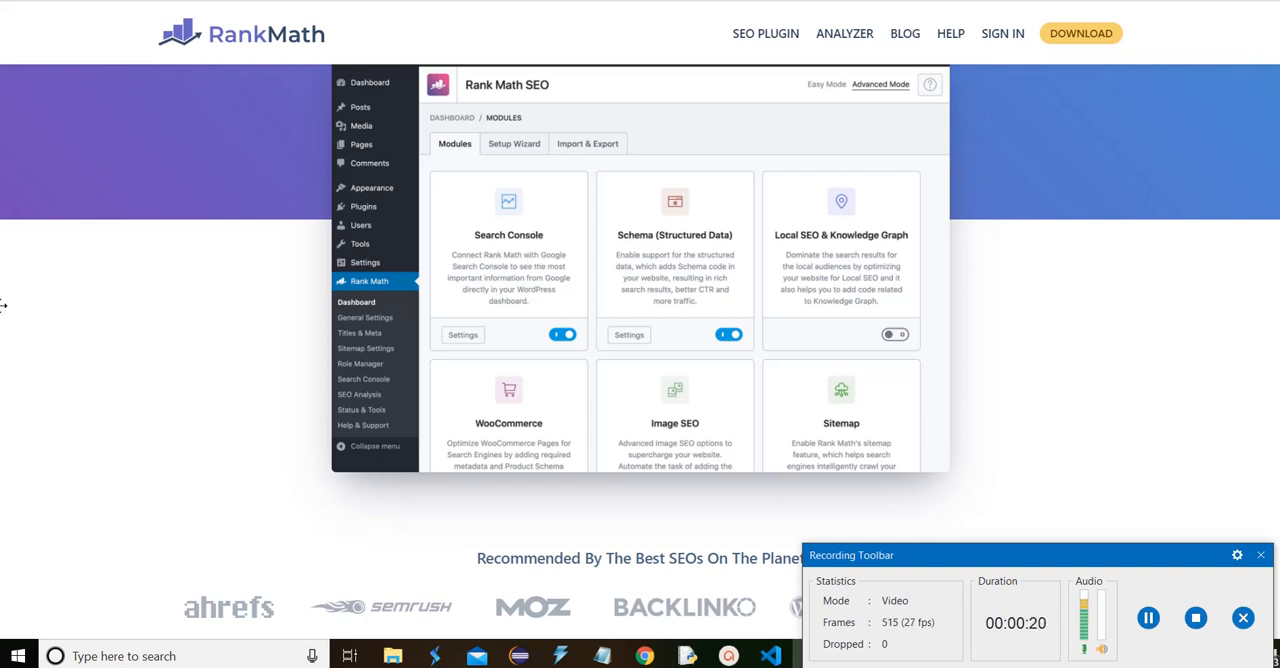
# Switch to the WordPress admin, open the page for adding new plugins and search it for "rankmath"
pyautogui.click(103, 2)
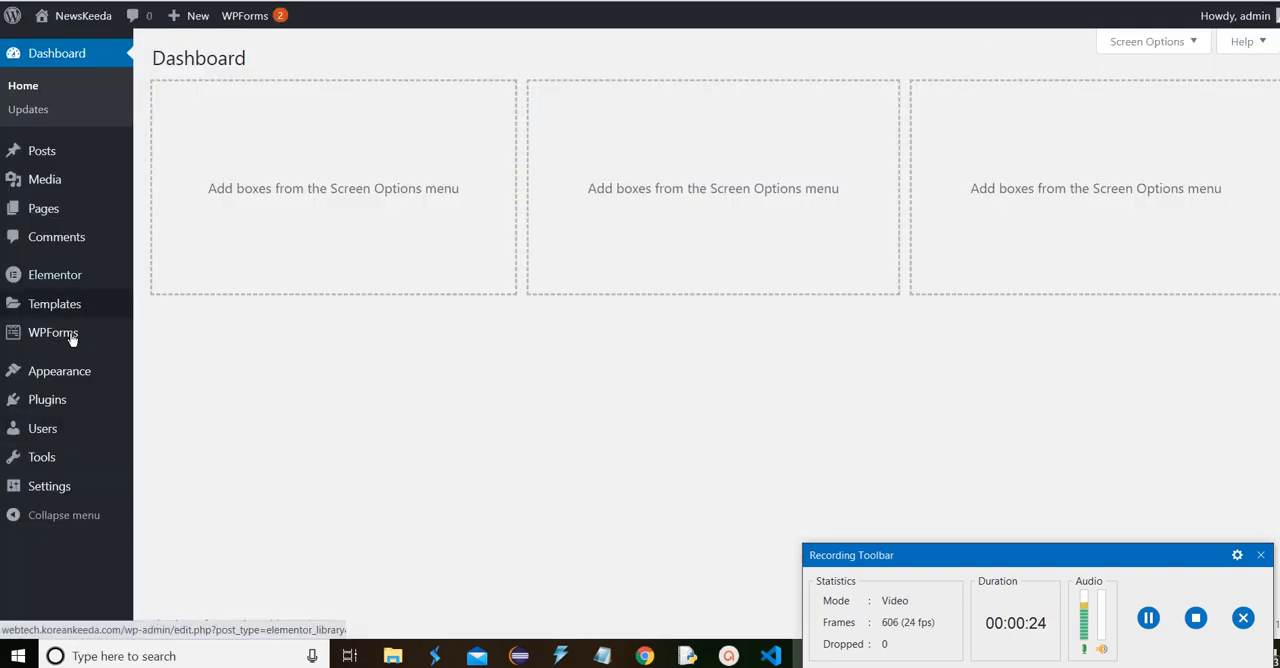
pyautogui.moveTo(77, 423)
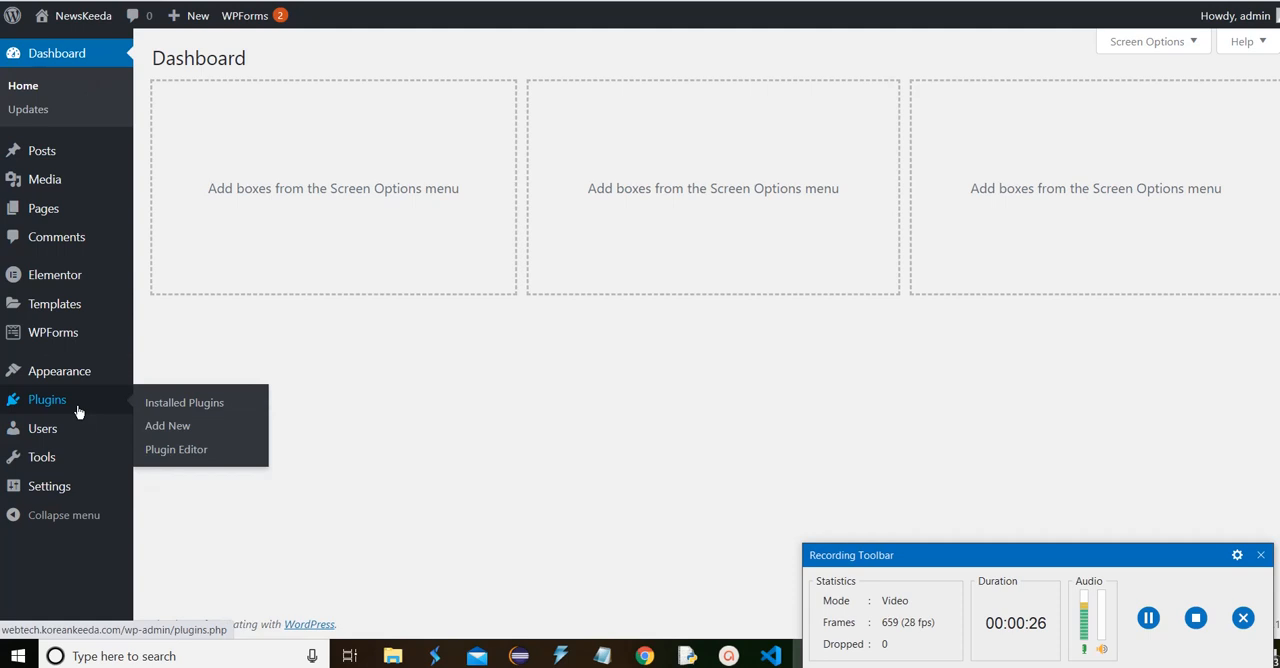
pyautogui.click(169, 429)
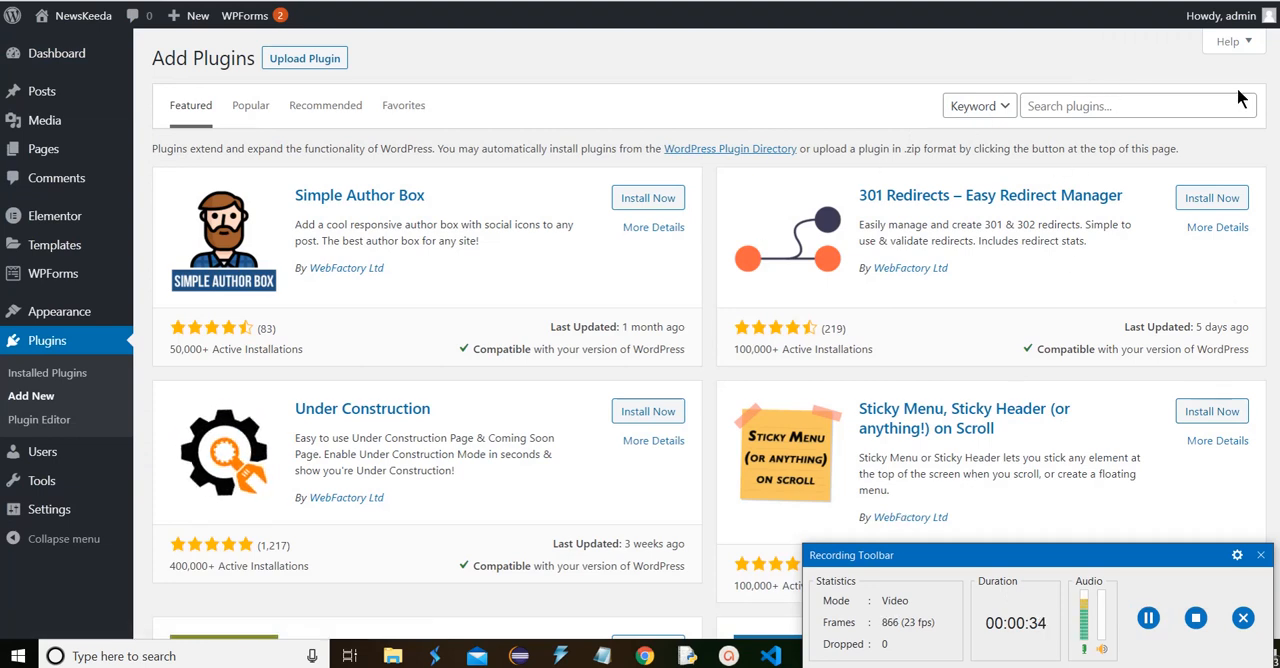
pyautogui.click(1140, 105)
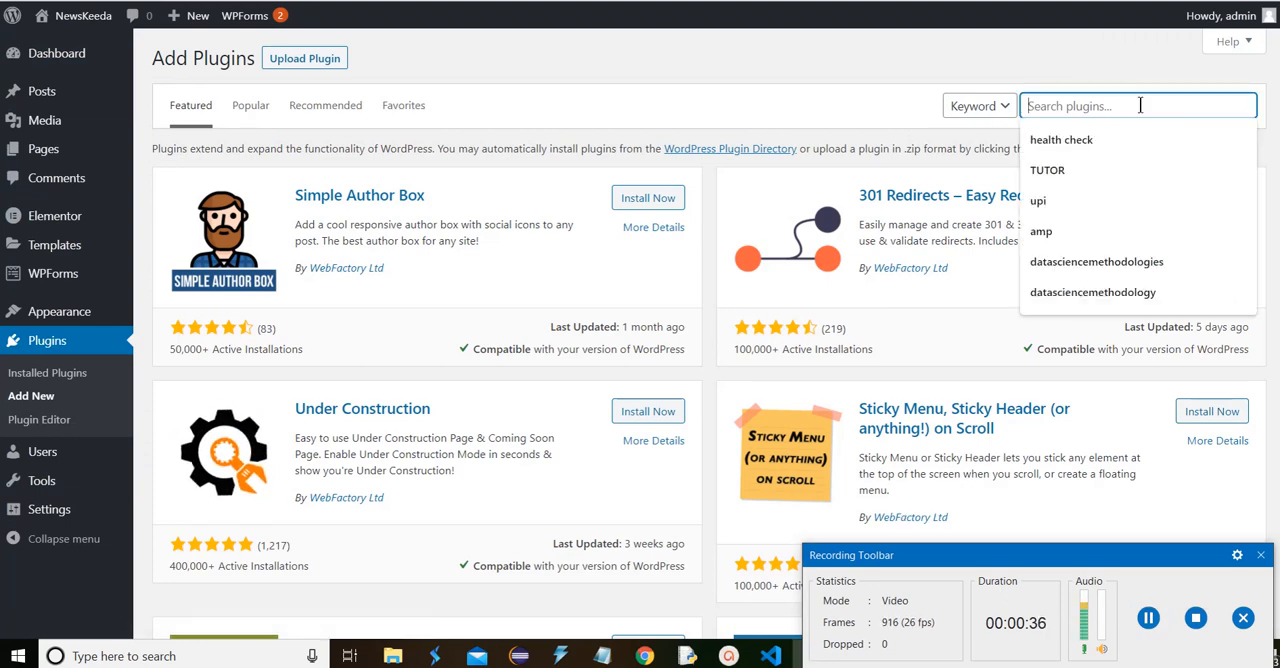
pyautogui.write('ran')
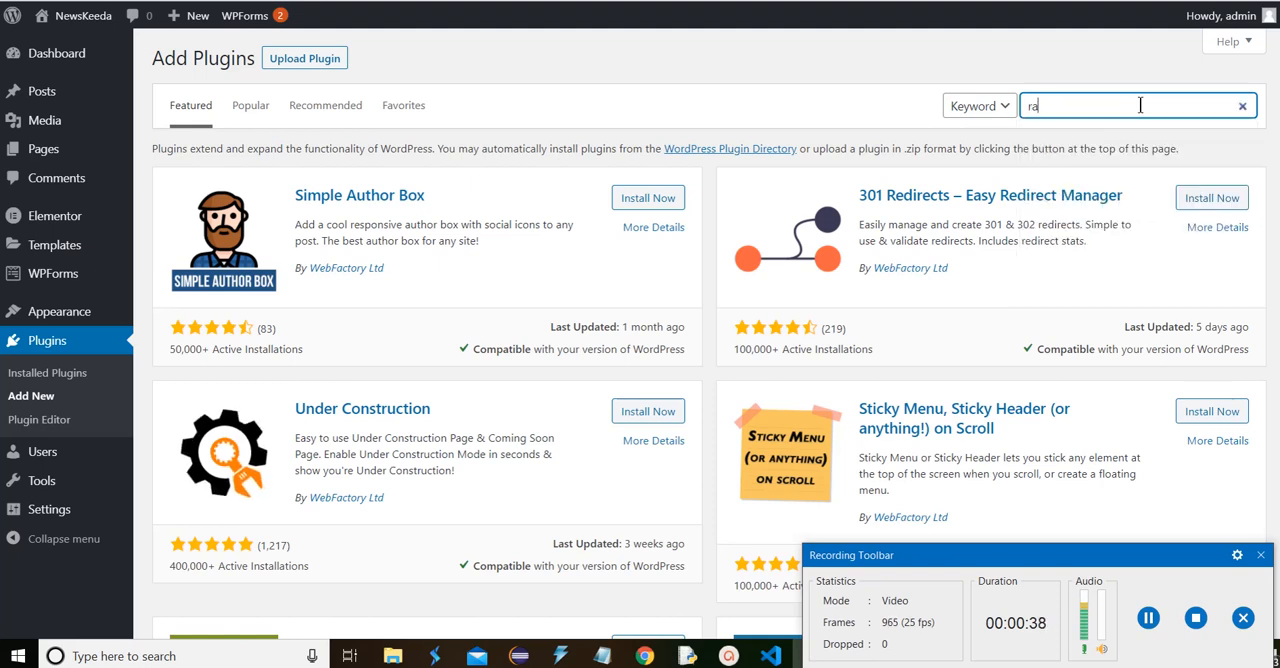
pyautogui.write('kmath')
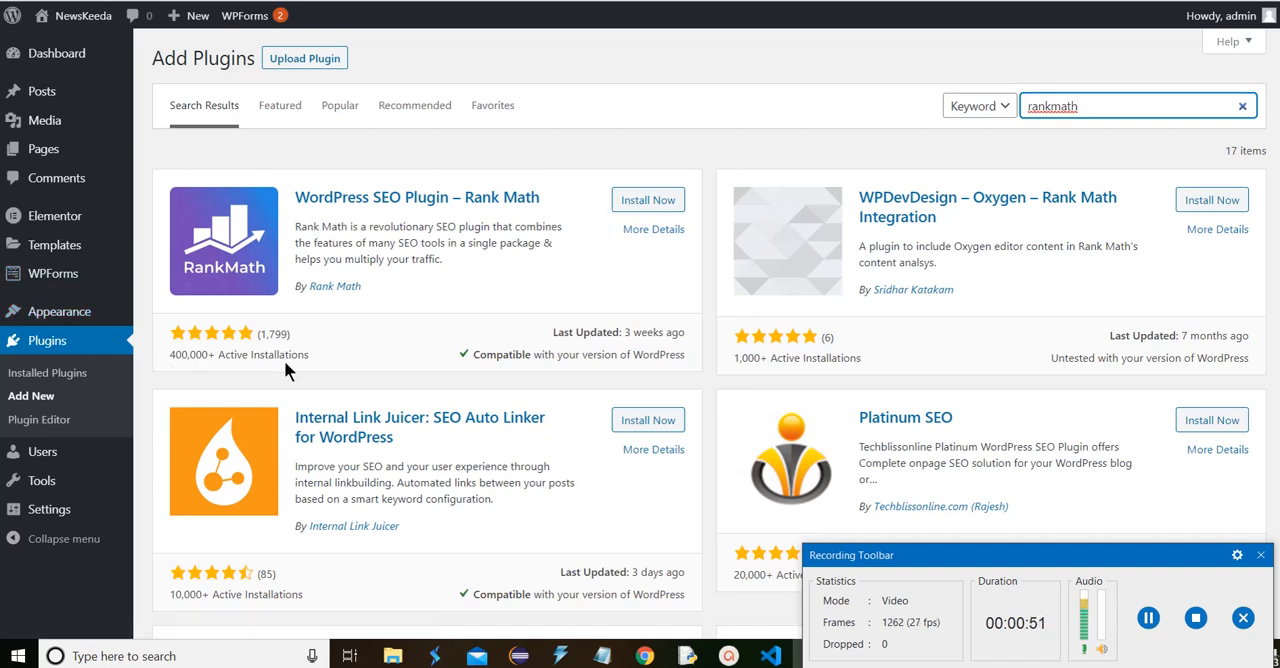
# Install and activate the plugin "WordPress SEO Plugin – Rank Math"
pyautogui.click(662, 201)
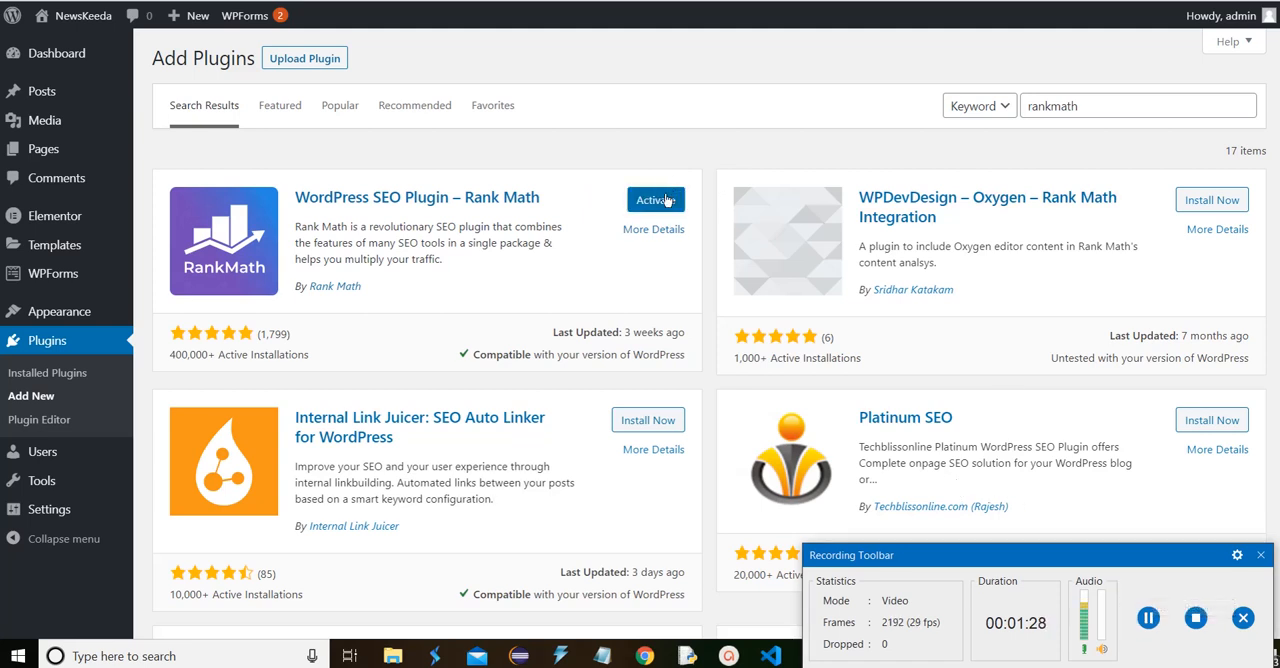
pyautogui.click(656, 200)
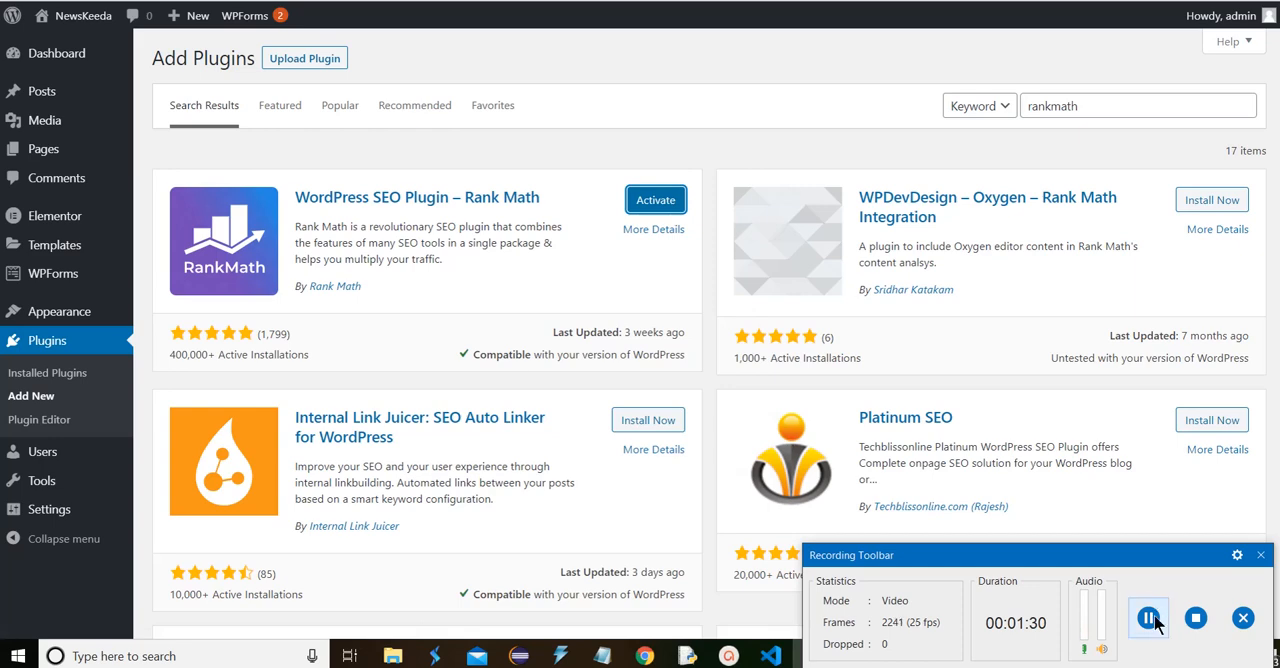
# Choose the Advanced mode for Rank Math and start the setup wizard
pyautogui.scroll(2, 797, 143)
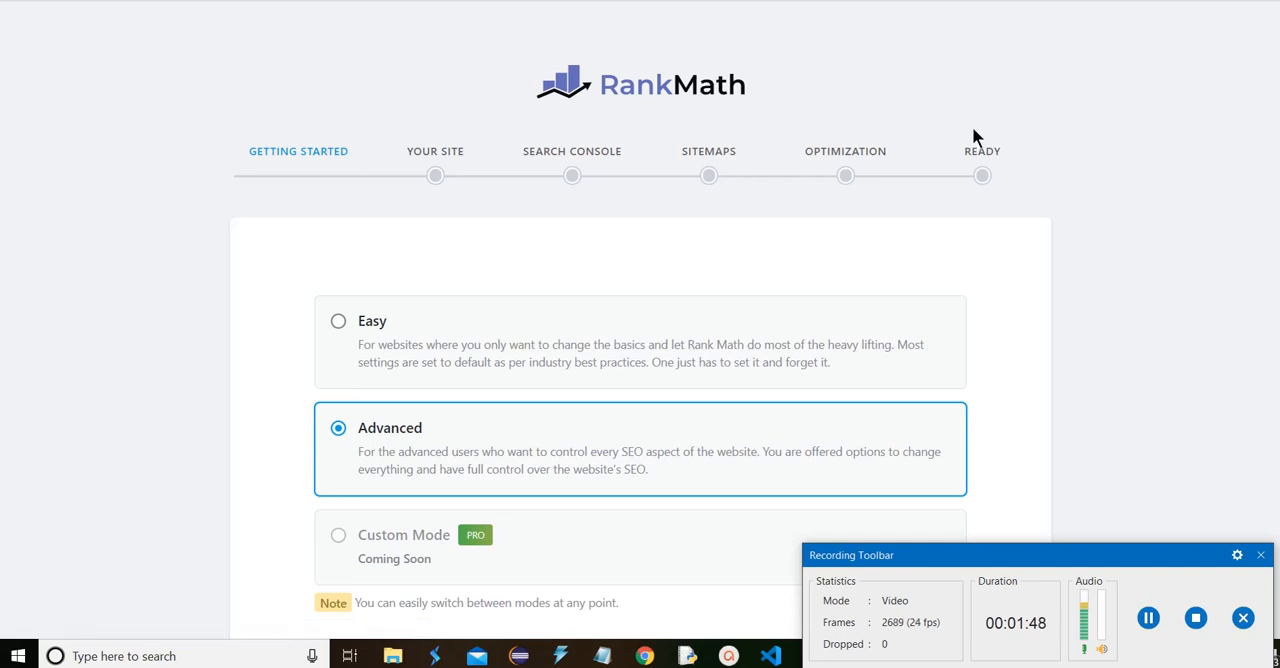
pyautogui.scroll(-2, 948, 150)
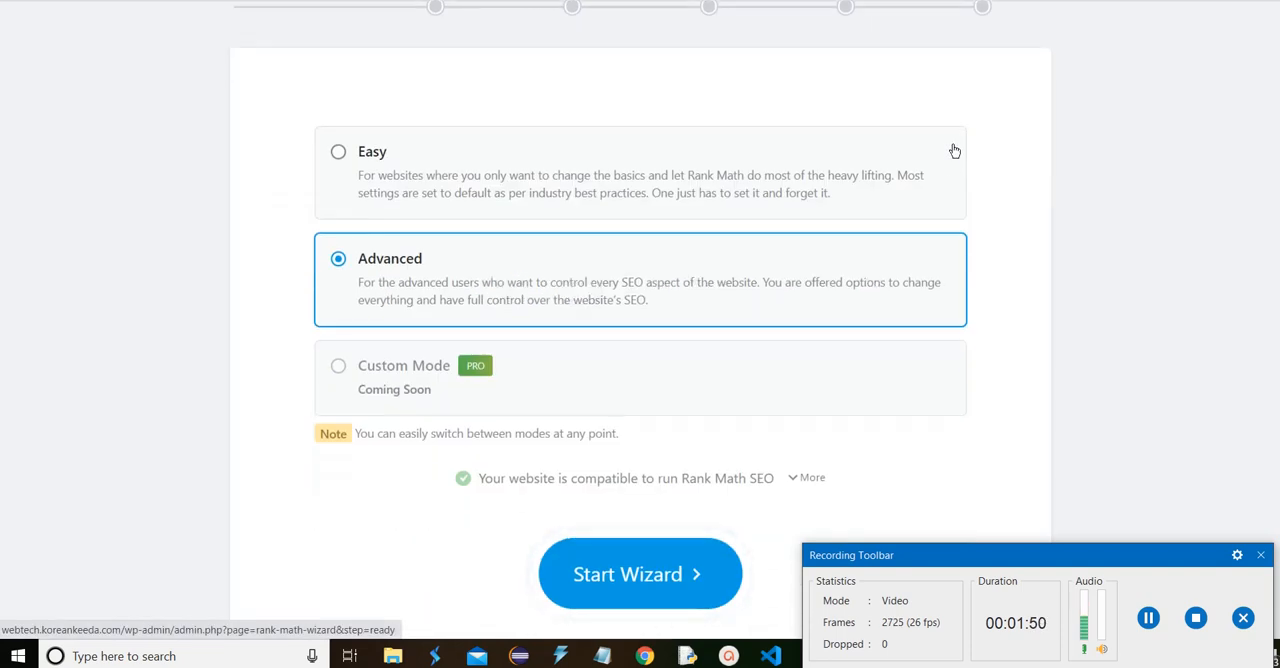
pyautogui.click(390, 177)
pyautogui.click(406, 271)
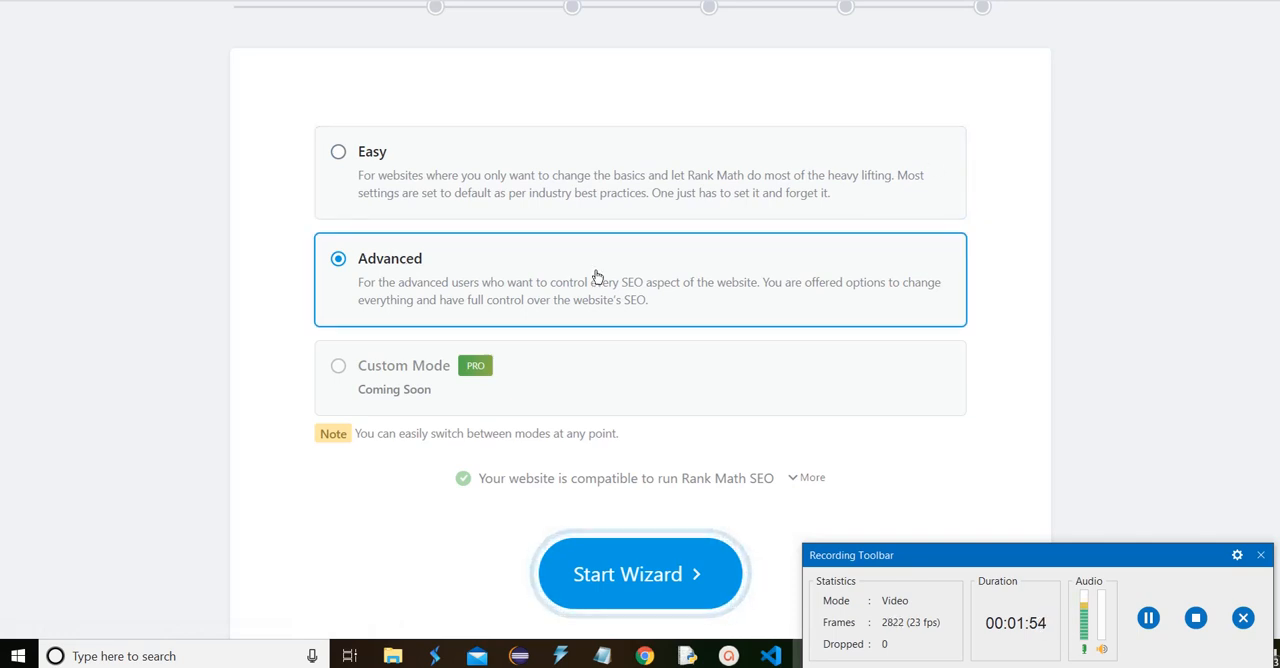
pyautogui.click(672, 588)
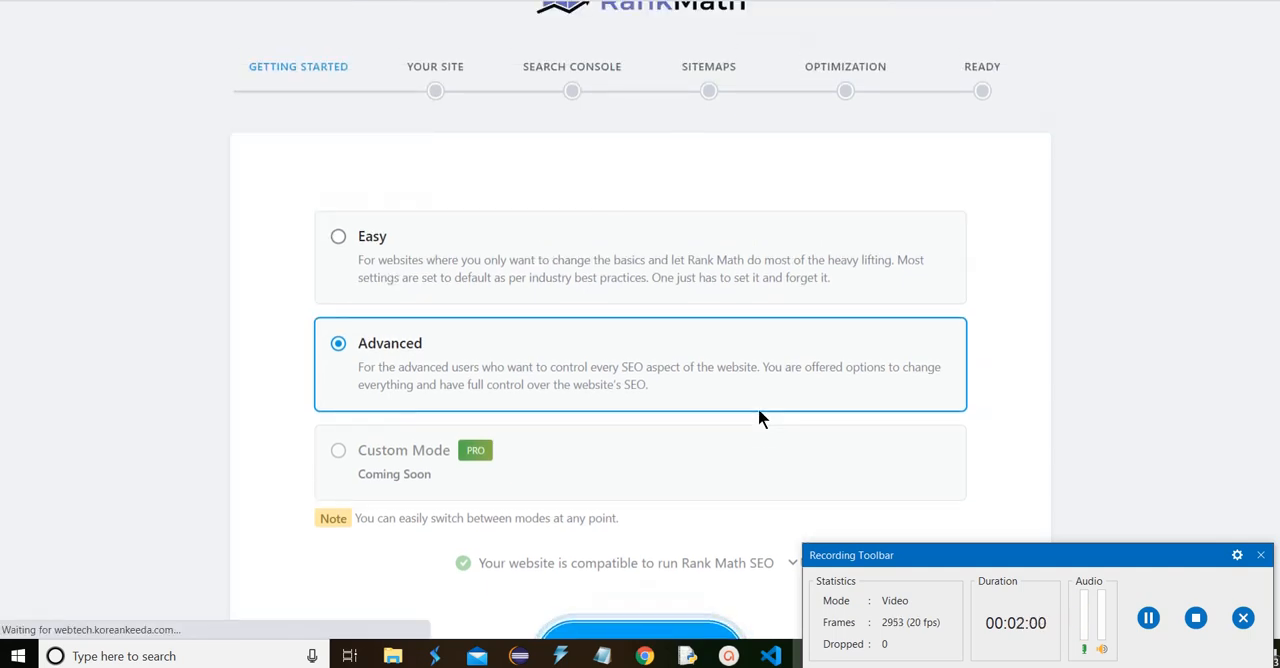
# Set the NewsKeeda site type to Personal Blog and save the wizard's site details, keeping the existing Google logo
pyautogui.scroll(-2, 757, 410)
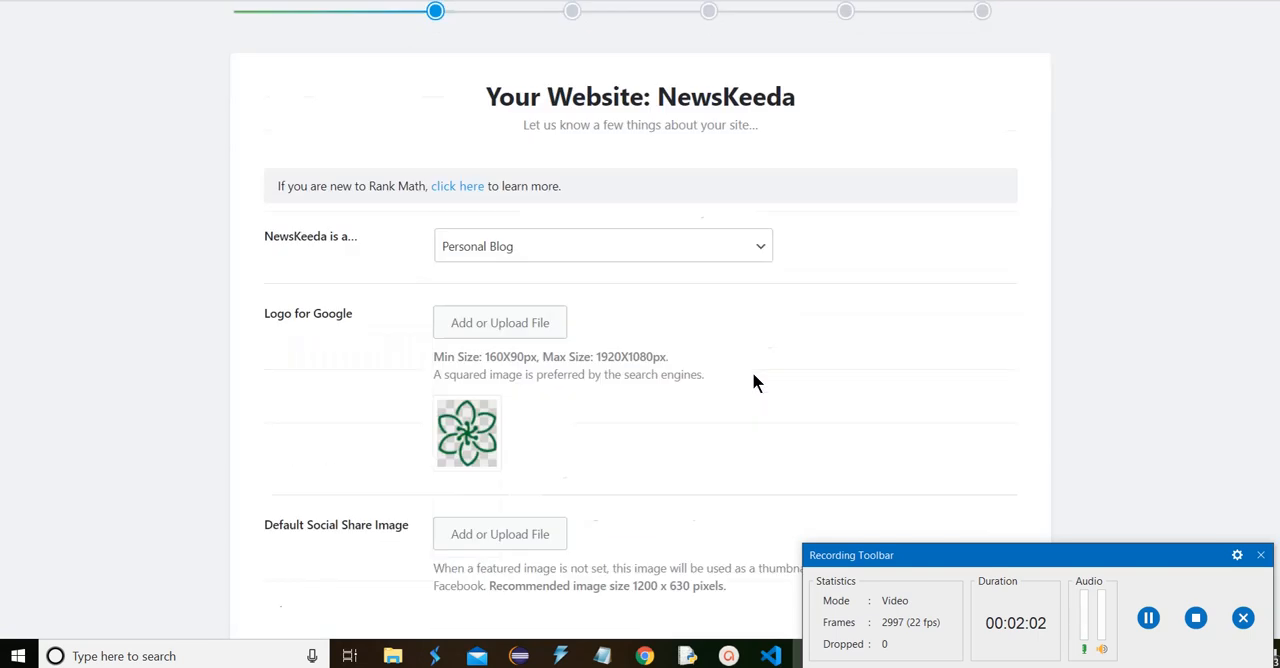
pyautogui.scroll(3, 794, 346)
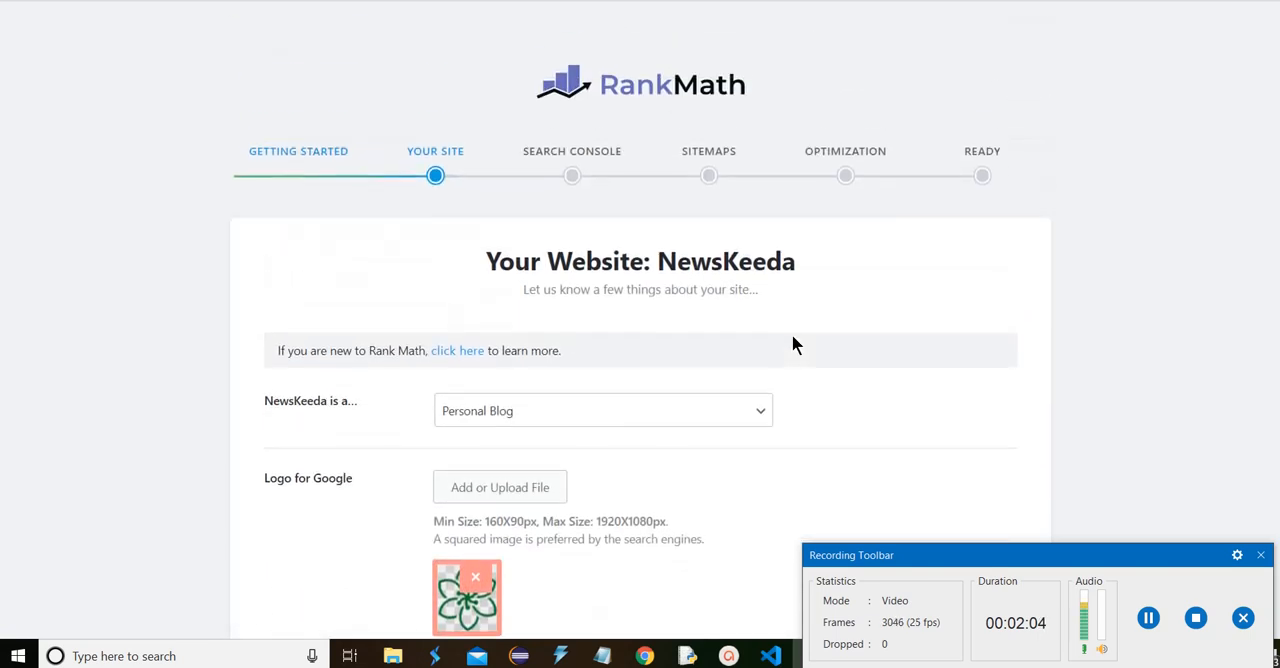
pyautogui.scroll(-2, 411, 375)
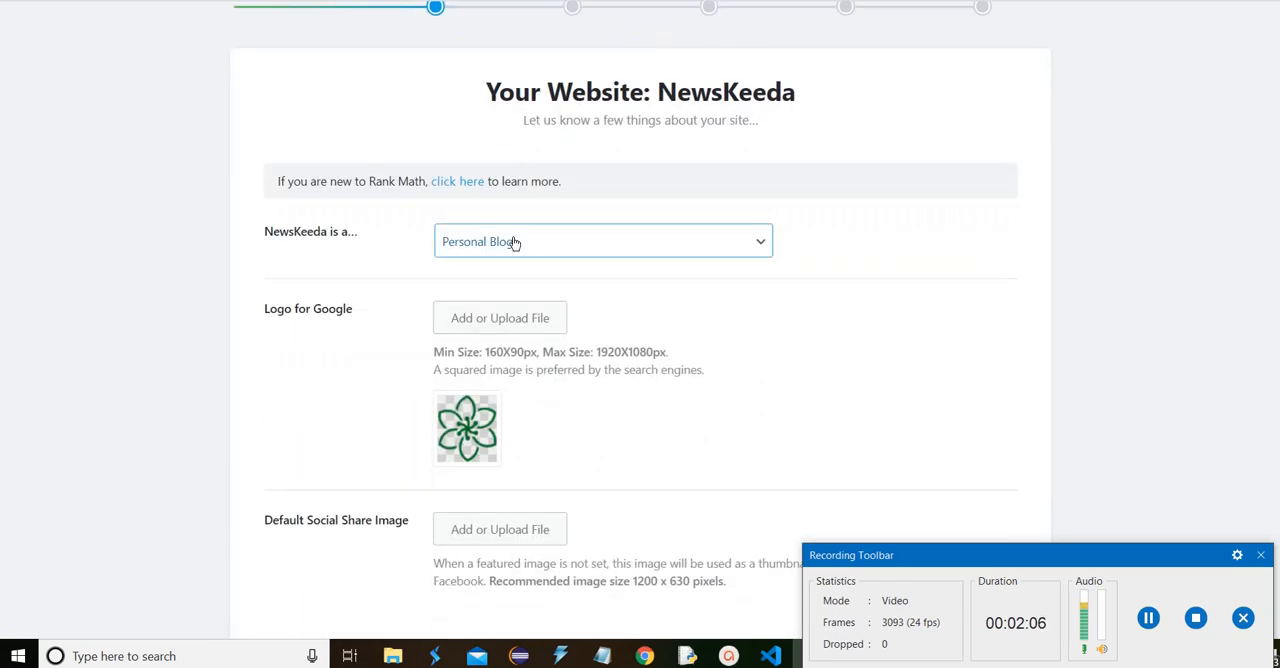
pyautogui.click(513, 242)
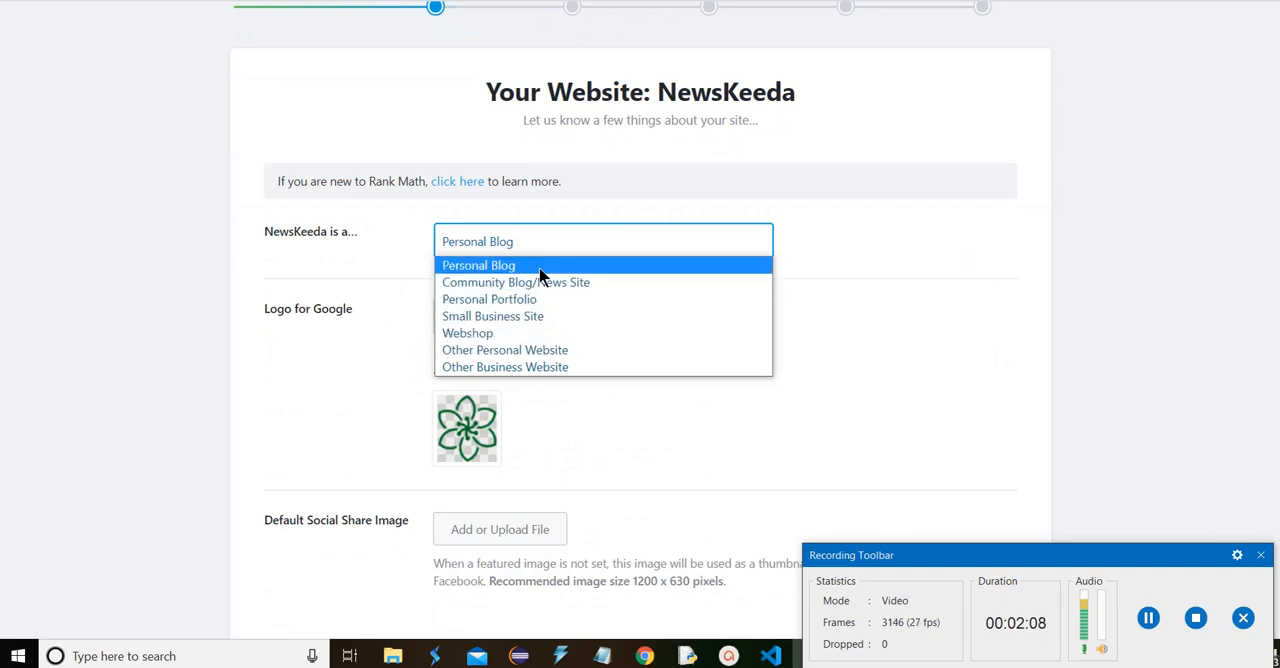
pyautogui.click(539, 268)
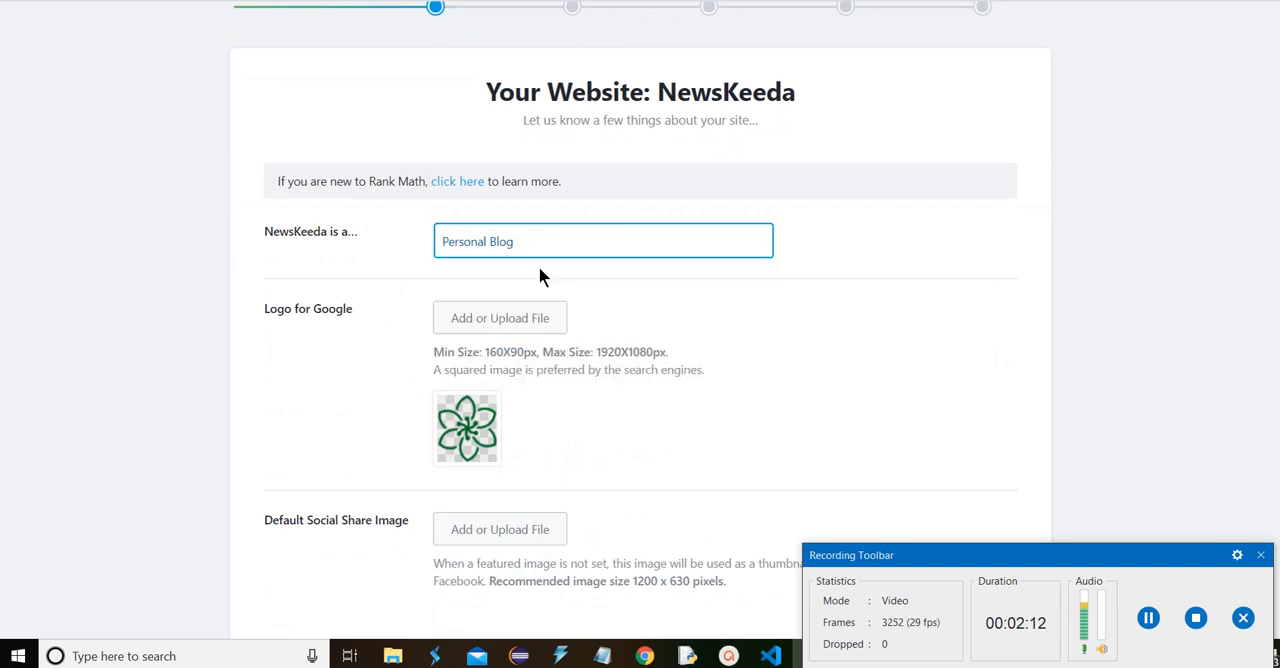
pyautogui.click(559, 252)
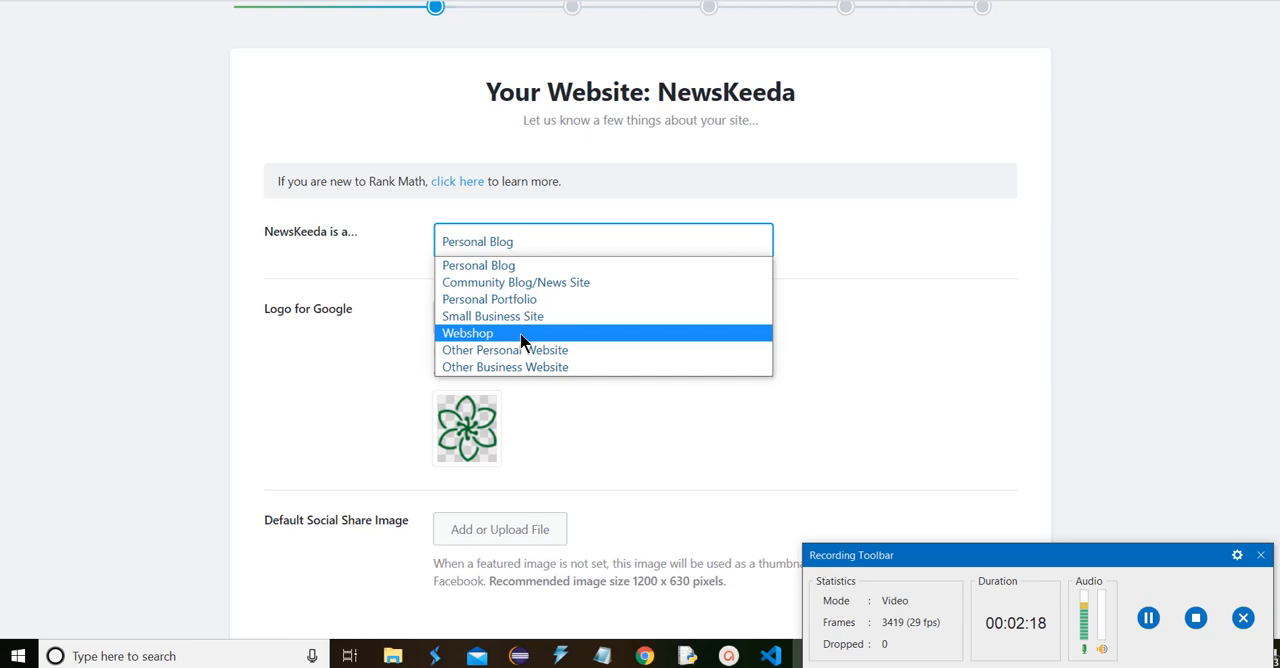
pyautogui.click(614, 272)
pyautogui.scroll(-2, 616, 268)
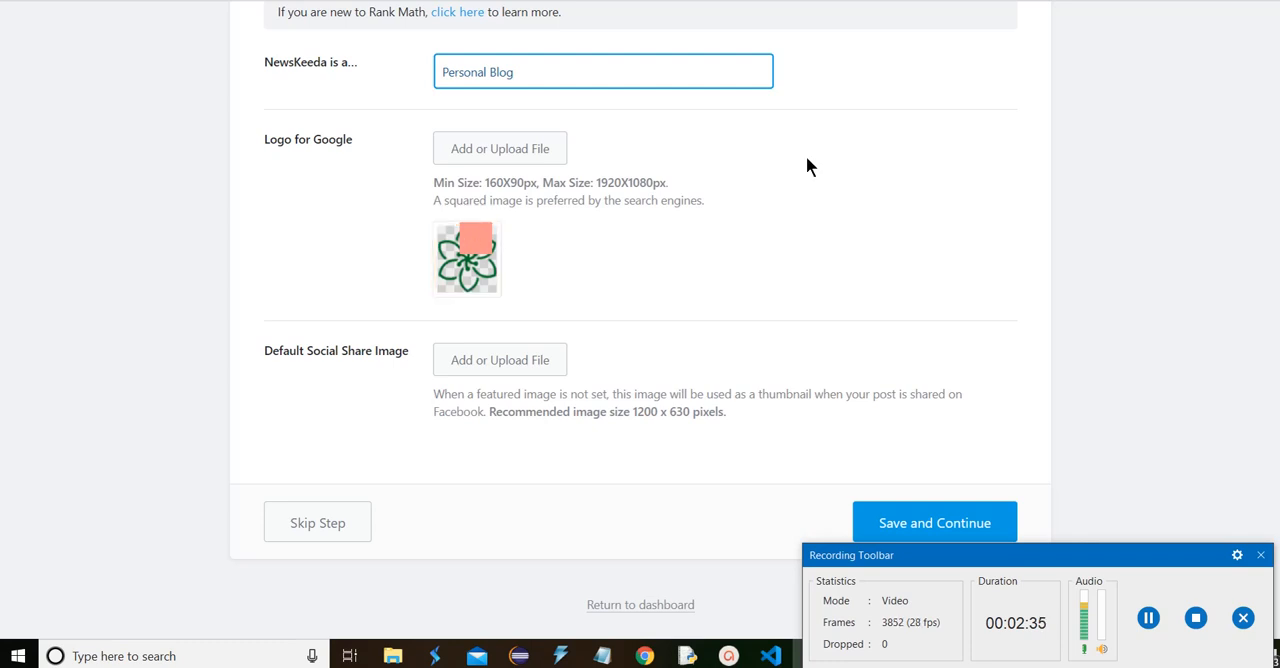
pyautogui.scroll(-1, 582, 331)
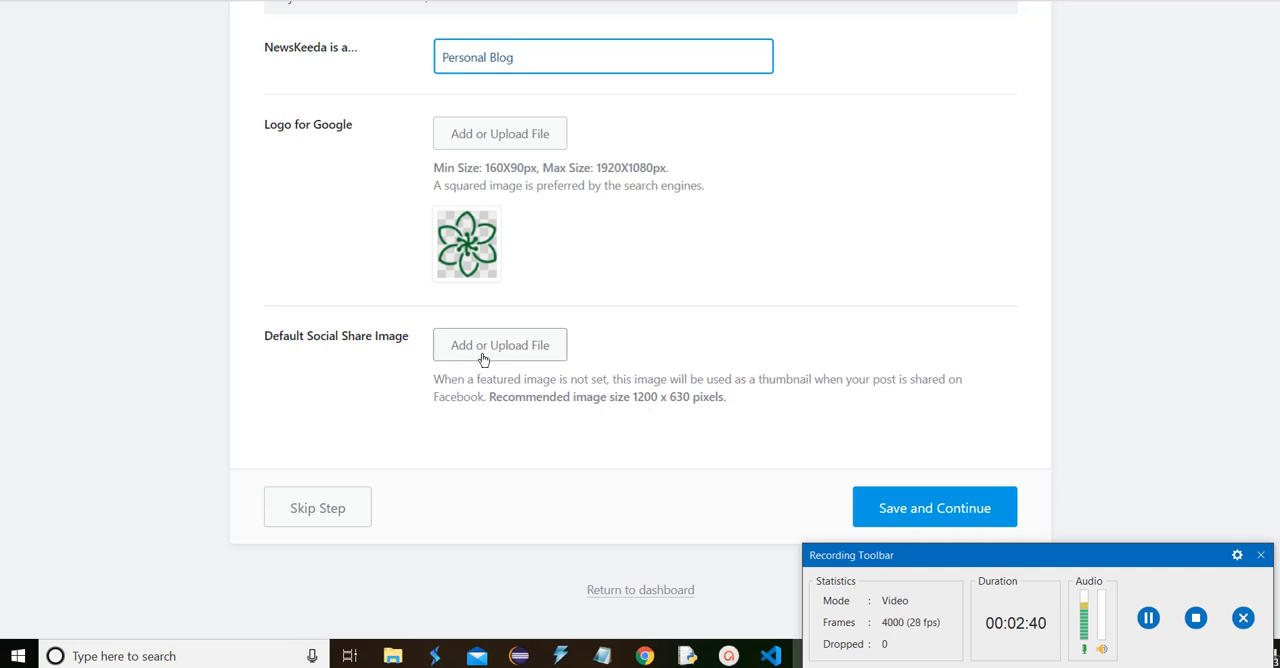
pyautogui.click(903, 516)
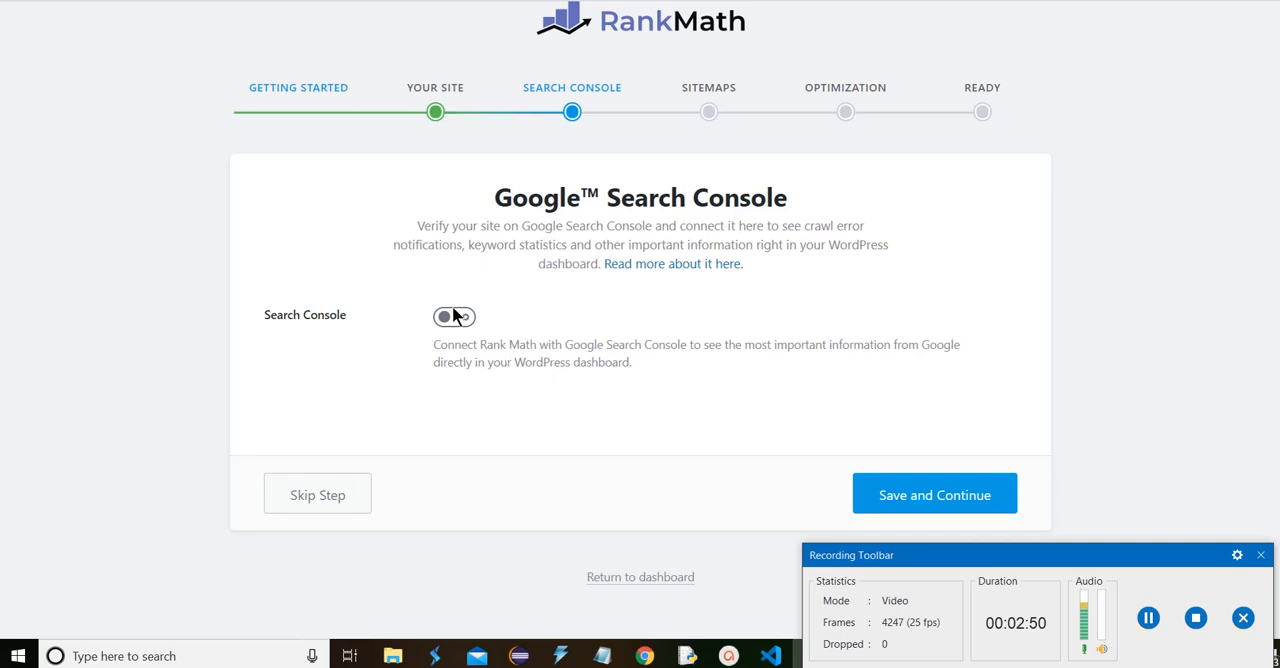
# Enable the Search Console connection to review its authorization and profile options, and disable it again
pyautogui.click(455, 316)
pyautogui.scroll(-2, 455, 316)
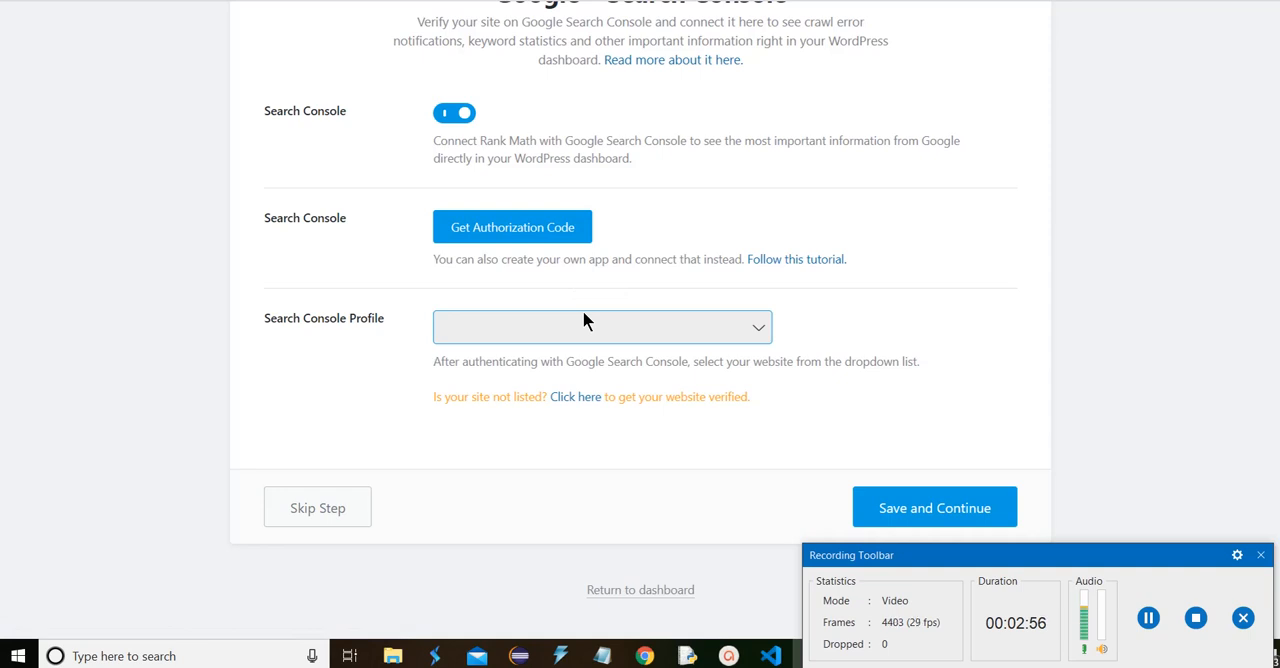
pyautogui.scroll(2, 584, 318)
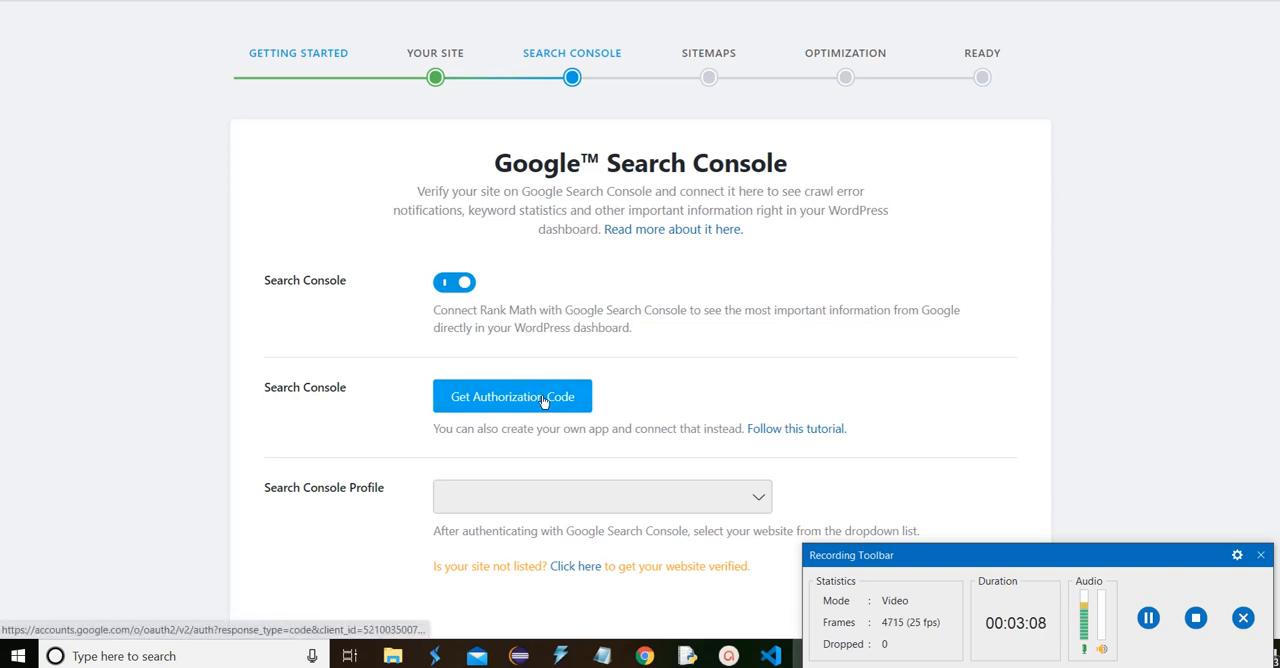
pyautogui.click(464, 285)
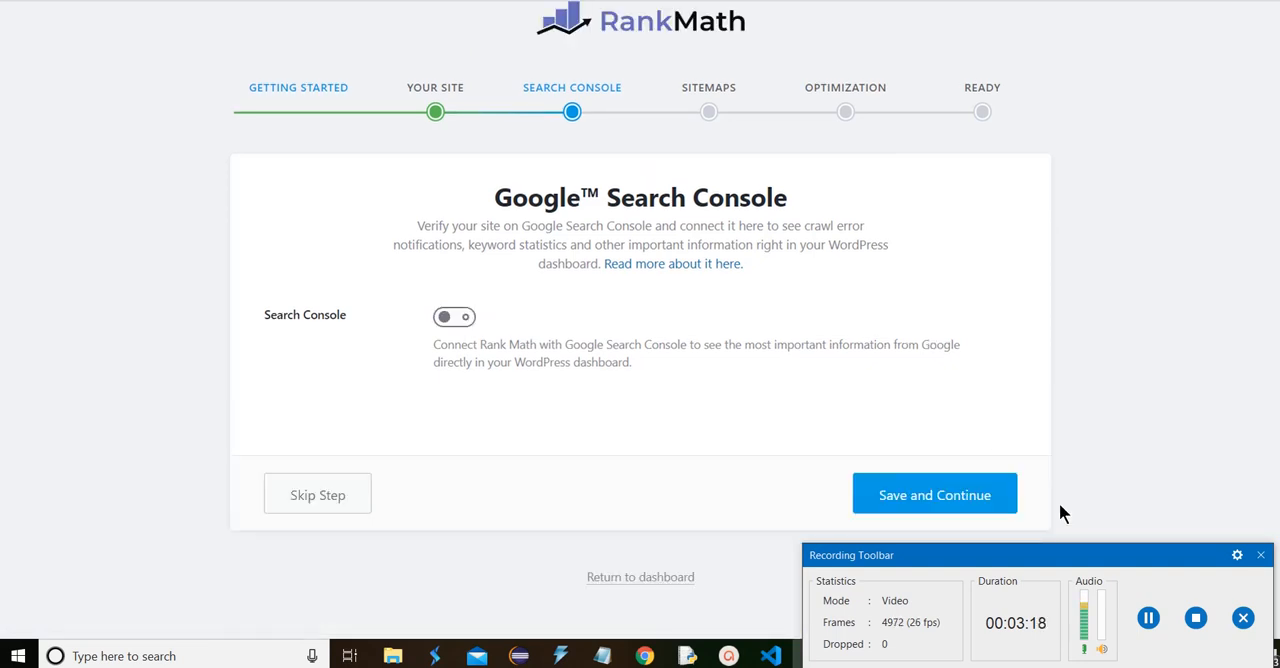
# Continue past Google Search Console and save the Sitemap settings with images, all listed post types and Categories included
pyautogui.click(980, 502)
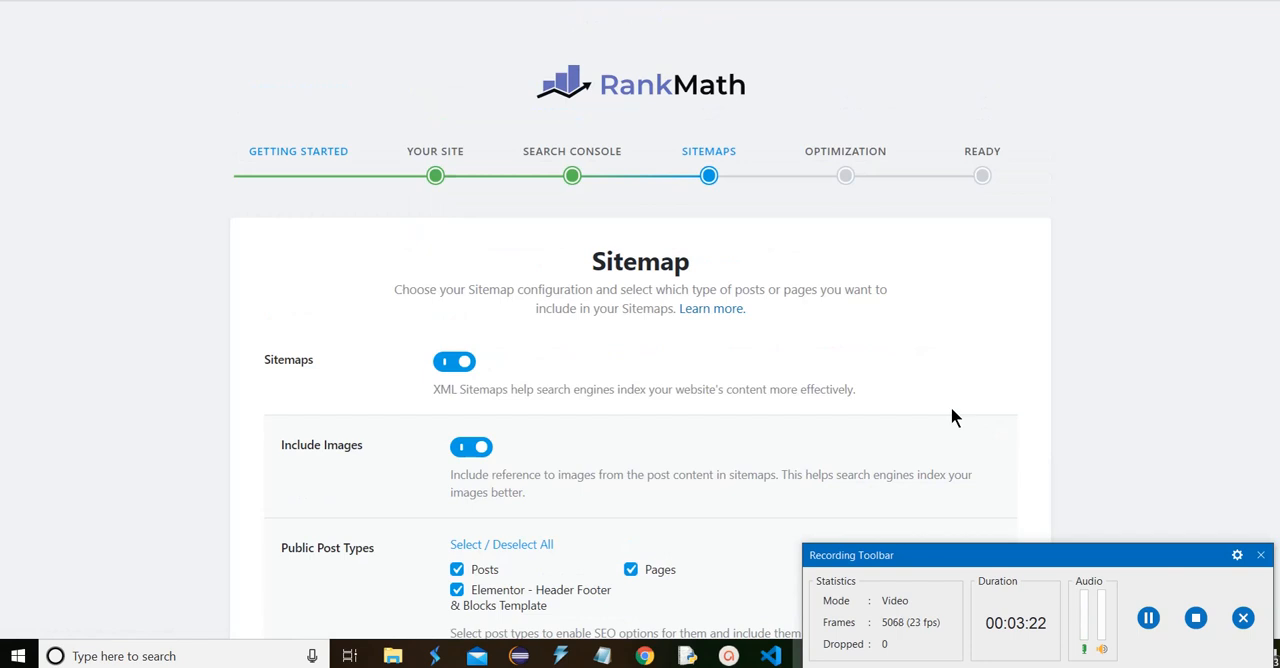
pyautogui.scroll(-1, 951, 409)
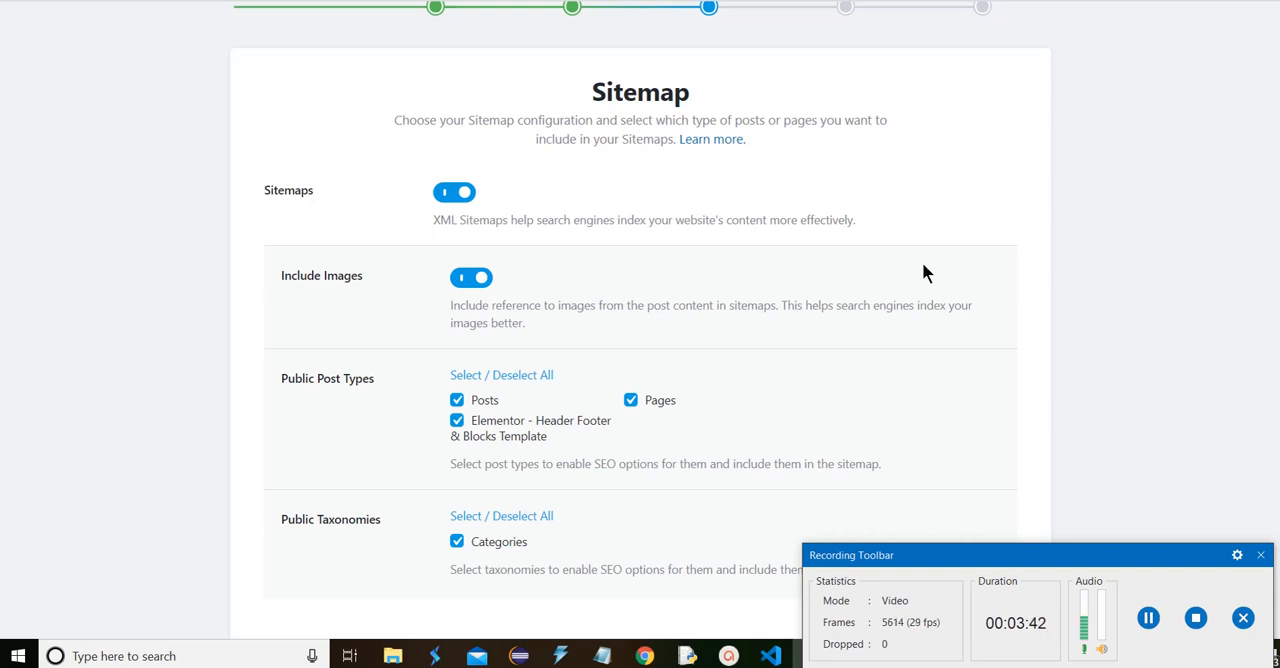
pyautogui.scroll(-2, 580, 162)
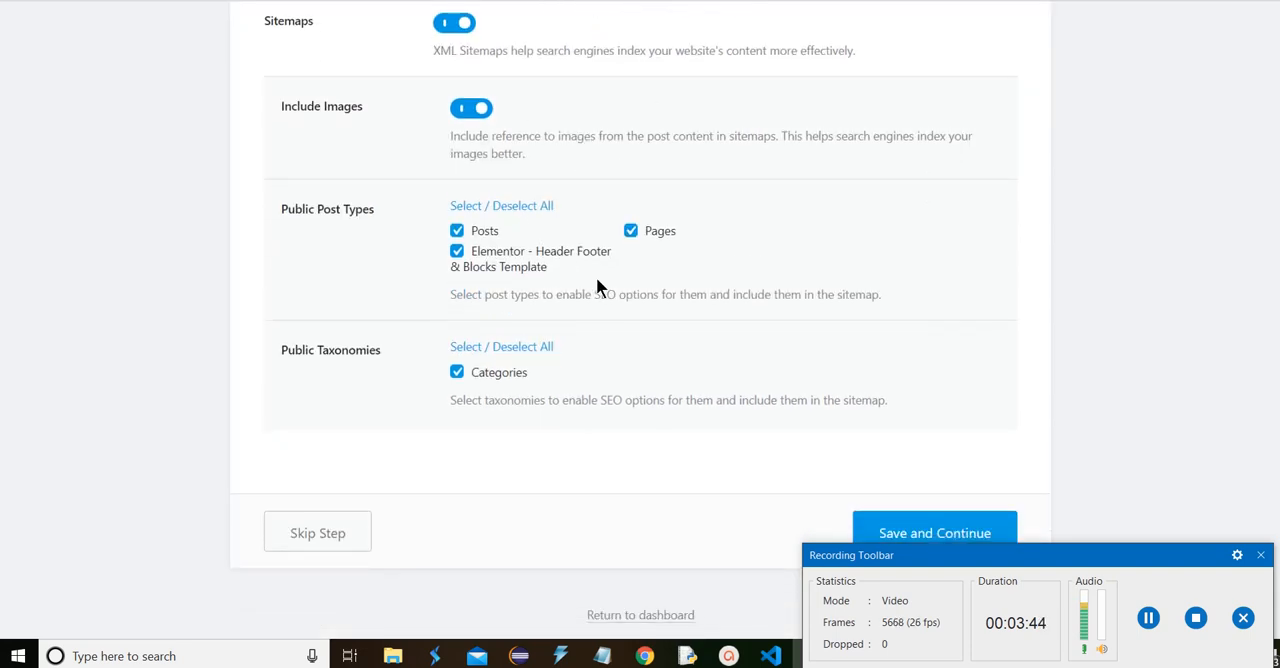
pyautogui.scroll(-1, 717, 219)
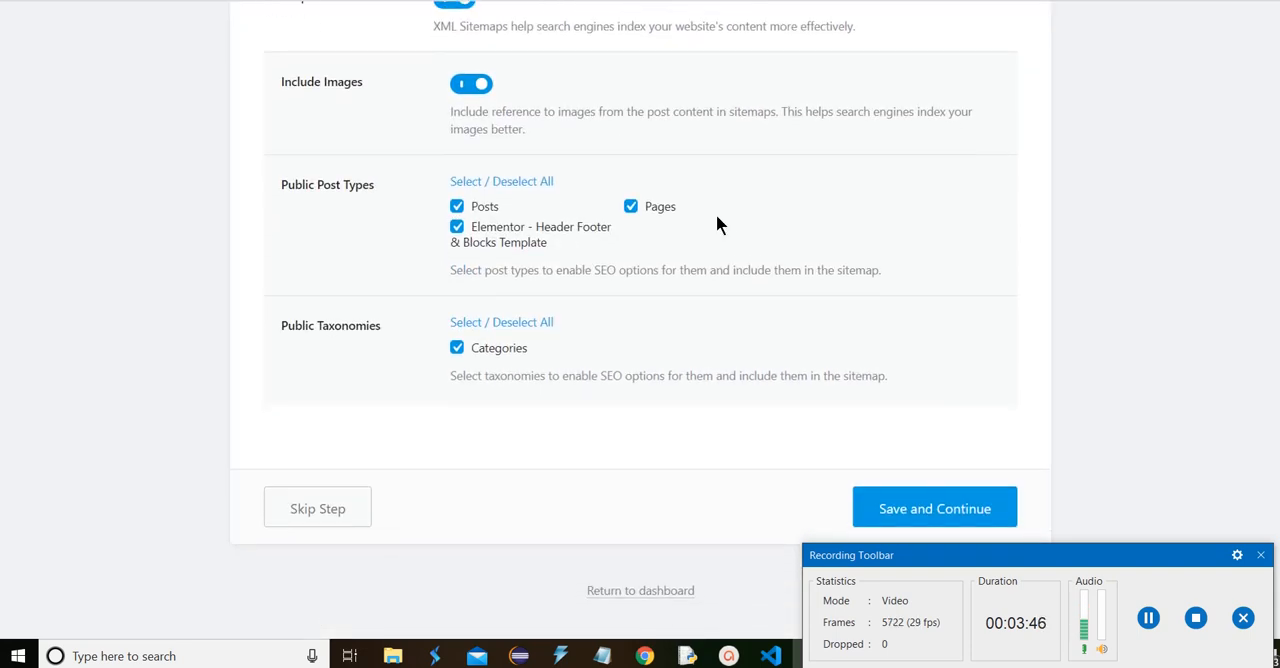
pyautogui.click(956, 512)
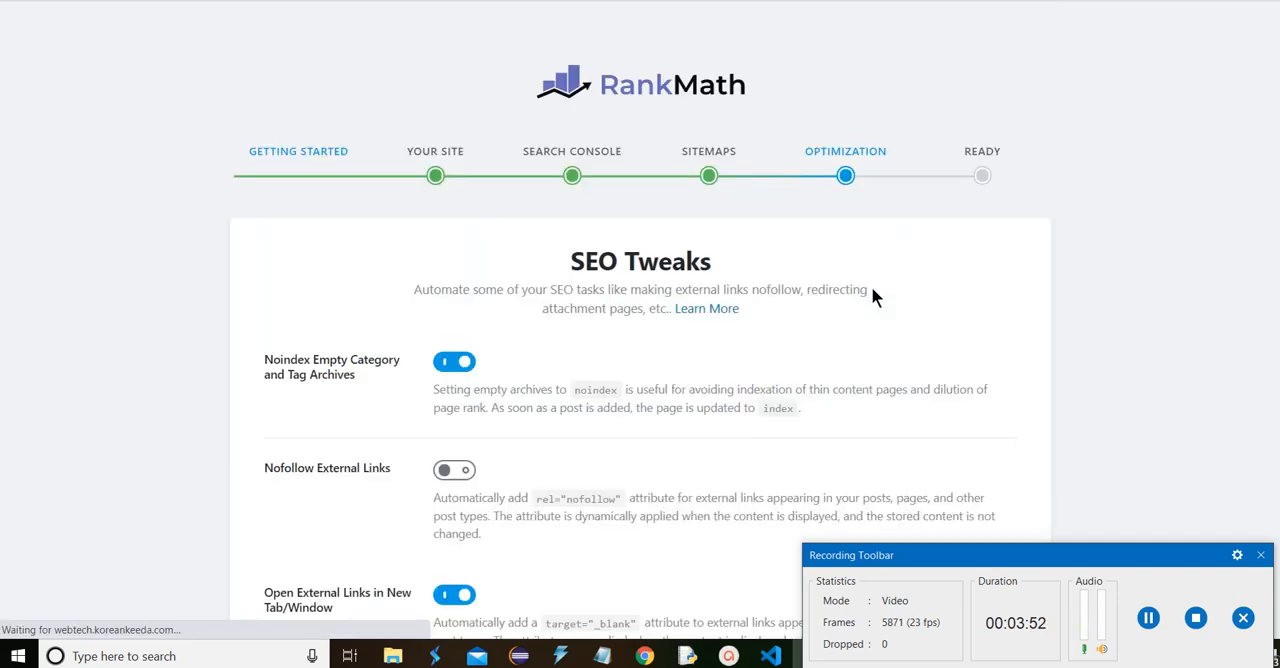
# Save the SEO Tweaks with their default options and return from the finished wizard to the Rank Math dashboard
pyautogui.scroll(-3, 860, 280)
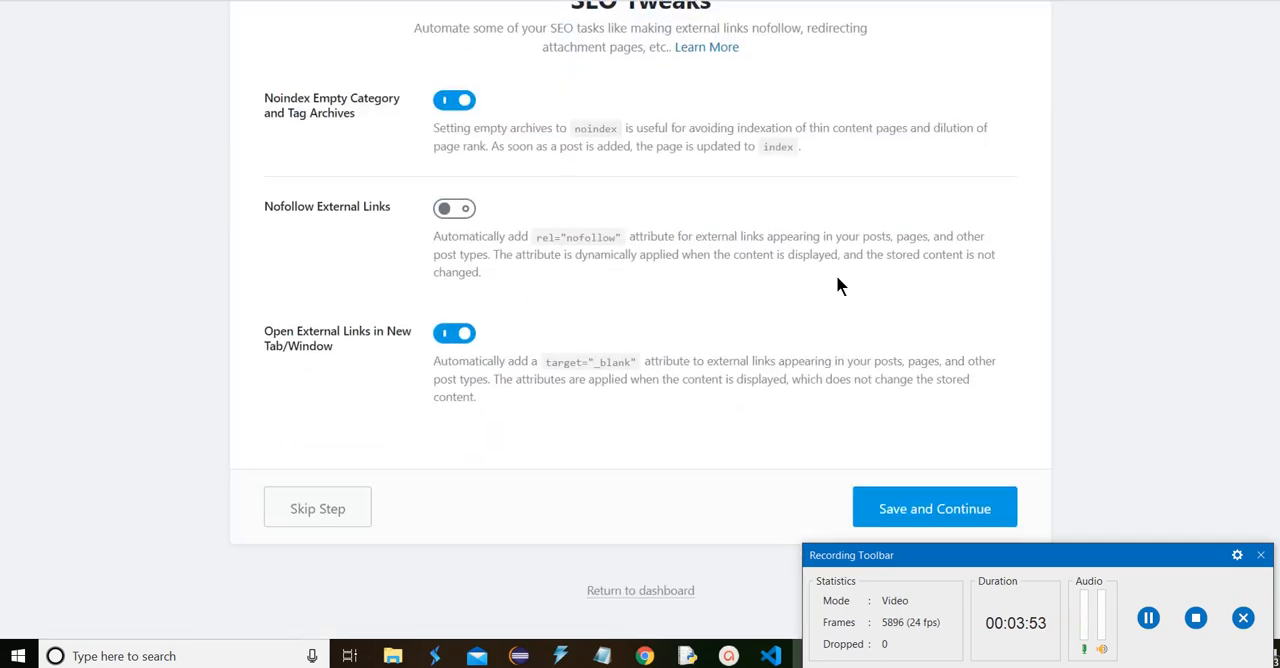
pyautogui.click(944, 510)
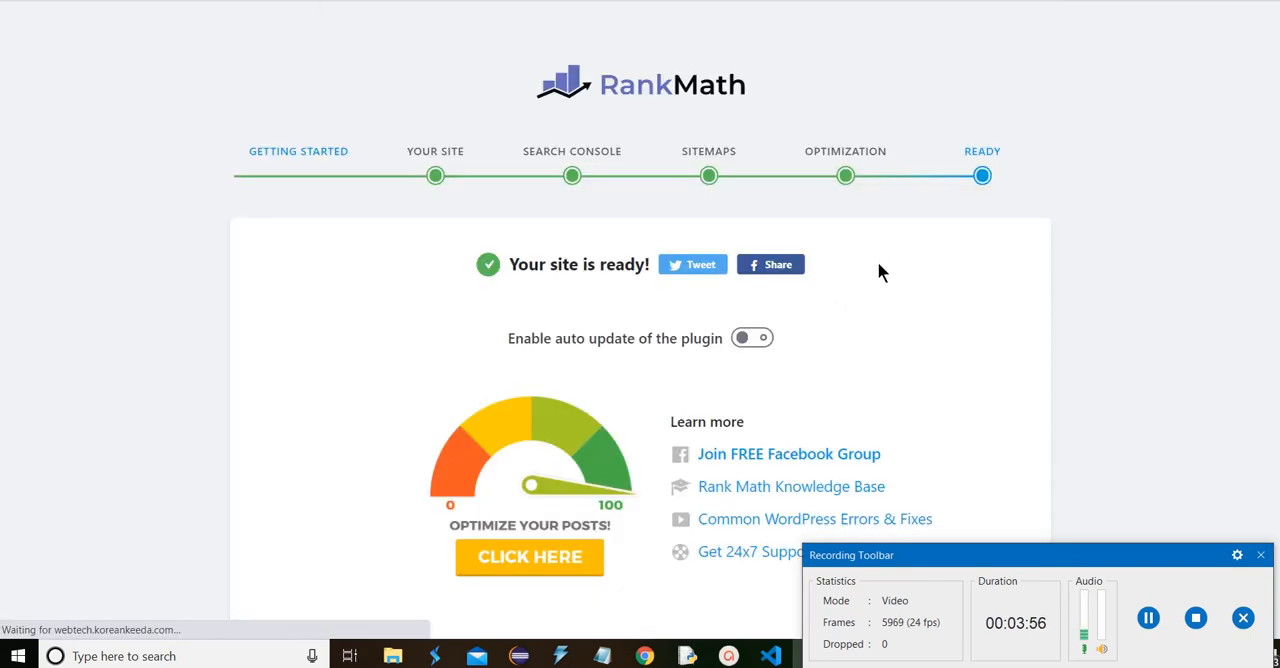
pyautogui.scroll(-1, 879, 270)
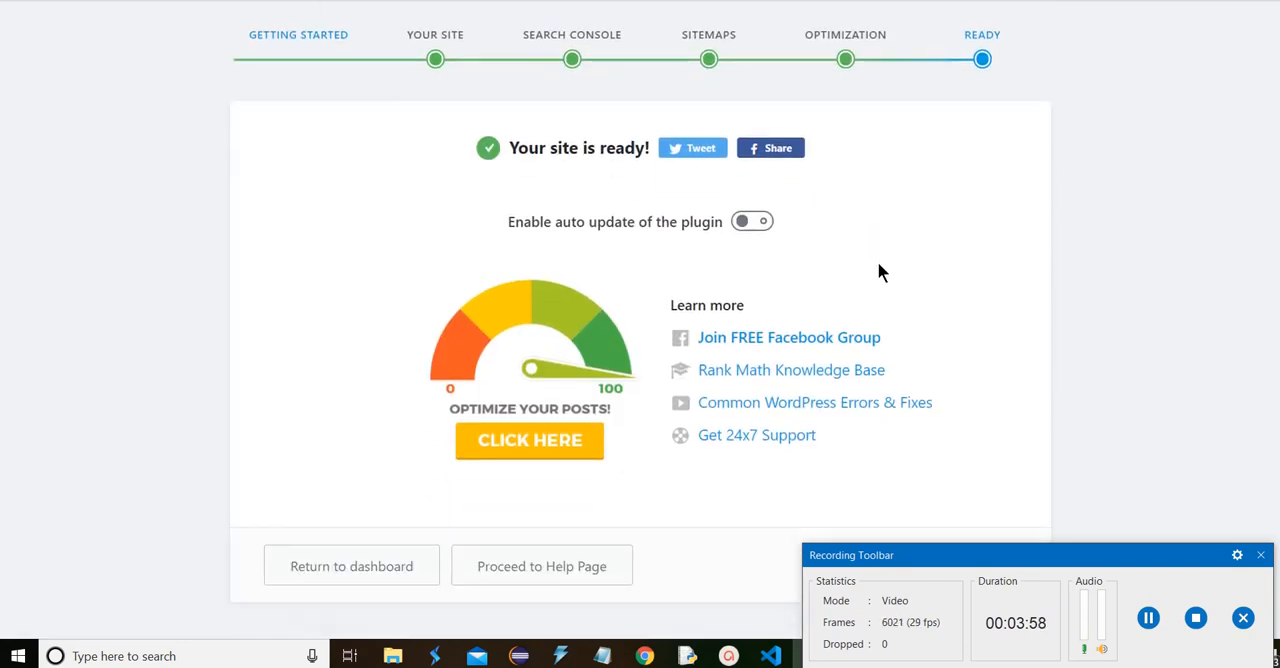
pyautogui.click(398, 574)
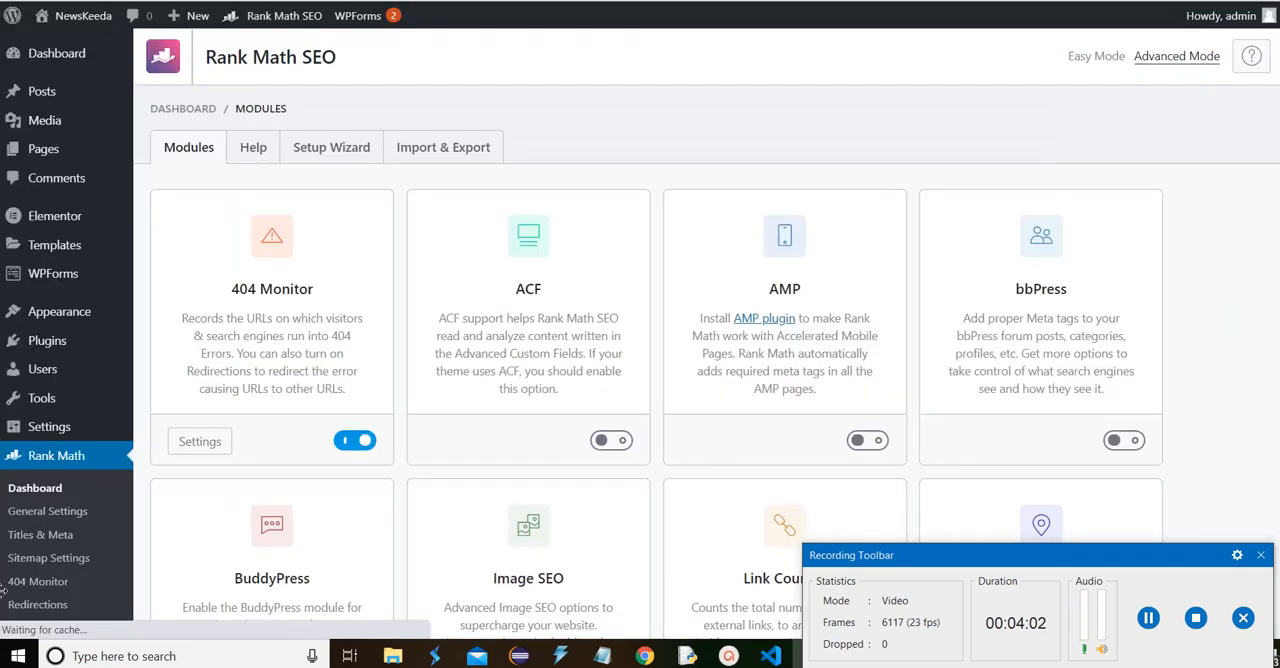
# Turn the 404 Monitor module off and back on in the Rank Math modules
pyautogui.scroll(-1, 469, 454)
pyautogui.click(356, 271)
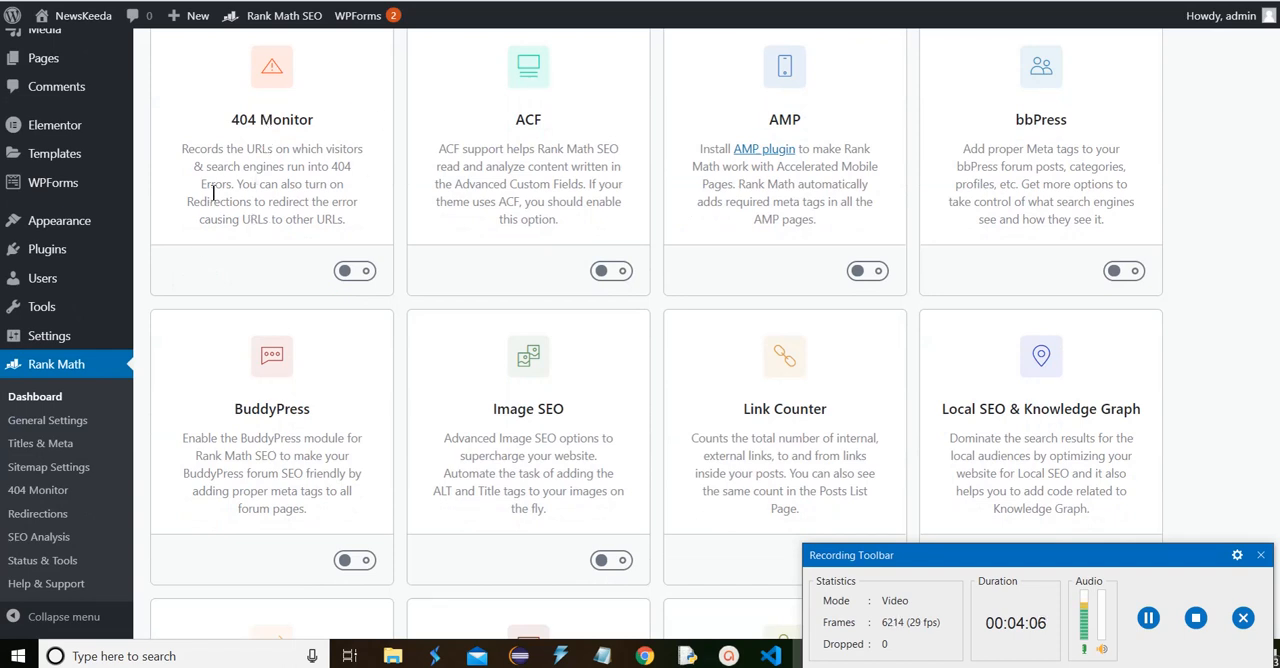
pyautogui.click(368, 275)
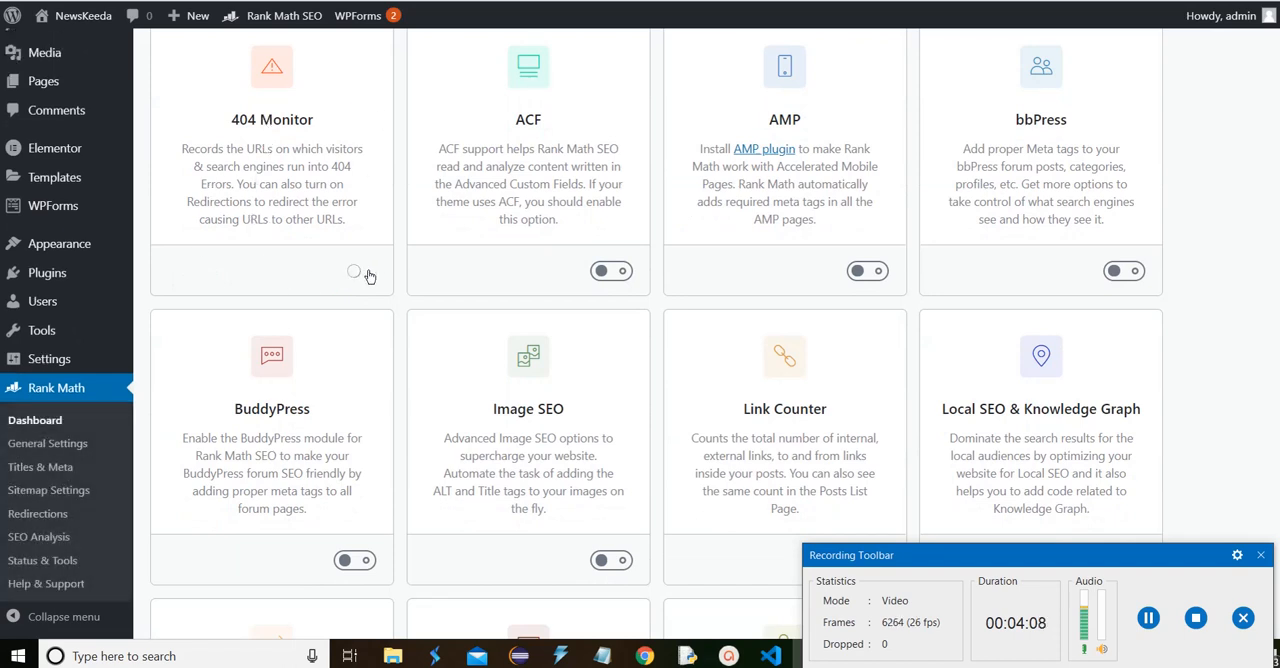
# Review the 404 Monitor settings, including mode, log limit, excluded paths and ignored query parameters
pyautogui.click(200, 272)
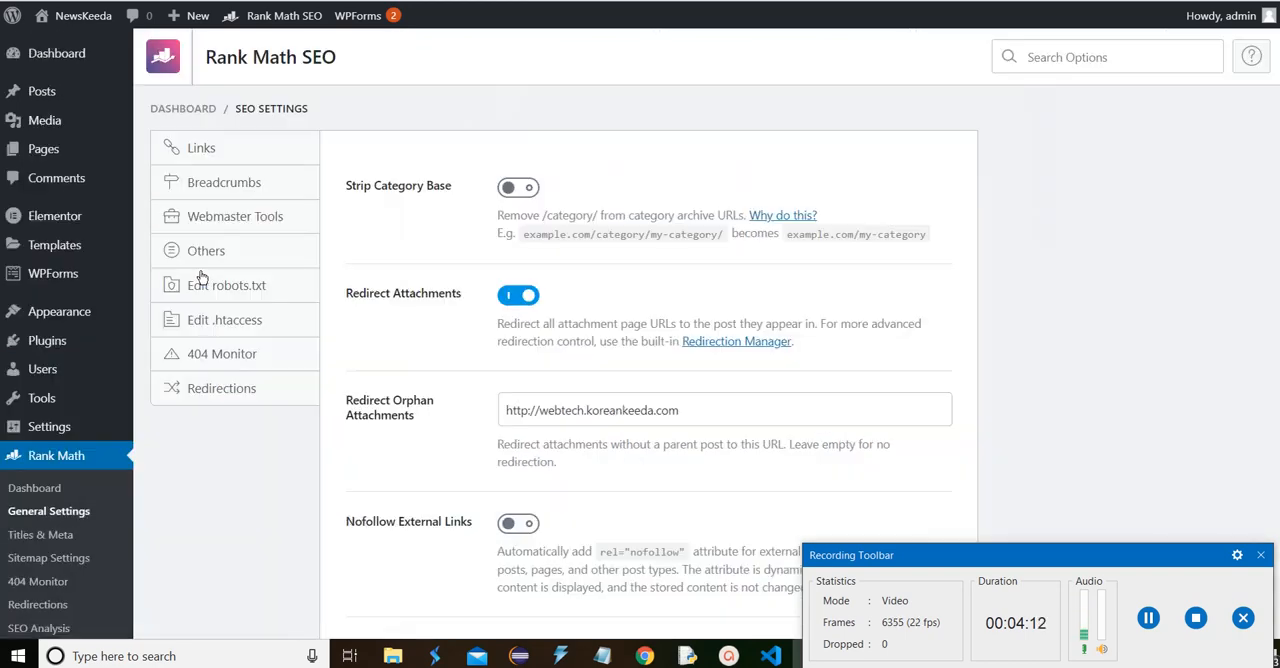
pyautogui.scroll(3, 555, 320)
pyautogui.scroll(-3, 557, 310)
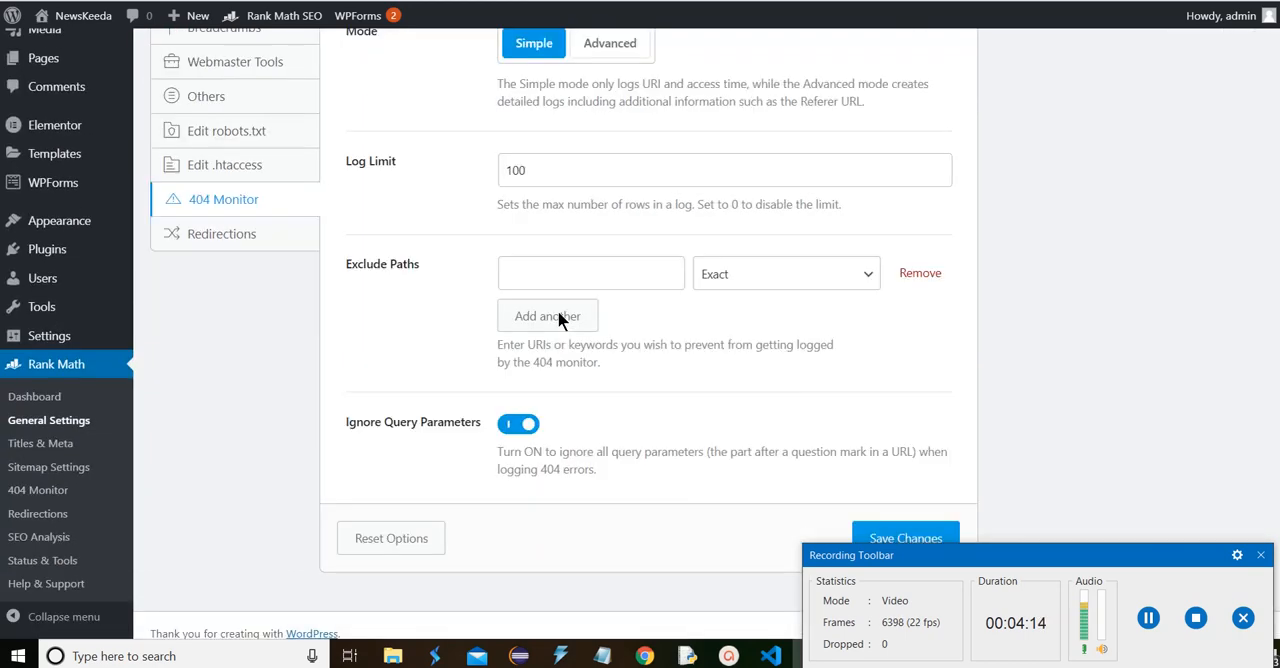
pyautogui.scroll(2, 560, 317)
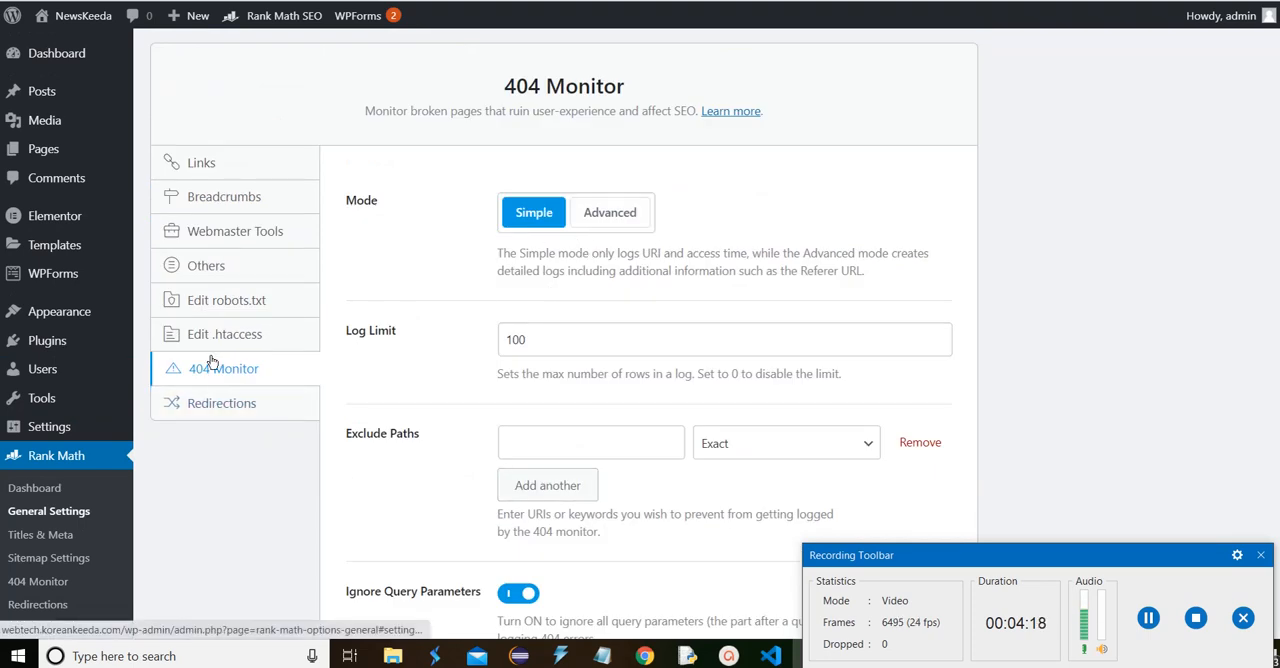
# Return to the Rank Math modules and turn the Redirections module off and back on
pyautogui.click(46, 492)
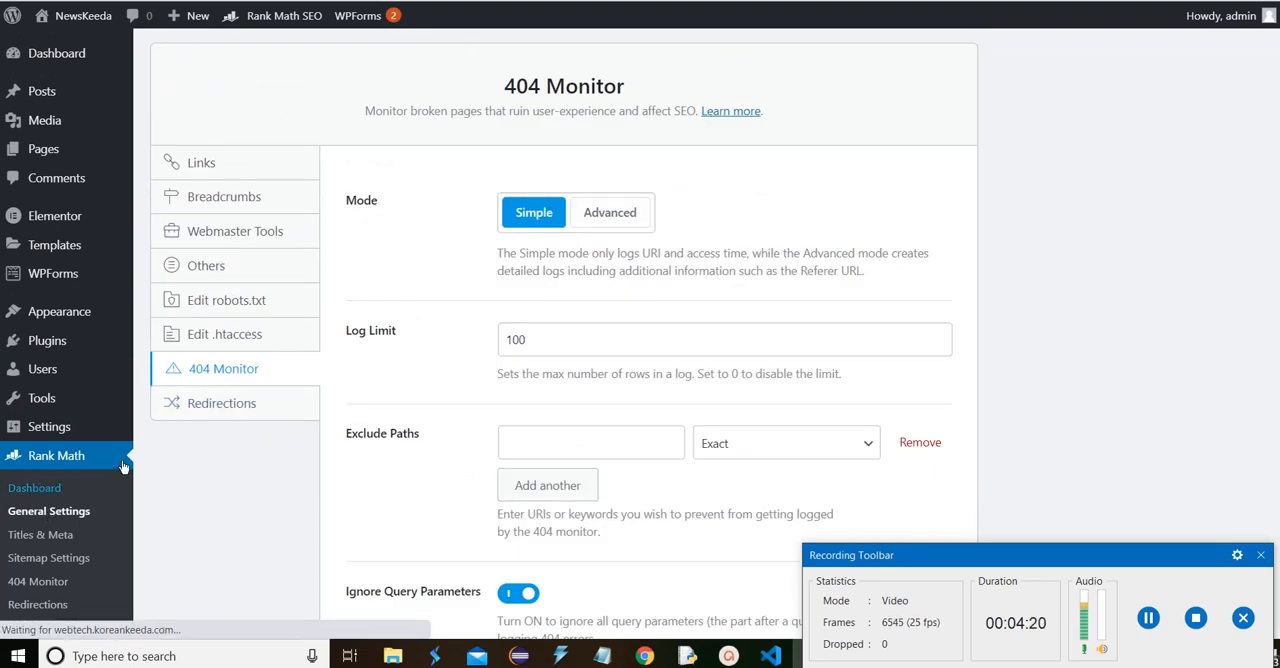
pyautogui.scroll(-6, 608, 265)
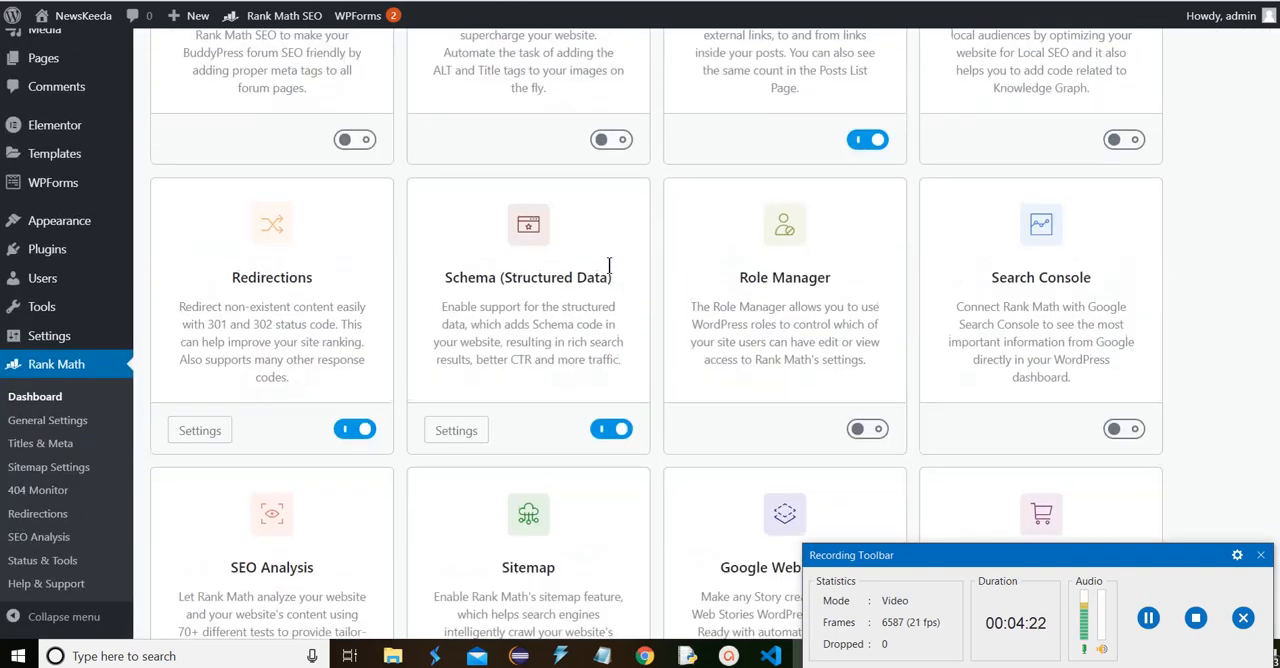
pyautogui.click(352, 427)
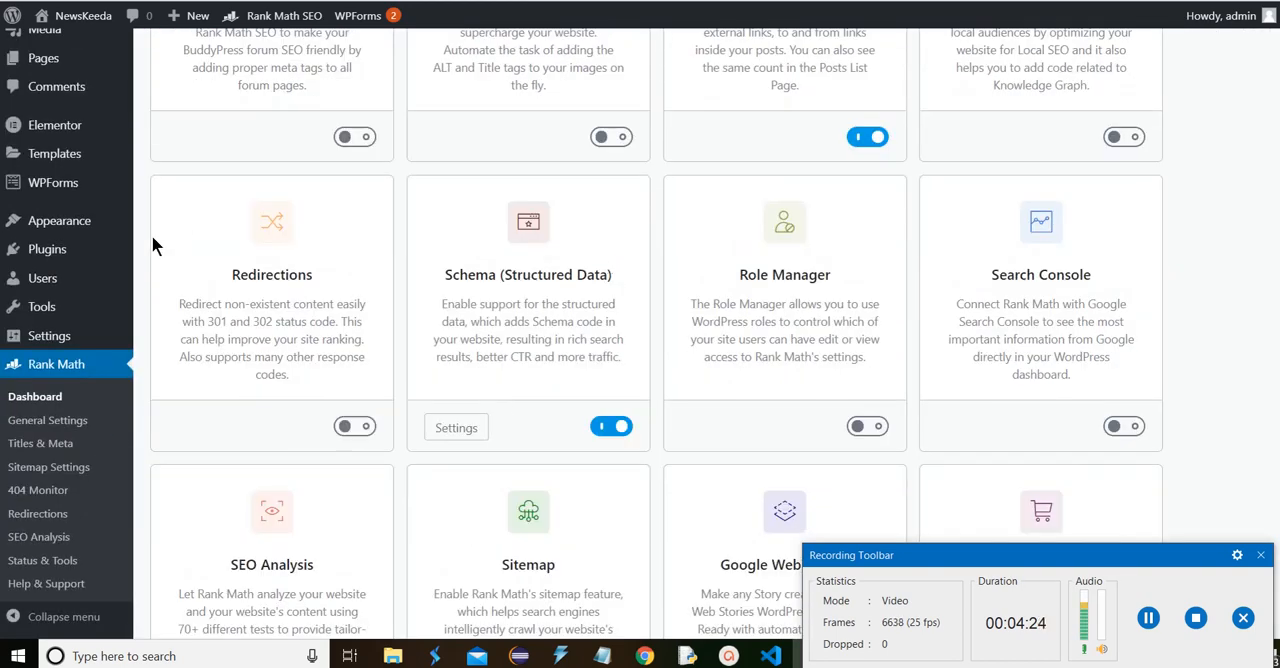
pyautogui.click(362, 431)
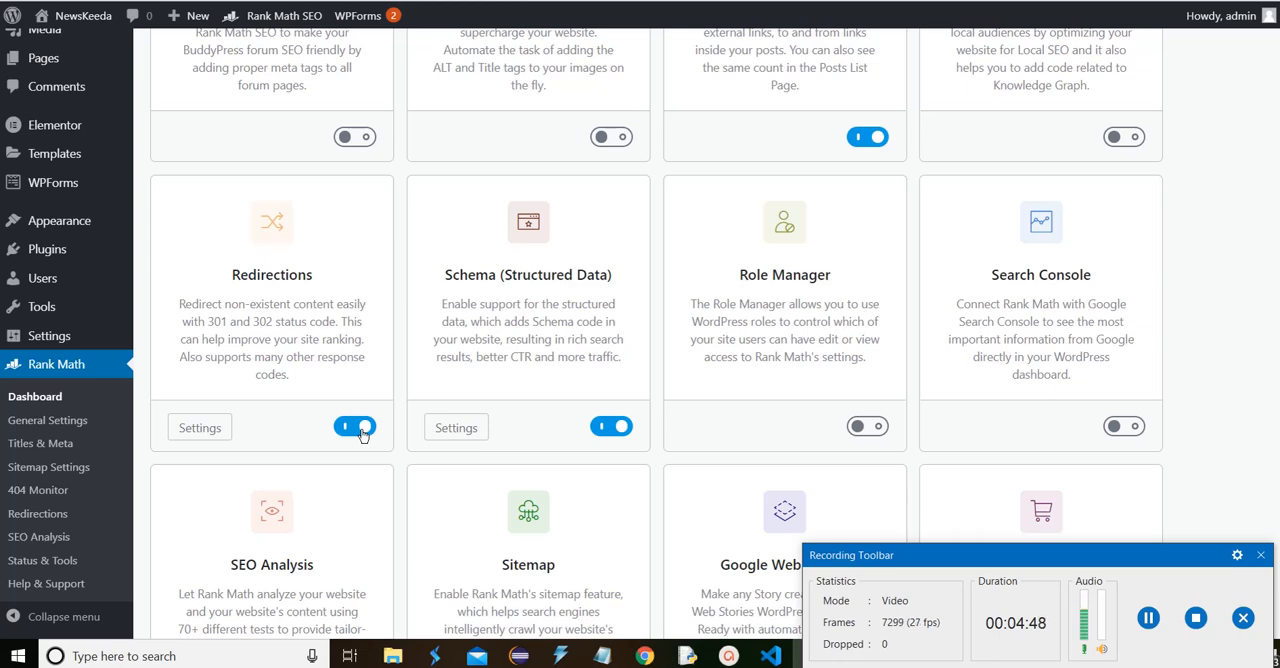
# Set the fallback behavior in the Redirections settings to Redirect to Homepage and save the changes
pyautogui.click(220, 430)
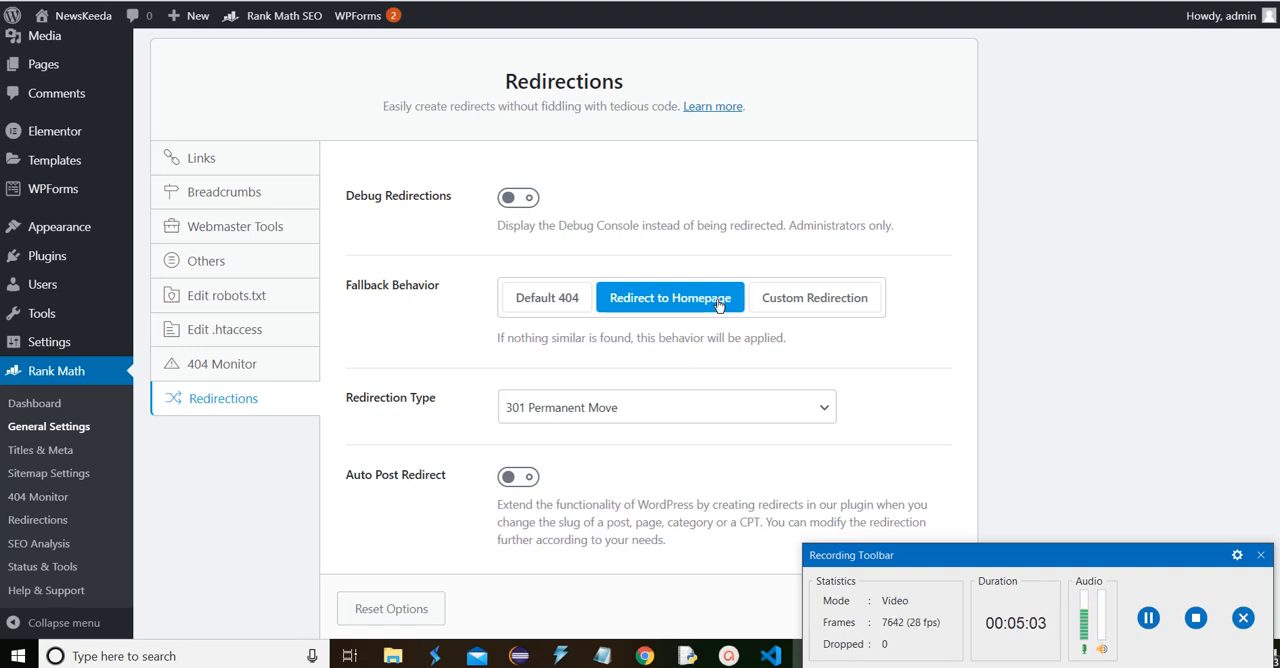
pyautogui.click(795, 300)
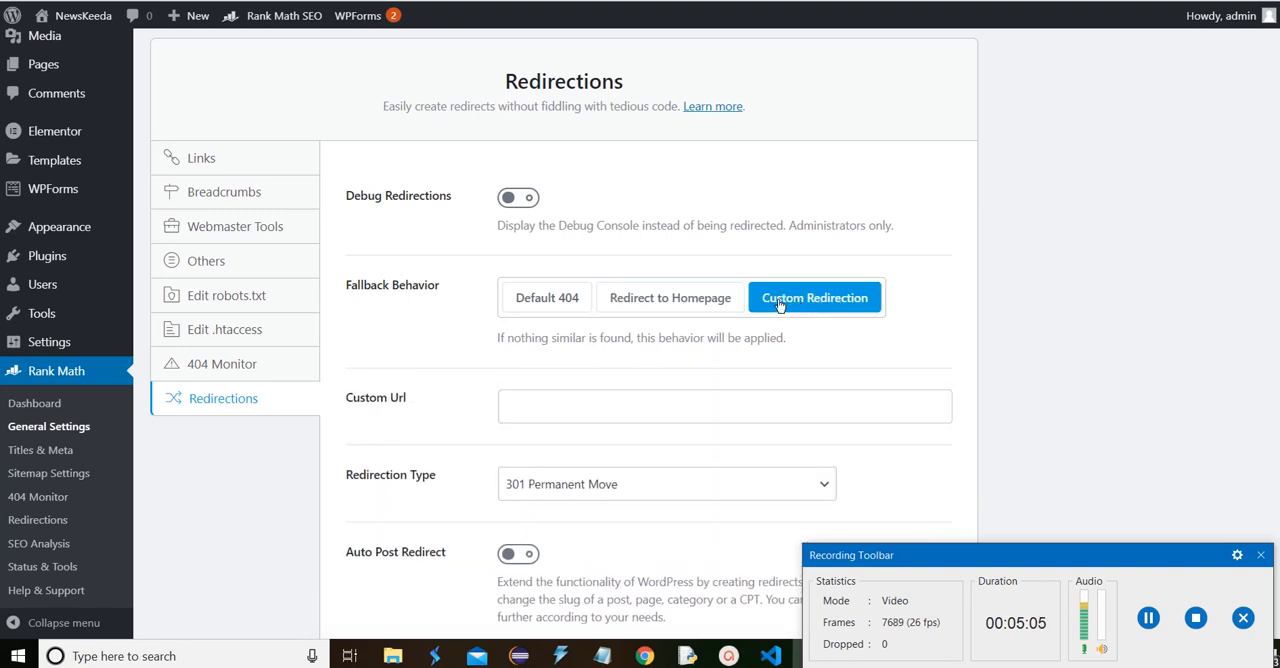
pyautogui.click(582, 407)
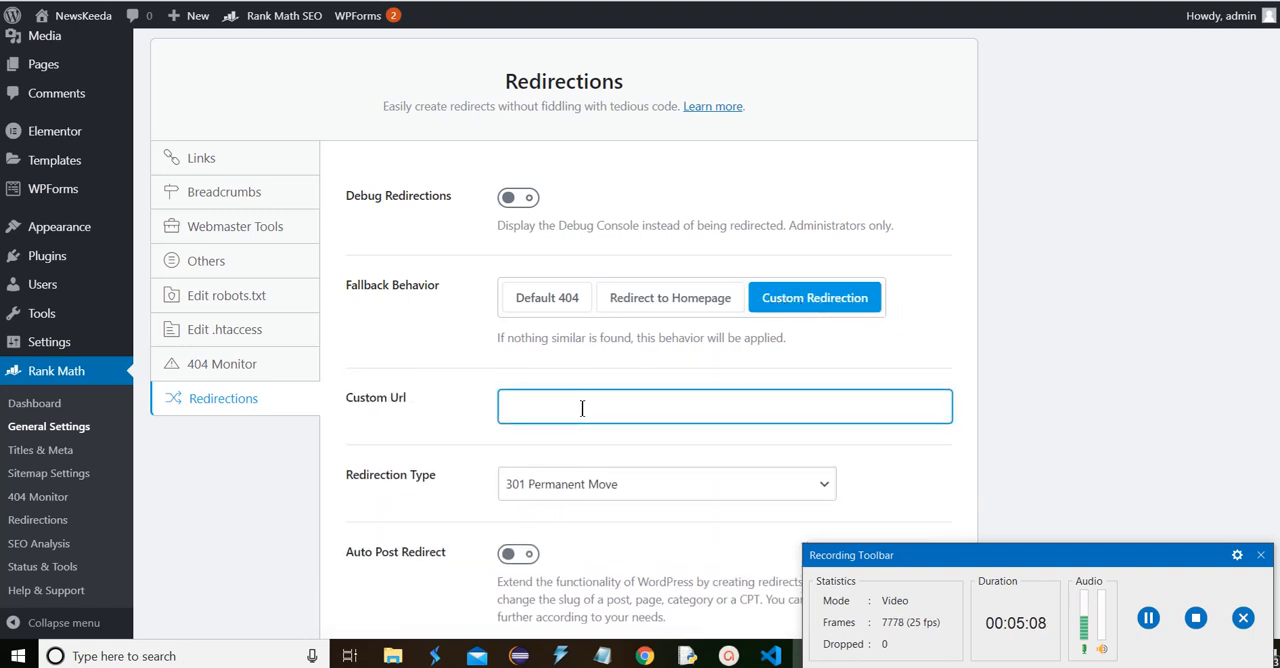
pyautogui.click(637, 302)
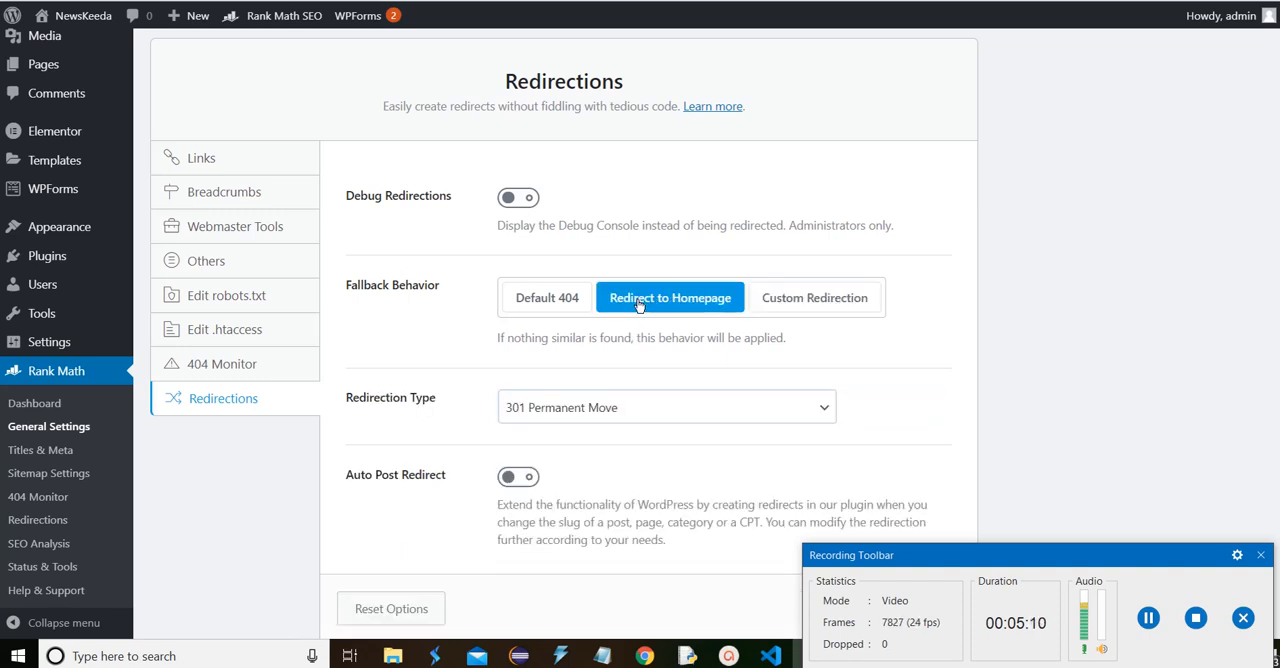
pyautogui.scroll(-2, 636, 260)
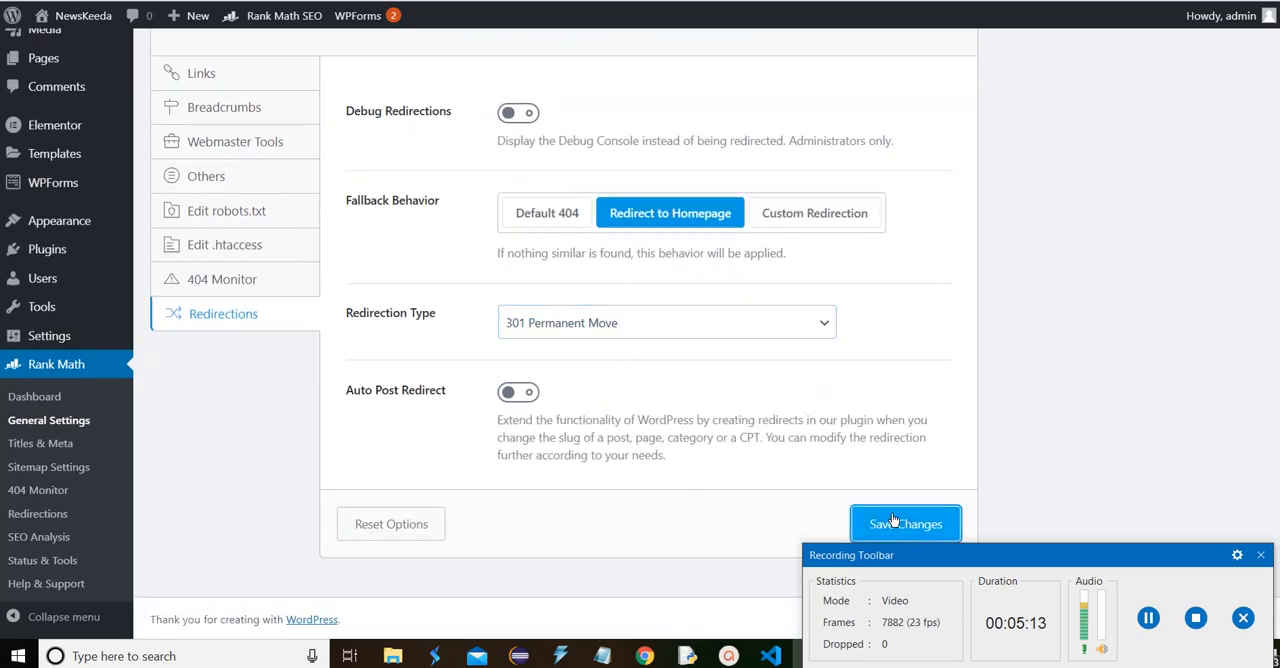
pyautogui.click(893, 520)
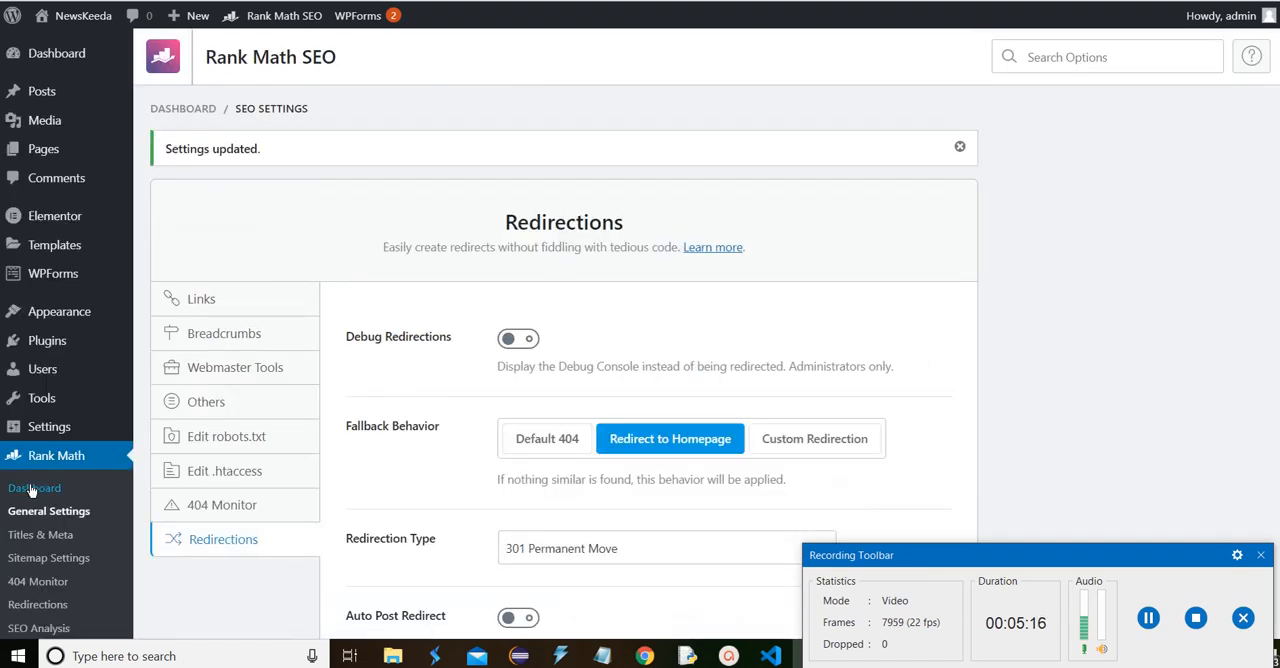
# Return to the Rank Math dashboard and look through all modules to review which ones are enabled
pyautogui.click(26, 489)
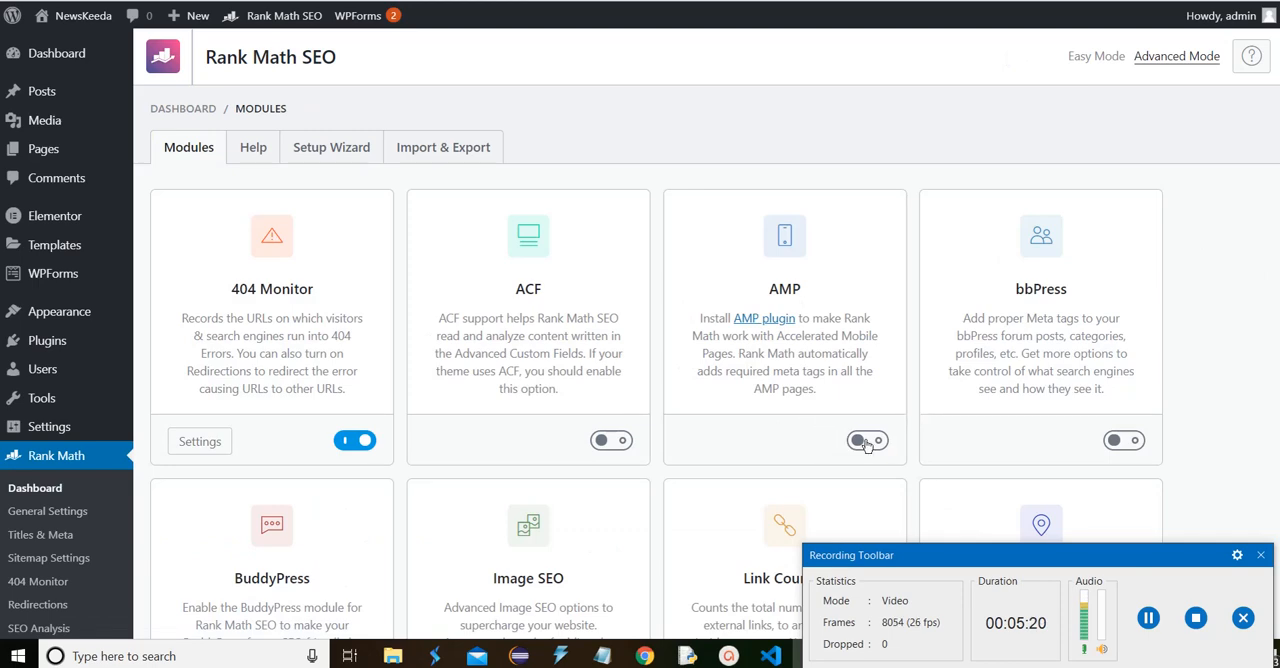
pyautogui.scroll(-3, 815, 419)
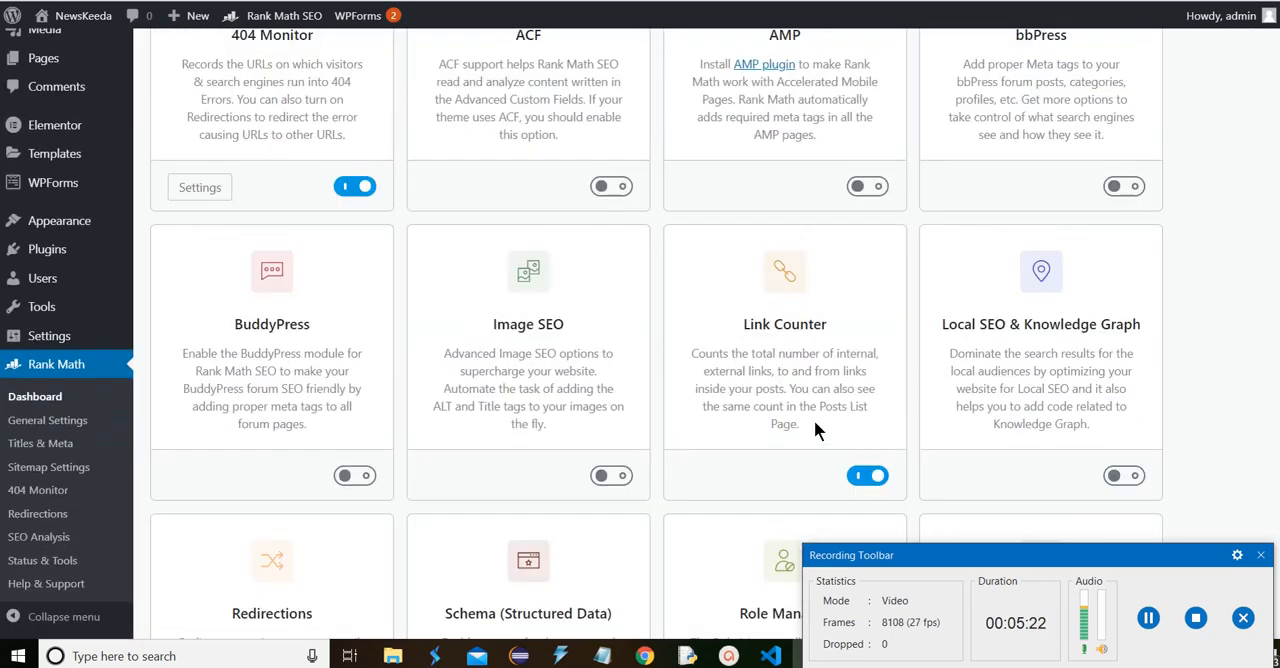
pyautogui.scroll(-3, 814, 428)
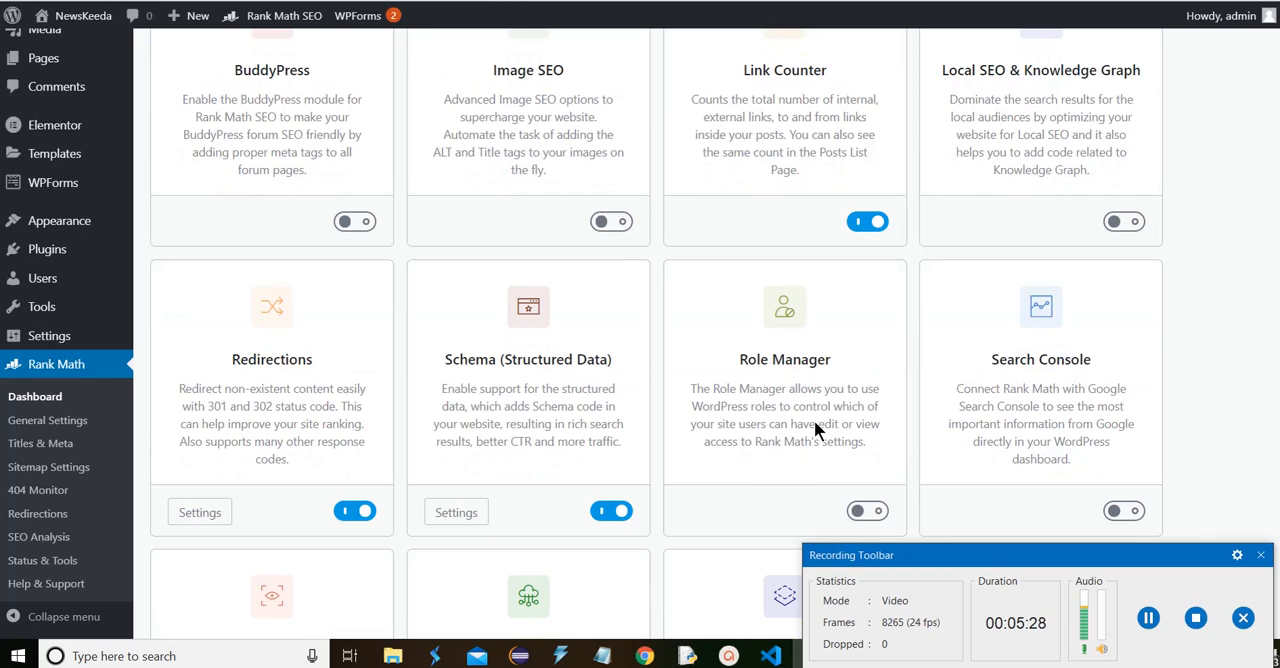
pyautogui.scroll(5, 814, 428)
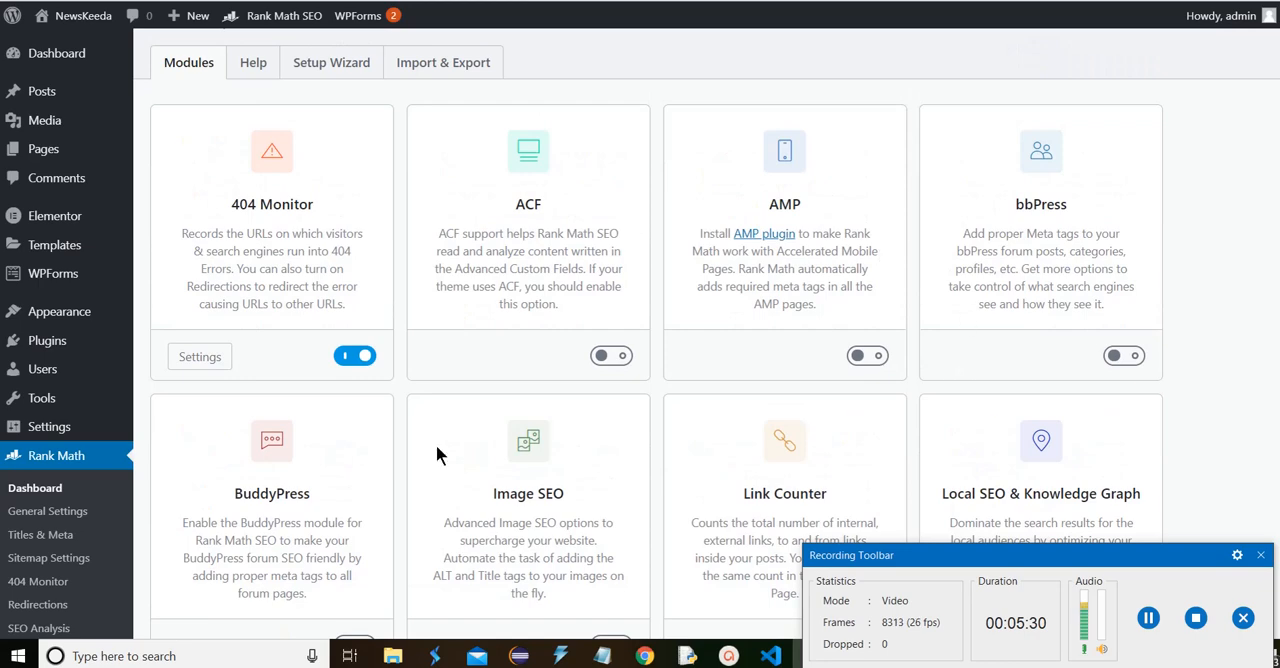
pyautogui.scroll(-7, 611, 558)
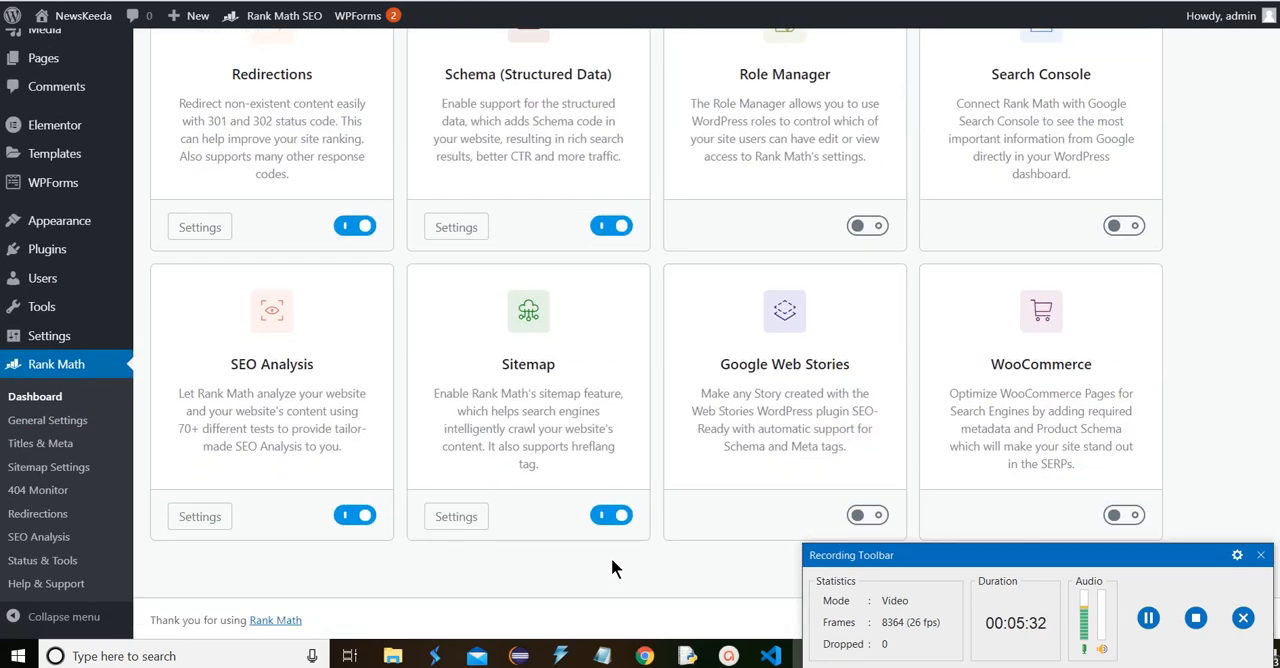
pyautogui.scroll(2, 330, 530)
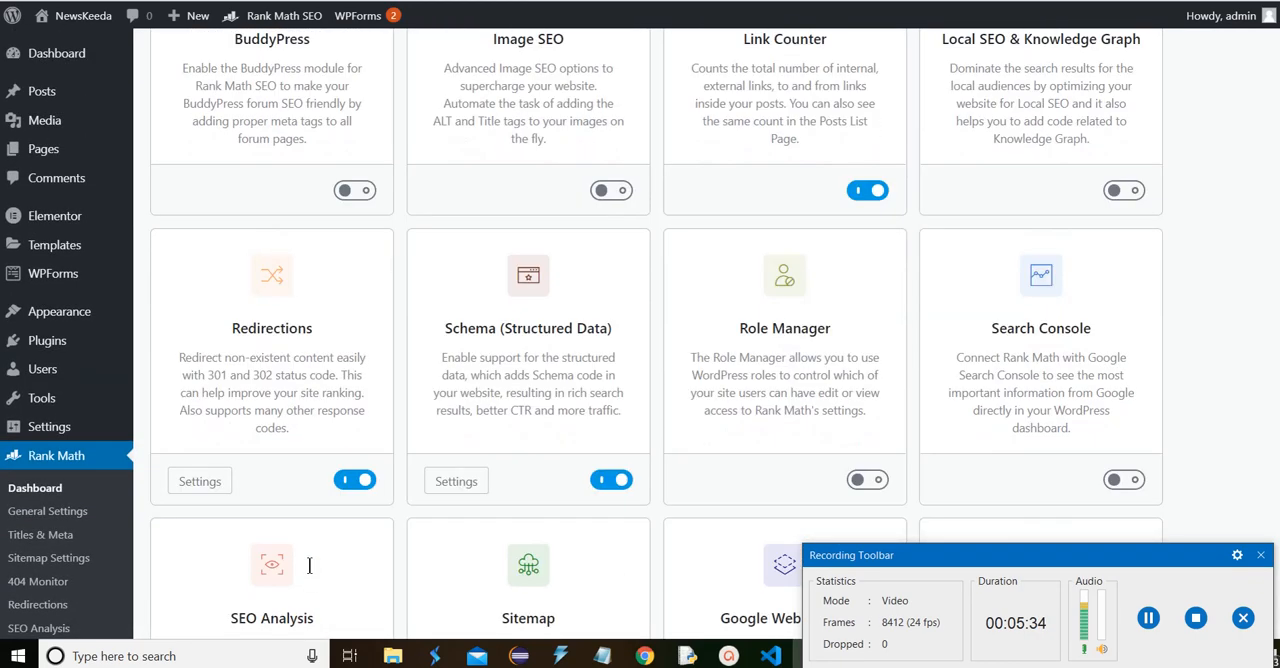
pyautogui.scroll(-2, 316, 570)
pyautogui.scroll(-1, 316, 577)
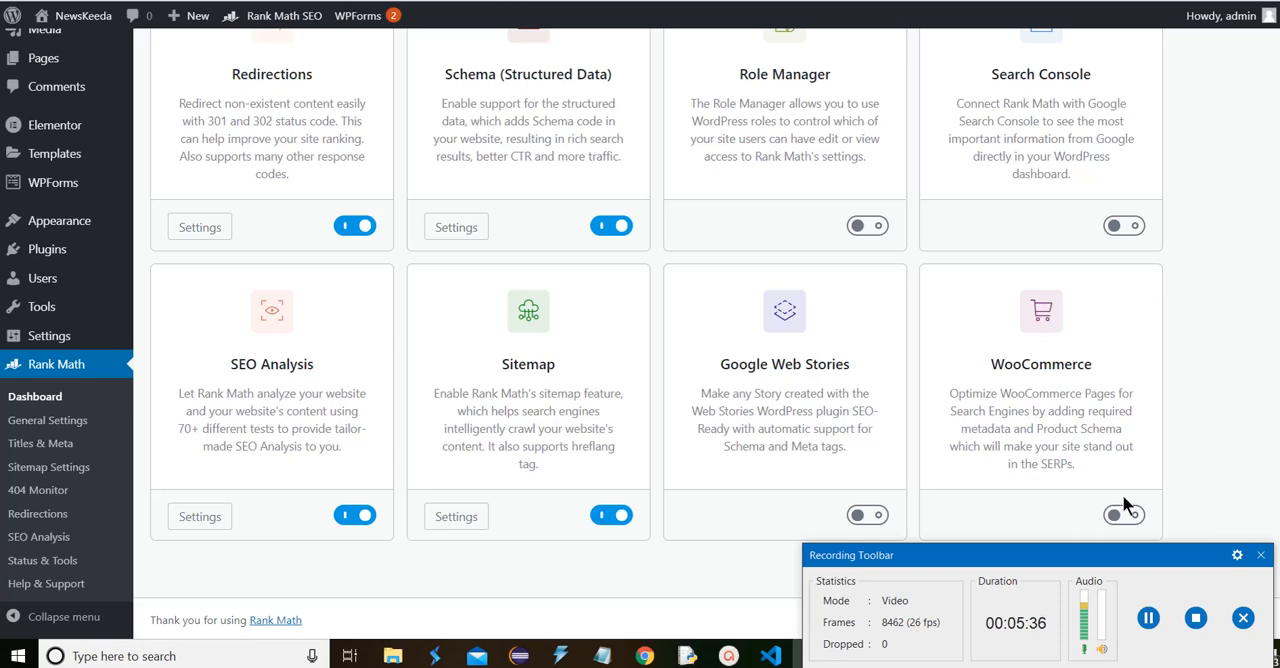
pyautogui.moveTo(1127, 517)
pyautogui.scroll(5, 943, 468)
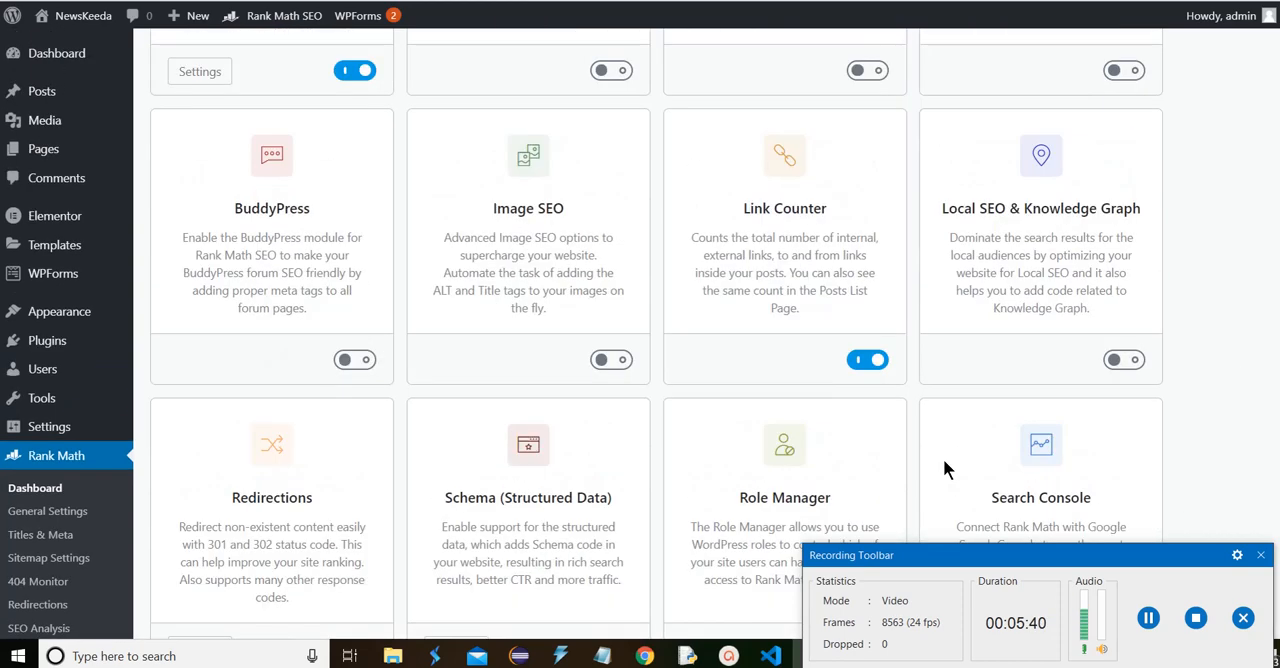
pyautogui.scroll(3, 943, 458)
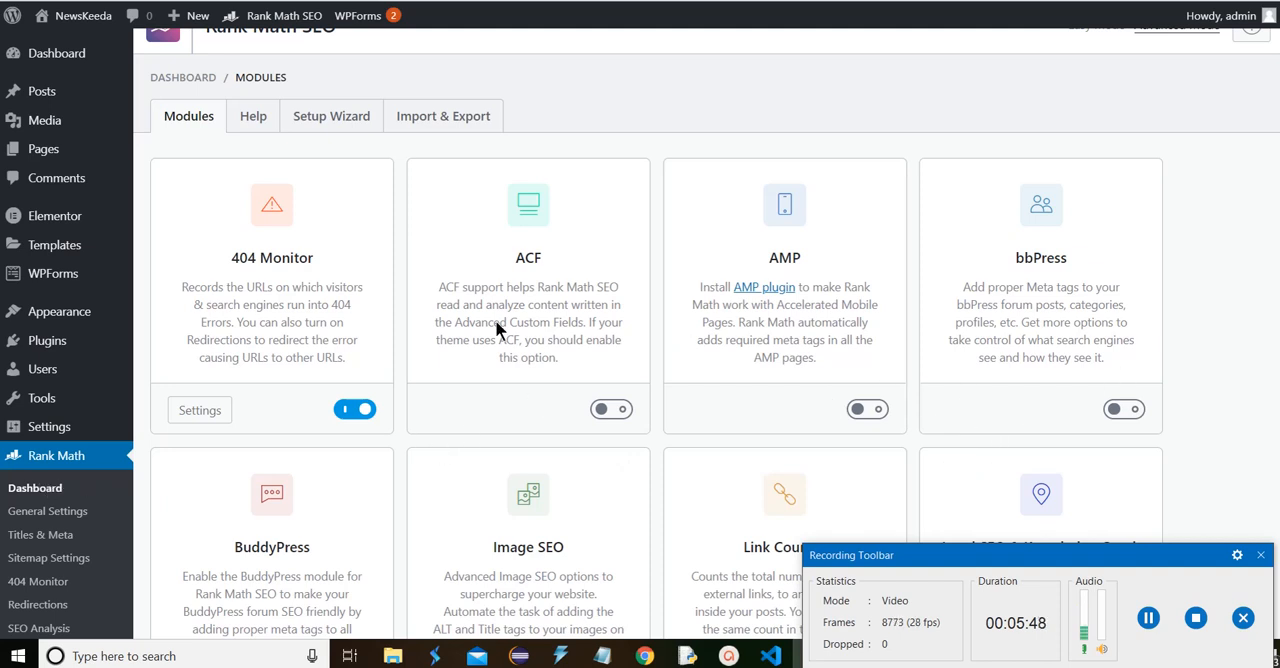
# Open SEO Analysis and follow its link for connecting the site to a Rank Math account
pyautogui.scroll(-1, 502, 333)
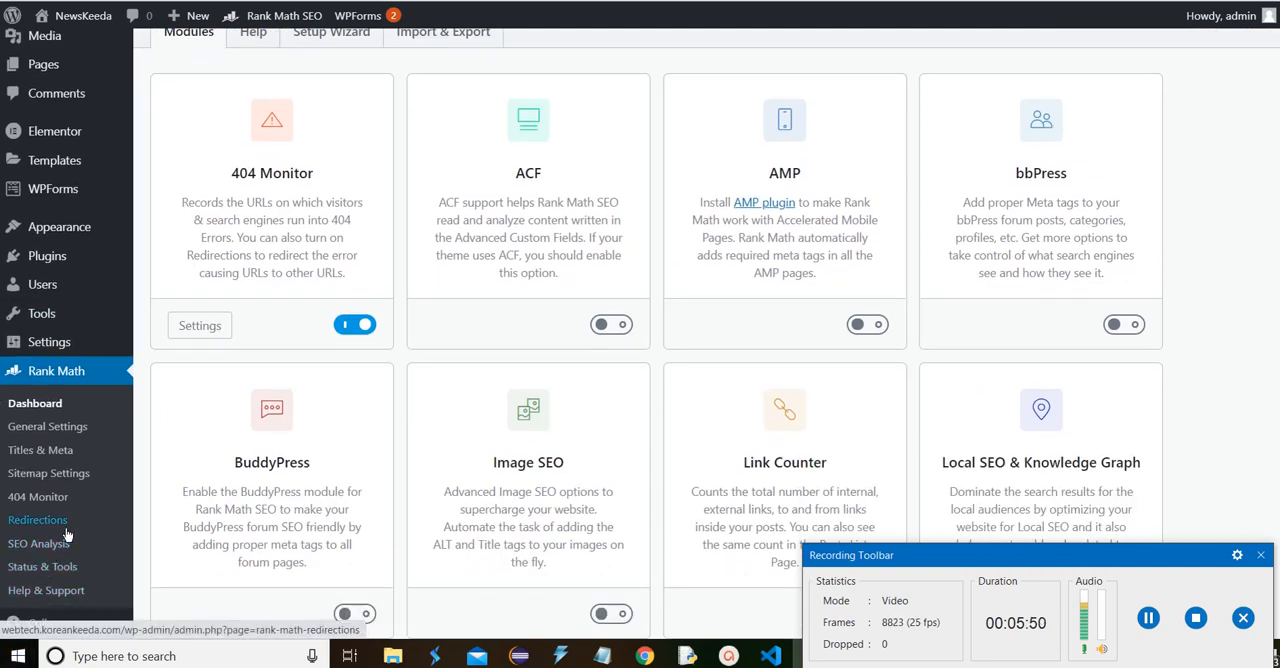
pyautogui.click(40, 544)
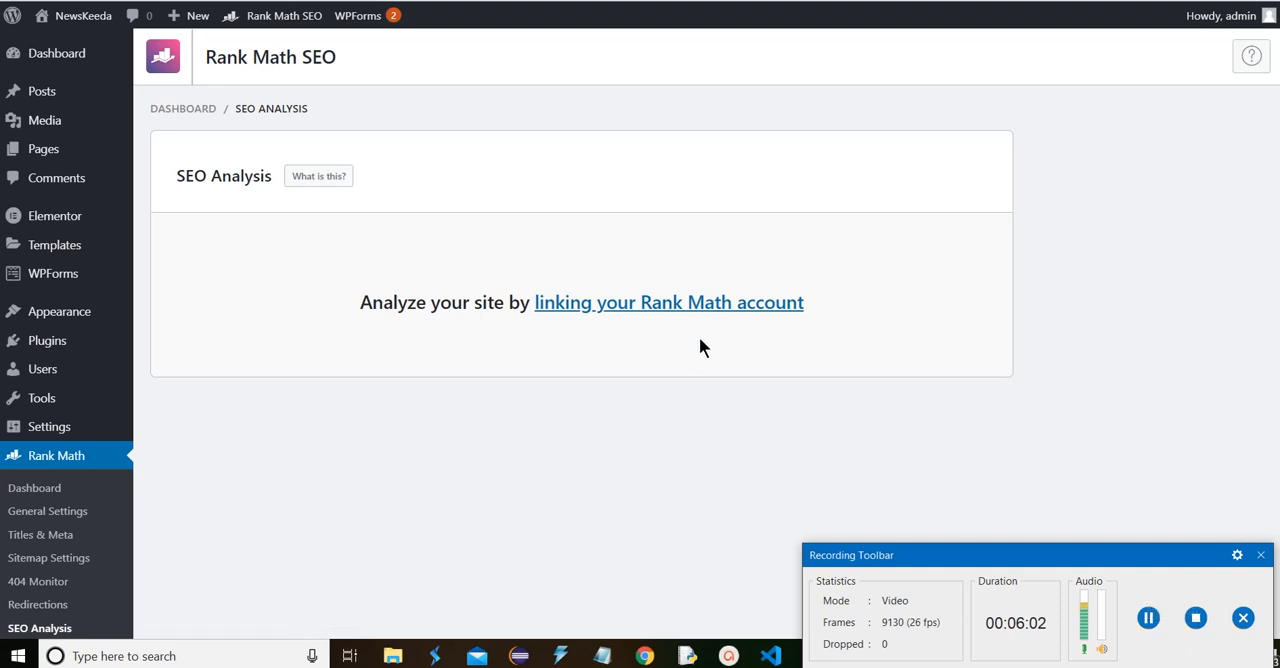
pyautogui.click(747, 307)
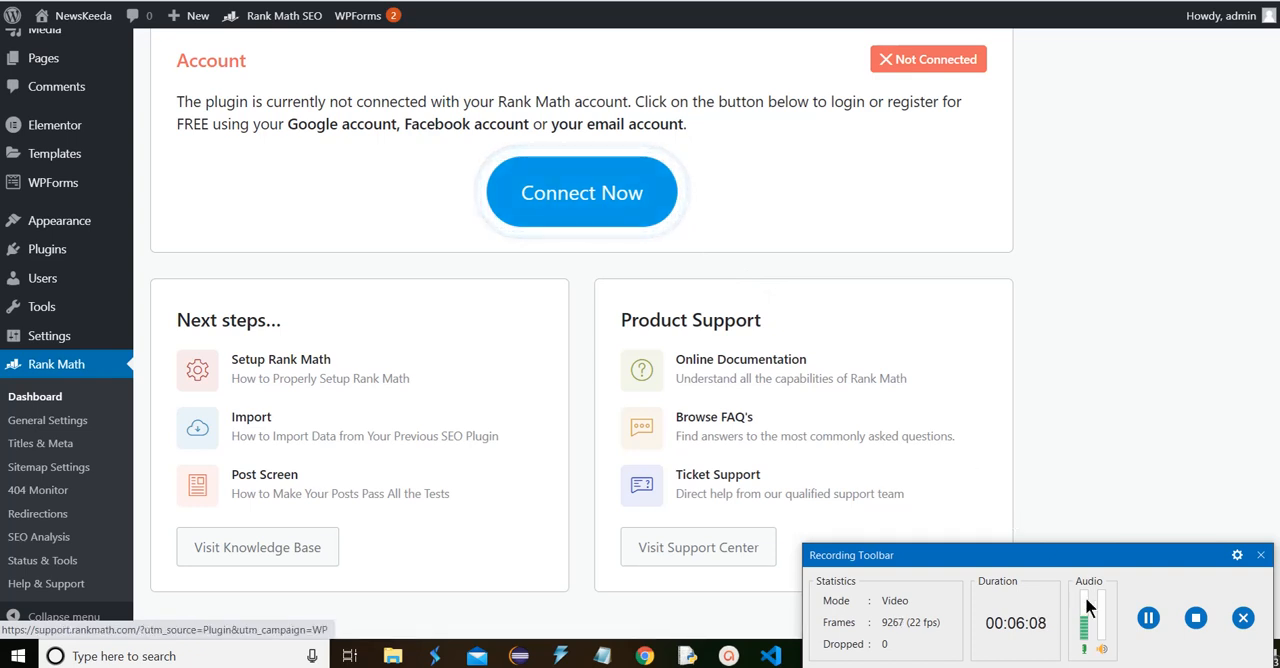
pyautogui.click(1146, 618)
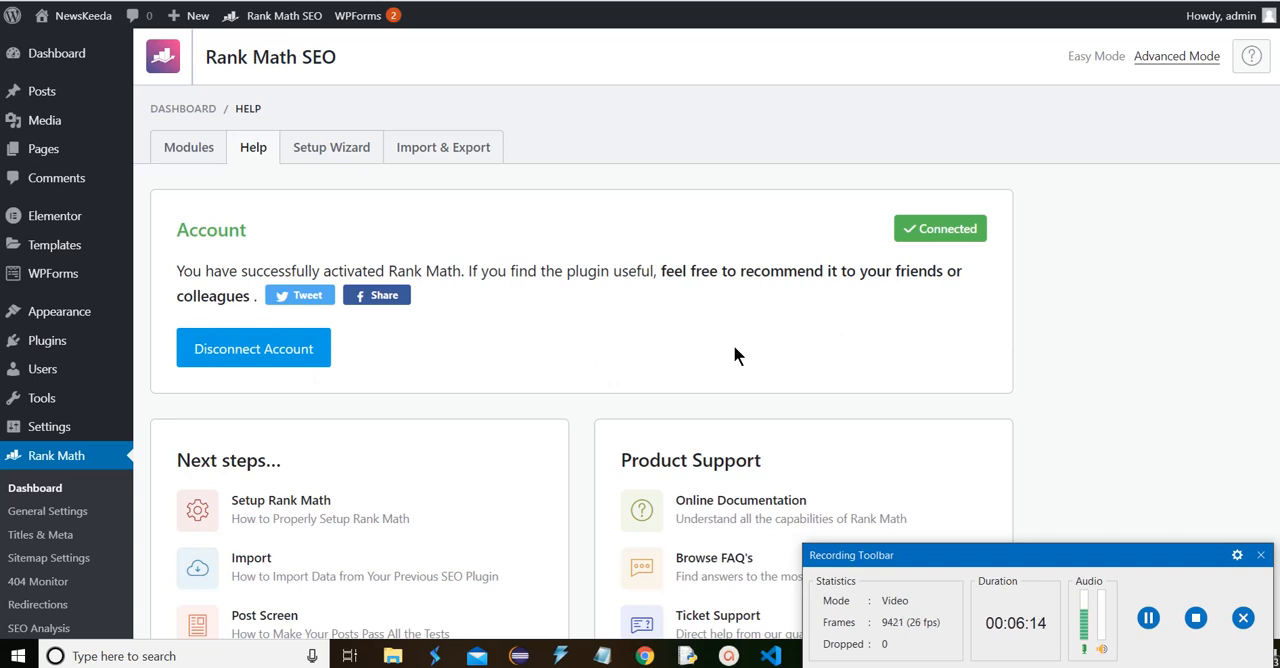
# Go back to SEO Analysis and run the site-wide analysis
pyautogui.scroll(-2, 50, 450)
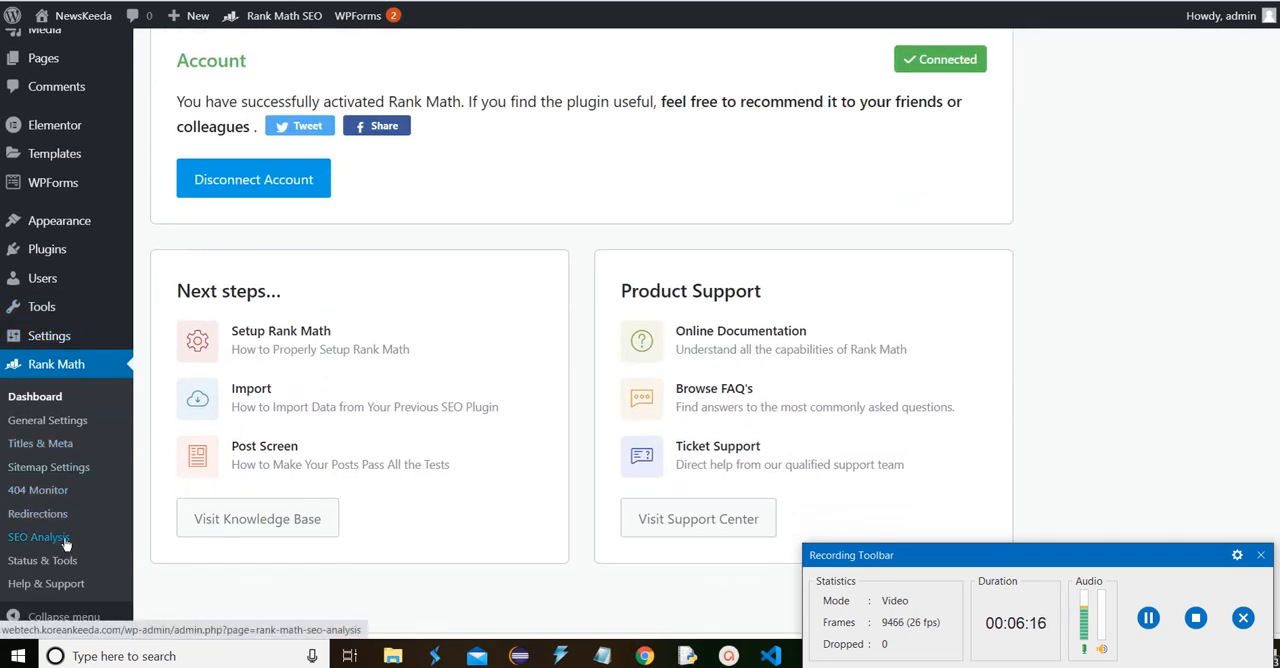
pyautogui.click(38, 538)
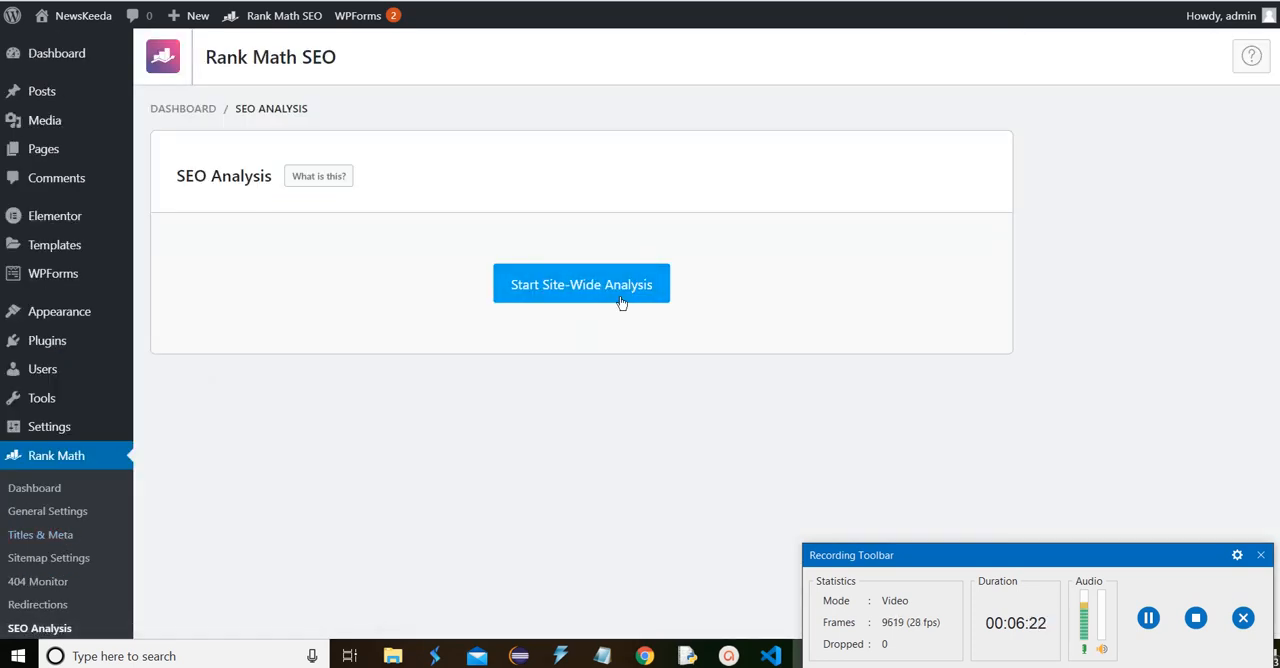
pyautogui.click(617, 290)
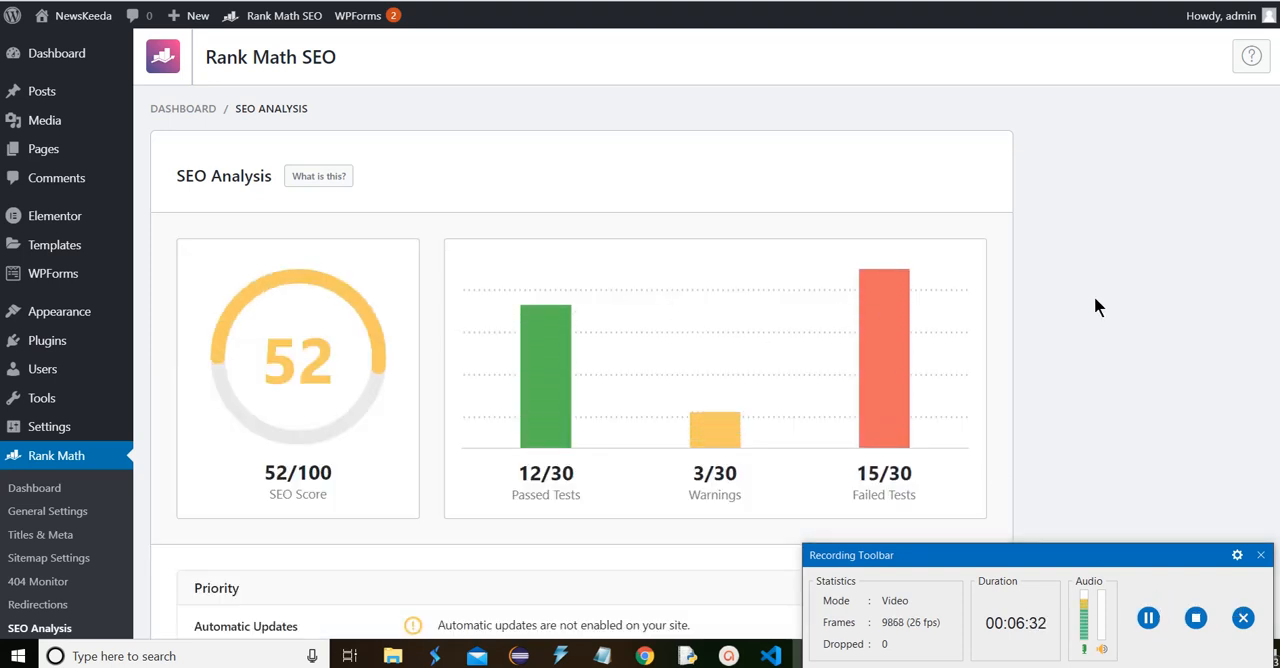
# Examine the SEO Analysis results from the overall score through the Priority and Basic SEO checks, including Image ALT Attributes
pyautogui.scroll(-3, 640, 381)
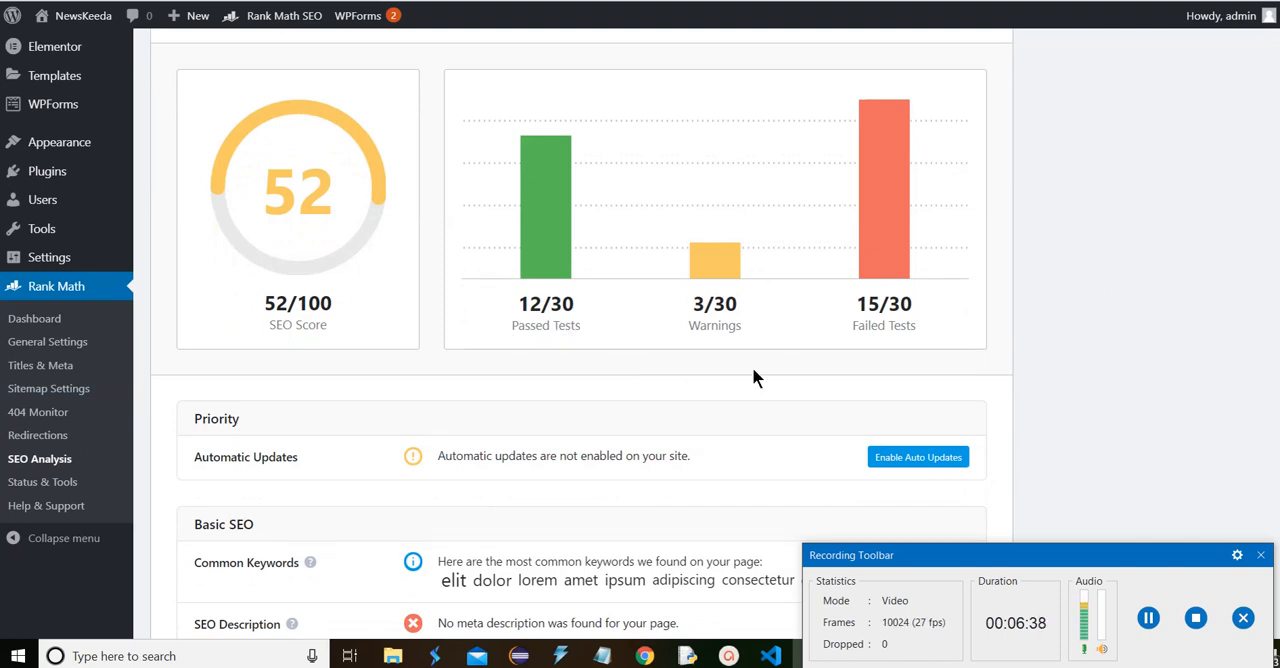
pyautogui.scroll(-3, 890, 340)
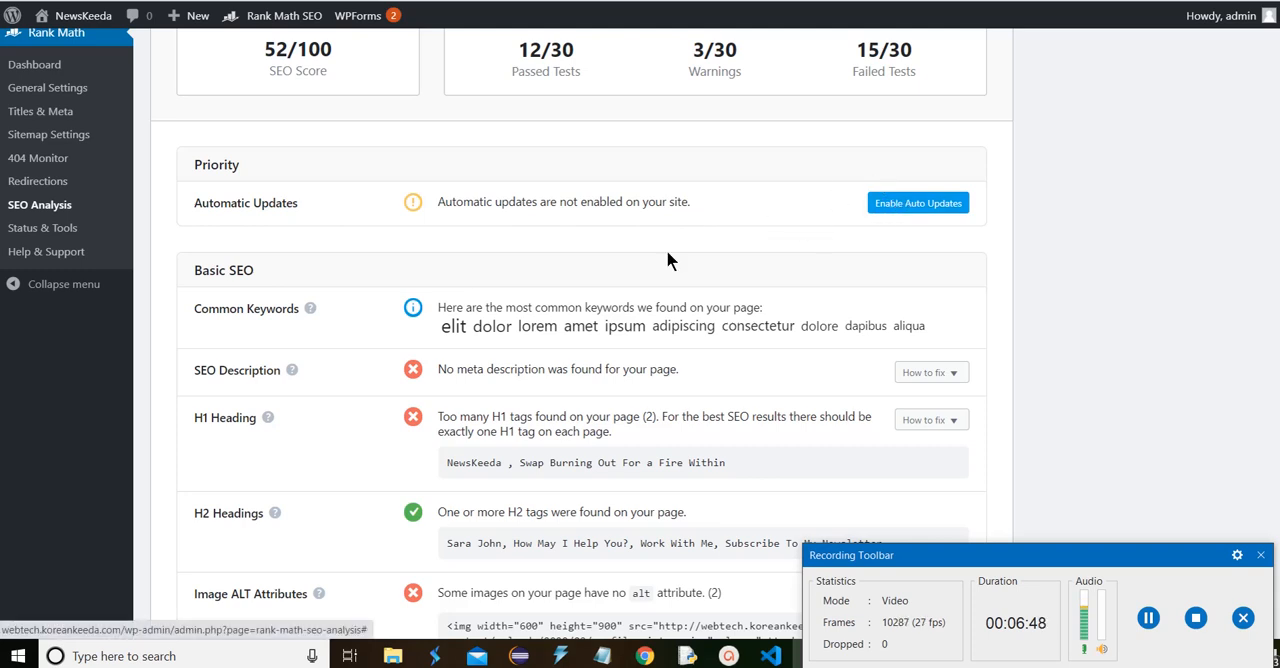
pyautogui.scroll(-2, 249, 315)
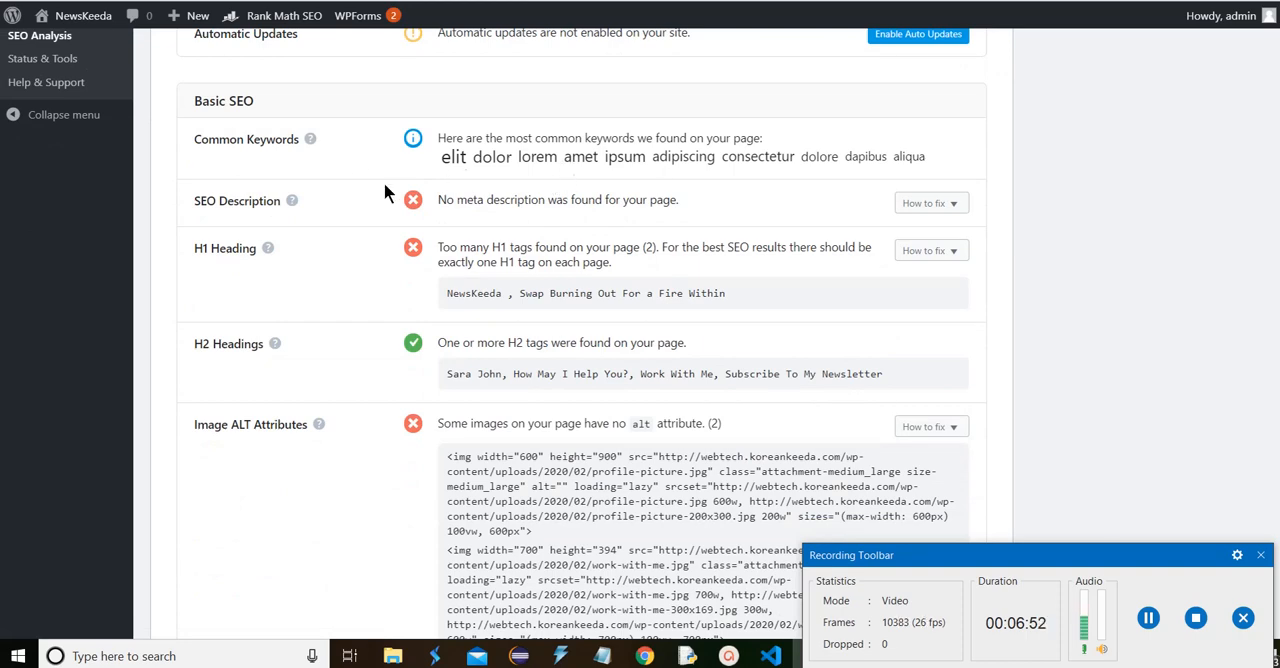
pyautogui.scroll(-1, 380, 210)
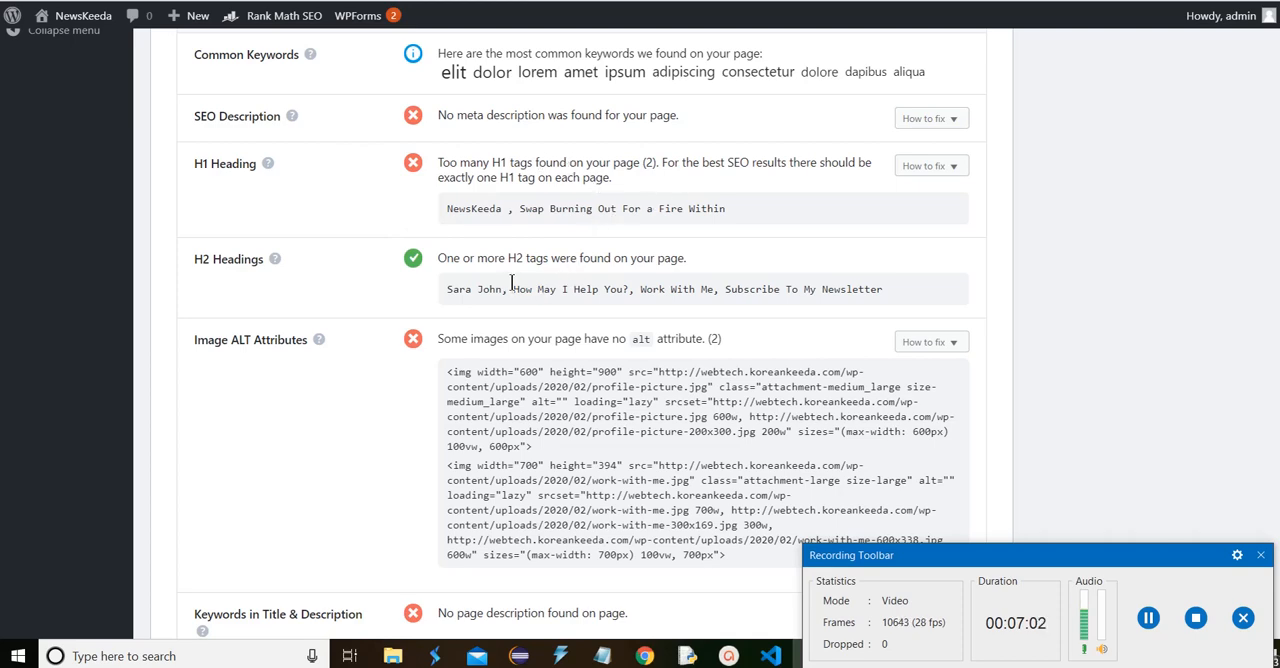
pyautogui.scroll(-2, 498, 250)
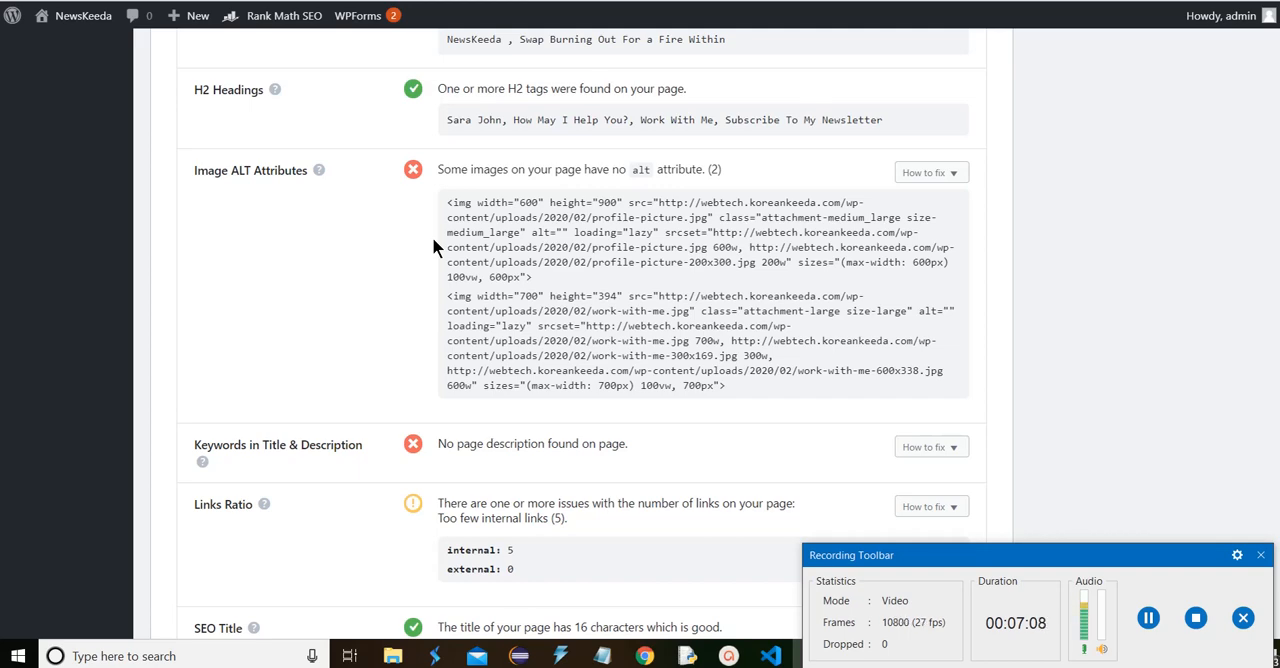
pyautogui.scroll(-1, 432, 238)
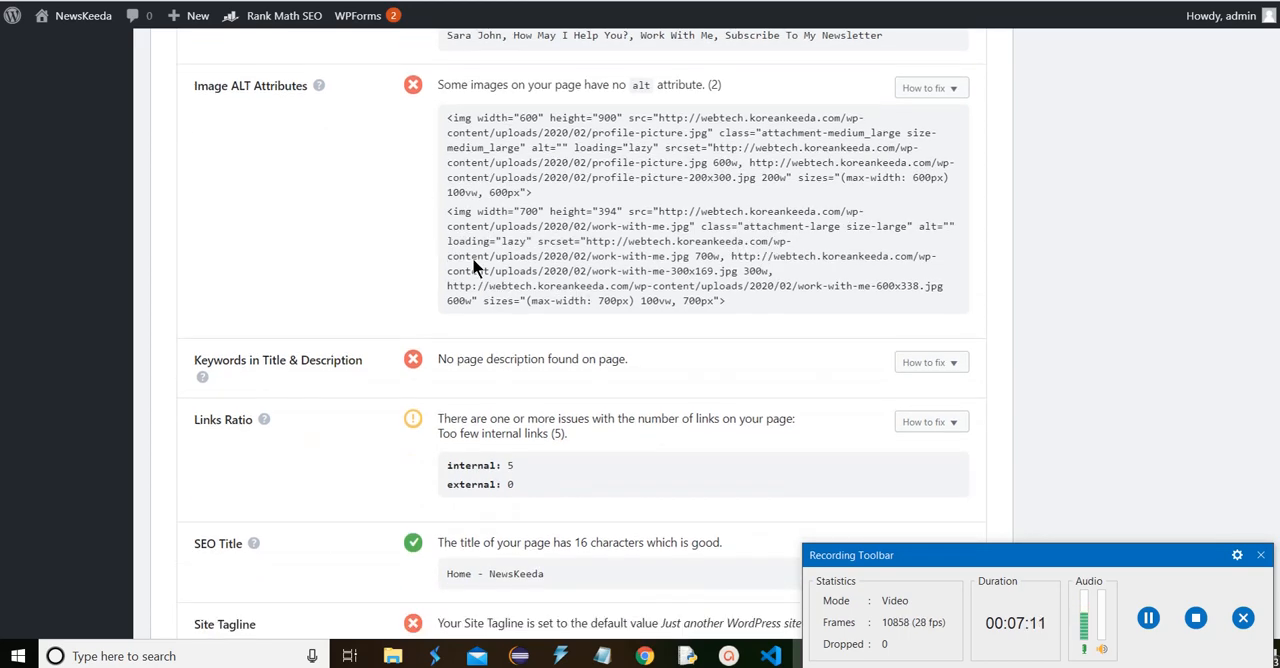
pyautogui.scroll(3, 446, 290)
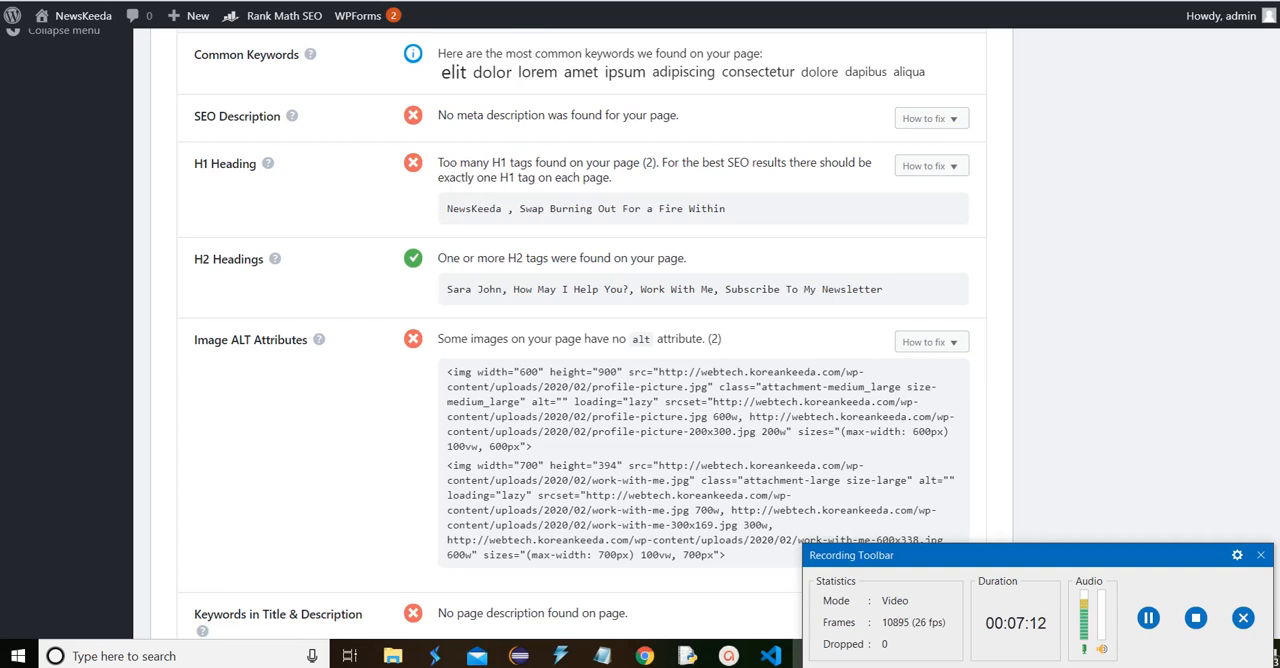
# Open the attachment details of profile-picture.jpg in the Media Library, check its Alternative Text field and close the details
pyautogui.click(1148, 618)
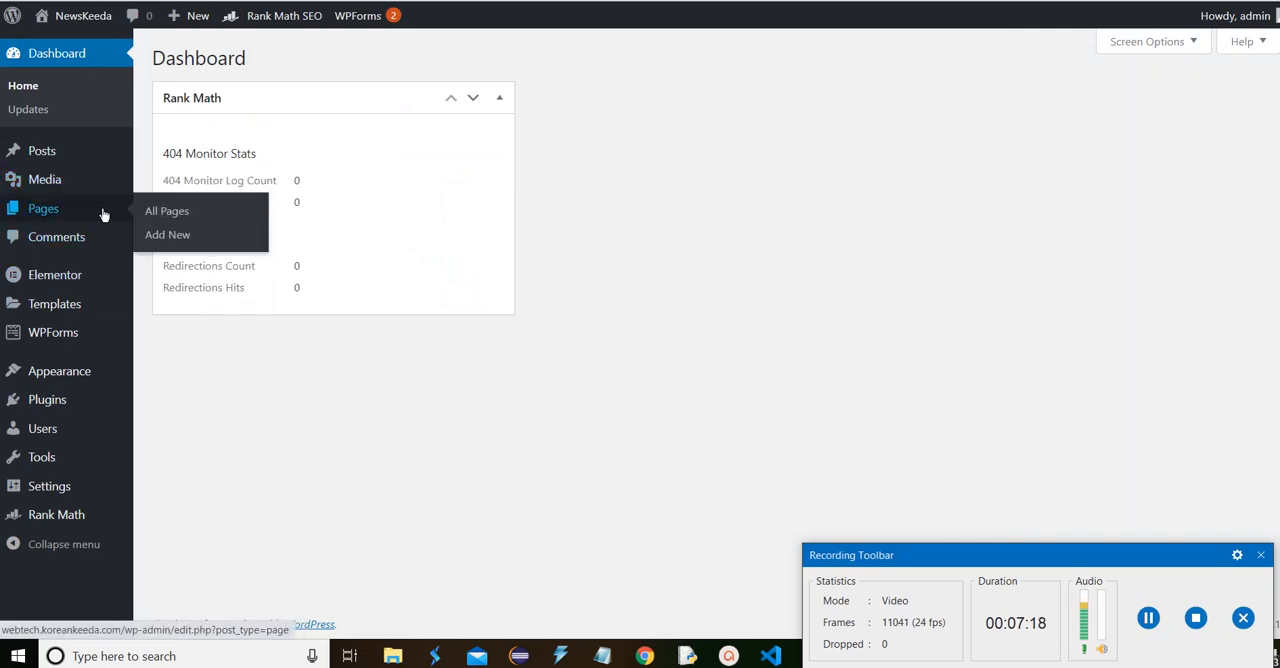
pyautogui.moveTo(89, 194)
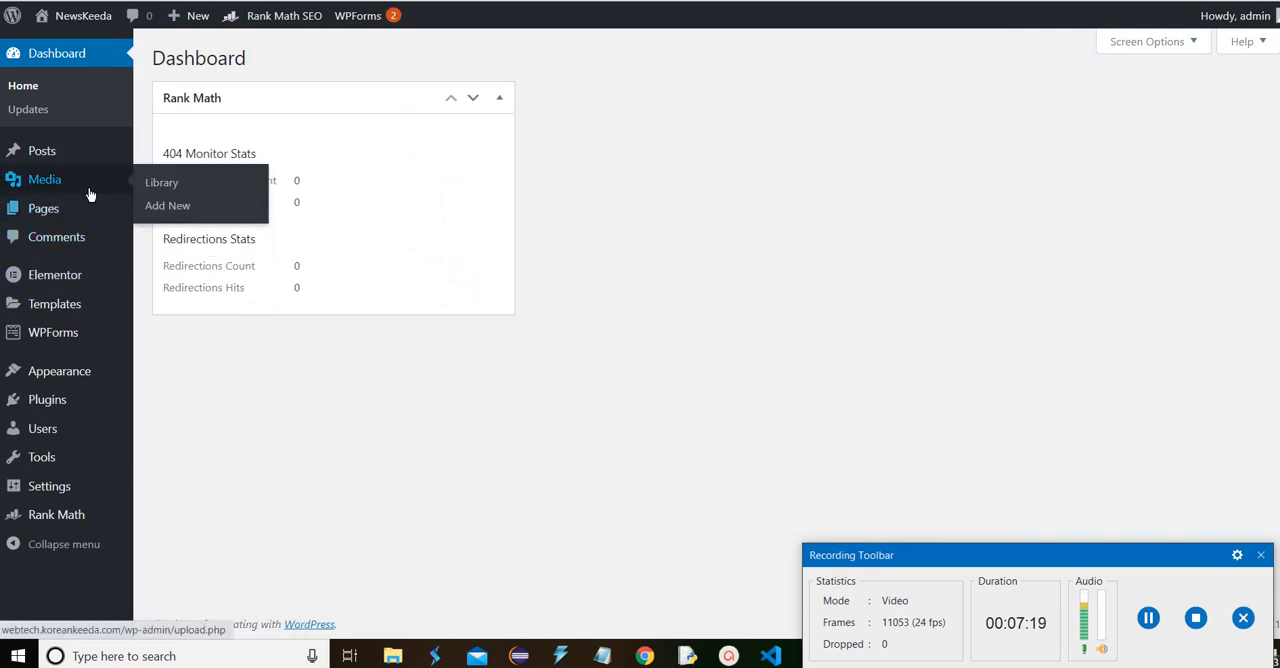
pyautogui.click(190, 183)
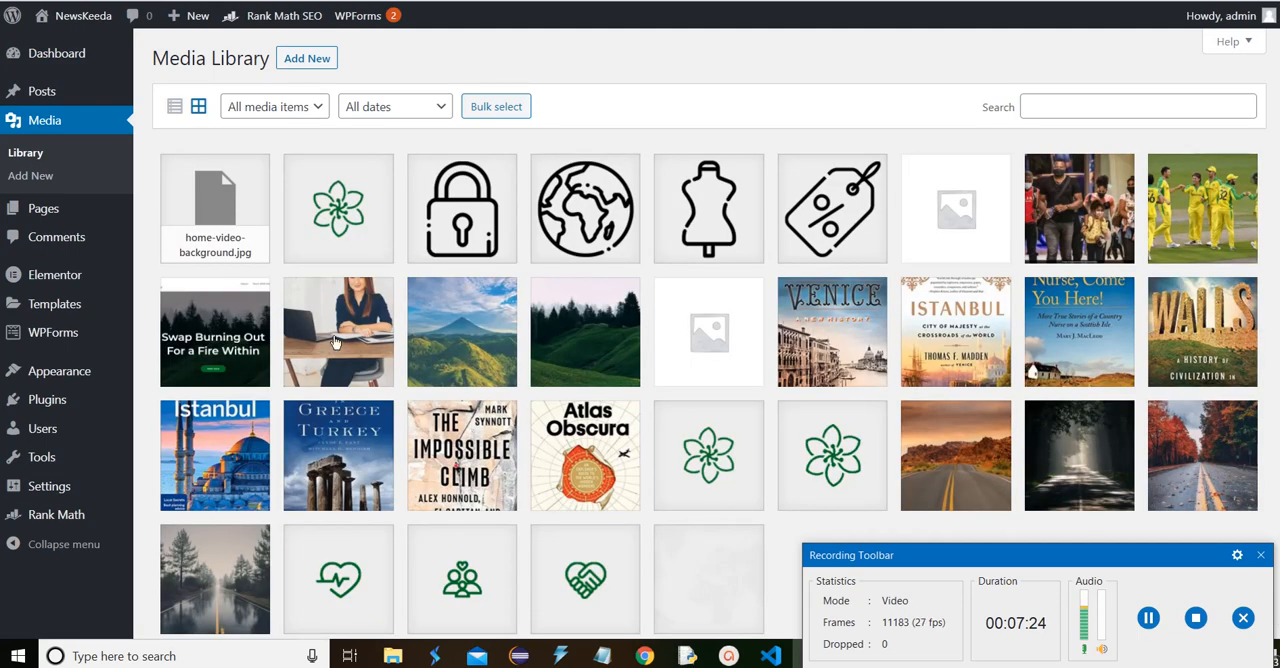
pyautogui.click(340, 338)
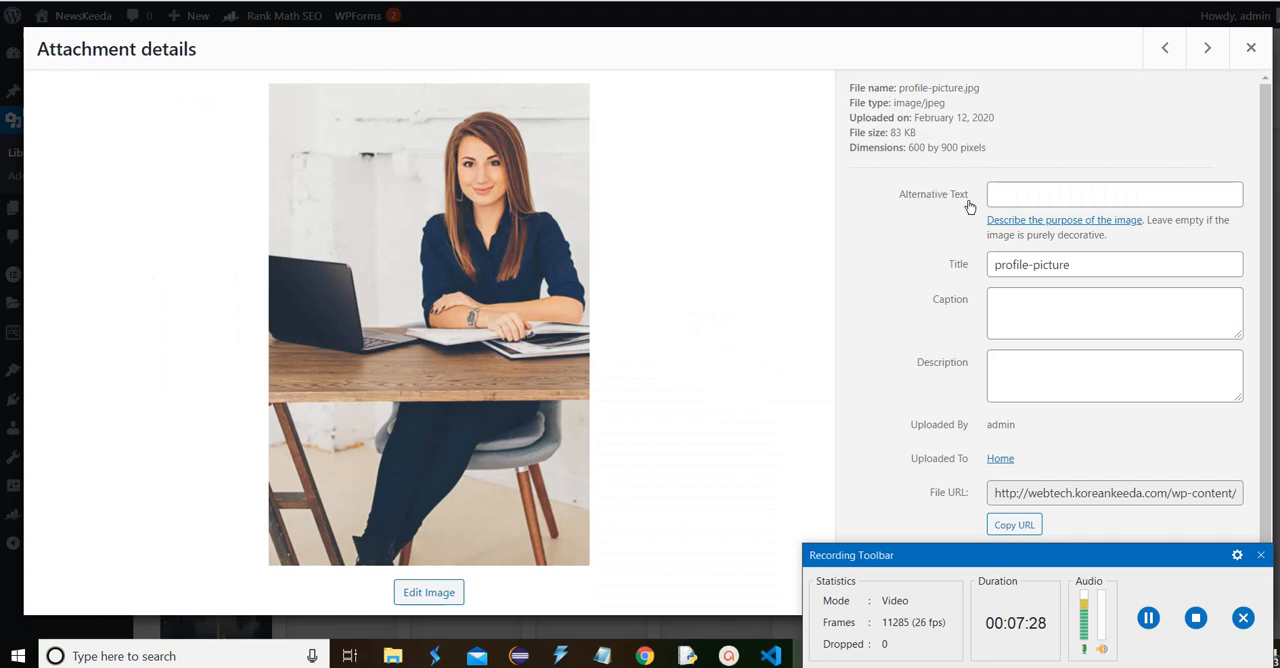
pyautogui.click(1063, 195)
pyautogui.click(1250, 47)
# Return to the SEO Analysis report and examine the remaining Basic SEO checks and the Advanced SEO section with its mobile snapshot
pyautogui.hotkey('ctrl', 'Tab')
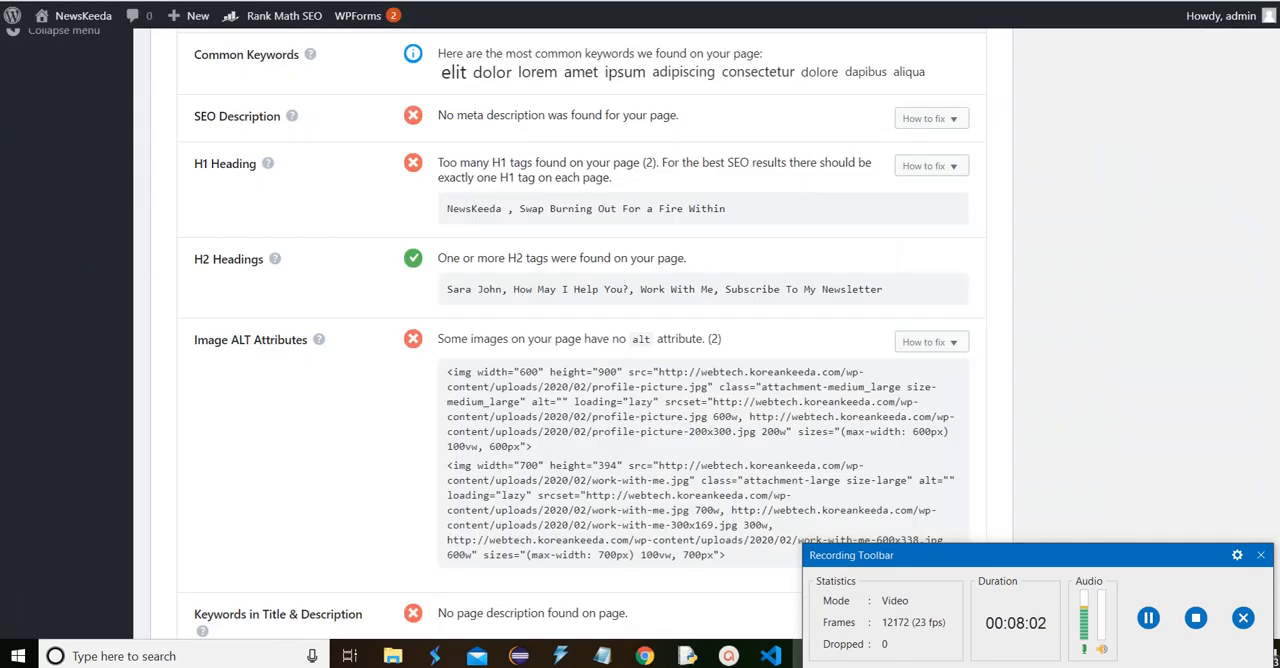
pyautogui.scroll(-3, 620, 410)
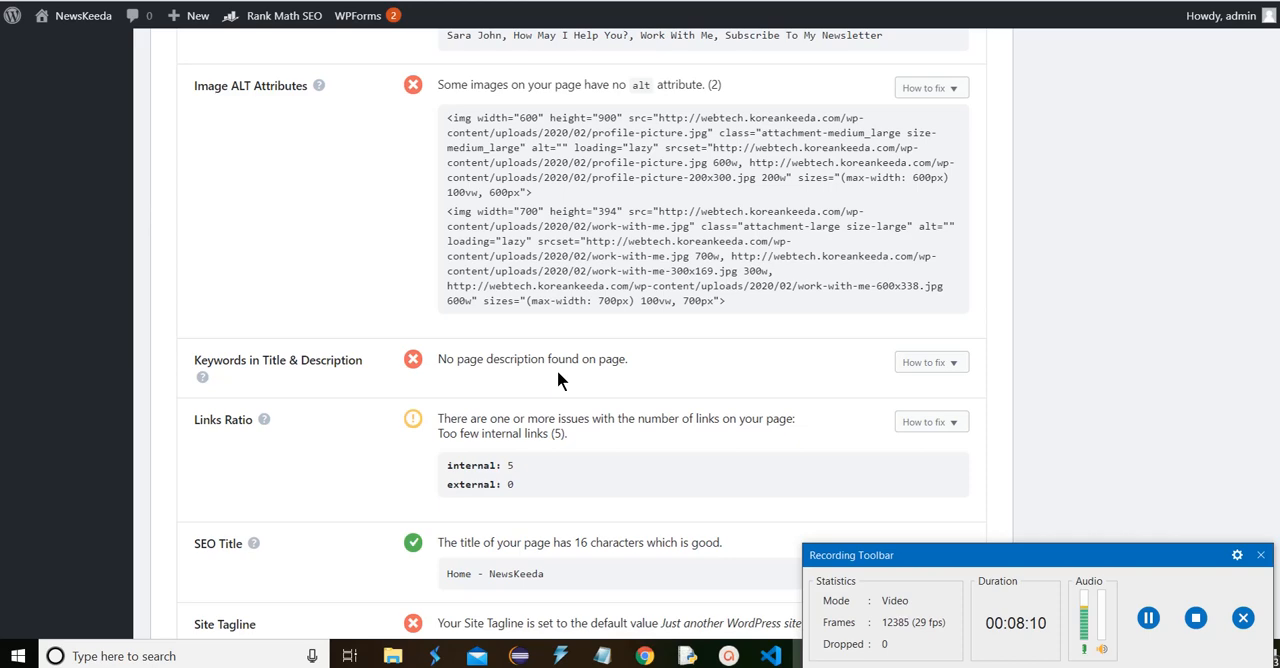
pyautogui.scroll(-4, 557, 379)
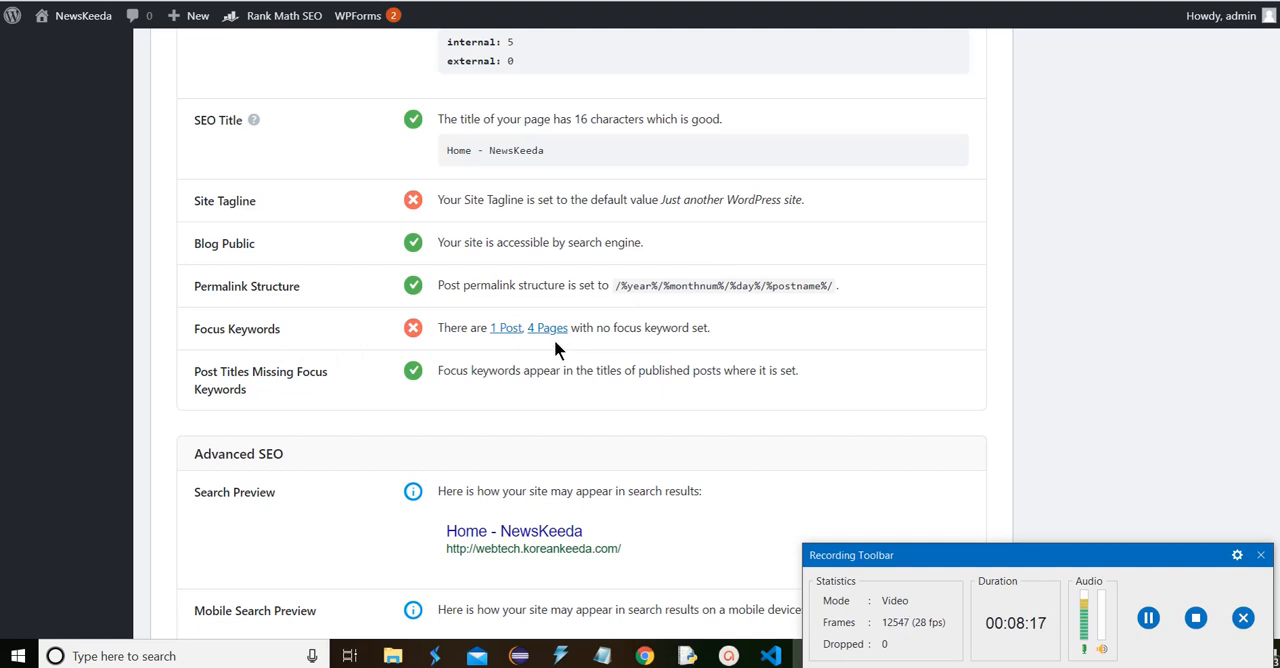
pyautogui.scroll(-7, 790, 306)
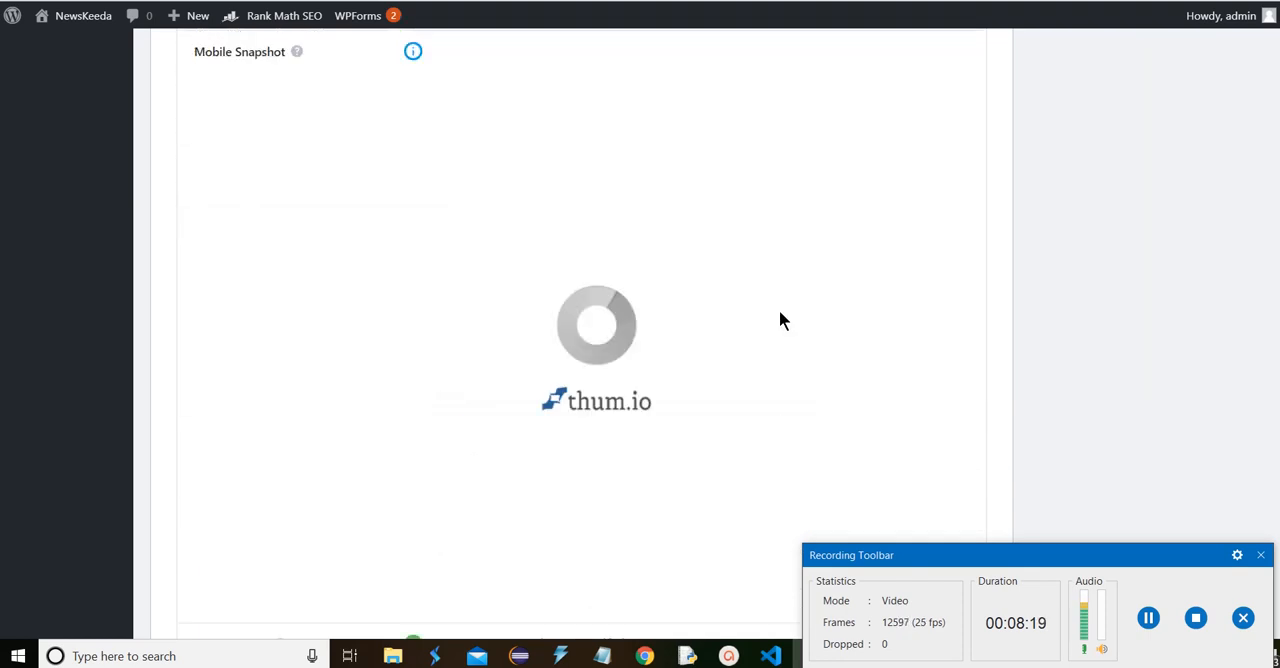
pyautogui.scroll(3, 781, 319)
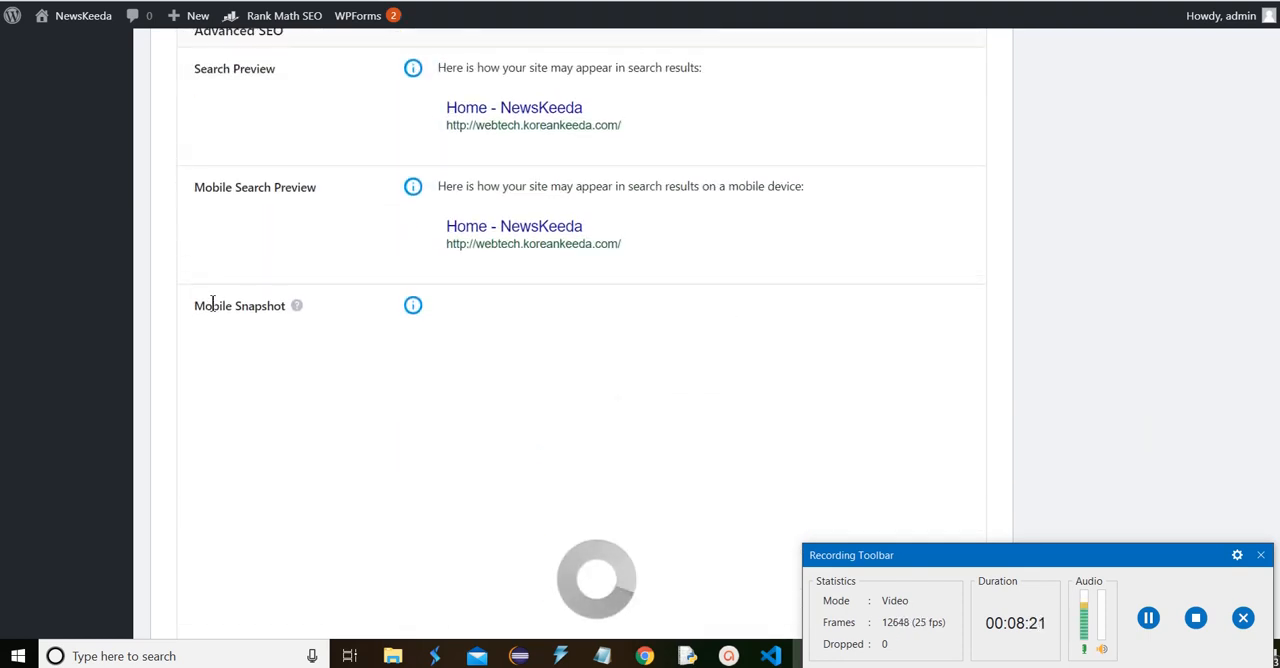
pyautogui.scroll(-2, 629, 382)
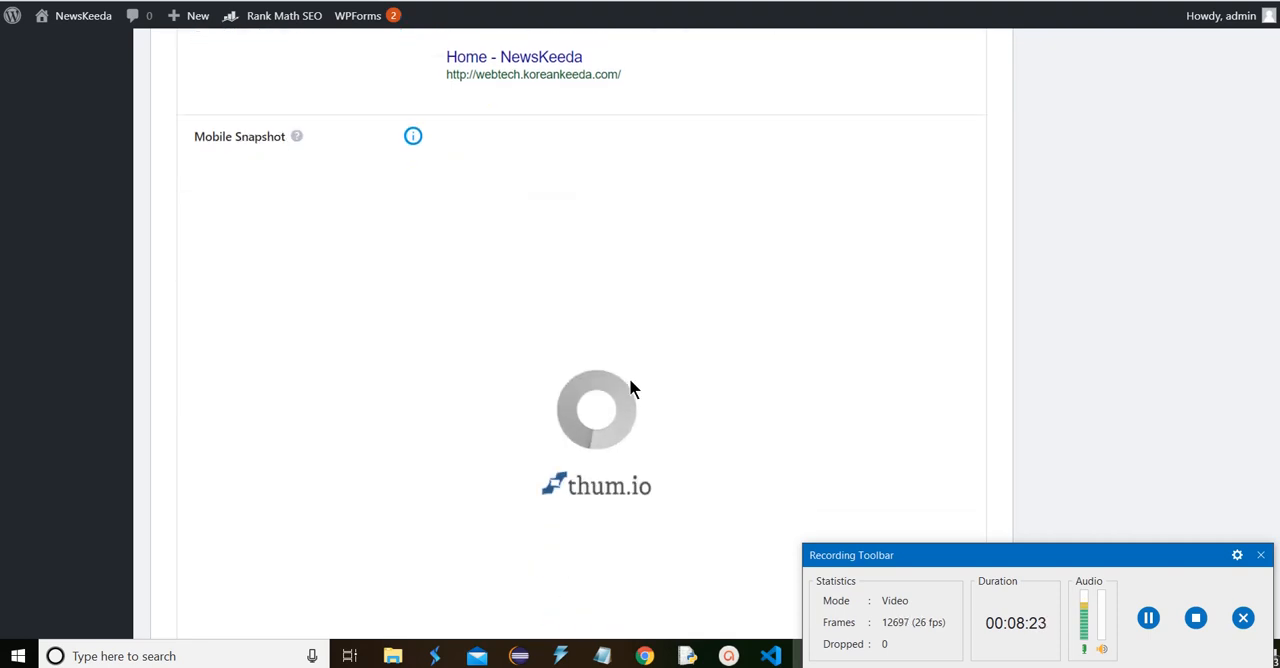
pyautogui.scroll(-2, 631, 382)
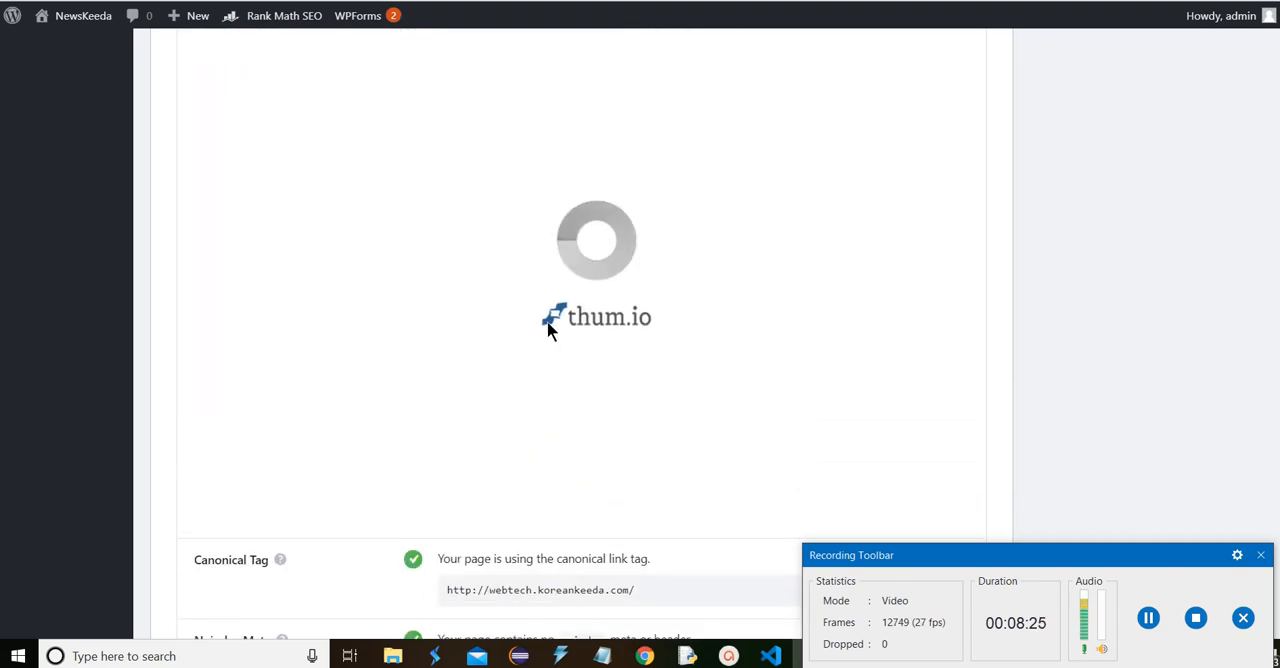
pyautogui.scroll(-3, 548, 330)
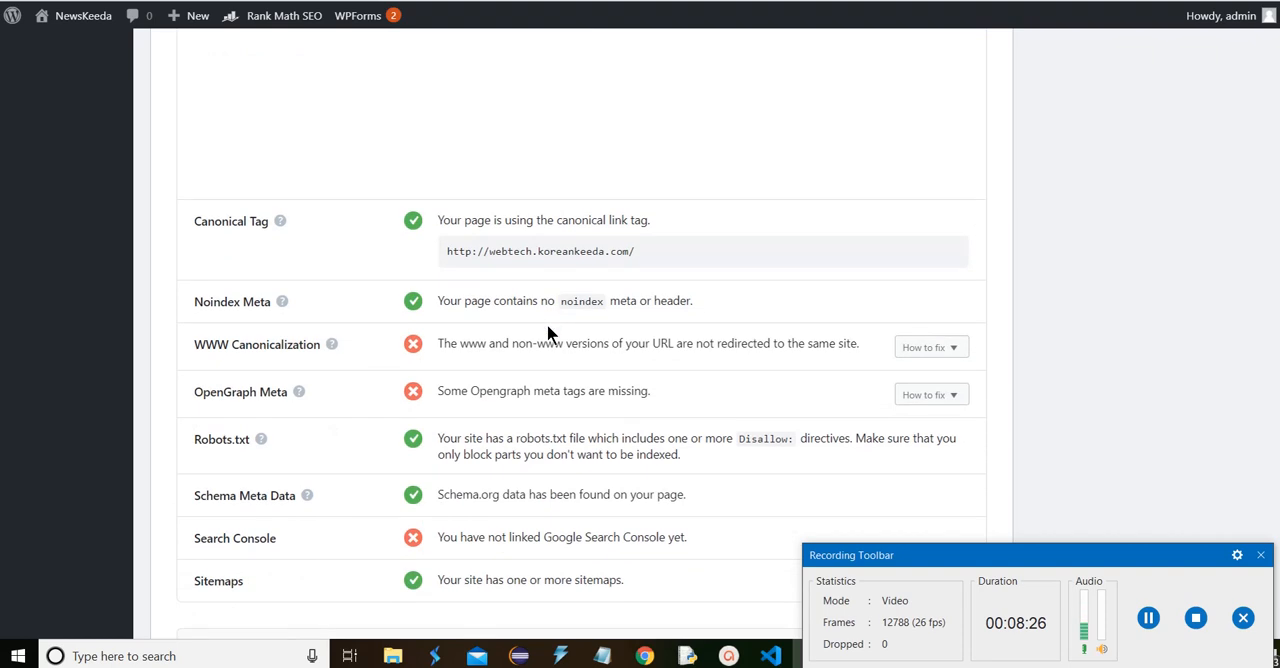
pyautogui.scroll(-1, 558, 350)
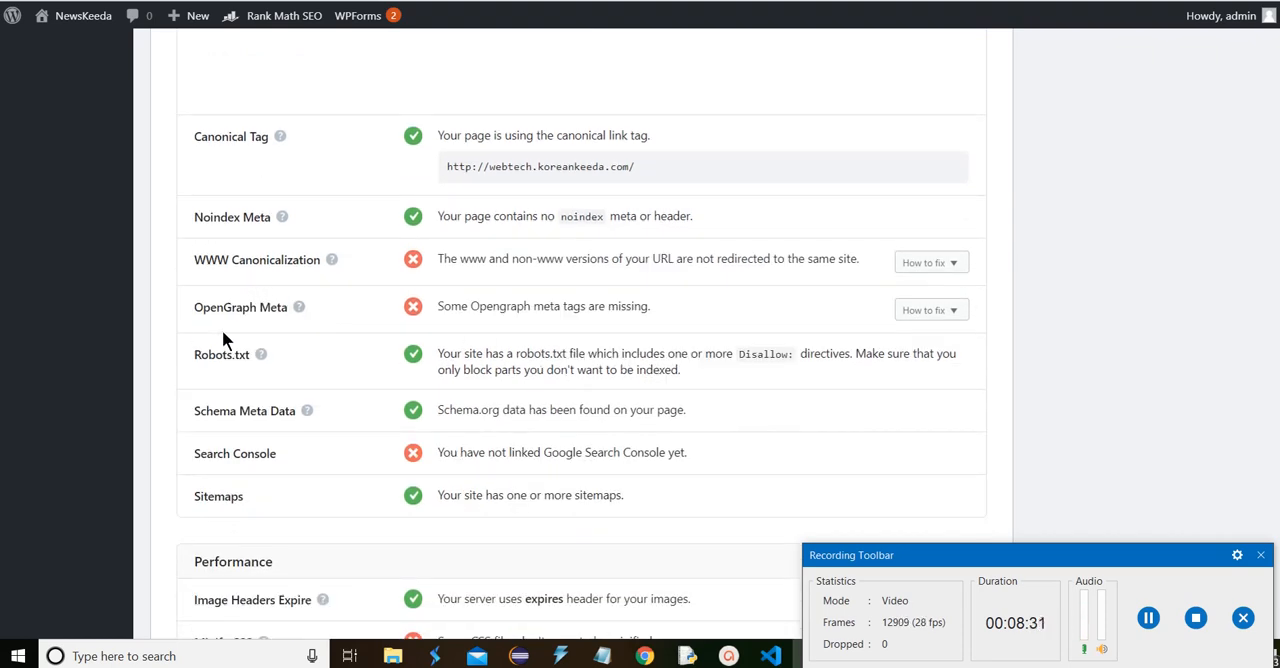
pyautogui.scroll(1, 686, 266)
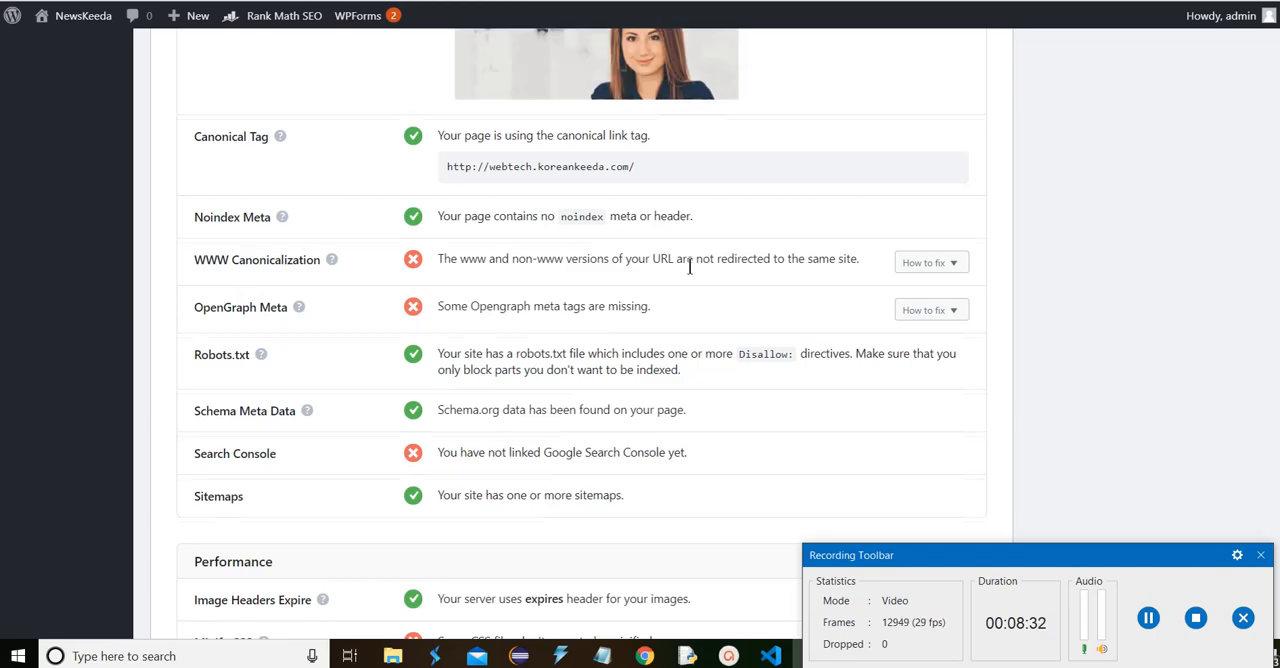
pyautogui.scroll(6, 689, 266)
pyautogui.scroll(-7, 700, 378)
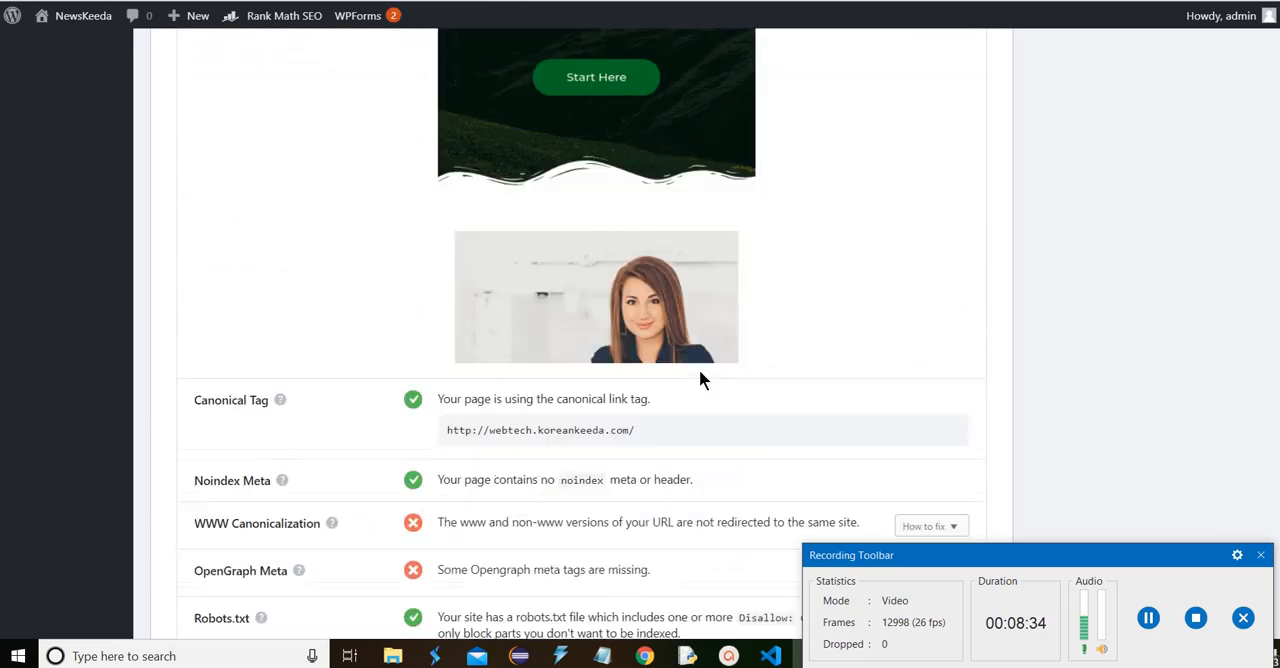
pyautogui.scroll(-2, 700, 378)
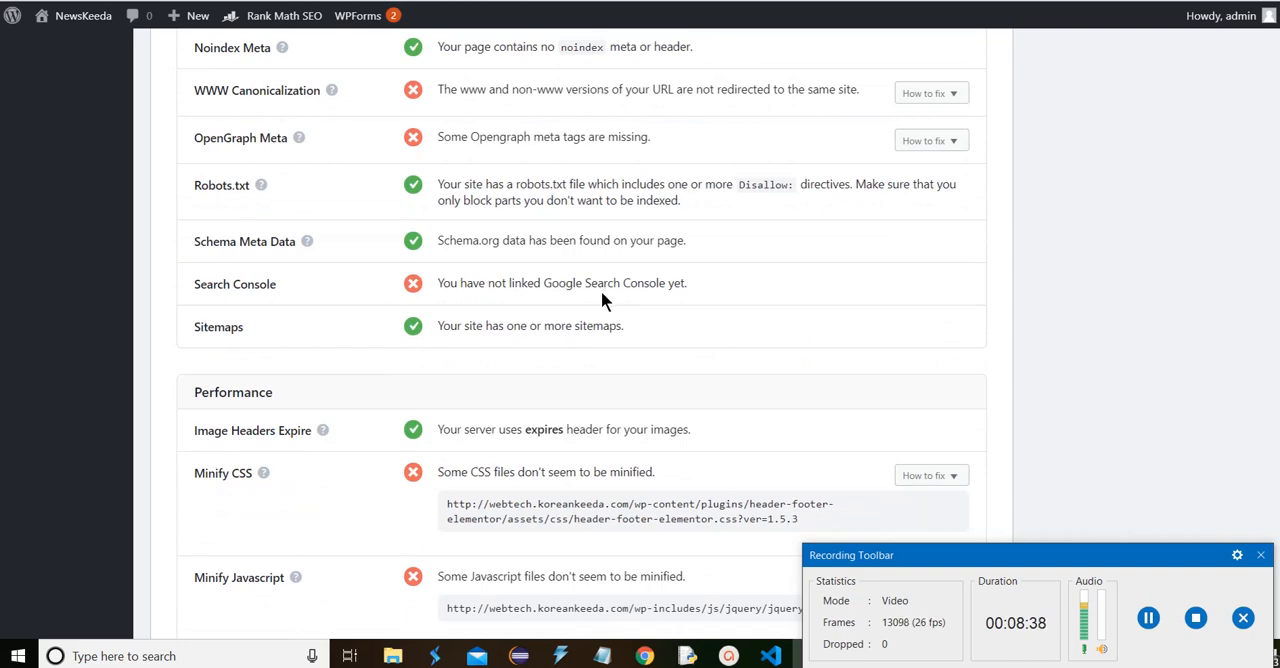
# Review the Performance and Security sections of the SEO Analysis report and return to its overall score
pyautogui.scroll(-3, 601, 297)
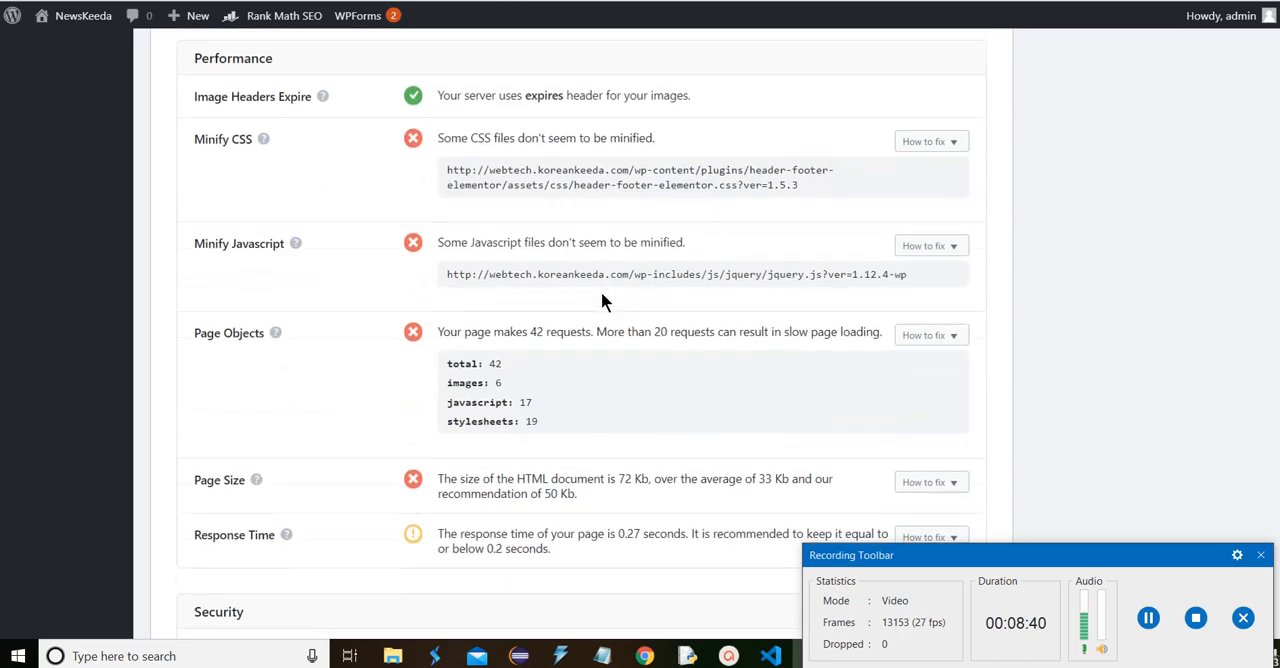
pyautogui.scroll(1, 601, 298)
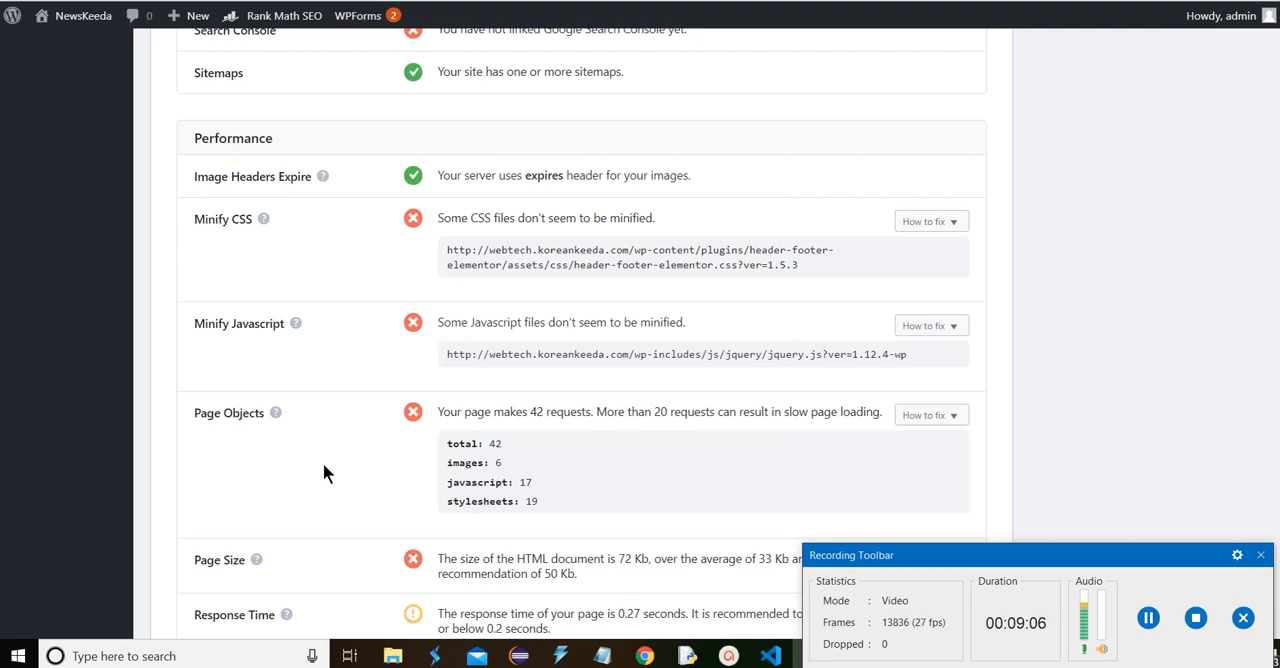
pyautogui.scroll(-3, 465, 390)
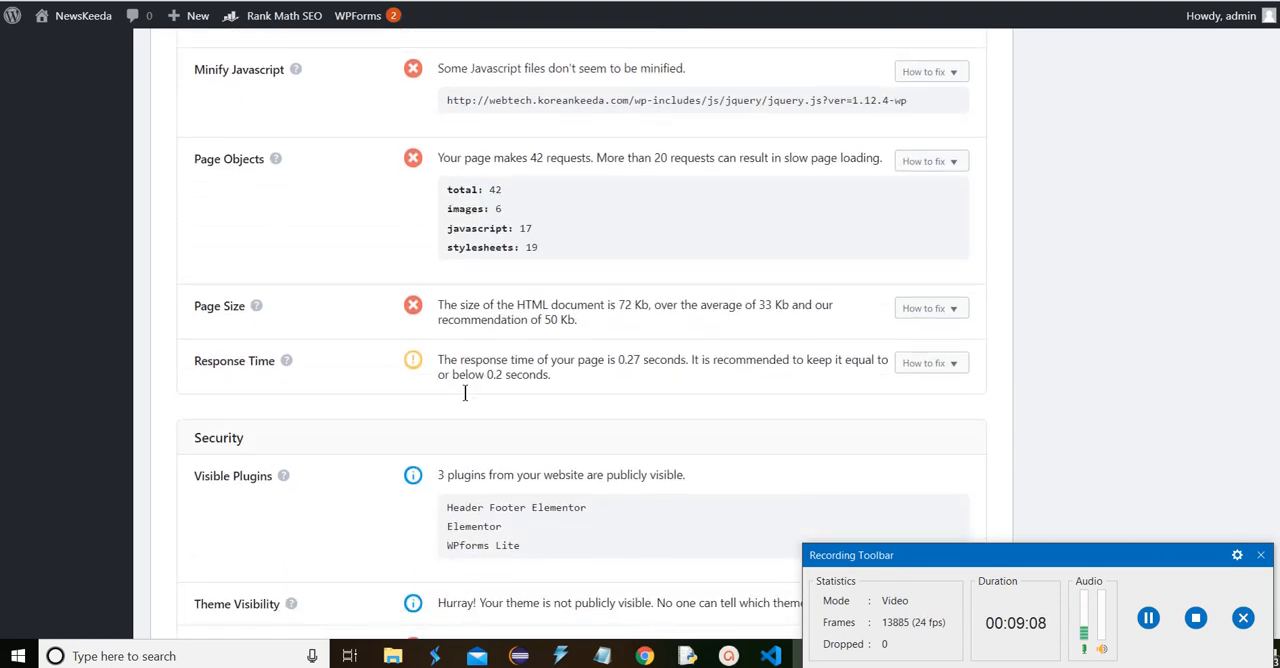
pyautogui.scroll(-2, 804, 328)
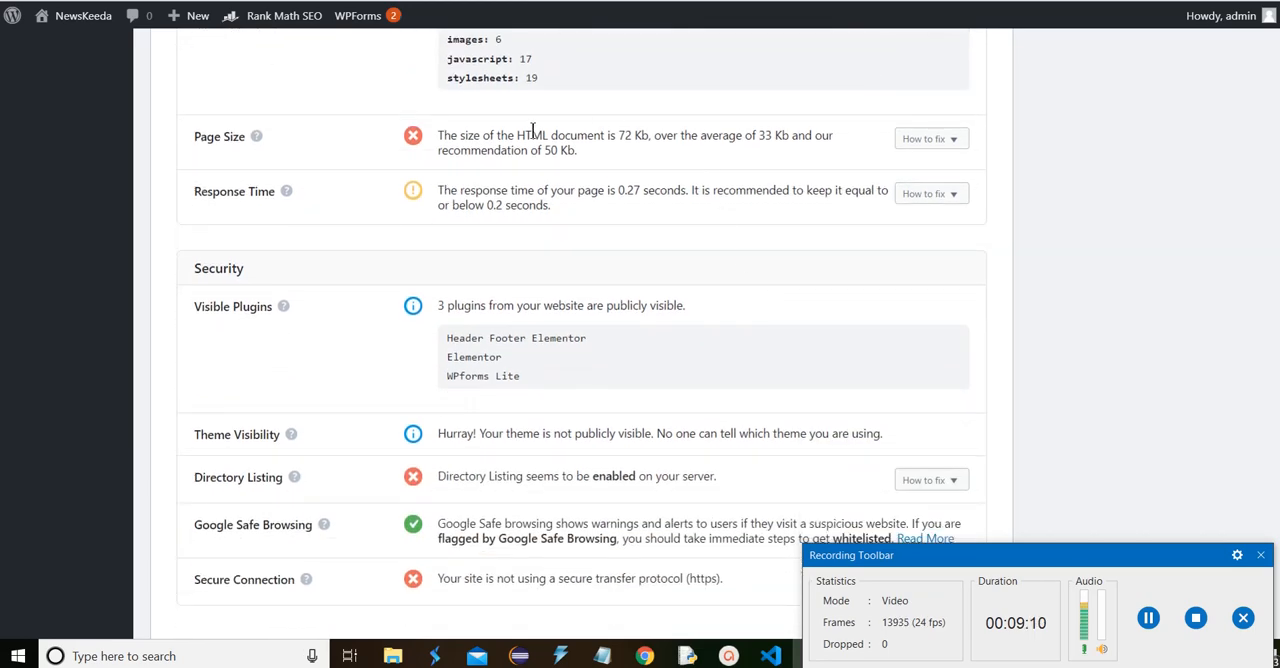
pyautogui.scroll(-1, 765, 170)
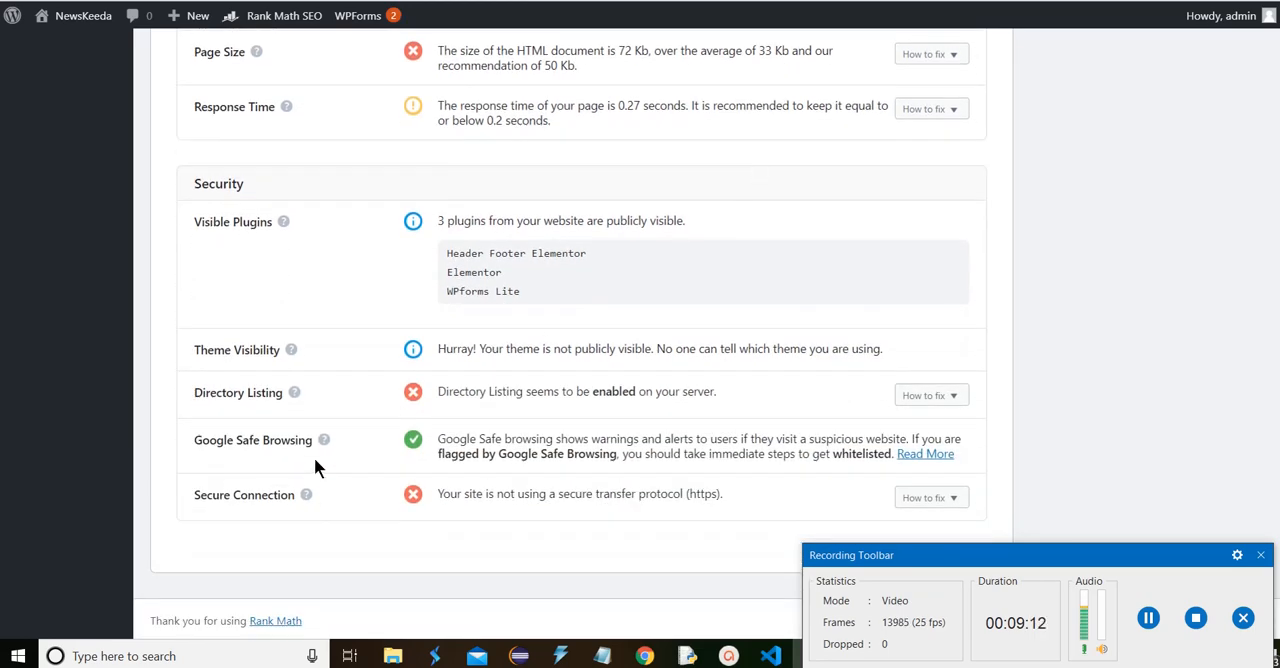
pyautogui.scroll(10, 614, 465)
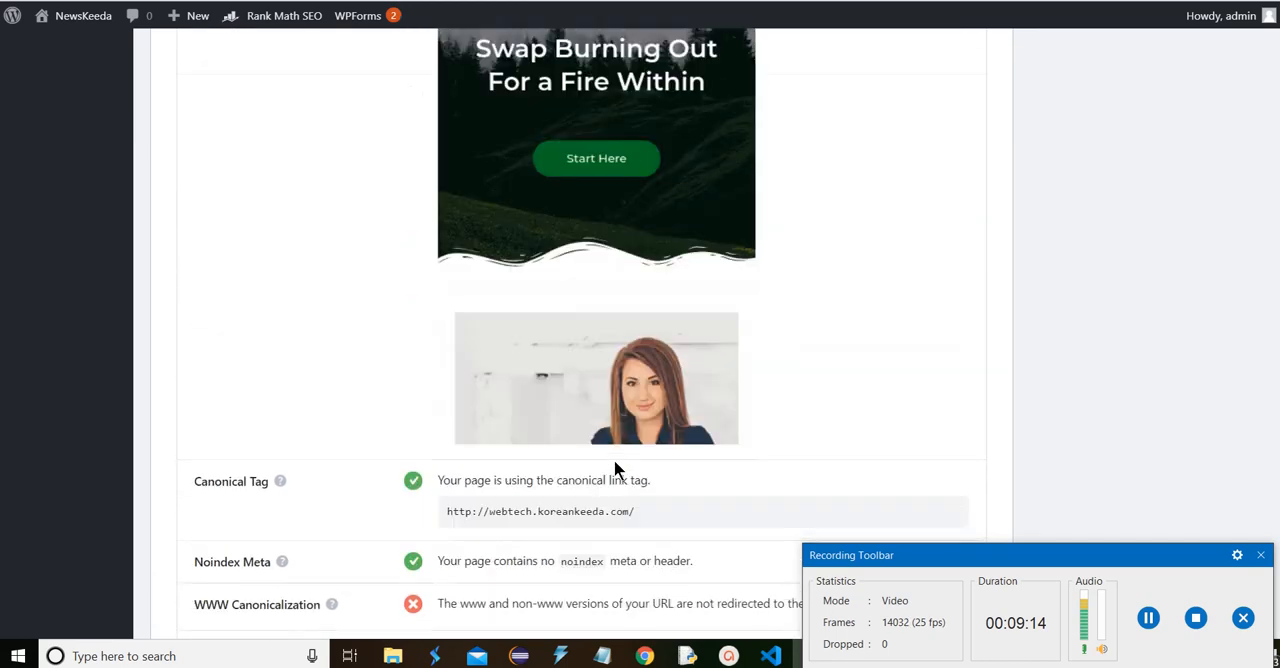
pyautogui.scroll(15, 614, 462)
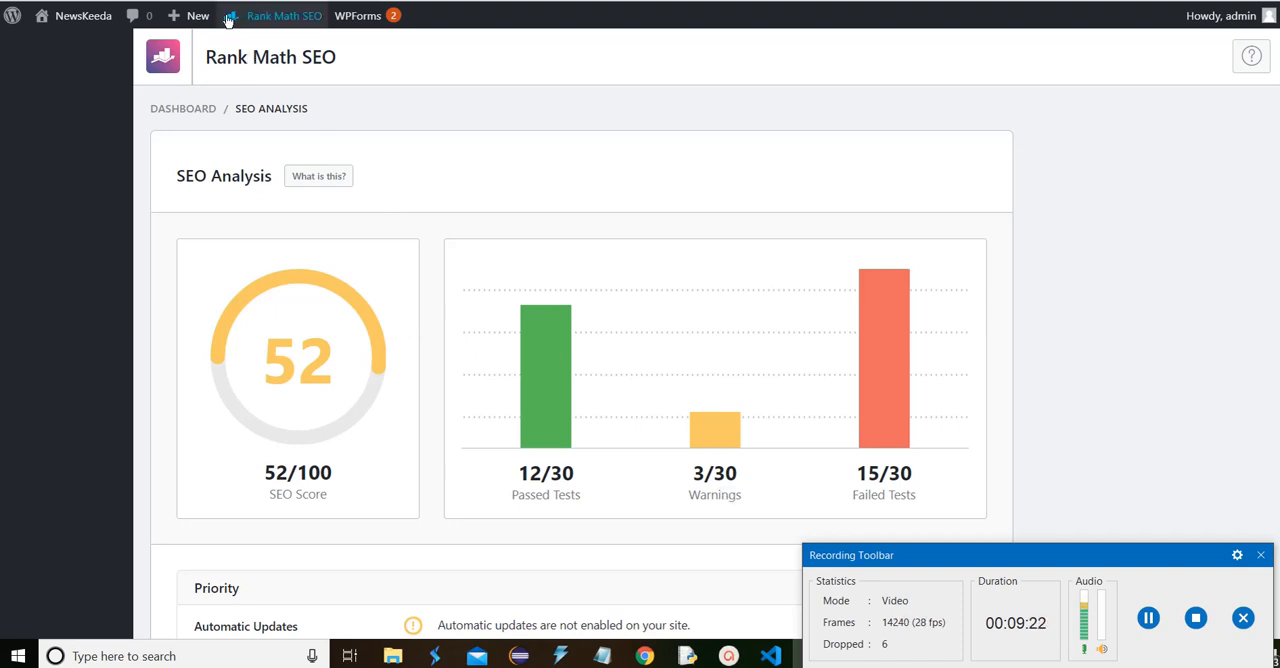
# Go to the site's Posts list and open the editor for a new post in a separate browser tab
pyautogui.click(175, 1)
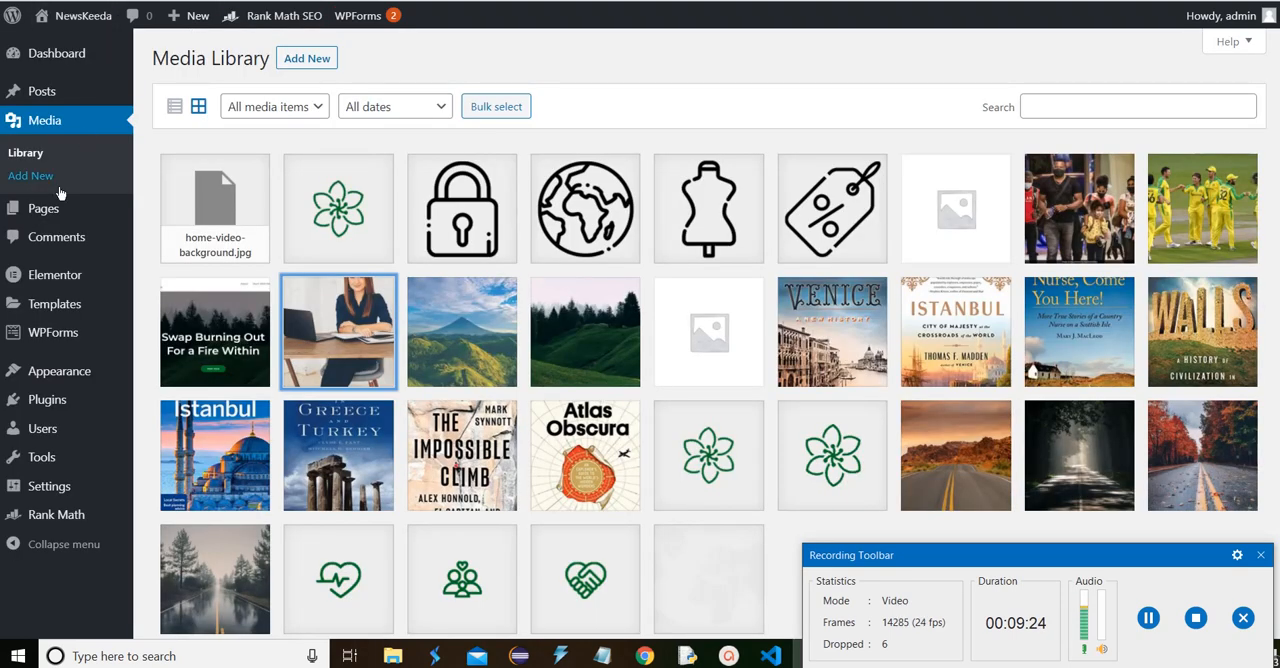
pyautogui.moveTo(42, 92)
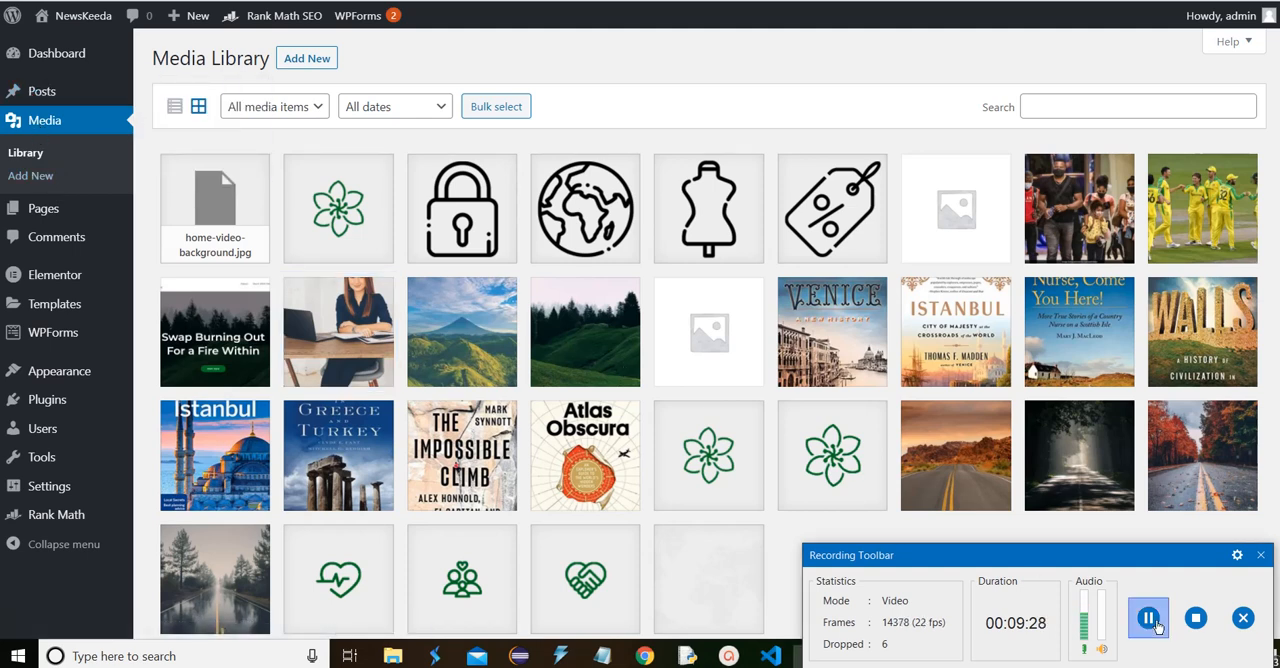
pyautogui.click(1150, 618)
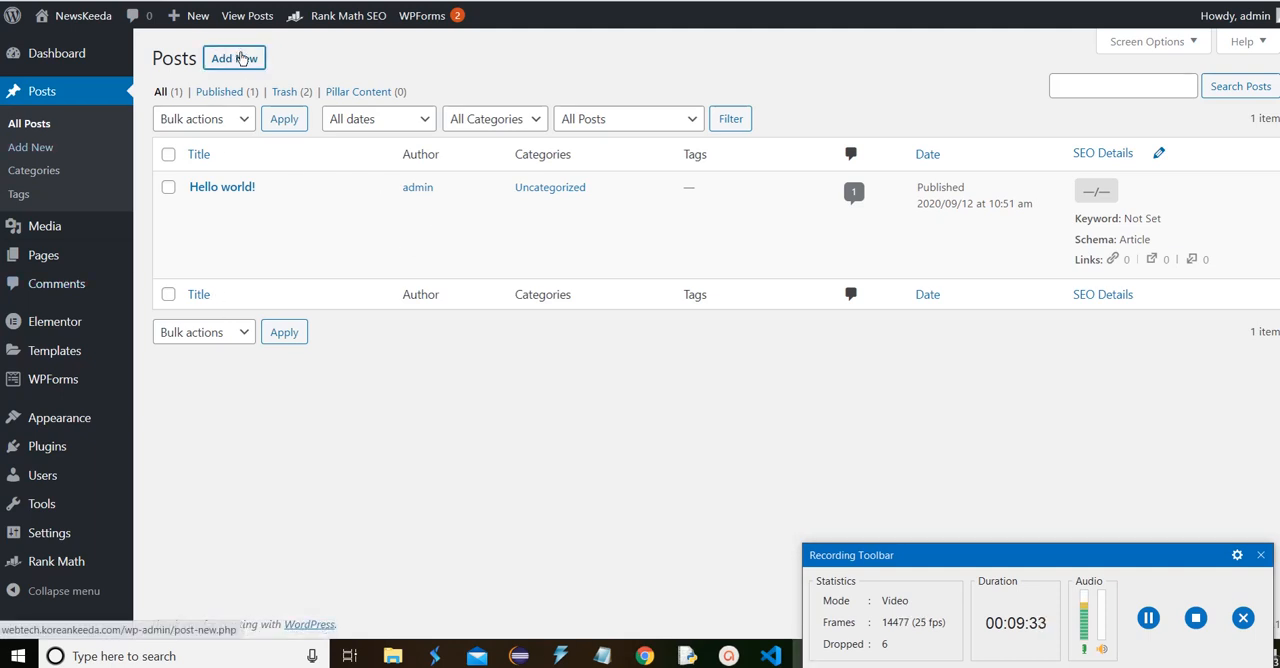
pyautogui.rightClick(243, 57)
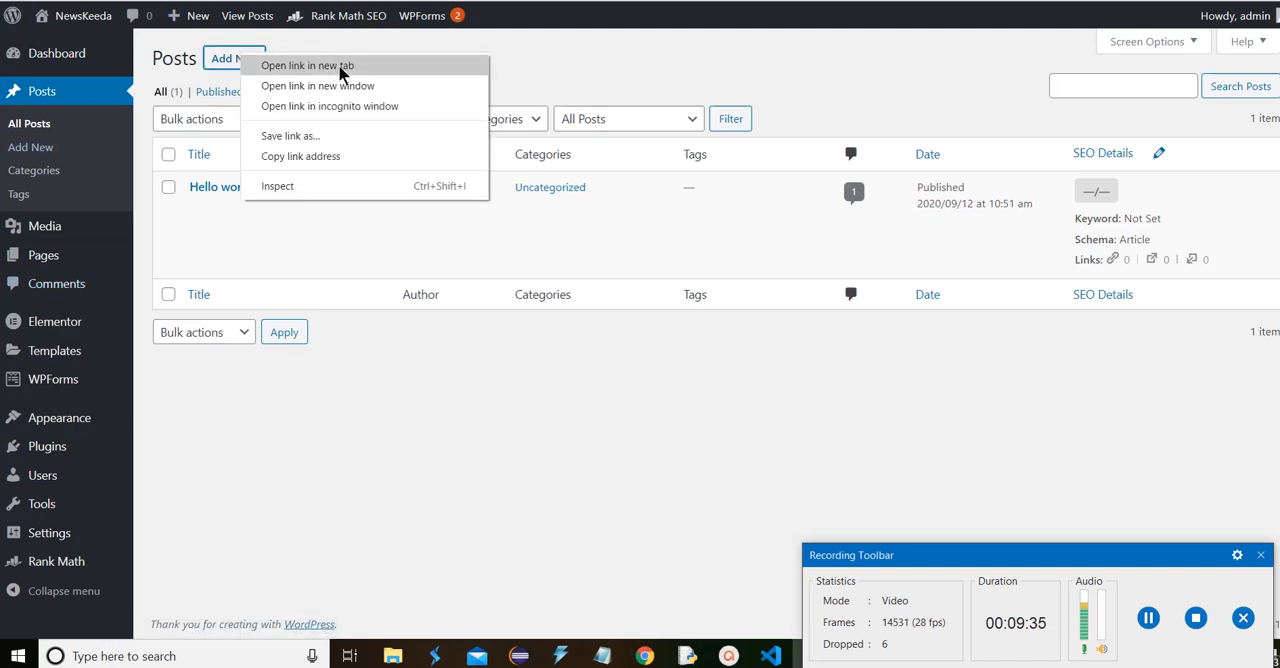
pyautogui.click(341, 66)
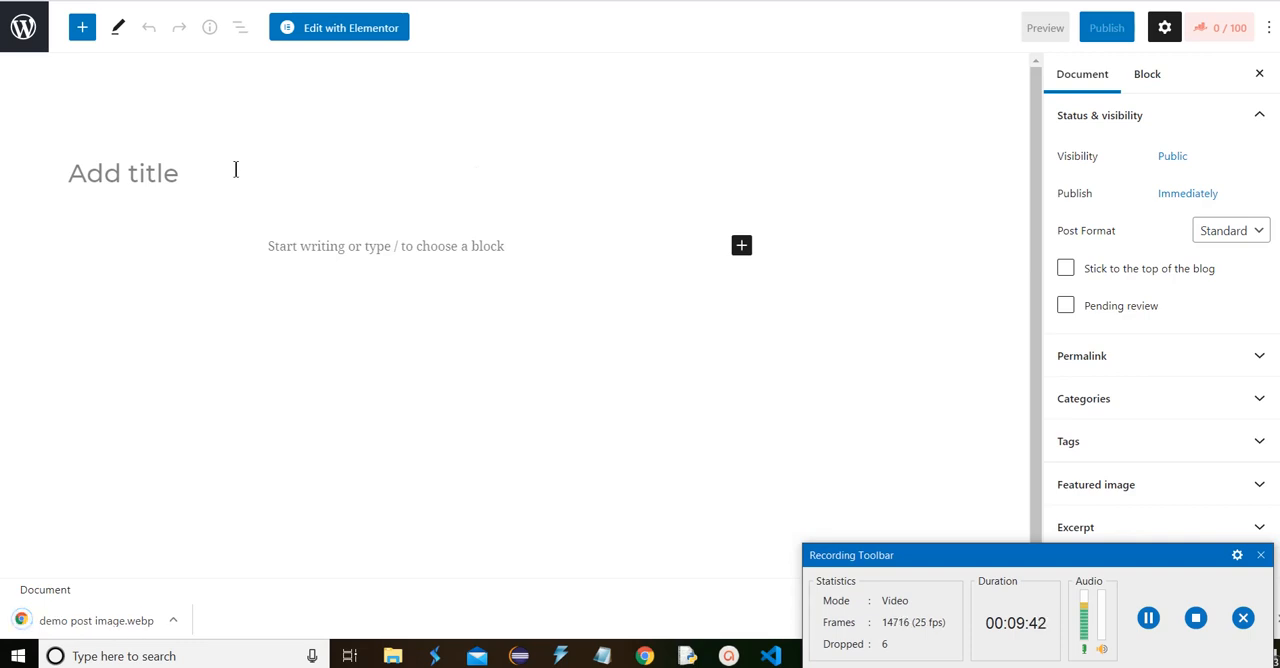
# Copy the headline "Samsung Galaxy M51 First Impressions" from the Gadgets 360 article and paste it as the new post's title
pyautogui.click(975, 0)
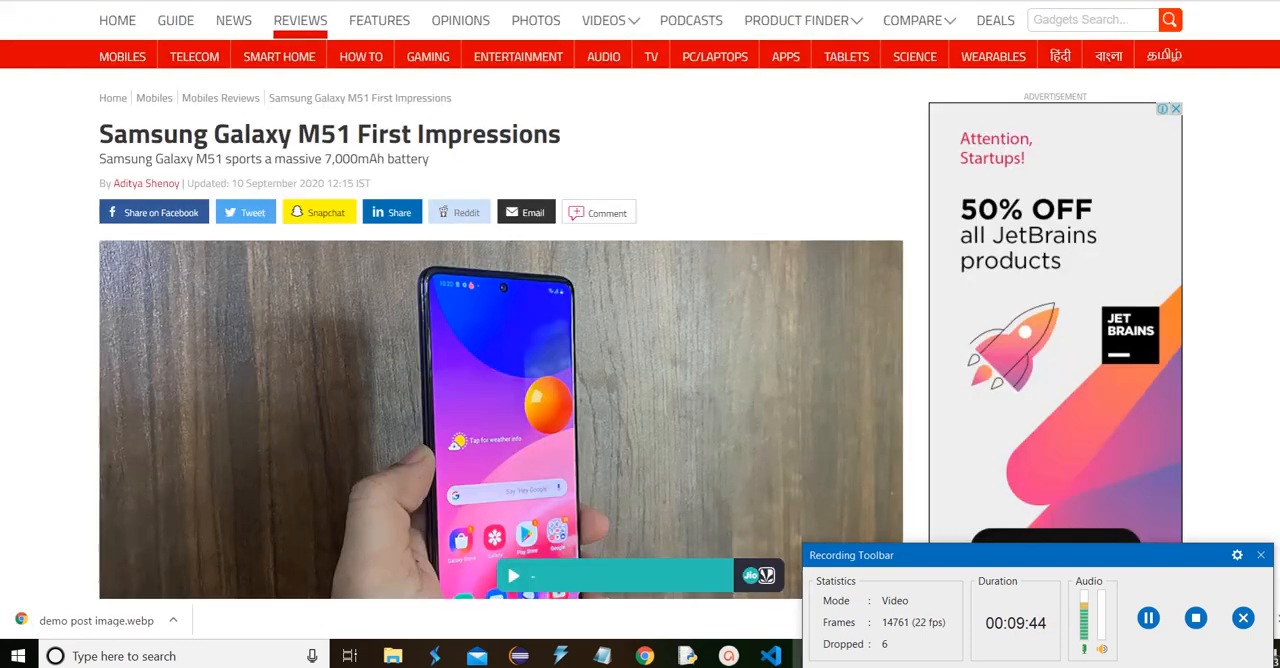
pyautogui.moveTo(586, 139); pyautogui.dragTo(104, 131)
pyautogui.hotkey('ctrl', 'c')
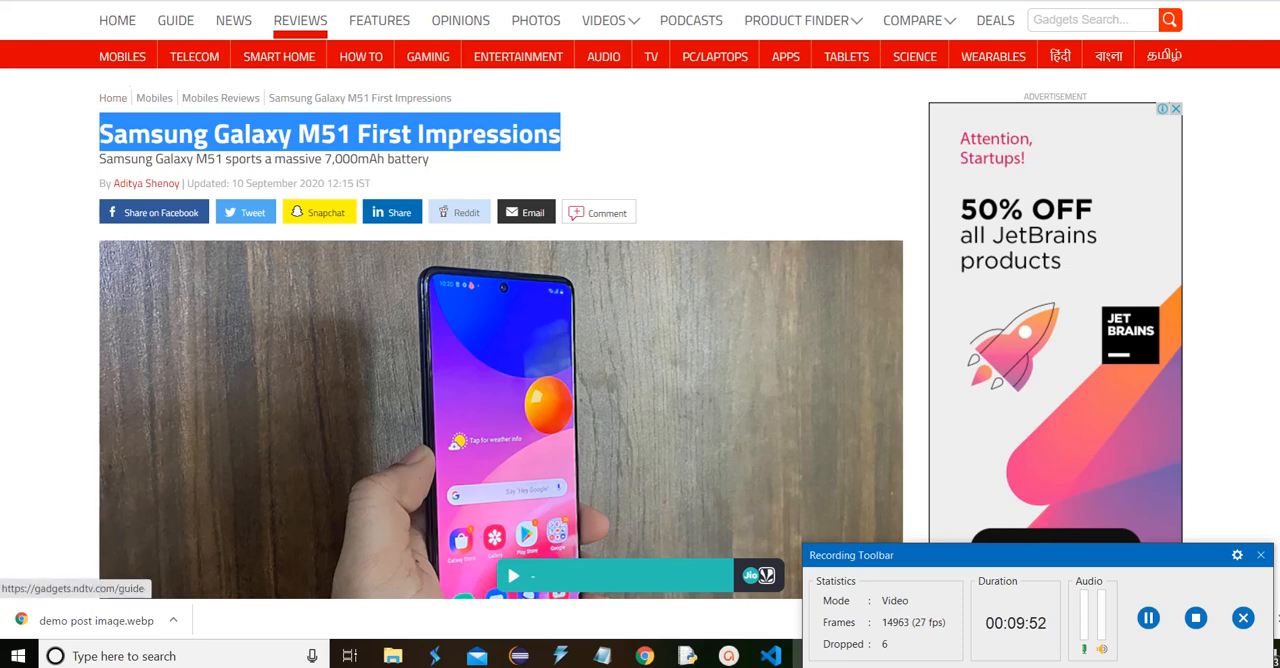
pyautogui.click(240, 1)
pyautogui.hotkey('ctrl', 'v')
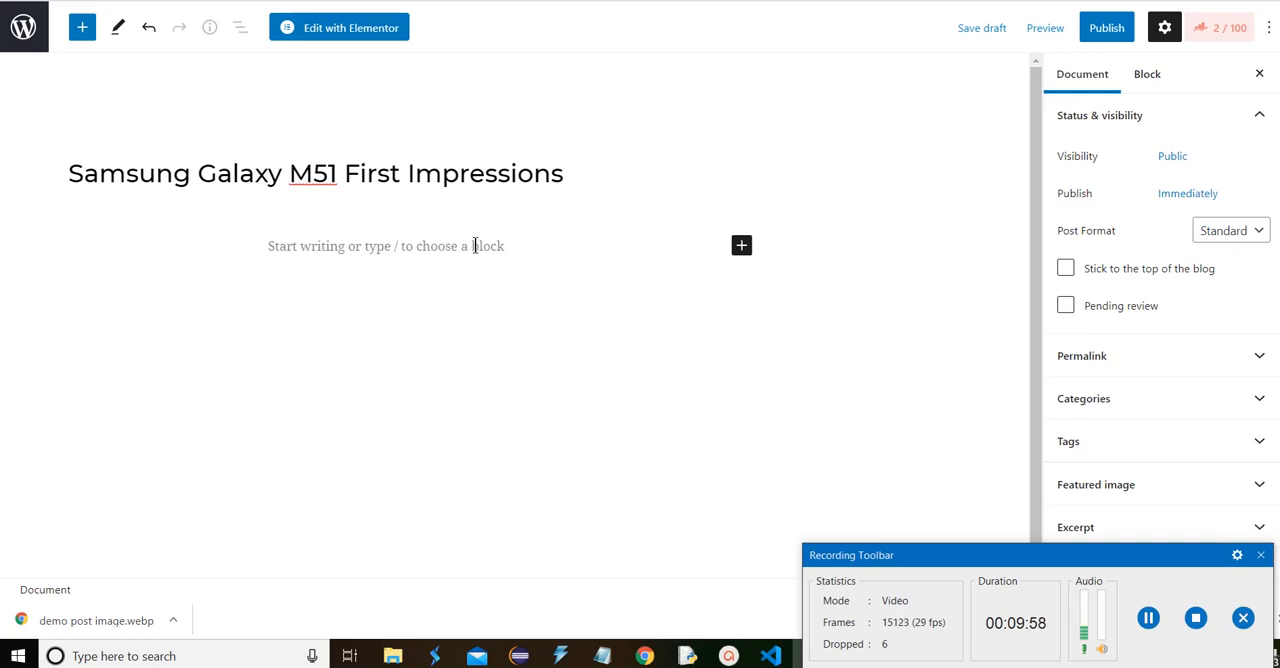
# Copy the article's opening paragraph, starting "Samsung has stepped on the accelerator", into the post as its first paragraph
pyautogui.hotkey('alt', 'Tab')
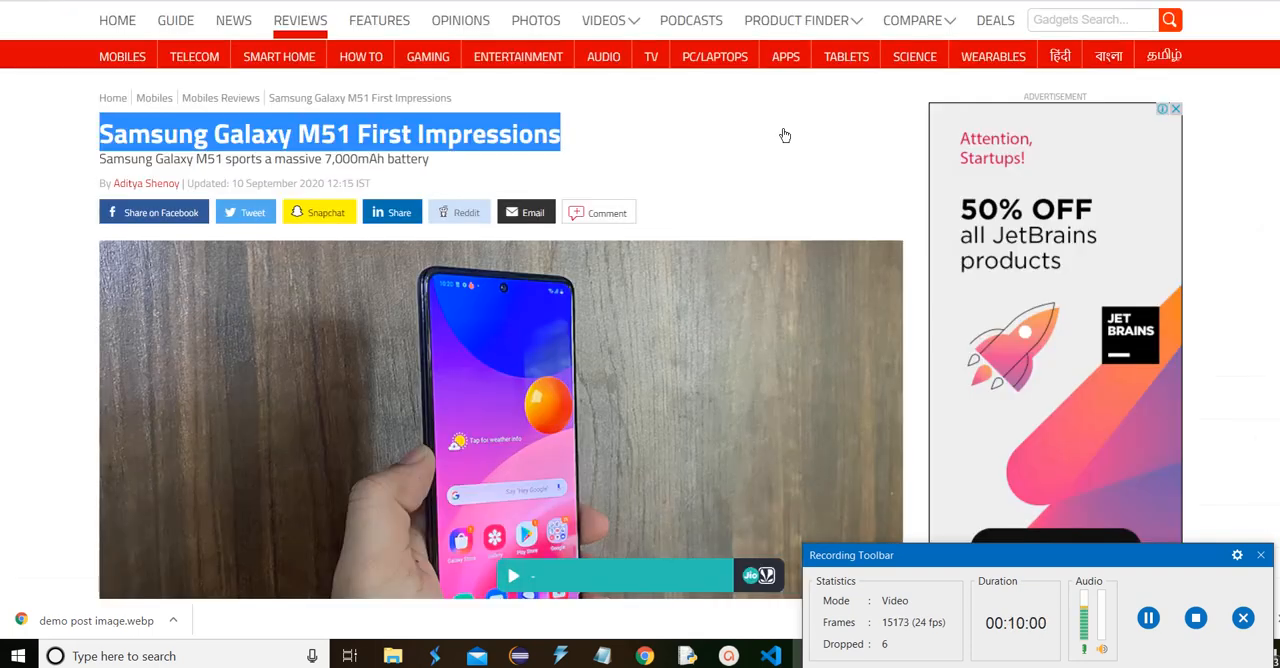
pyautogui.scroll(-5, 481, 350)
pyautogui.scroll(1, 481, 352)
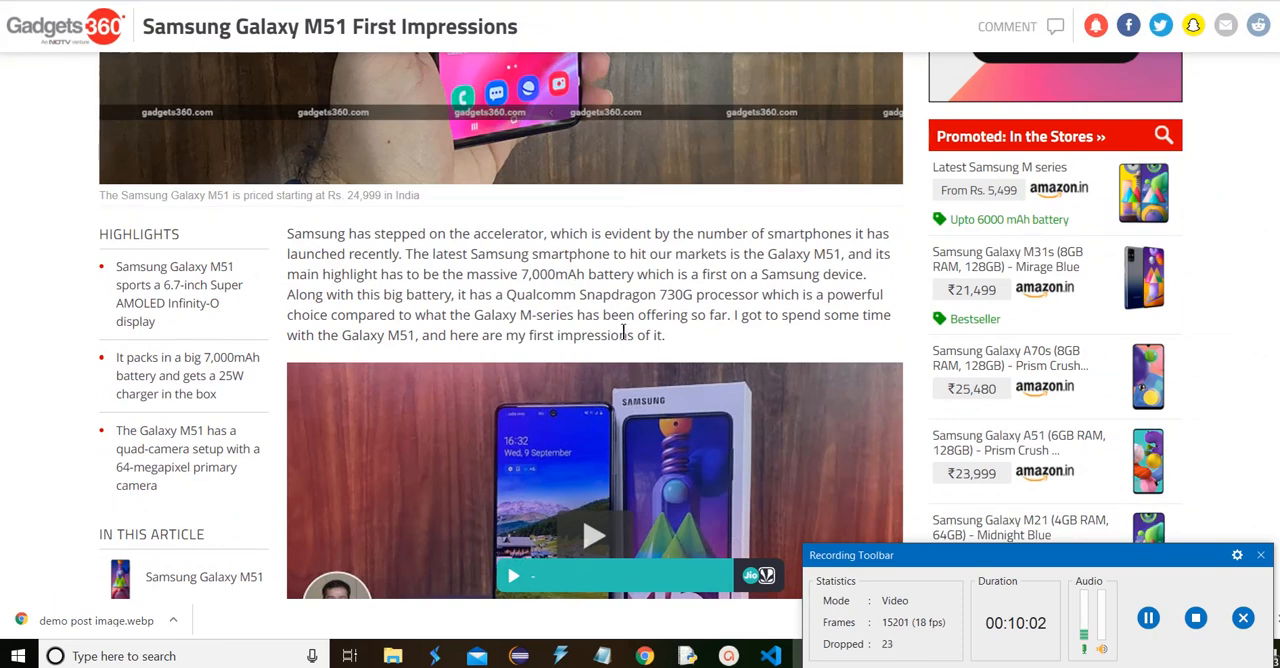
pyautogui.moveTo(678, 340); pyautogui.dragTo(287, 230)
pyautogui.hotkey('ctrl', 'c')
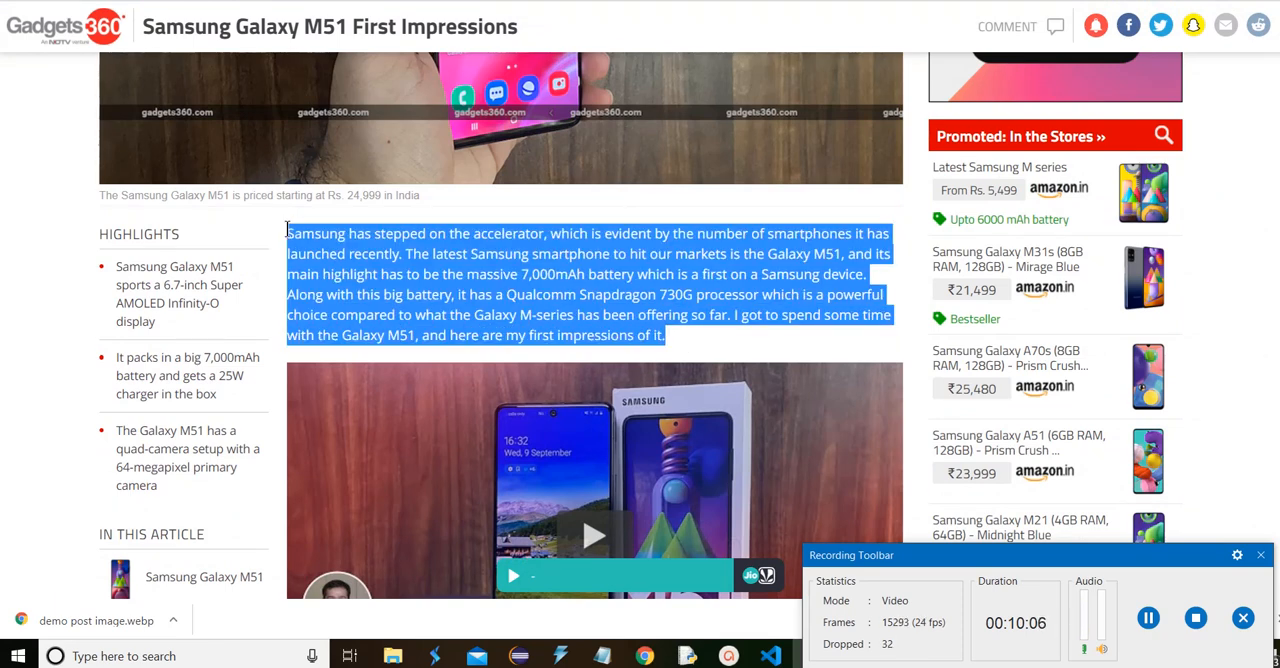
pyautogui.hotkey('ctrl', 'Tab')
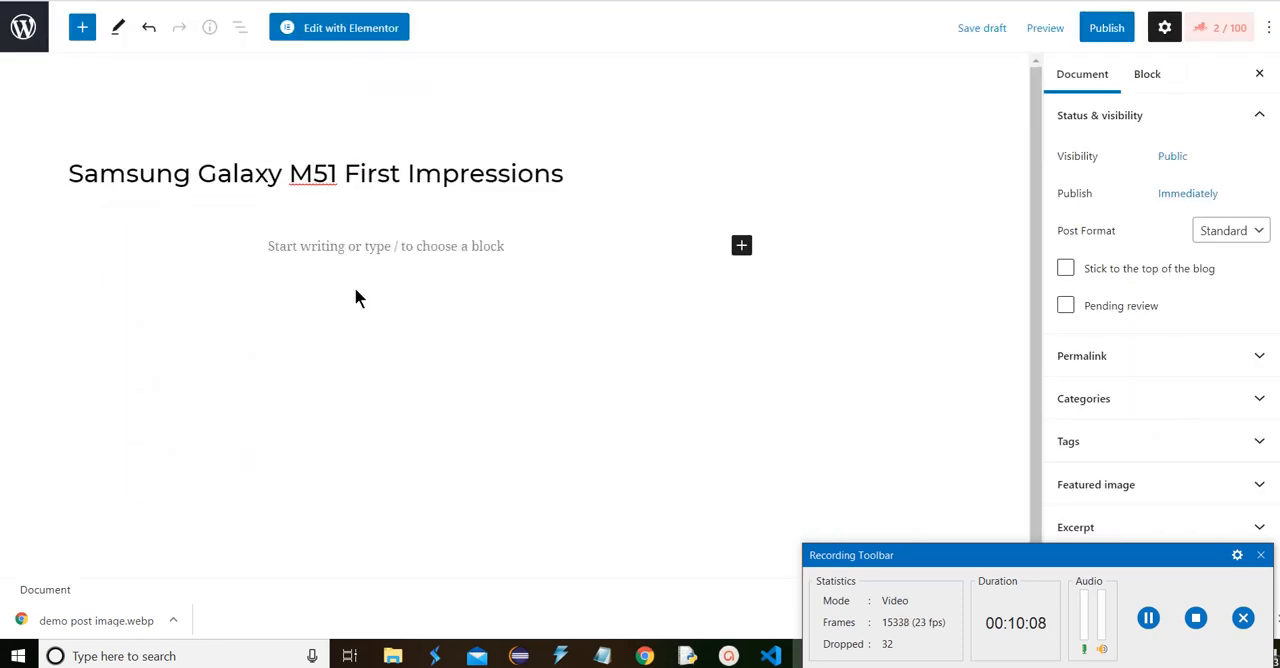
pyautogui.click(380, 241)
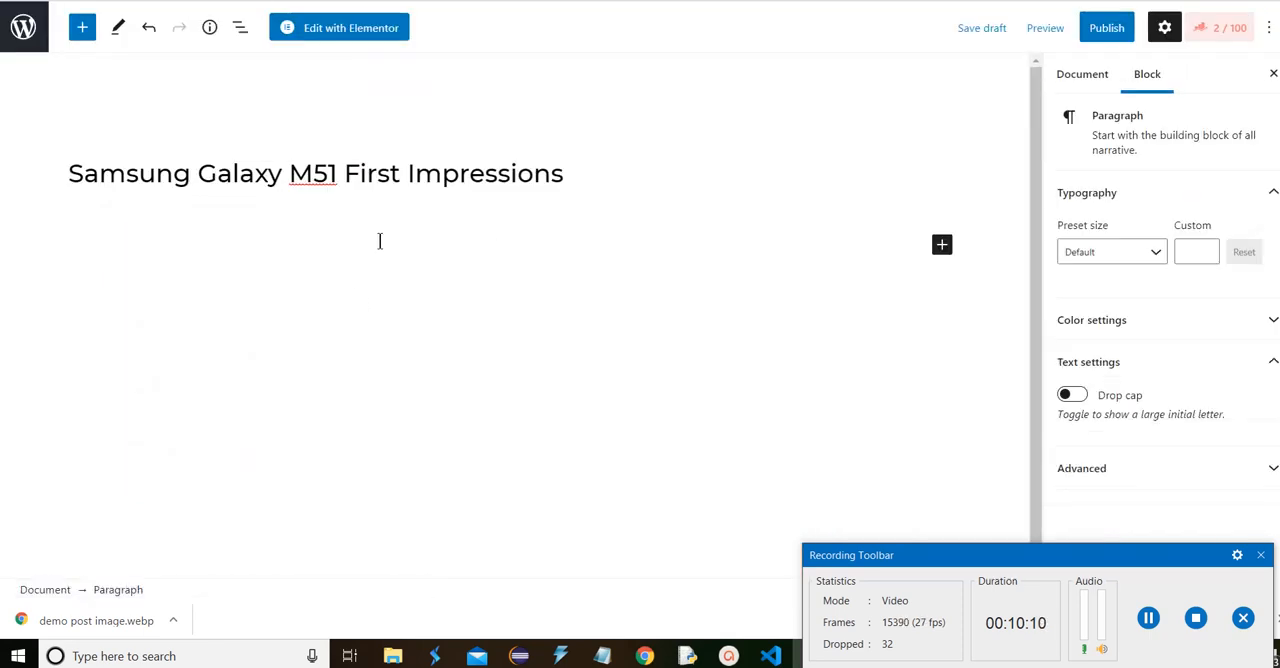
pyautogui.hotkey('ctrl', 'v')
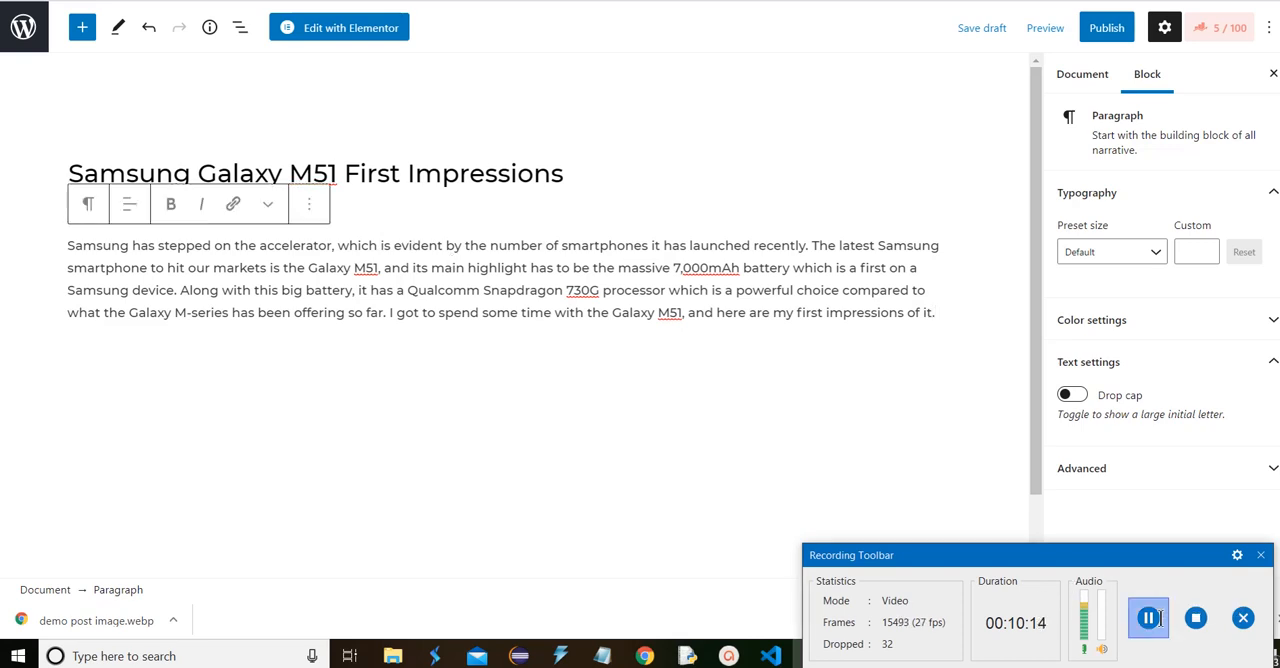
pyautogui.click(1160, 617)
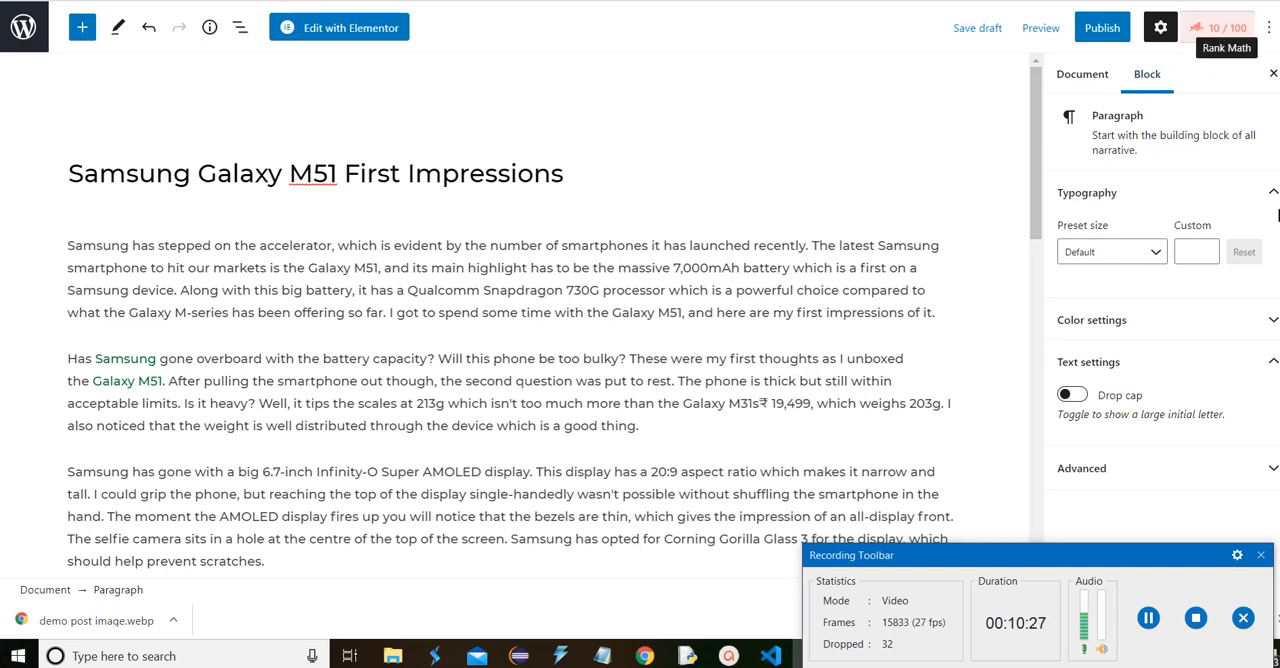
# Open the post's Rank Math settings and add "Samsung Galaxy M51", copied from the post title, as the focus keyword
pyautogui.click(1222, 28)
pyautogui.scroll(-1, 1228, 257)
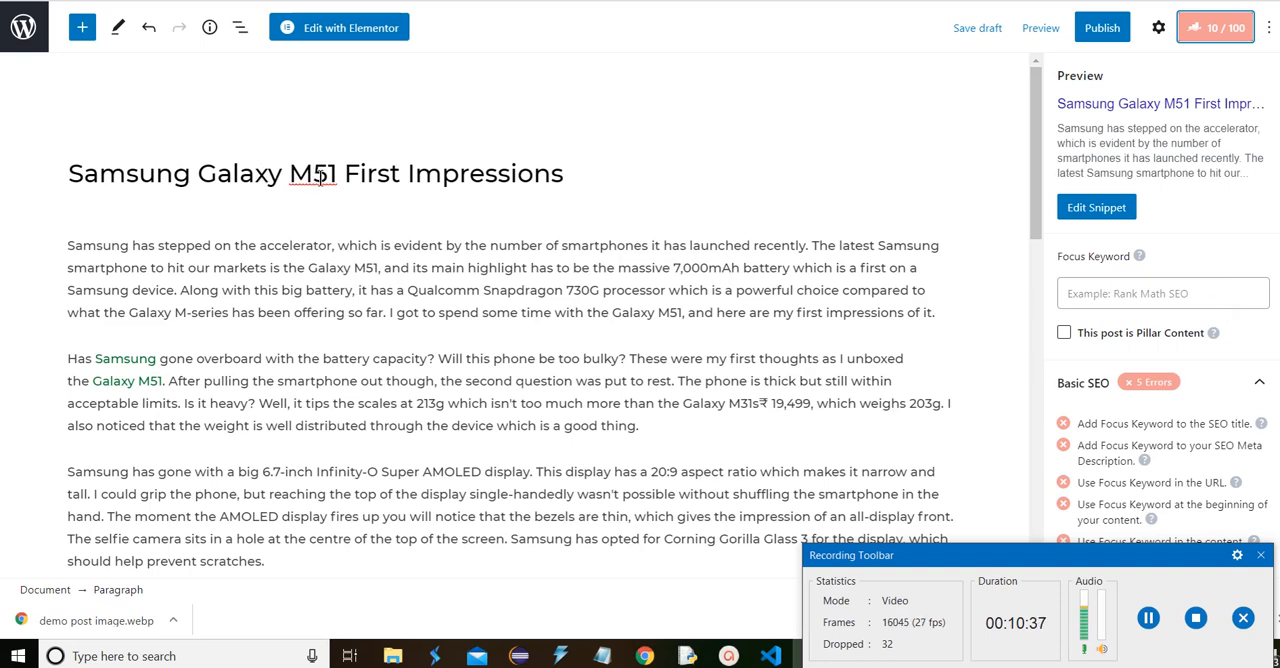
pyautogui.moveTo(345, 175); pyautogui.dragTo(73, 168)
pyautogui.hotkey('ctrl', 'c')
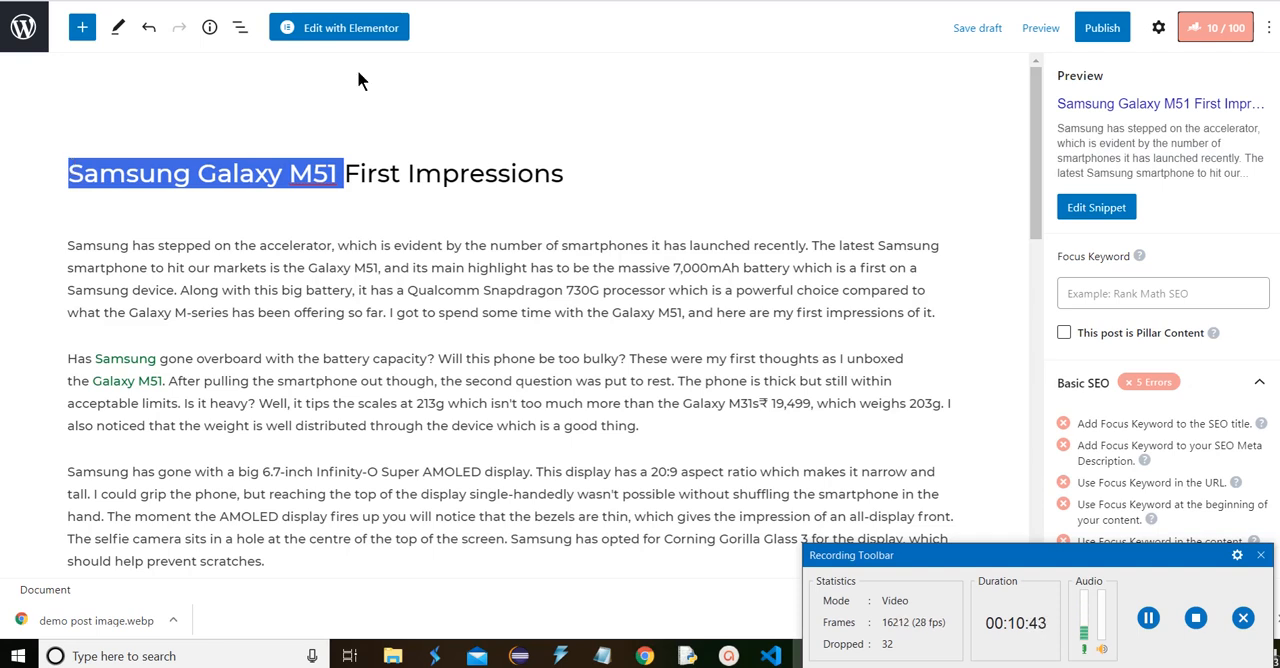
pyautogui.click(1188, 294)
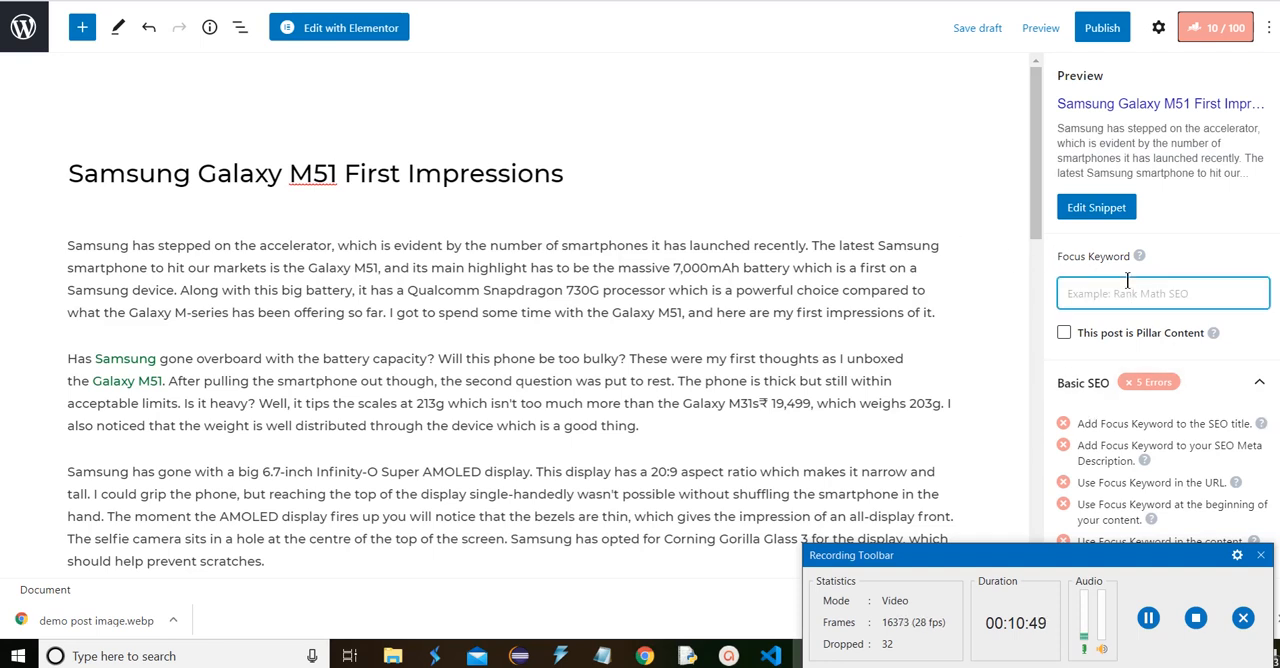
pyautogui.hotkey('ctrl', 'v')
pyautogui.press('Return')
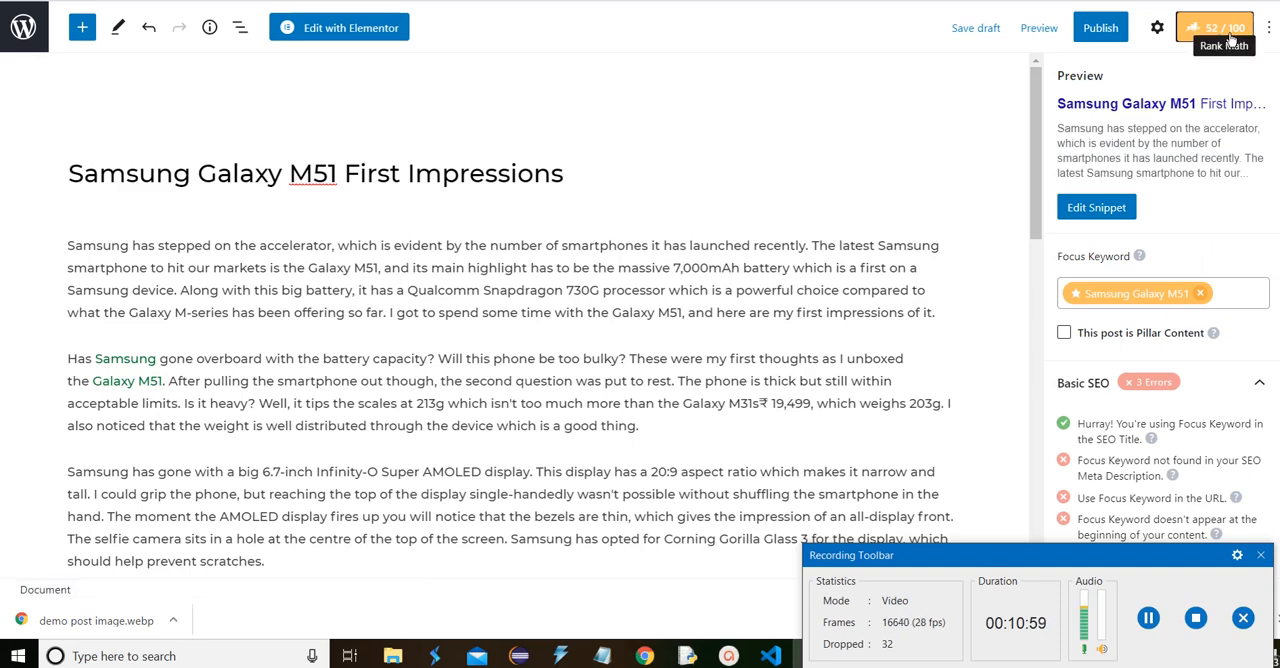
# Review the Basic SEO checks and look through the title, permalink and description fields in the Preview Snippet Editor
pyautogui.scroll(-2, 1226, 220)
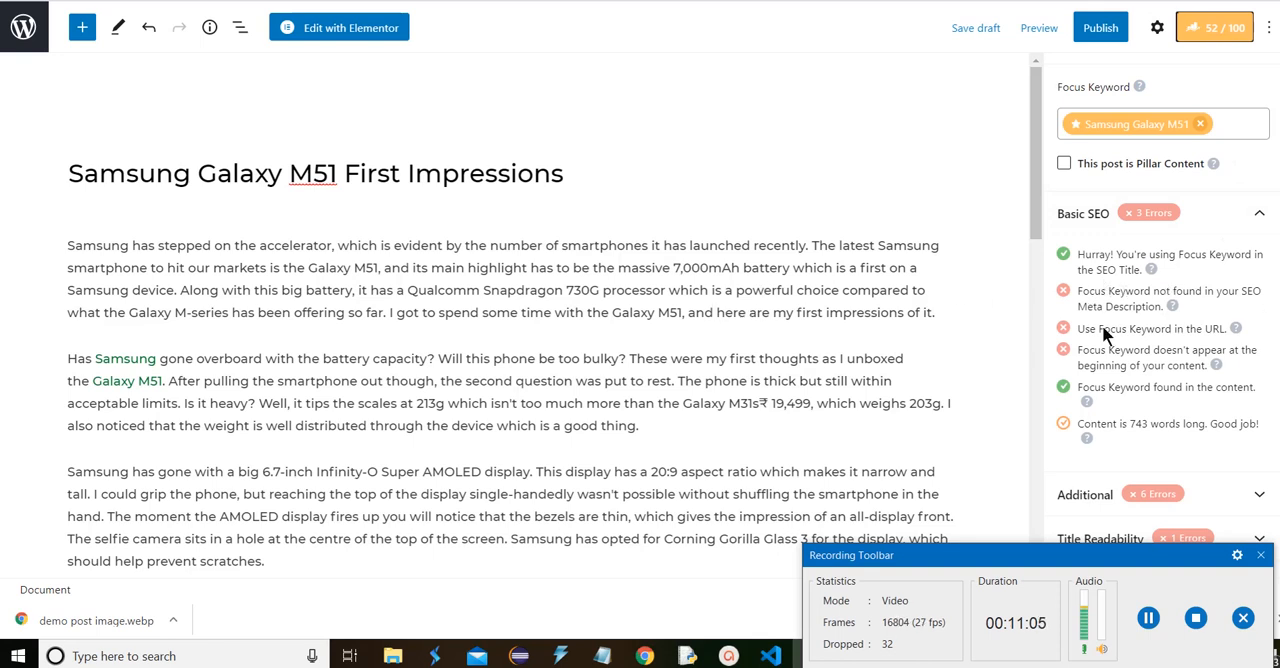
pyautogui.scroll(3, 1159, 296)
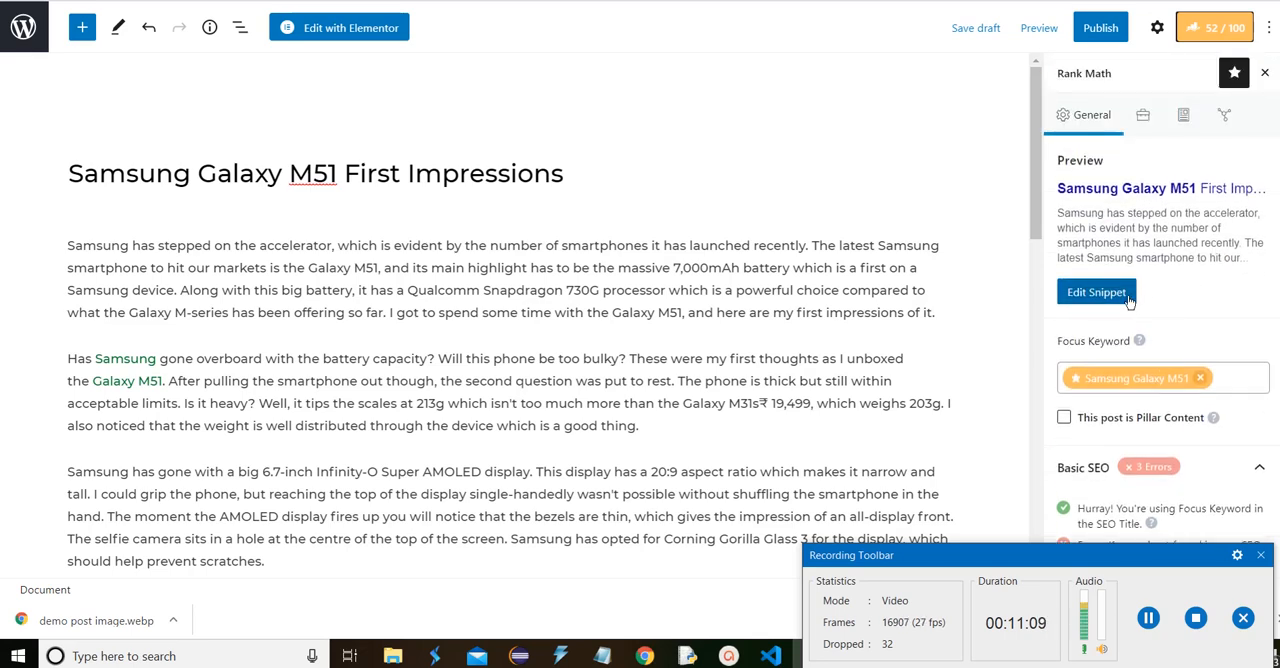
pyautogui.click(1129, 300)
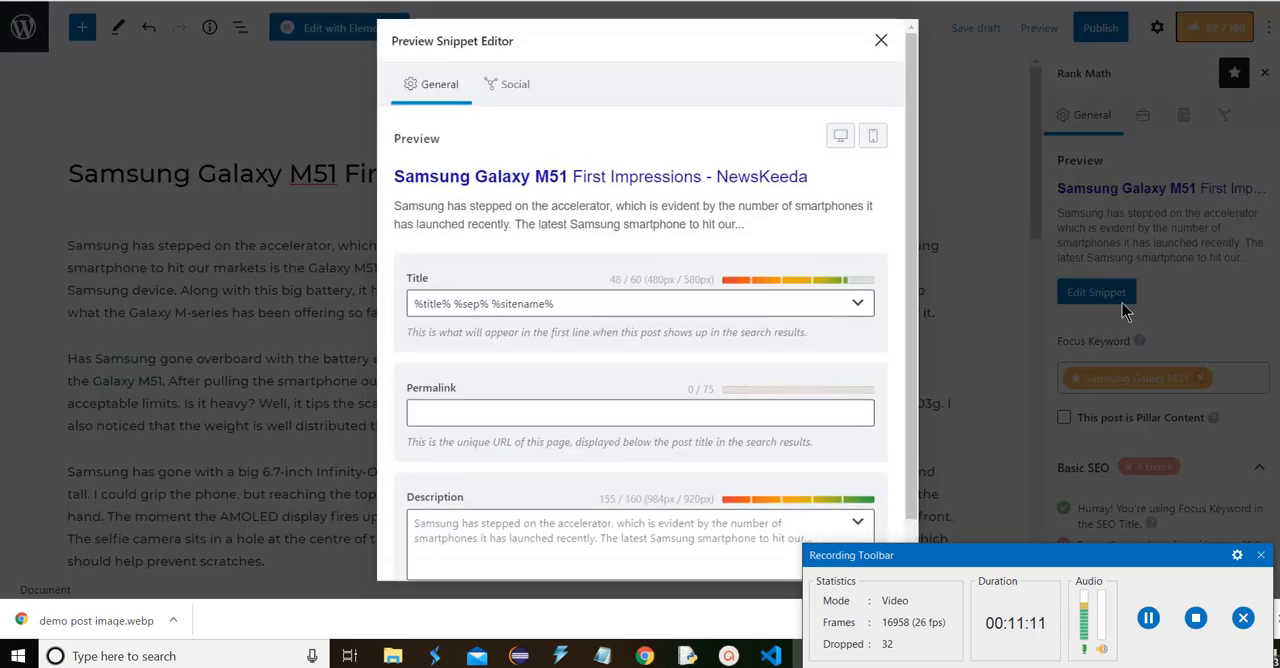
pyautogui.scroll(-1, 586, 460)
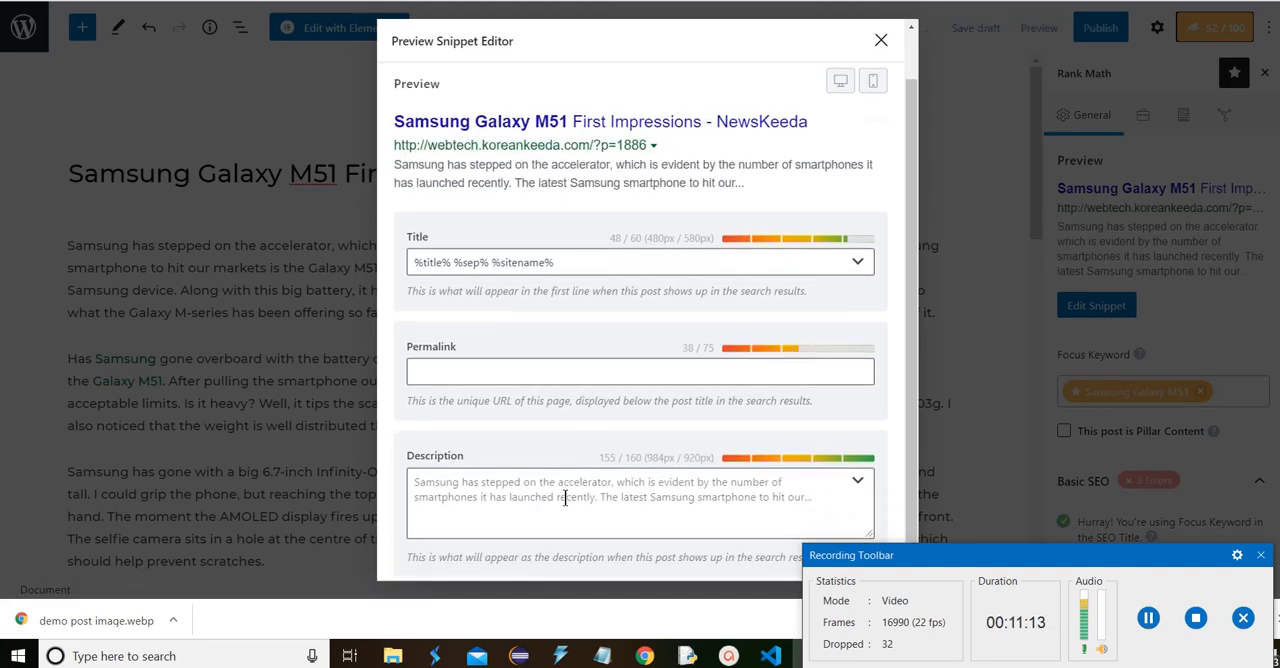
pyautogui.click(883, 40)
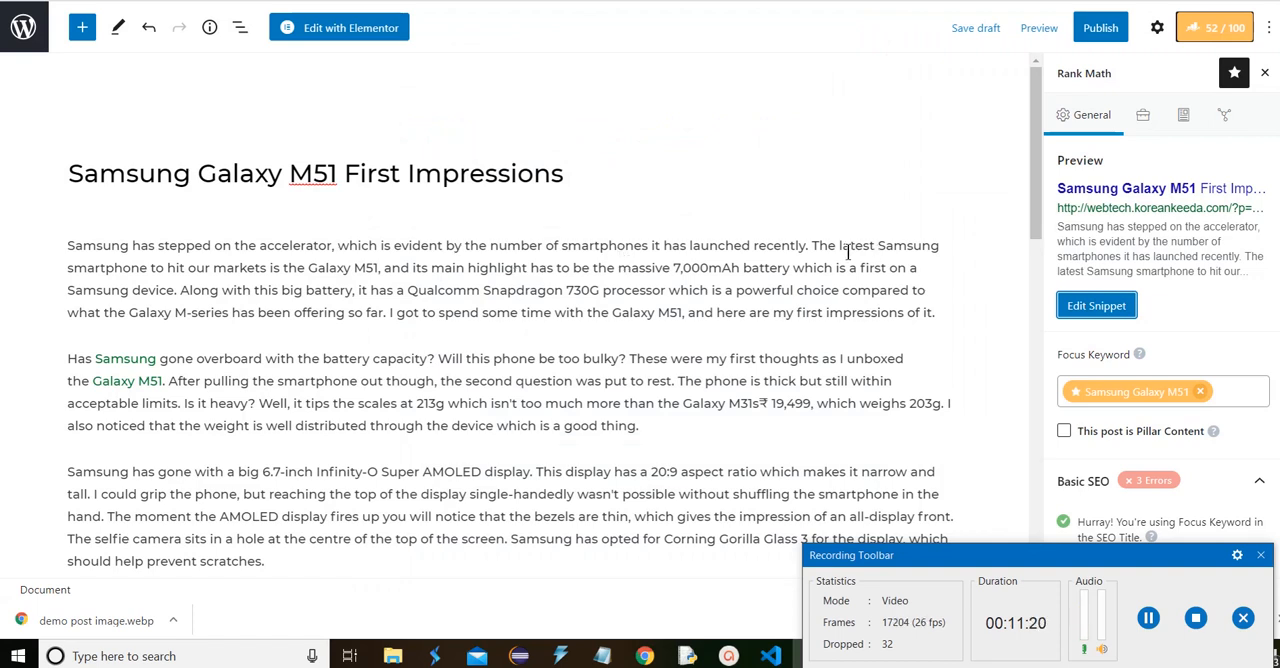
# Copy the passage starting "The latest Samsung smartphone to hit our markets" from the first paragraph into the snippet's Description
pyautogui.moveTo(811, 245); pyautogui.dragTo(853, 290)
pyautogui.hotkey('ctrl', 'c')
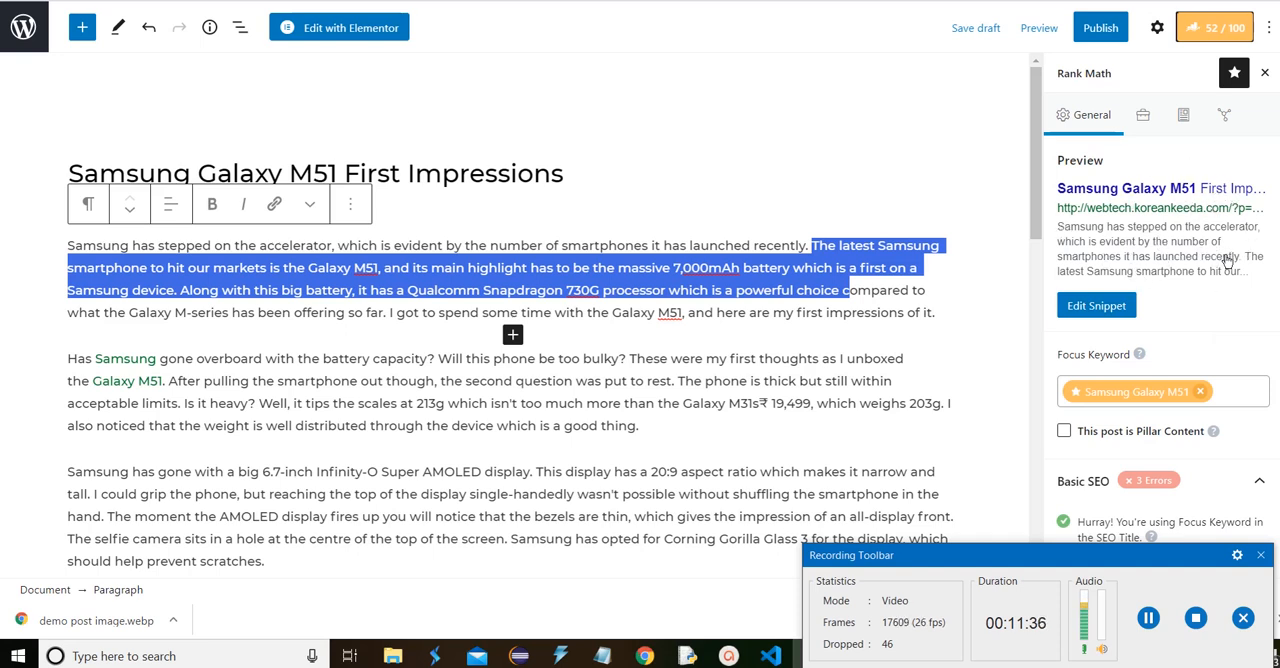
pyautogui.click(1100, 307)
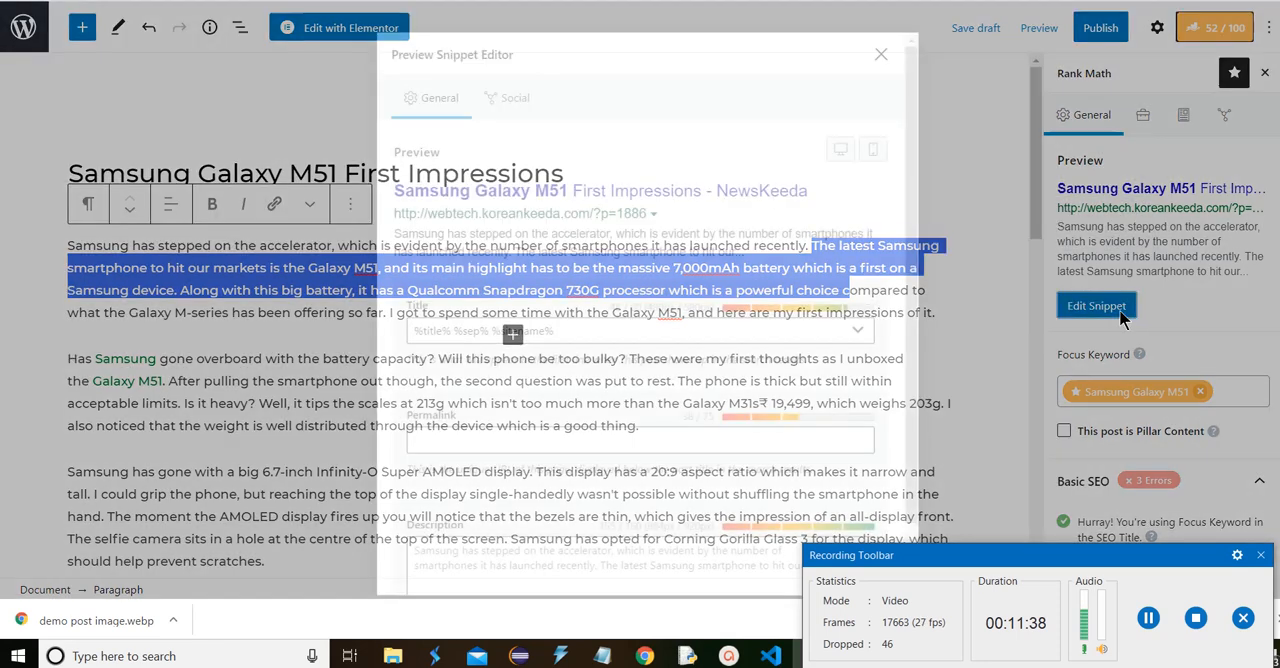
pyautogui.scroll(-1, 588, 511)
pyautogui.click(567, 491)
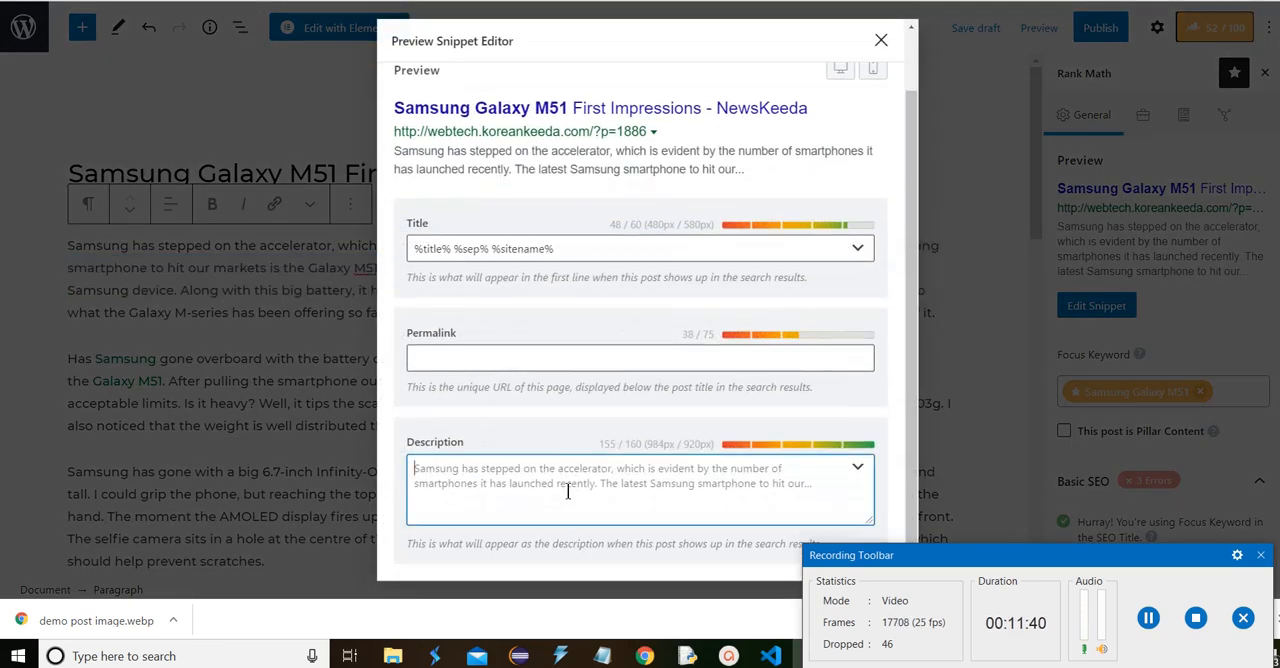
pyautogui.hotkey('ctrl', 'v')
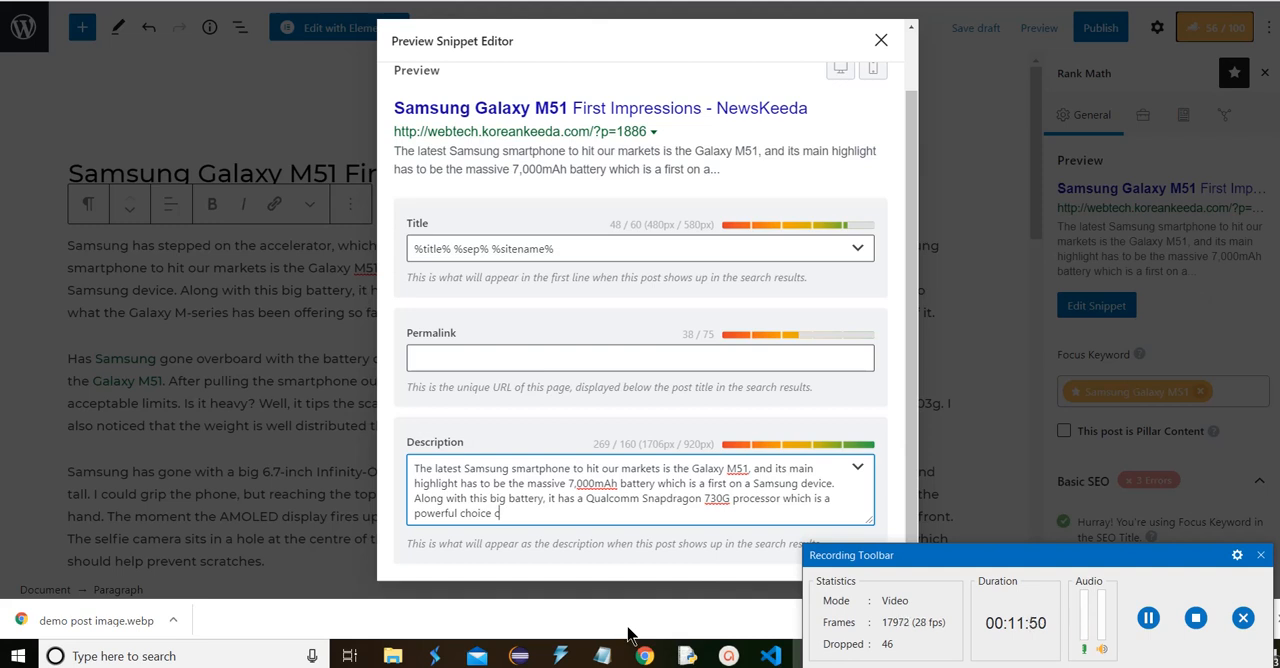
# Shorten the snippet description so that it ends with "which is a first on a Samsung", and close the snippet editor
pyautogui.press('BackSpace')
pyautogui.press('BackSpace')
pyautogui.press('BackSpace')
pyautogui.press('BackSpace')
pyautogui.press('BackSpace')
pyautogui.press('BackSpace')
pyautogui.press('BackSpace')
pyautogui.press('BackSpace')
pyautogui.press('BackSpace')
pyautogui.press('BackSpace')
pyautogui.press('BackSpace')
pyautogui.press('BackSpace')
pyautogui.press('BackSpace')
pyautogui.press('BackSpace')
pyautogui.press('BackSpace')
pyautogui.press('BackSpace')
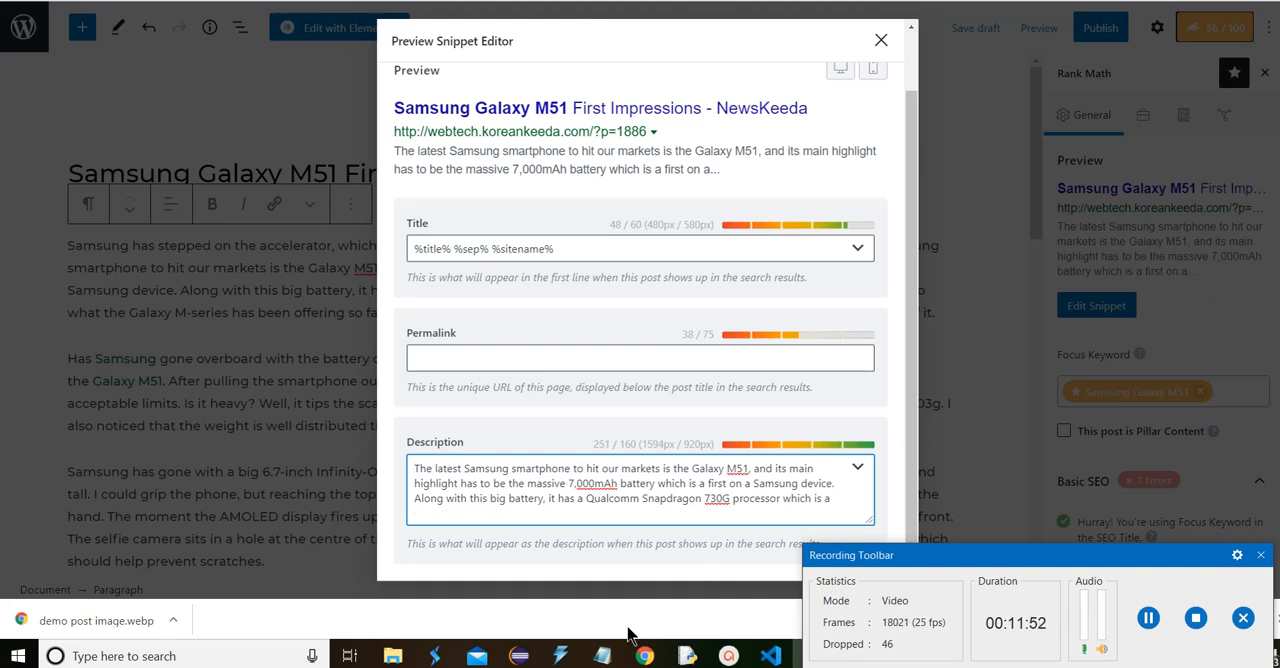
pyautogui.press('BackSpace')
pyautogui.press('BackSpace')
pyautogui.press('BackSpace')
pyautogui.press('BackSpace')
pyautogui.press('BackSpace')
pyautogui.press('BackSpace')
pyautogui.press('BackSpace')
pyautogui.press('BackSpace')
pyautogui.press('BackSpace')
pyautogui.press('BackSpace')
pyautogui.press('BackSpace')
pyautogui.press('BackSpace')
pyautogui.press('BackSpace')
pyautogui.press('BackSpace')
pyautogui.press('BackSpace')
pyautogui.press('BackSpace')
pyautogui.press('BackSpace')
pyautogui.press('BackSpace')
pyautogui.press('BackSpace')
pyautogui.press('BackSpace')
pyautogui.press('BackSpace')
pyautogui.press('BackSpace')
pyautogui.press('BackSpace')
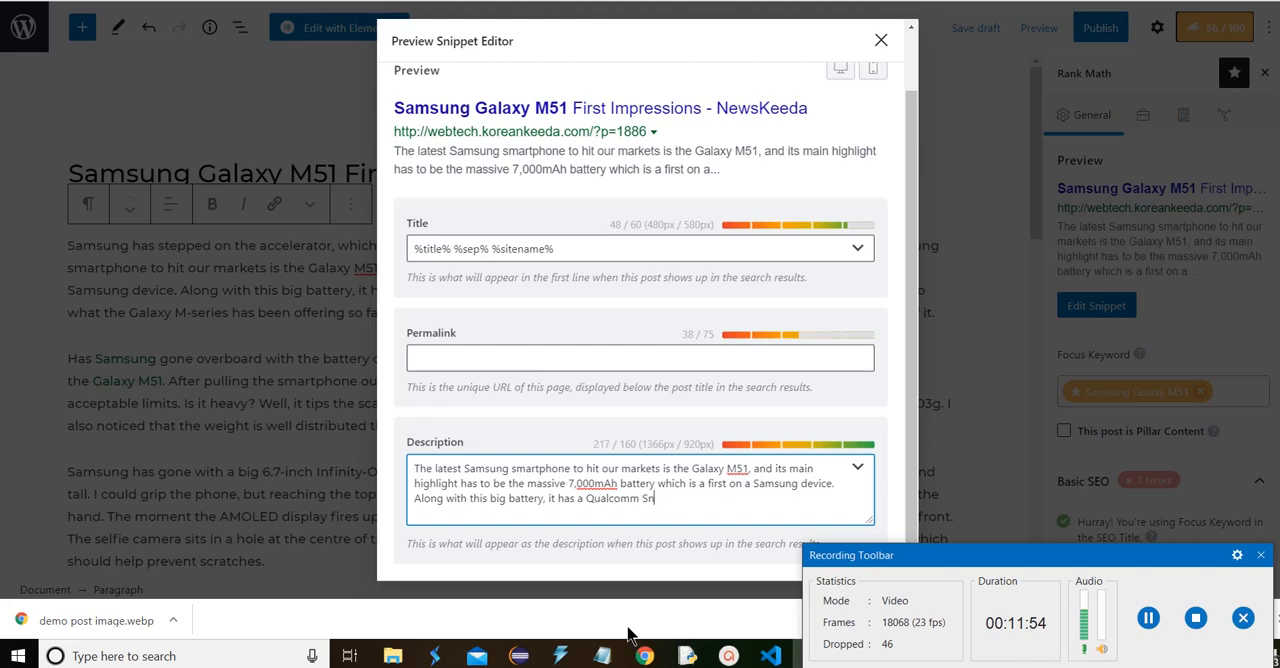
pyautogui.press('BackSpace')
pyautogui.press('BackSpace')
pyautogui.press('BackSpace')
pyautogui.press('BackSpace')
pyautogui.press('BackSpace')
pyautogui.press('BackSpace')
pyautogui.press('BackSpace')
pyautogui.press('BackSpace')
pyautogui.press('BackSpace')
pyautogui.press('BackSpace')
pyautogui.press('BackSpace')
pyautogui.press('BackSpace')
pyautogui.press('BackSpace')
pyautogui.press('BackSpace')
pyautogui.press('BackSpace')
pyautogui.press('BackSpace')
pyautogui.press('BackSpace')
pyautogui.press('BackSpace')
pyautogui.press('BackSpace')
pyautogui.press('BackSpace')
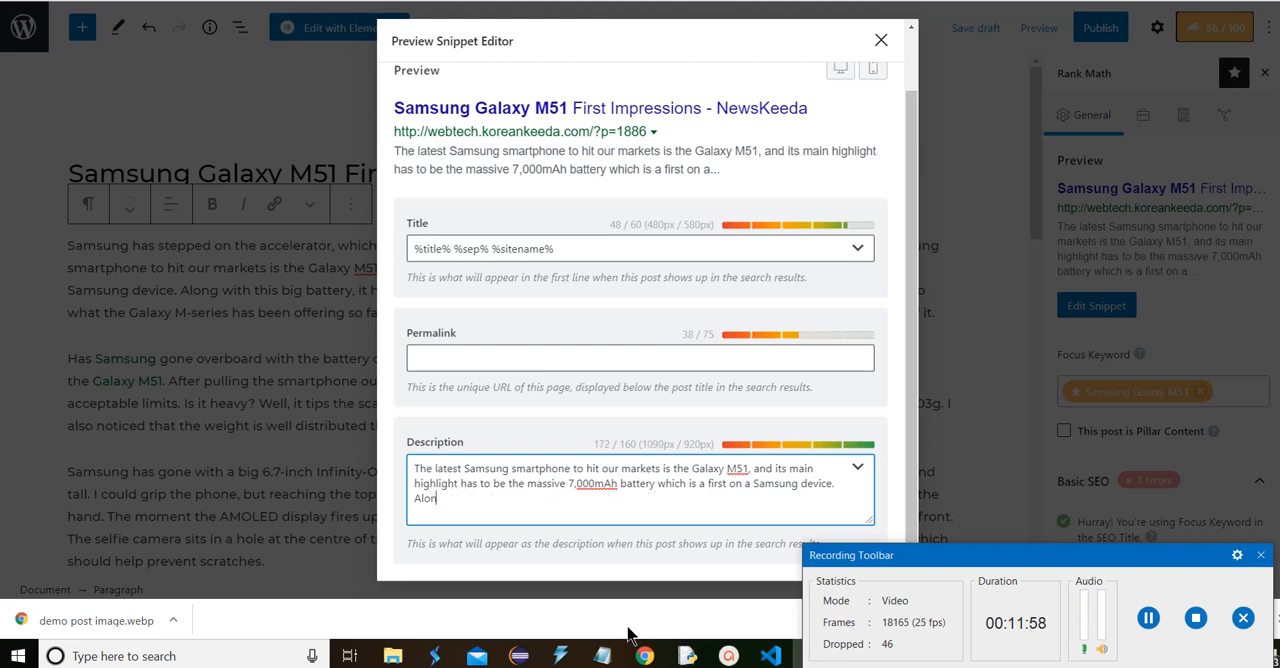
pyautogui.press('BackSpace')
pyautogui.press('BackSpace')
pyautogui.press('BackSpace')
pyautogui.press('BackSpace')
pyautogui.press('BackSpace')
pyautogui.press('BackSpace')
pyautogui.press('BackSpace')
pyautogui.press('BackSpace')
pyautogui.press('BackSpace')
pyautogui.press('BackSpace')
pyautogui.press('BackSpace')
pyautogui.press('BackSpace')
pyautogui.press('BackSpace')
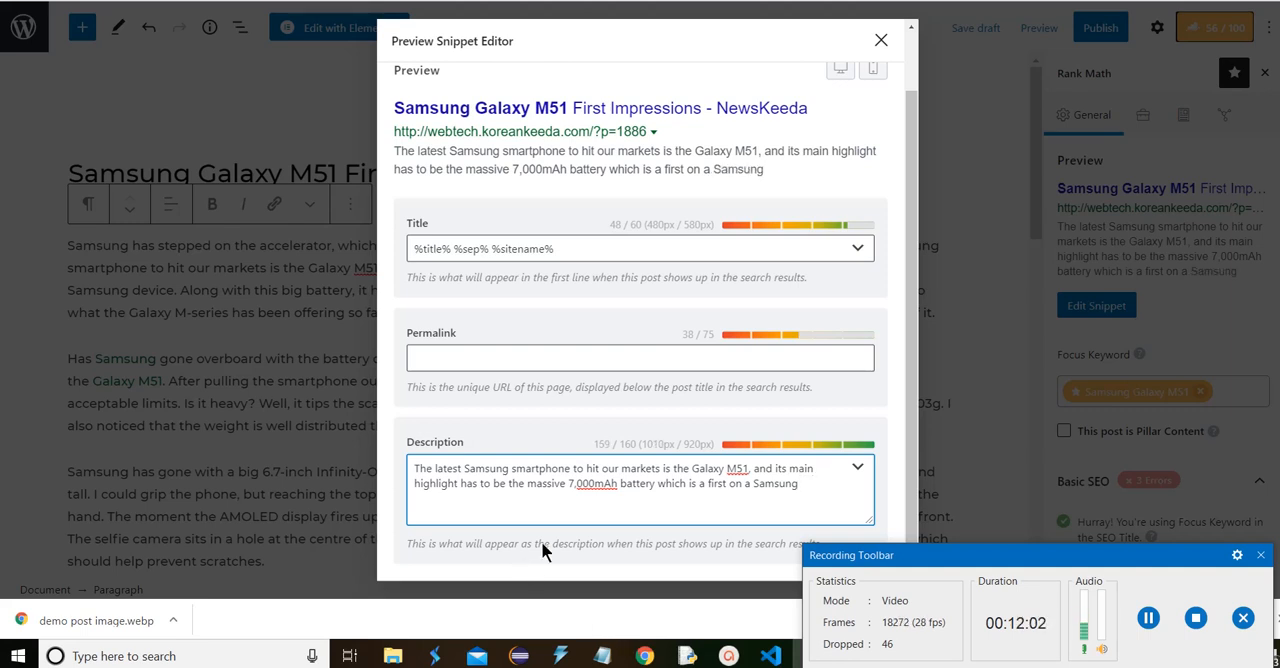
pyautogui.click(881, 40)
# Replace the word "Samsung" after "The latest" in the snippet description with "Samsung Galaxy M51" copied from the post title
pyautogui.scroll(-3, 1157, 247)
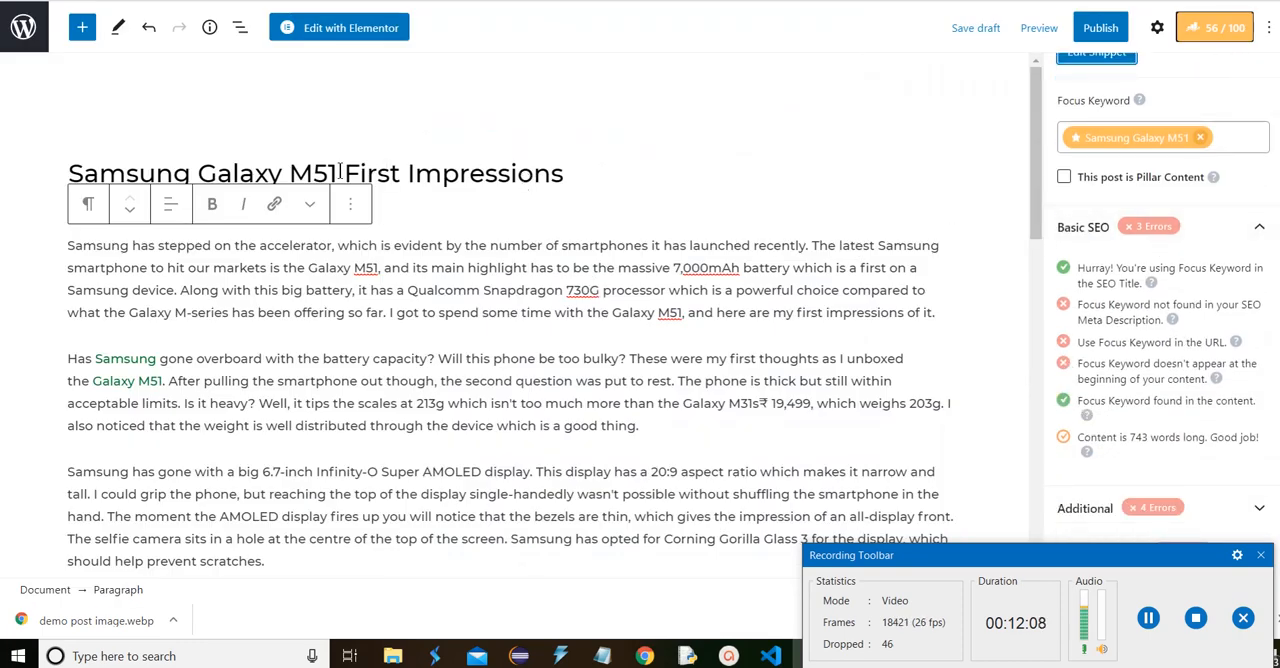
pyautogui.moveTo(342, 172); pyautogui.dragTo(72, 145)
pyautogui.hotkey('ctrl', 'c')
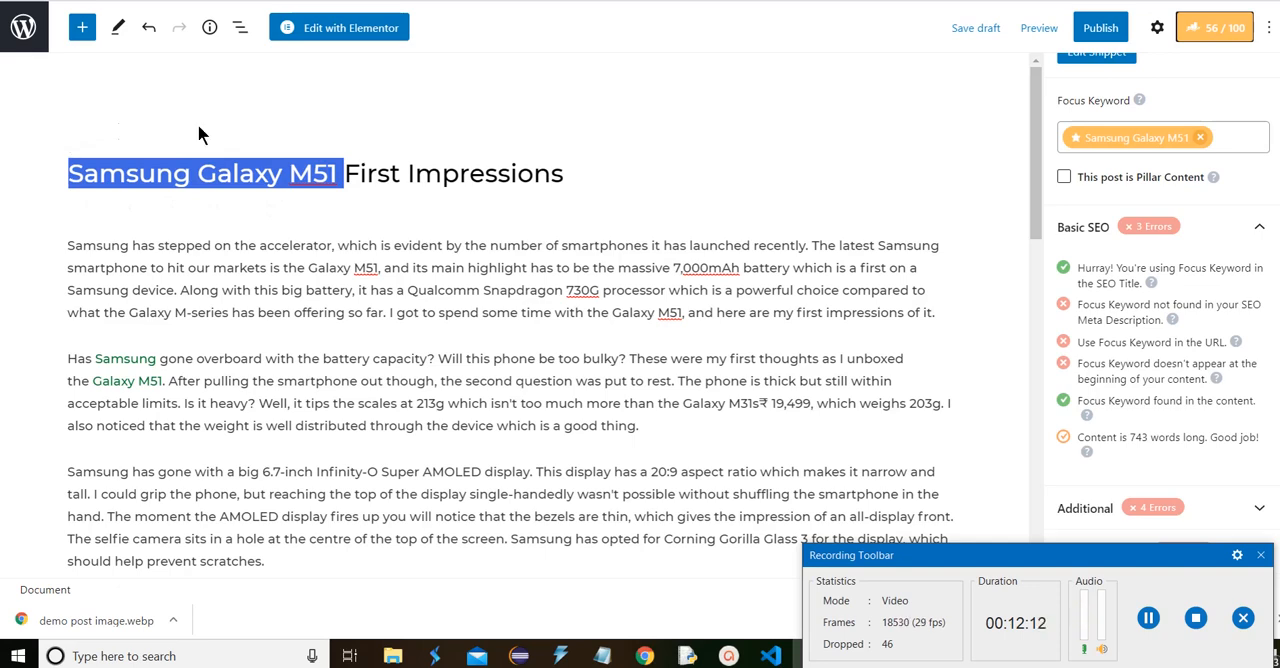
pyautogui.click(1096, 55)
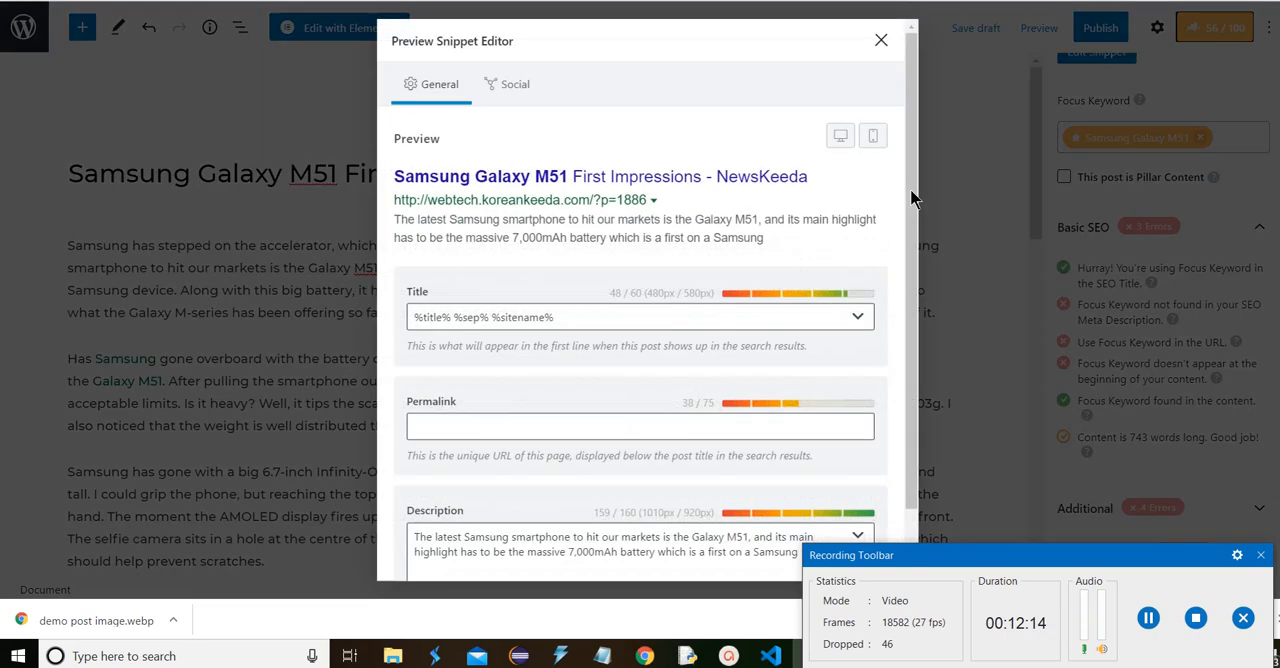
pyautogui.scroll(-1, 549, 491)
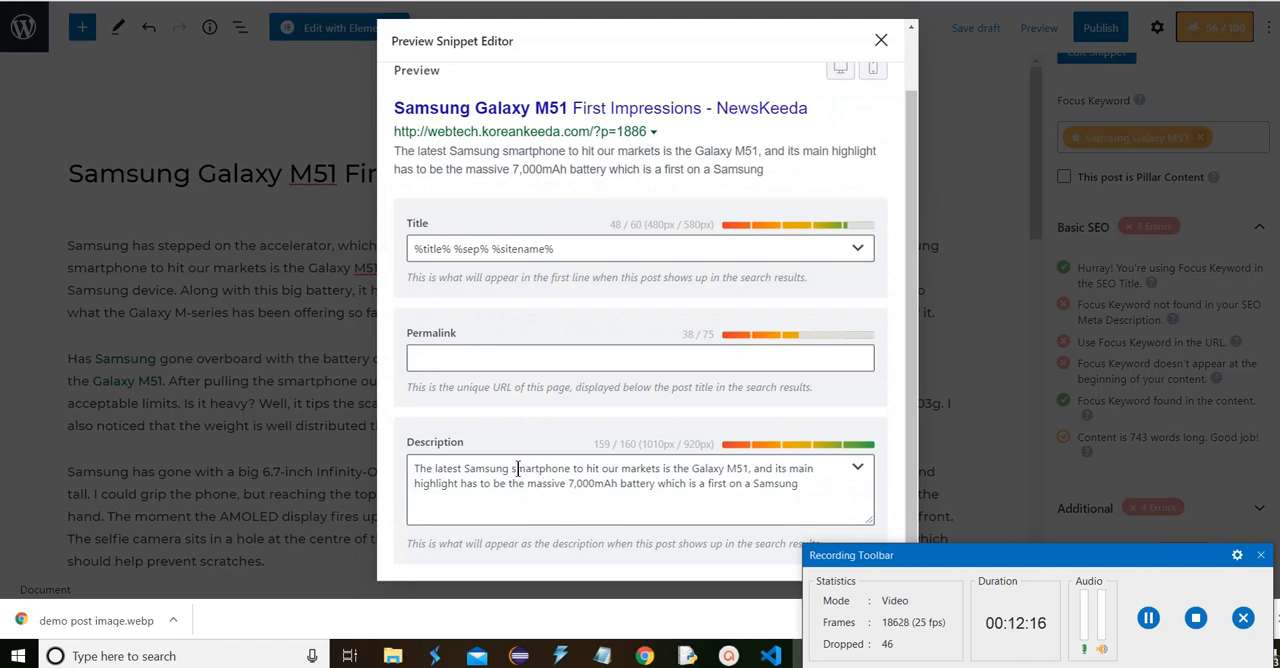
pyautogui.click(513, 469)
pyautogui.press('BackSpace')
pyautogui.press('BackSpace')
pyautogui.press('BackSpace')
pyautogui.press('BackSpace')
pyautogui.press('BackSpace')
pyautogui.press('BackSpace')
pyautogui.press('BackSpace')
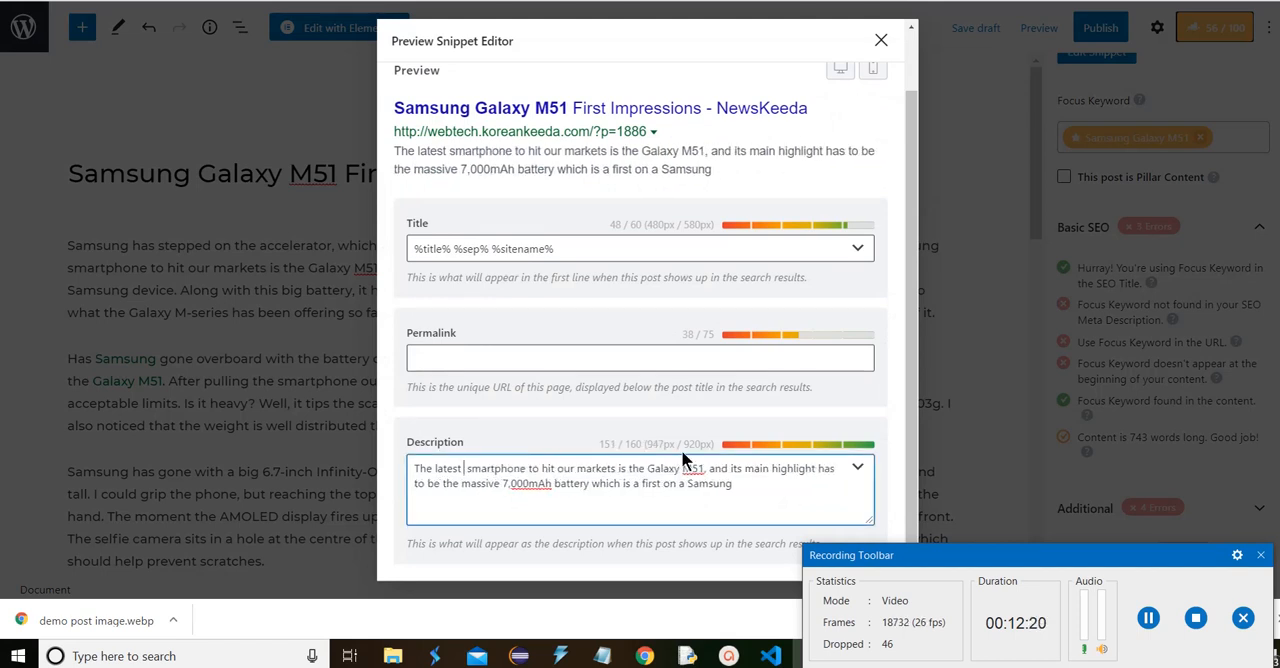
pyautogui.hotkey('ctrl', 'v')
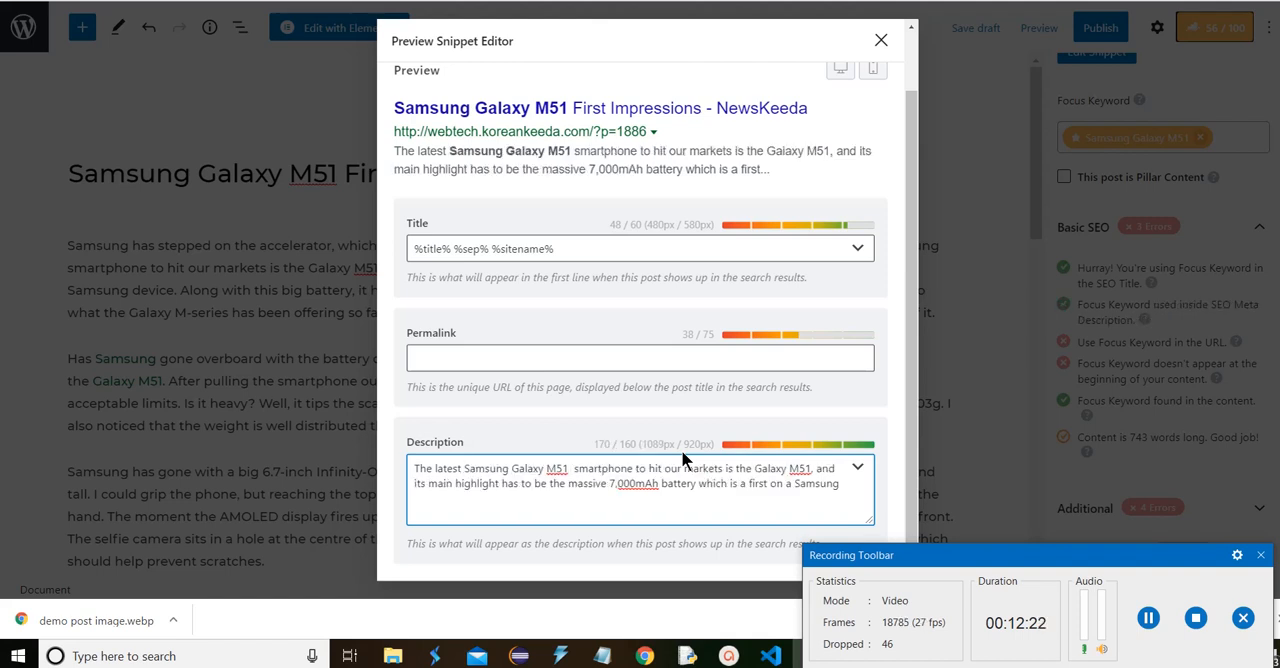
# Trim the end of the snippet description, close the snippet editor and review the Basic SEO checks
pyautogui.click(850, 483)
pyautogui.press('BackSpace')
pyautogui.press('BackSpace')
pyautogui.press('BackSpace')
pyautogui.press('BackSpace')
pyautogui.press('BackSpace')
pyautogui.press('BackSpace')
pyautogui.press('BackSpace')
pyautogui.press('BackSpace')
pyautogui.click(881, 40)
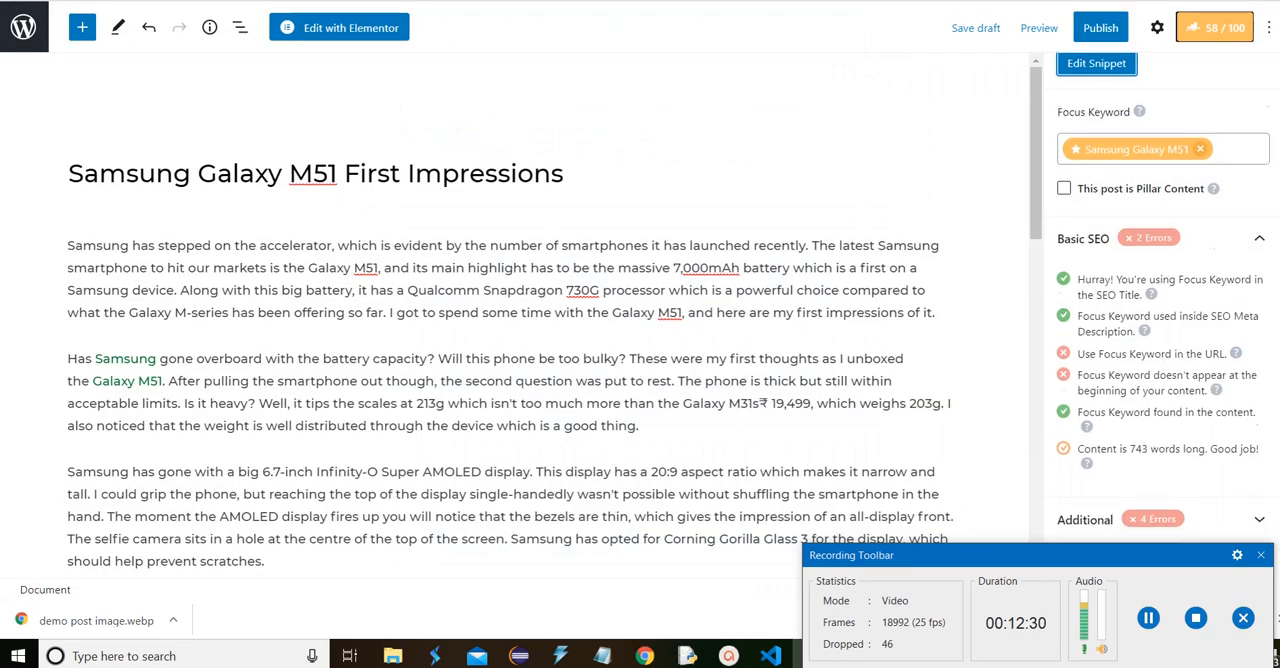
pyautogui.scroll(-1, 1229, 279)
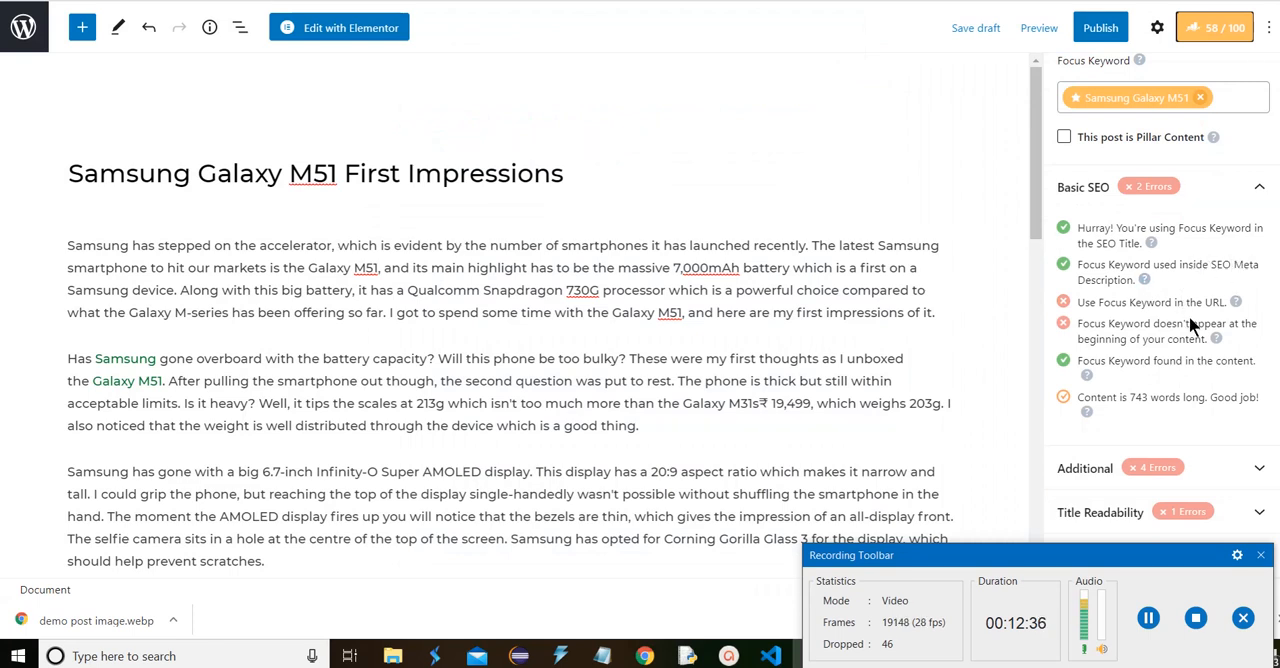
# Copy the full post title "Samsung Galaxy M51 First Impressions" into the snippet's Permalink
pyautogui.scroll(3, 1190, 325)
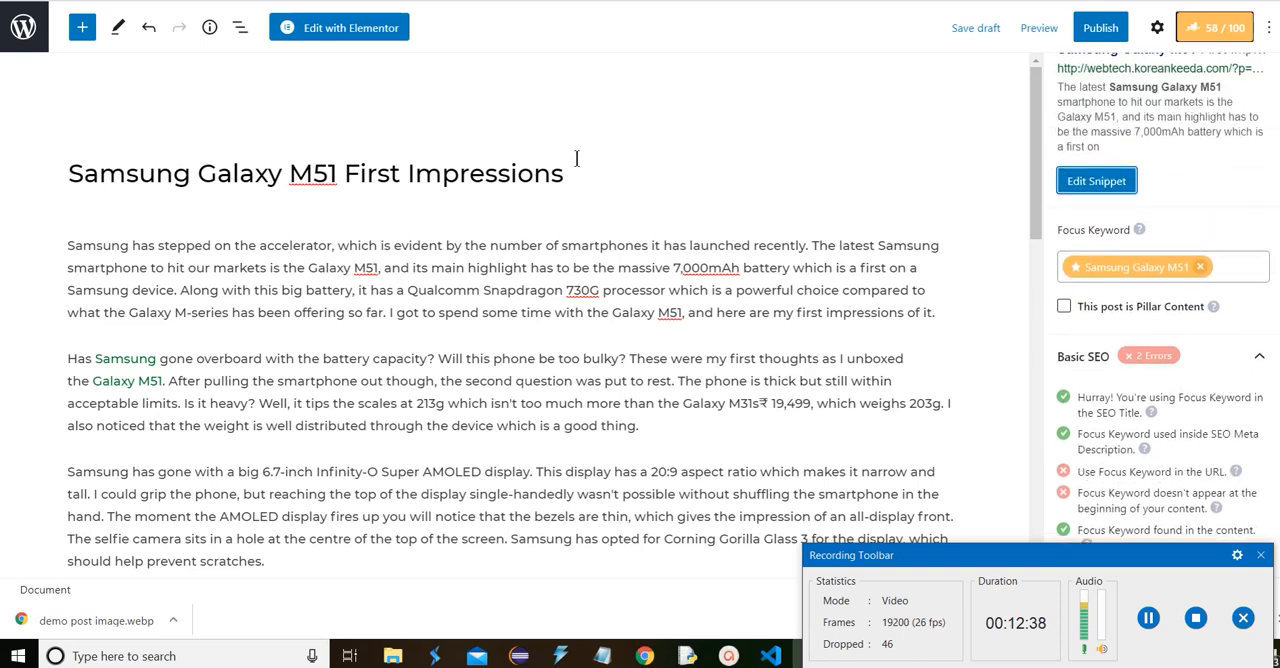
pyautogui.moveTo(564, 170); pyautogui.dragTo(59, 148)
pyautogui.hotkey('ctrl', 'c')
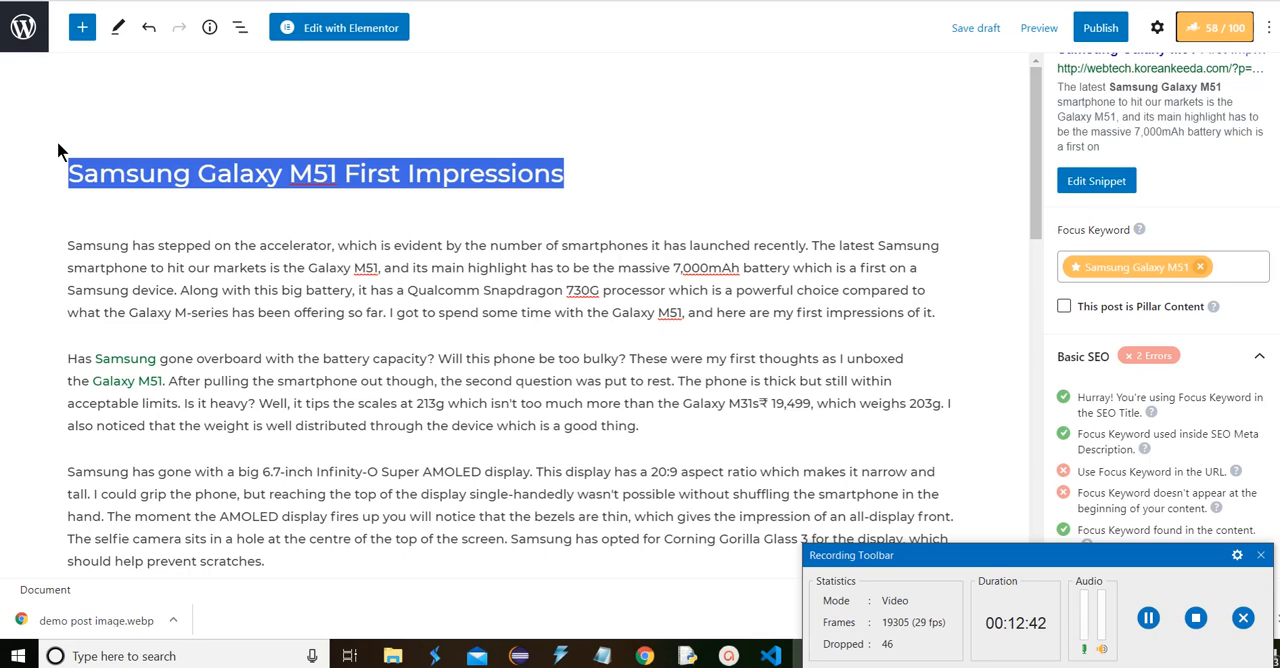
pyautogui.click(1096, 181)
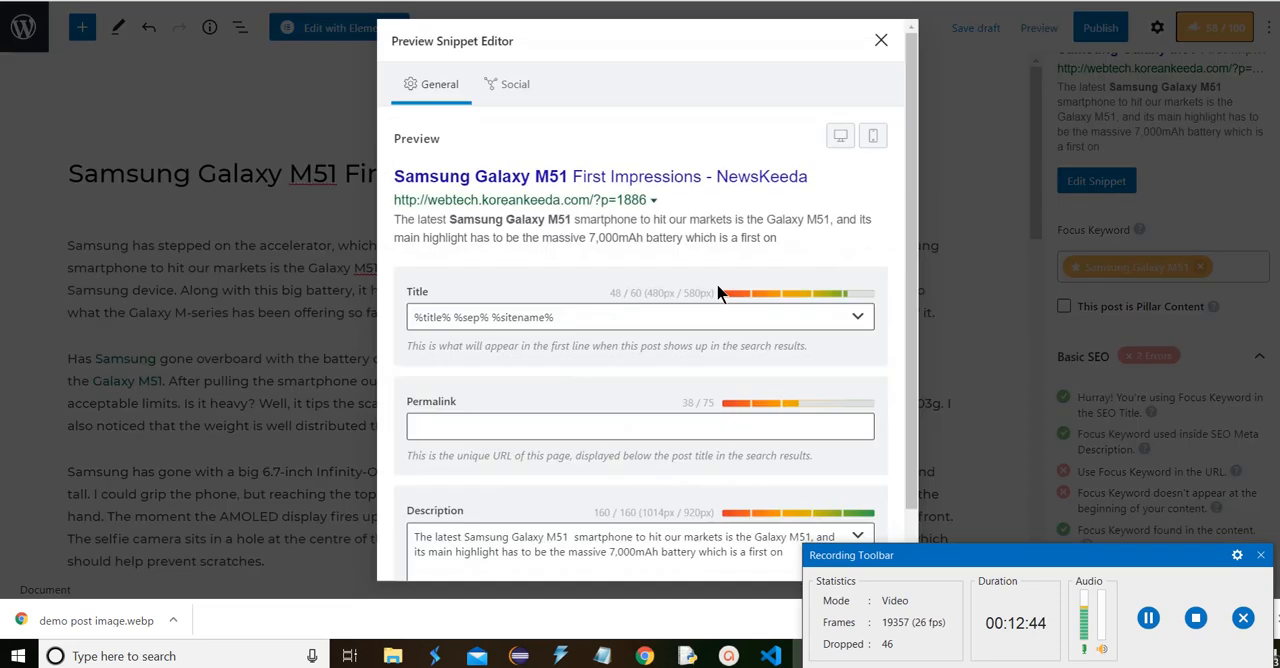
pyautogui.click(440, 422)
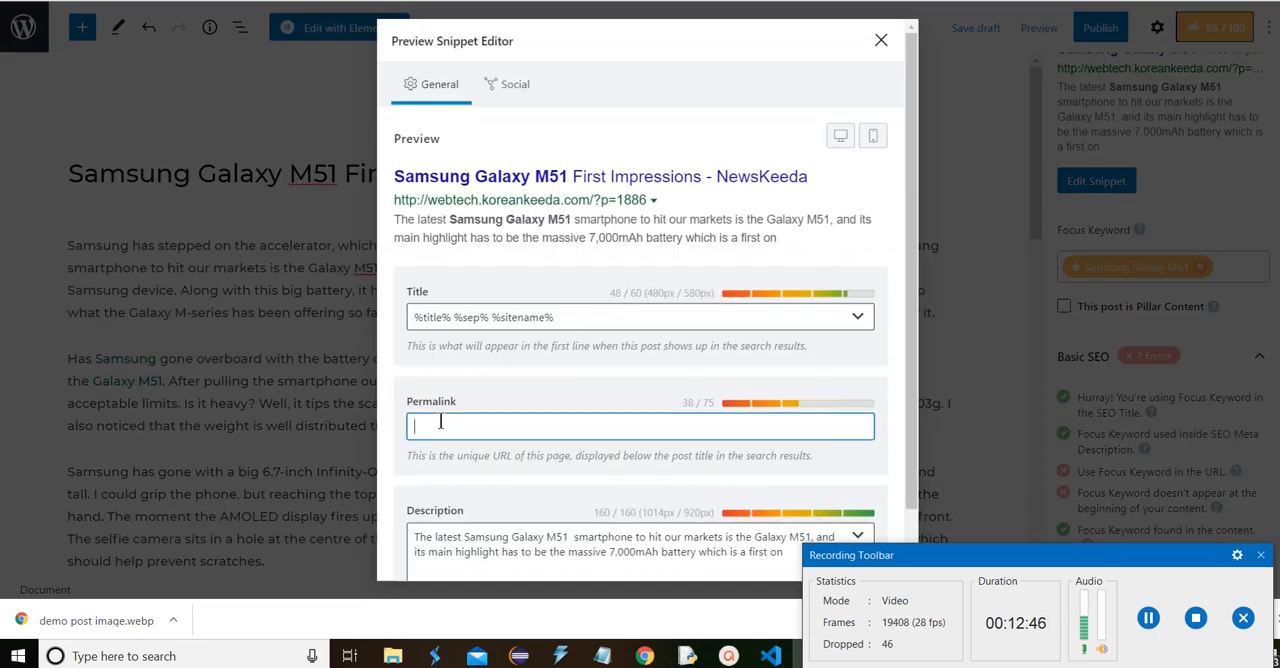
pyautogui.hotkey('ctrl', 'v')
# Replace the spaces in the permalink with hyphens to get samsung-galaxy-m51-first-impressions, and close the snippet editor
pyautogui.click(462, 427)
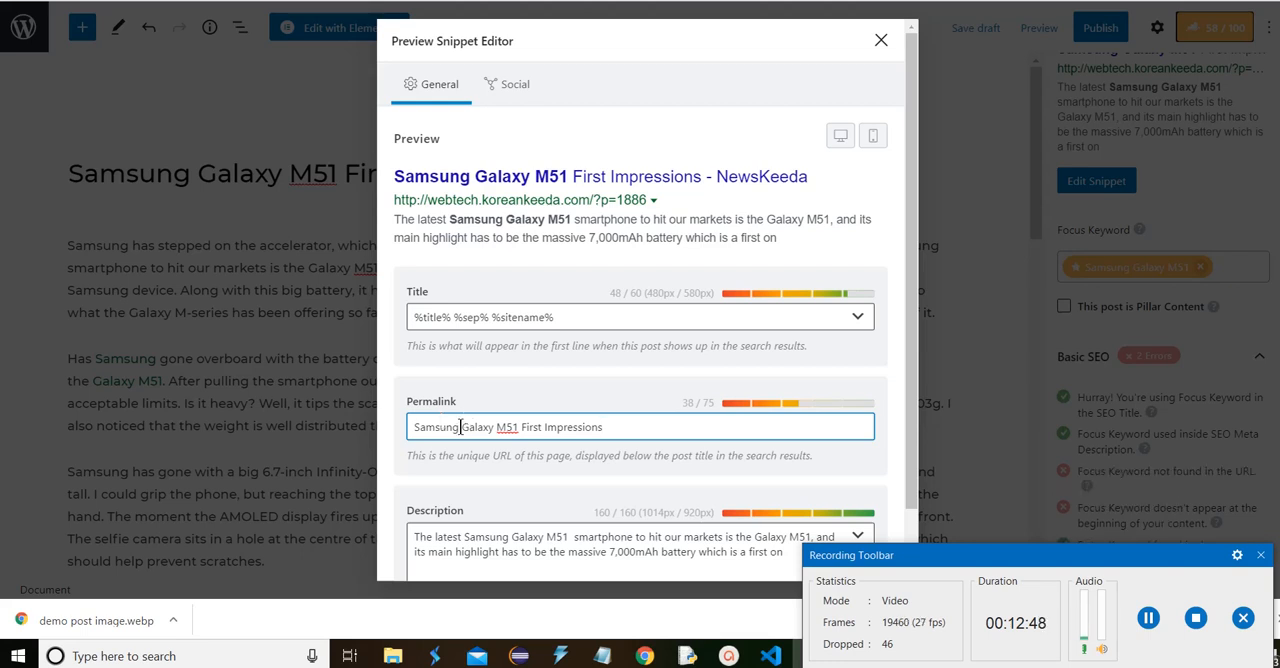
pyautogui.press('BackSpace')
pyautogui.write('-')
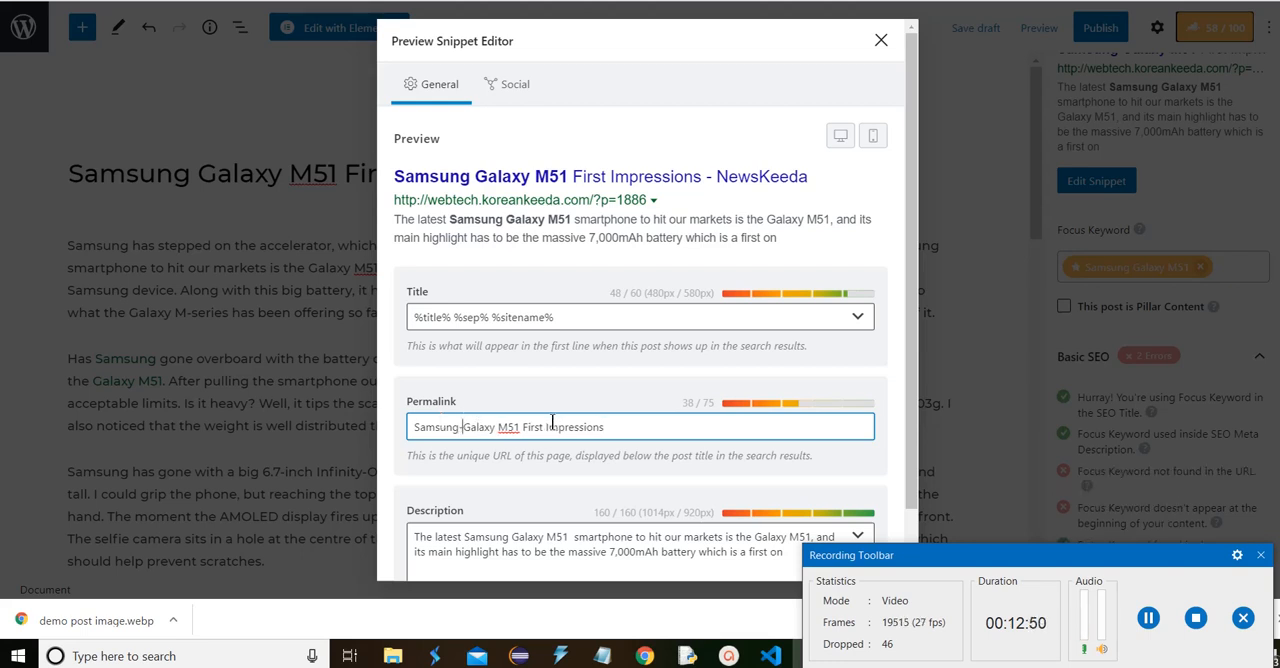
pyautogui.press('Right')
pyautogui.press('Right')
pyautogui.press('BackSpace')
pyautogui.write('-')
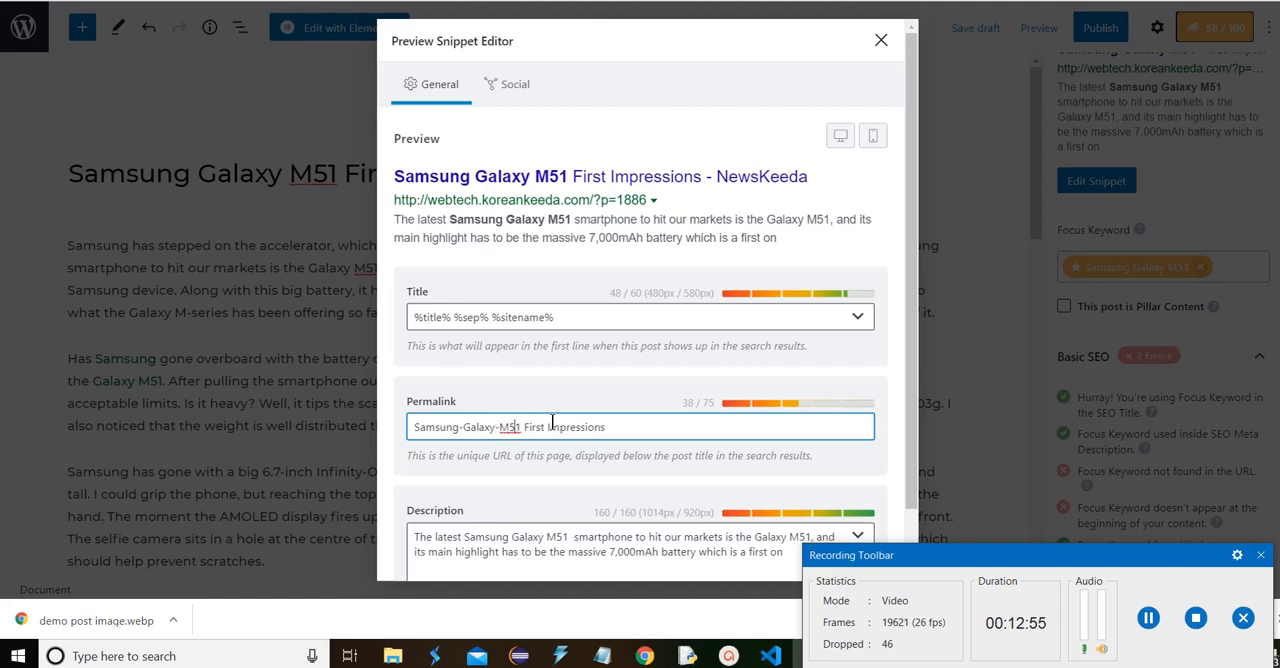
pyautogui.press('Right')
pyautogui.press('Delete')
pyautogui.write('-')
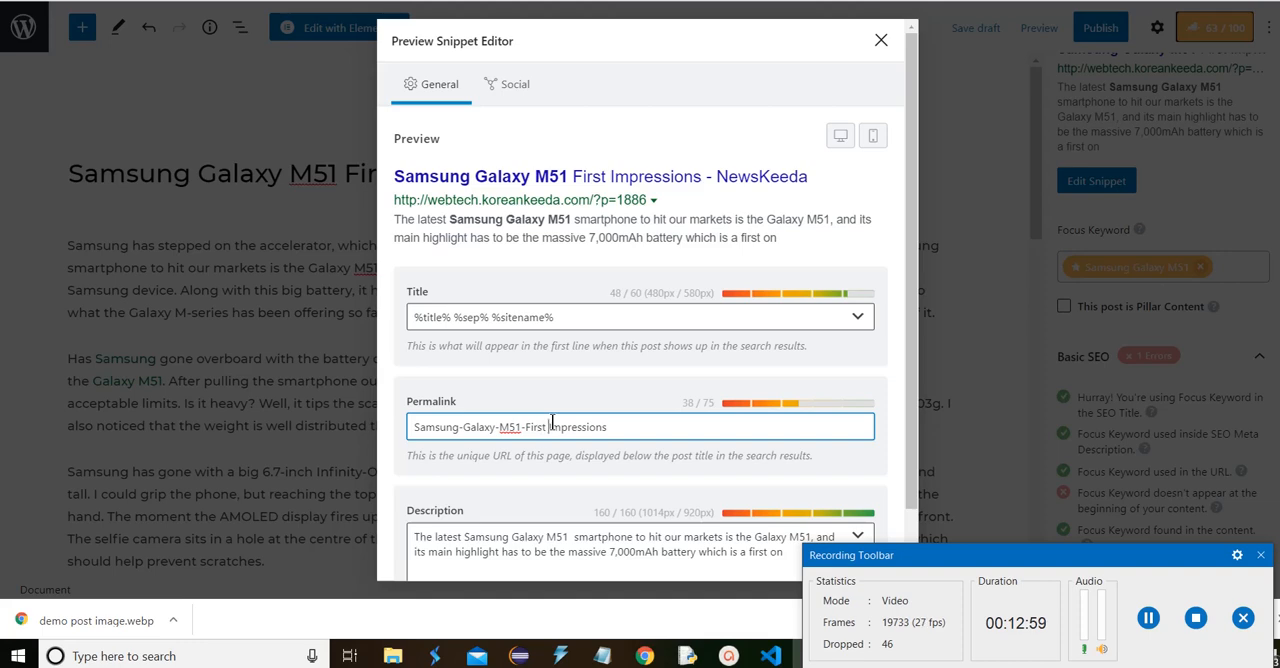
pyautogui.press('Delete')
pyautogui.write('-')
pyautogui.click(881, 40)
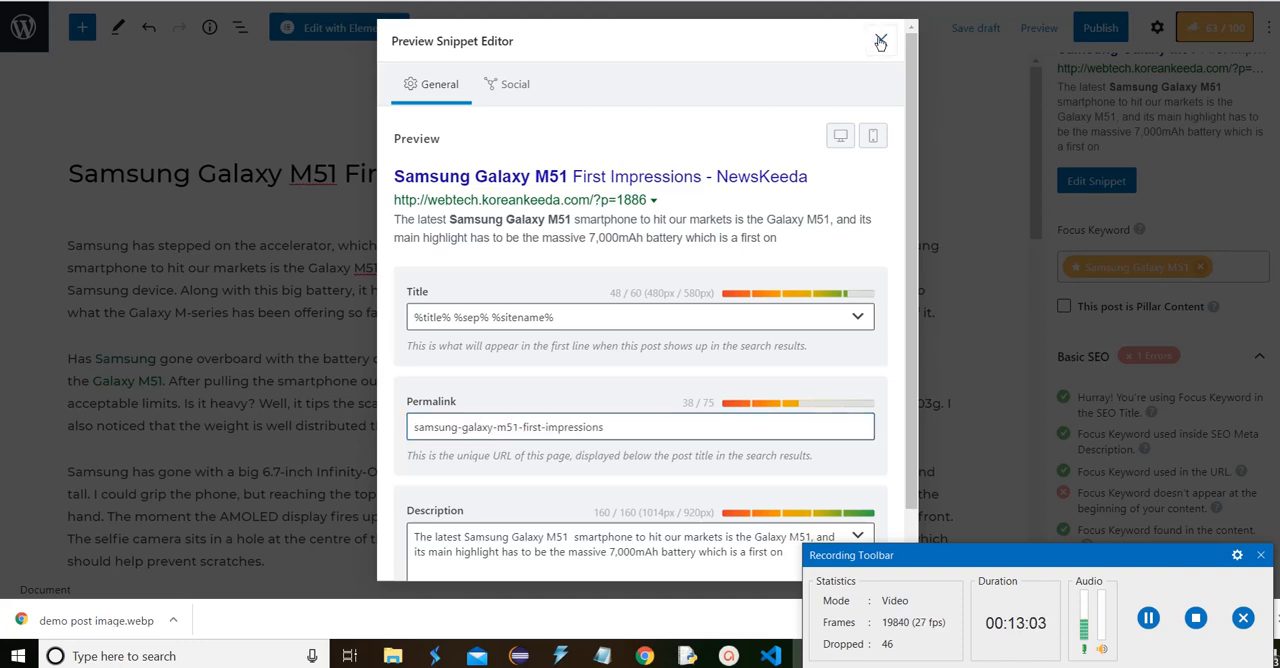
# Change the opening word "Samsung" of the first paragraph to "Samsung Galaxy M51" copied from the post title
pyautogui.scroll(-1, 1055, 151)
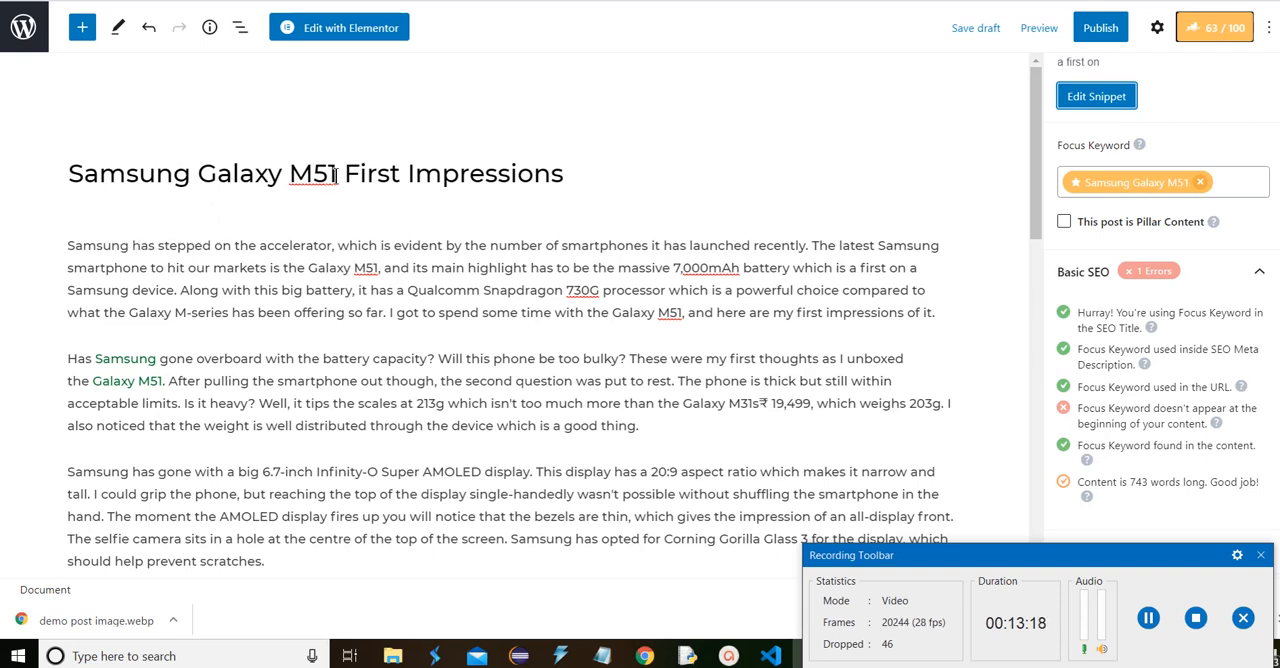
pyautogui.moveTo(337, 175); pyautogui.dragTo(70, 162)
pyautogui.hotkey('ctrl', 'c')
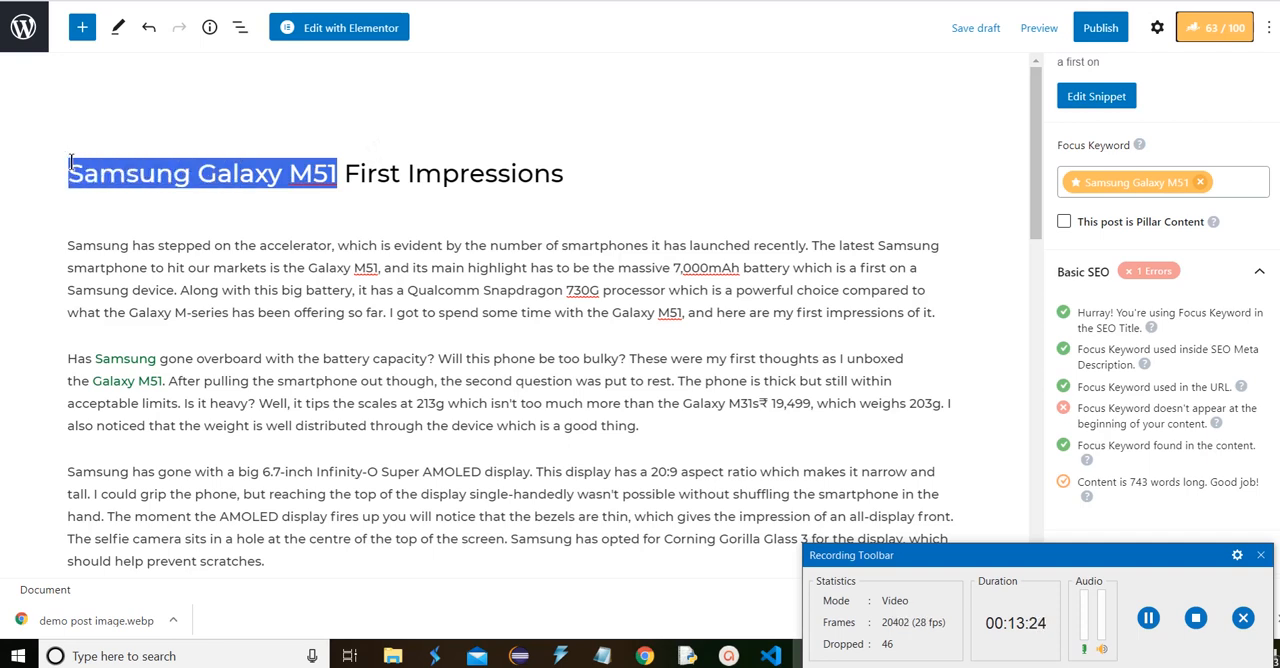
pyautogui.click(124, 244)
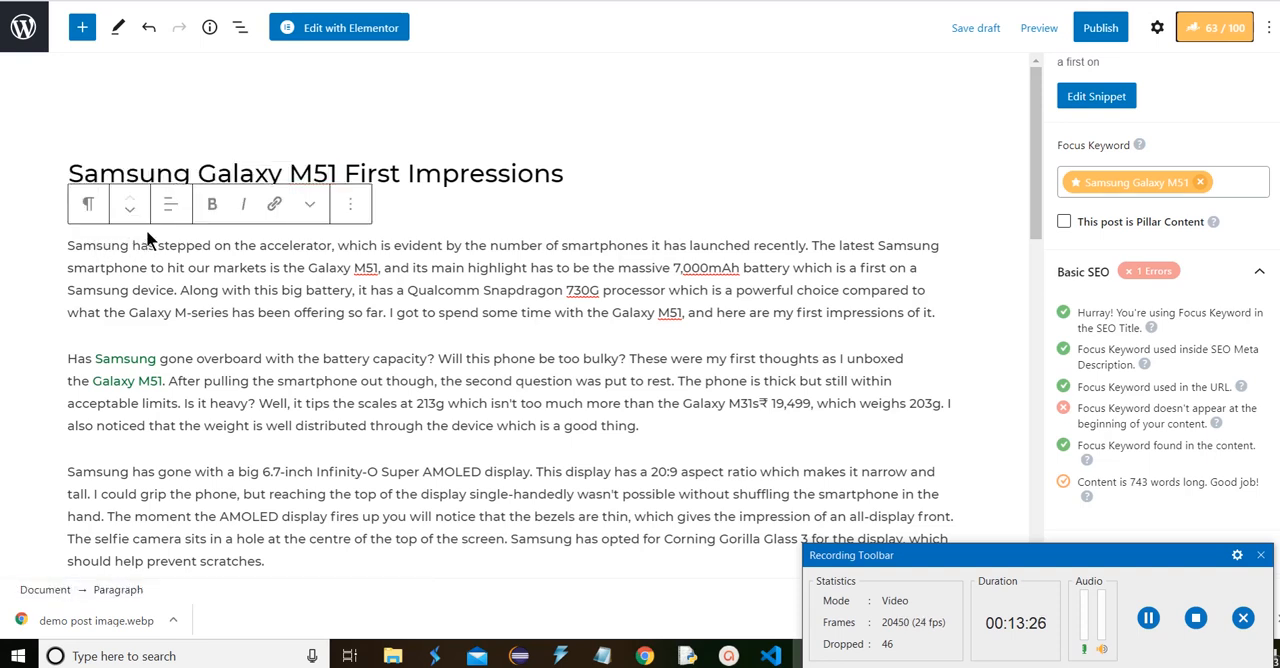
pyautogui.press('BackSpace')
pyautogui.press('BackSpace')
pyautogui.press('BackSpace')
pyautogui.press('BackSpace')
pyautogui.press('BackSpace')
pyautogui.press('BackSpace')
pyautogui.press('BackSpace')
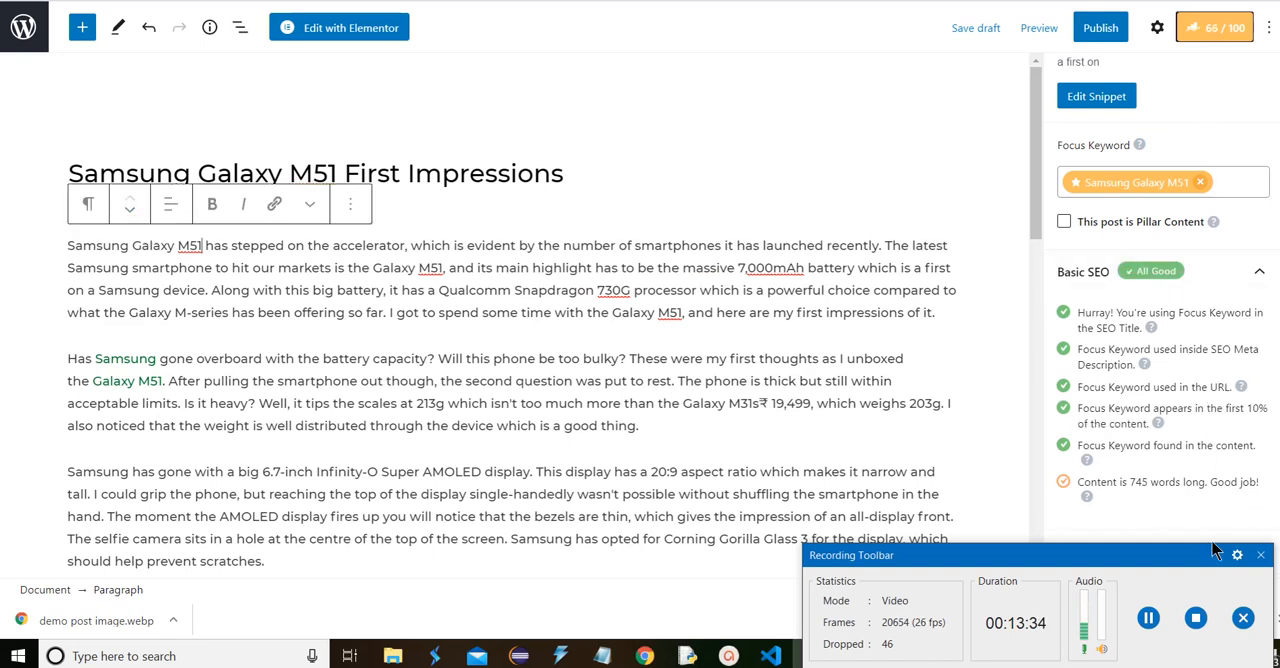
# Try adding the suggested "samsung" as a second focus keyword, and remove it again
pyautogui.click(1237, 179)
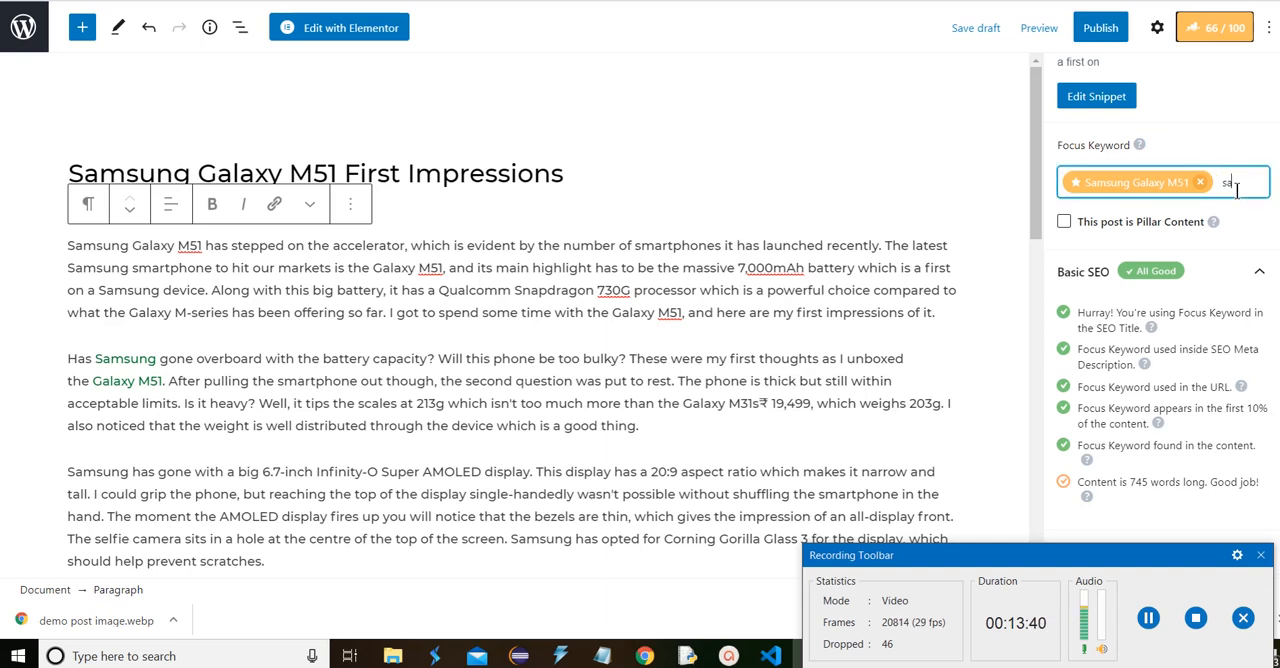
pyautogui.write('samsun')
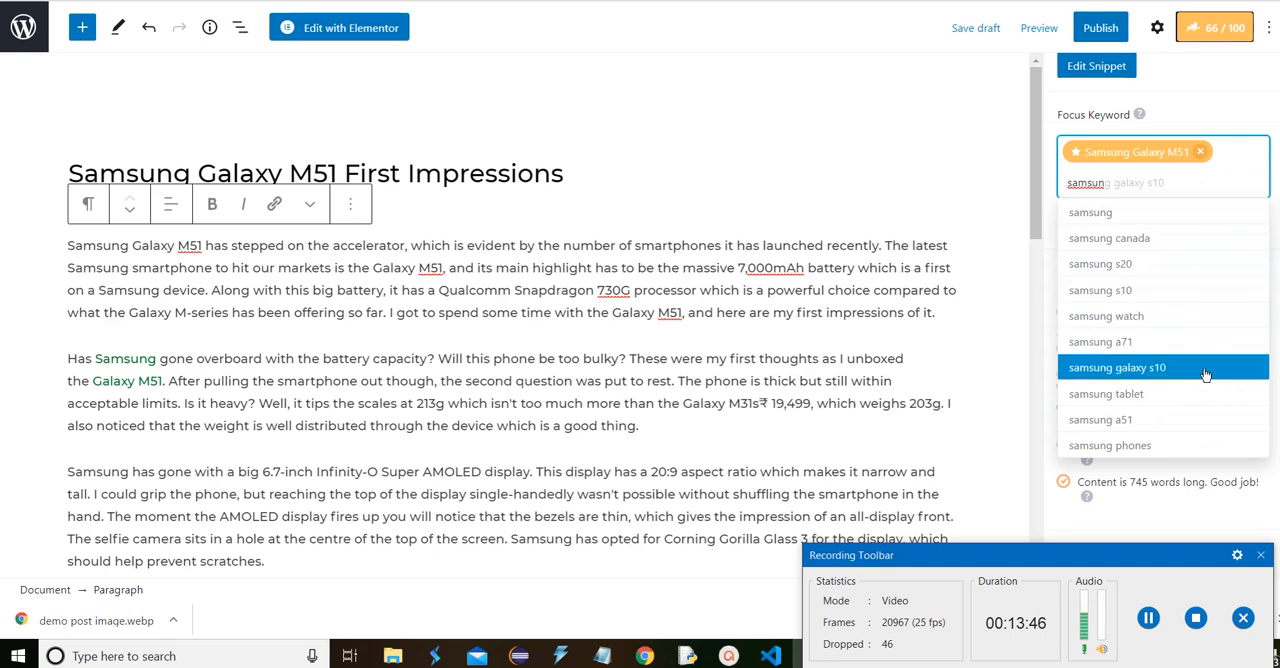
pyautogui.click(1176, 216)
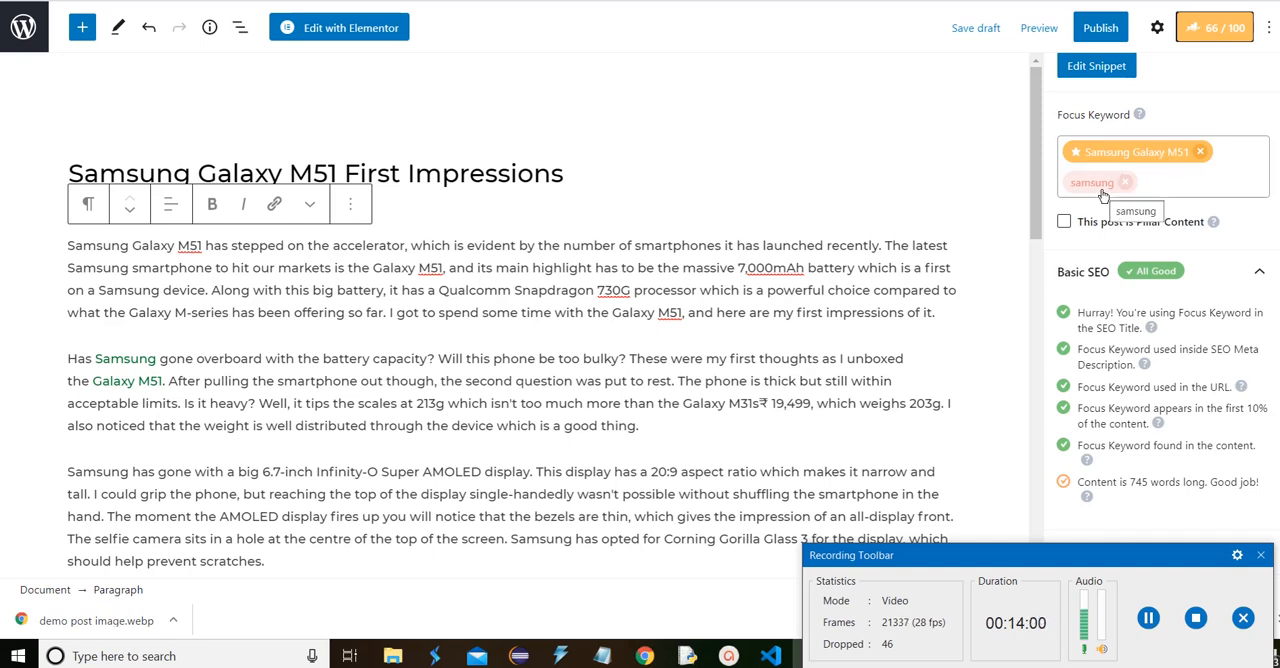
pyautogui.scroll(-1, 1110, 200)
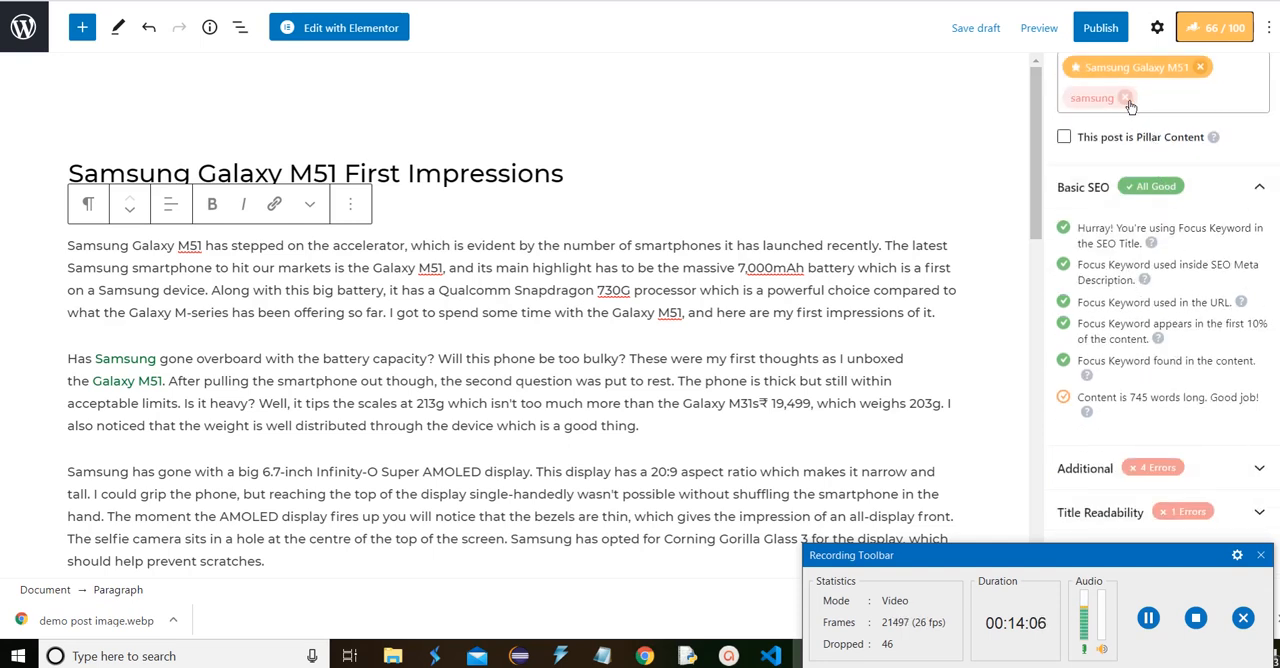
pyautogui.click(1127, 100)
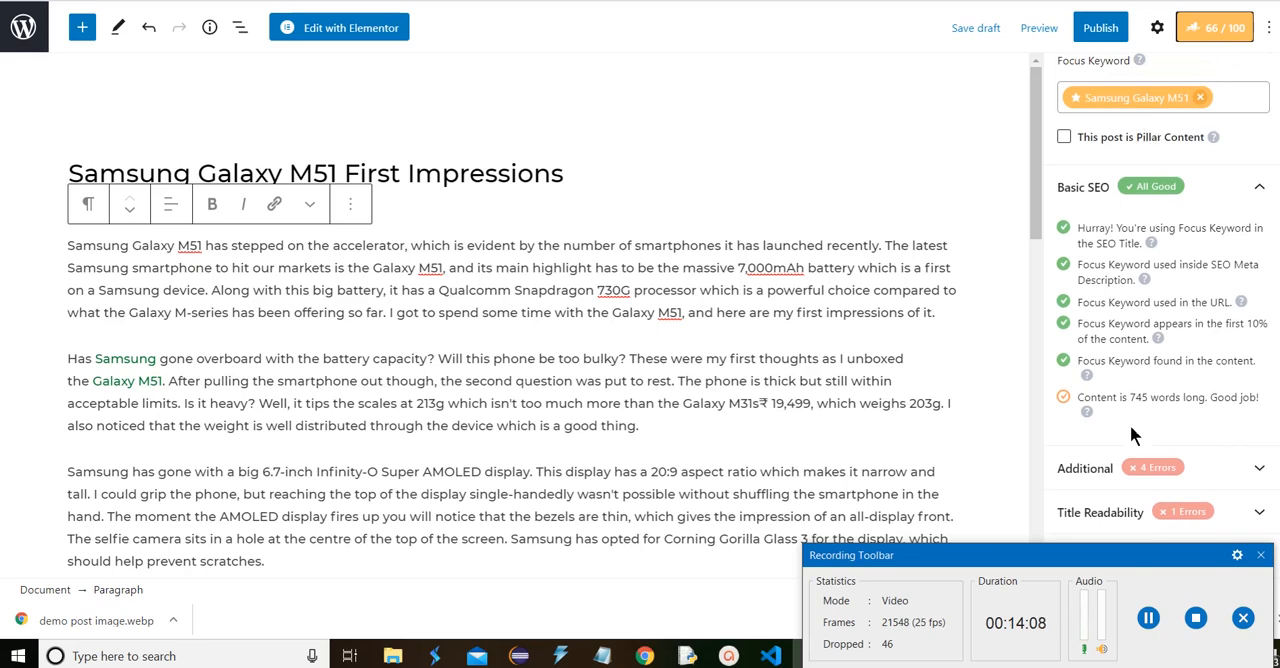
# Expand the Additional SEO checks and add the line "Samsung Galaxy M51 specifications :" below the second paragraph
pyautogui.click(1133, 470)
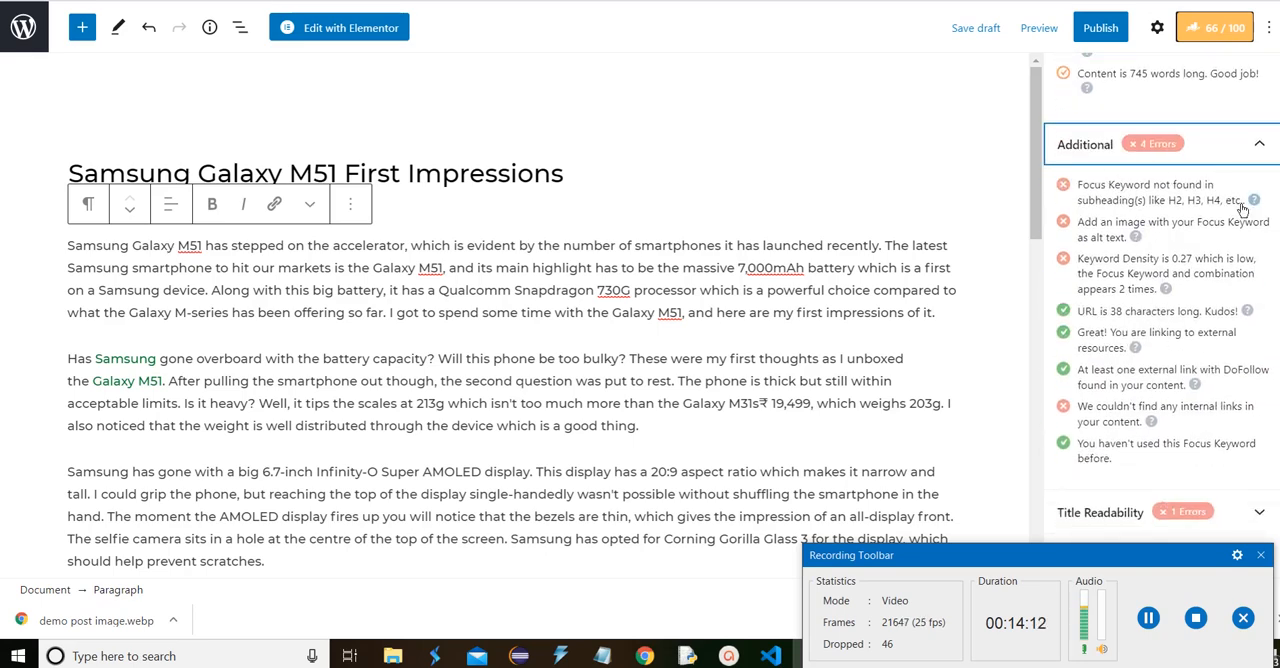
pyautogui.scroll(-1, 518, 158)
pyautogui.scroll(-2, 518, 158)
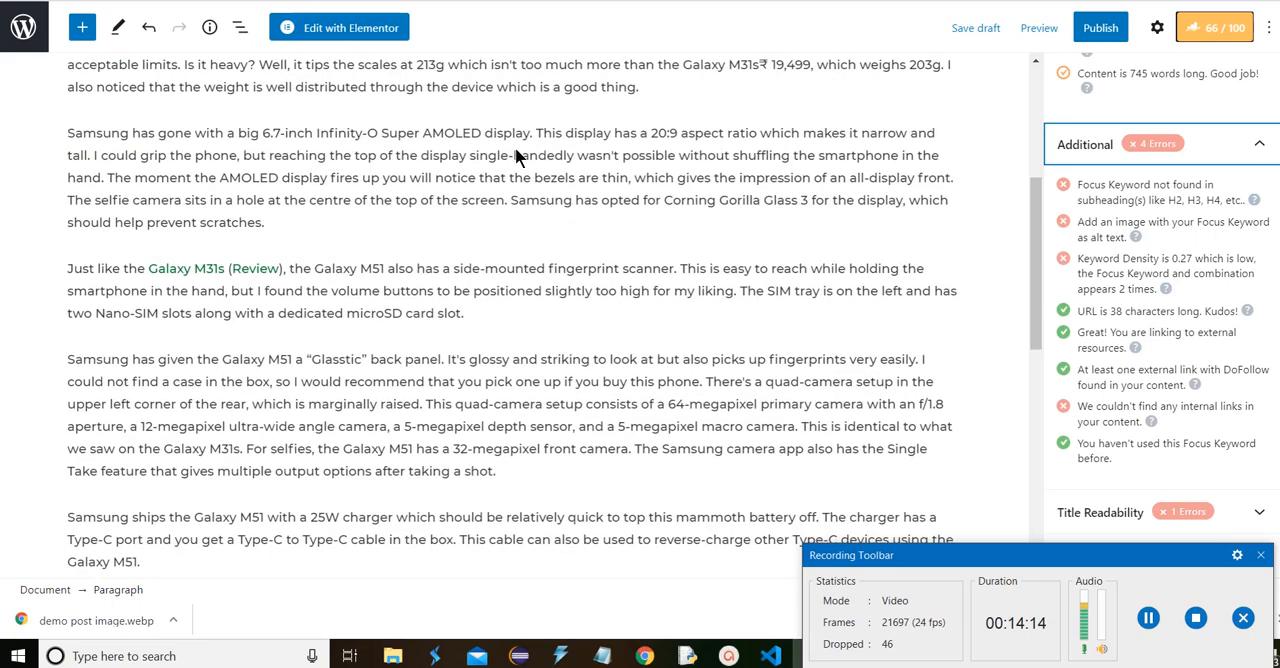
pyautogui.scroll(3, 503, 165)
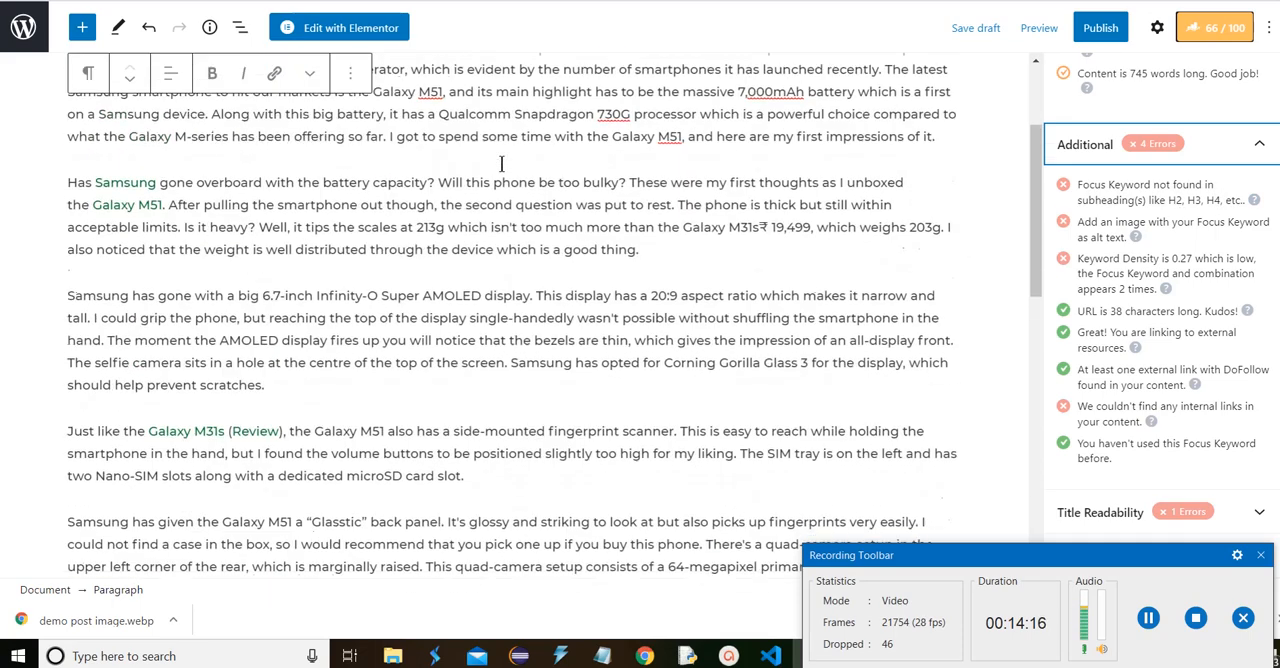
pyautogui.moveTo(339, 166); pyautogui.dragTo(69, 146)
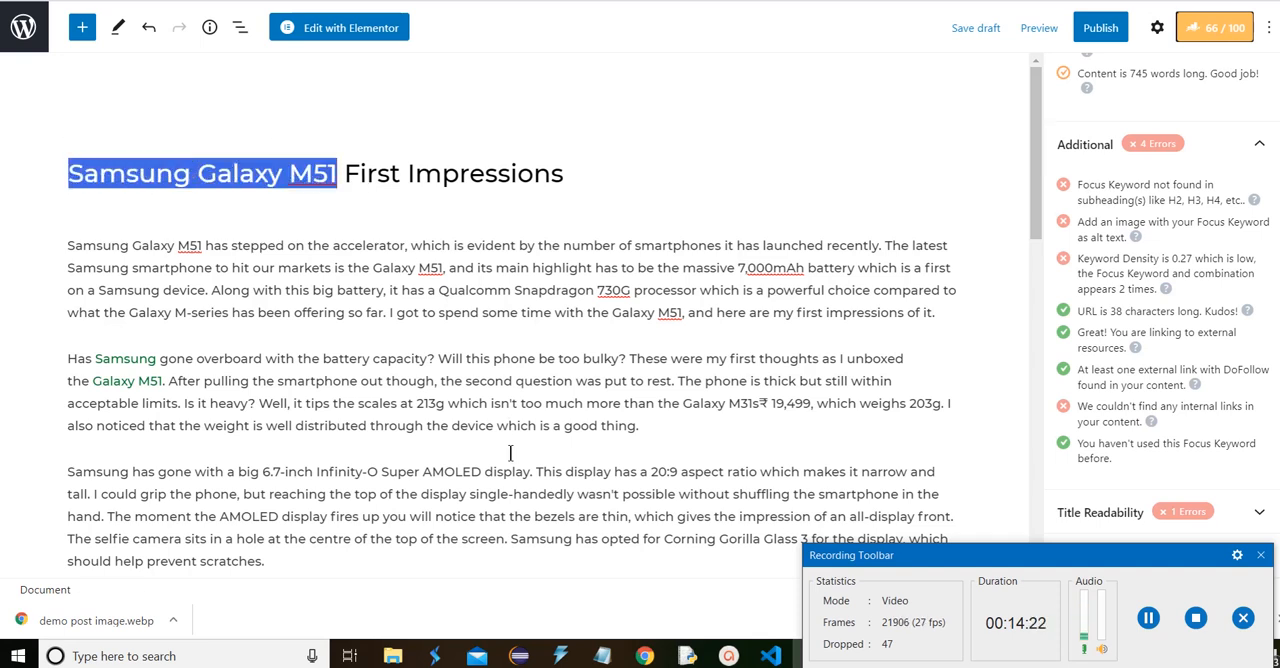
pyautogui.click(665, 427)
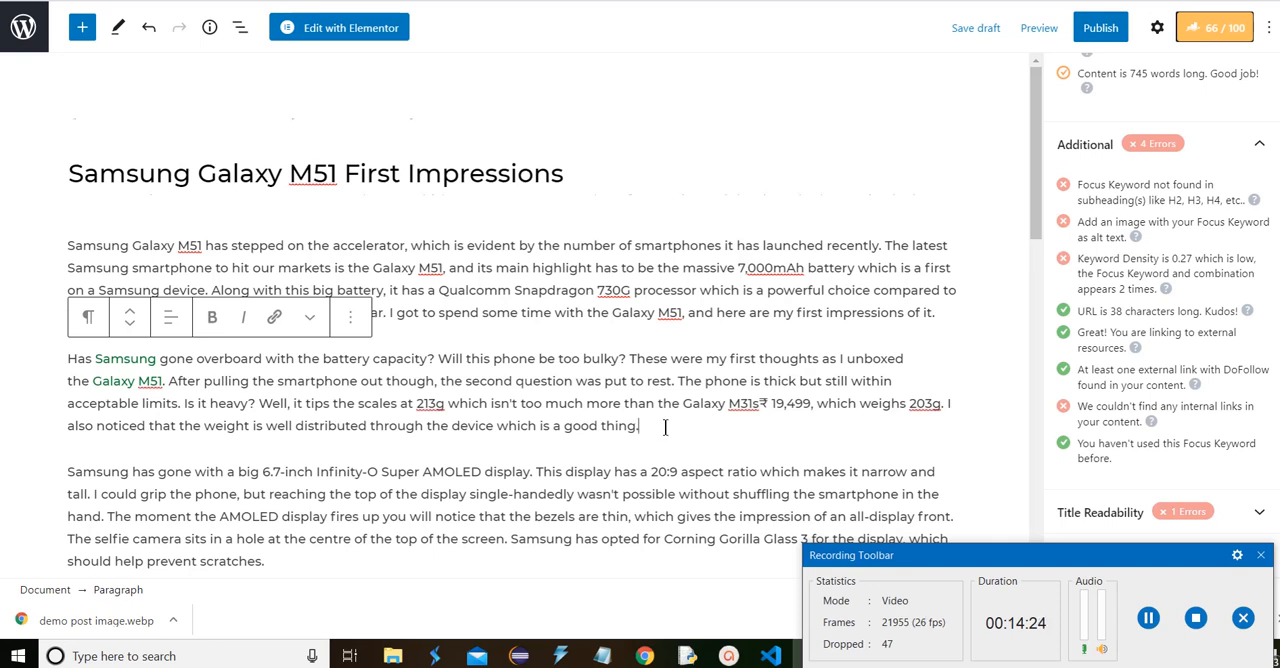
pyautogui.press('Return')
pyautogui.hotkey('ctrl', 'v')
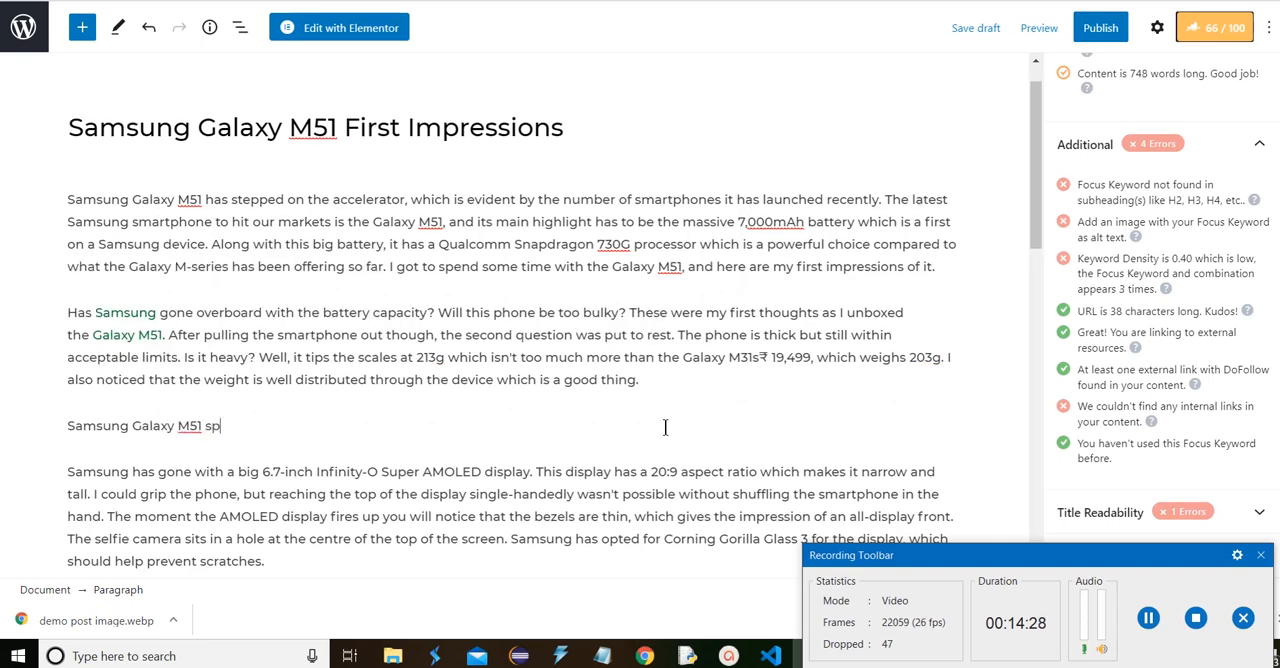
pyautogui.write('specifications :')
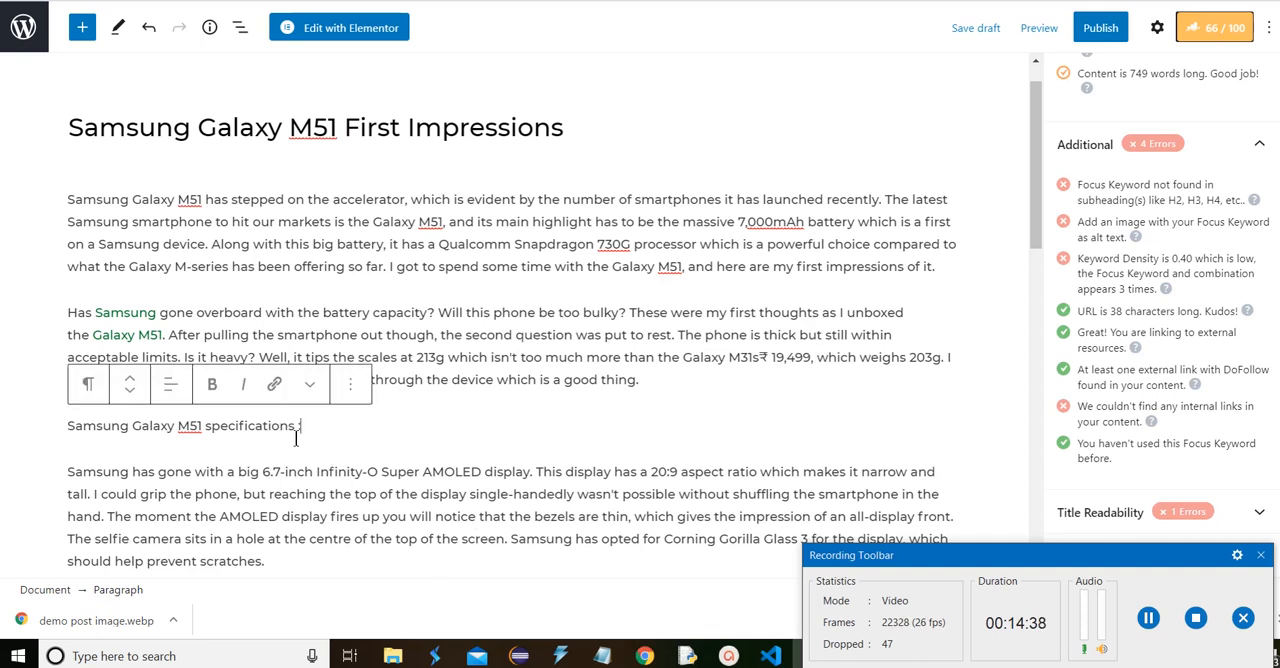
# Convert the "Samsung Galaxy M51 specifications :" line into a center-aligned H3 heading
pyautogui.doubleClick(250, 425)
pyautogui.tripleClick(250, 425)
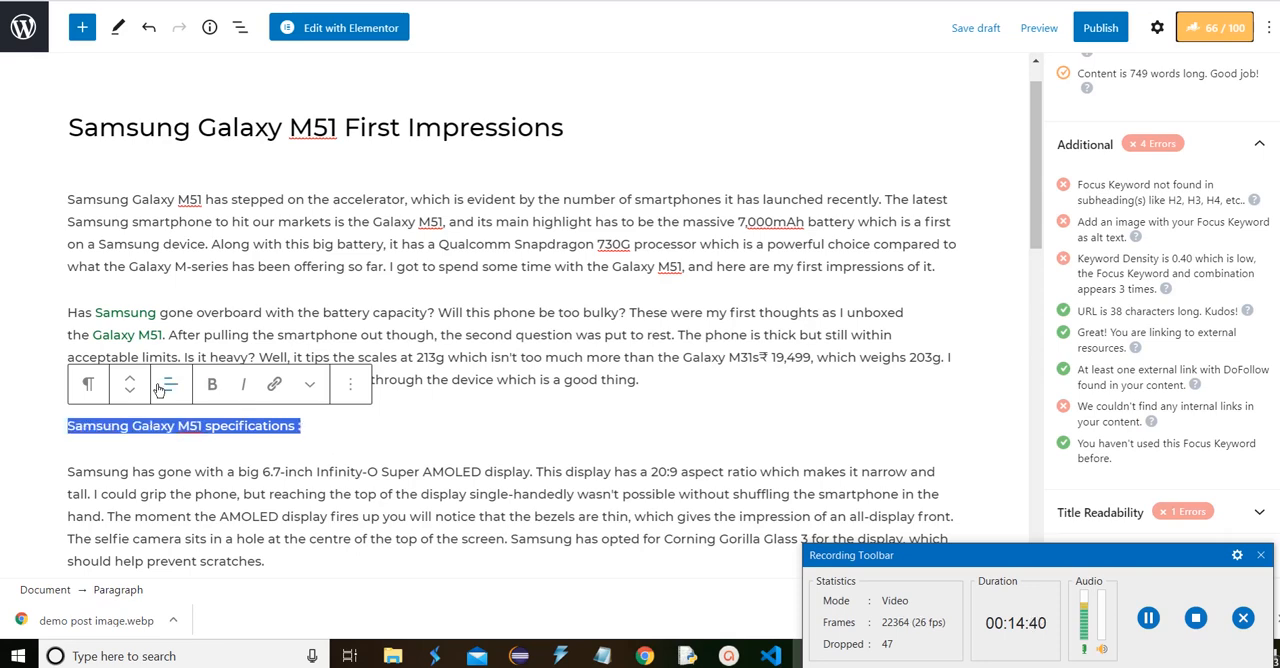
pyautogui.click(88, 384)
pyautogui.click(165, 140)
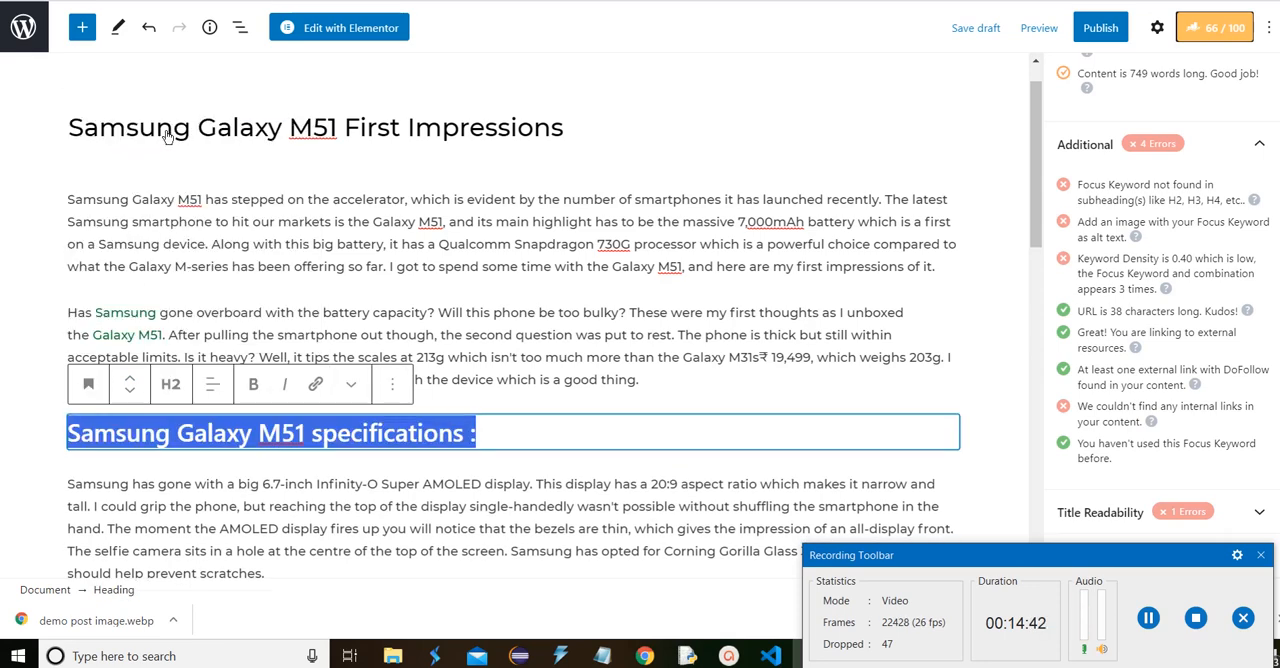
pyautogui.click(170, 385)
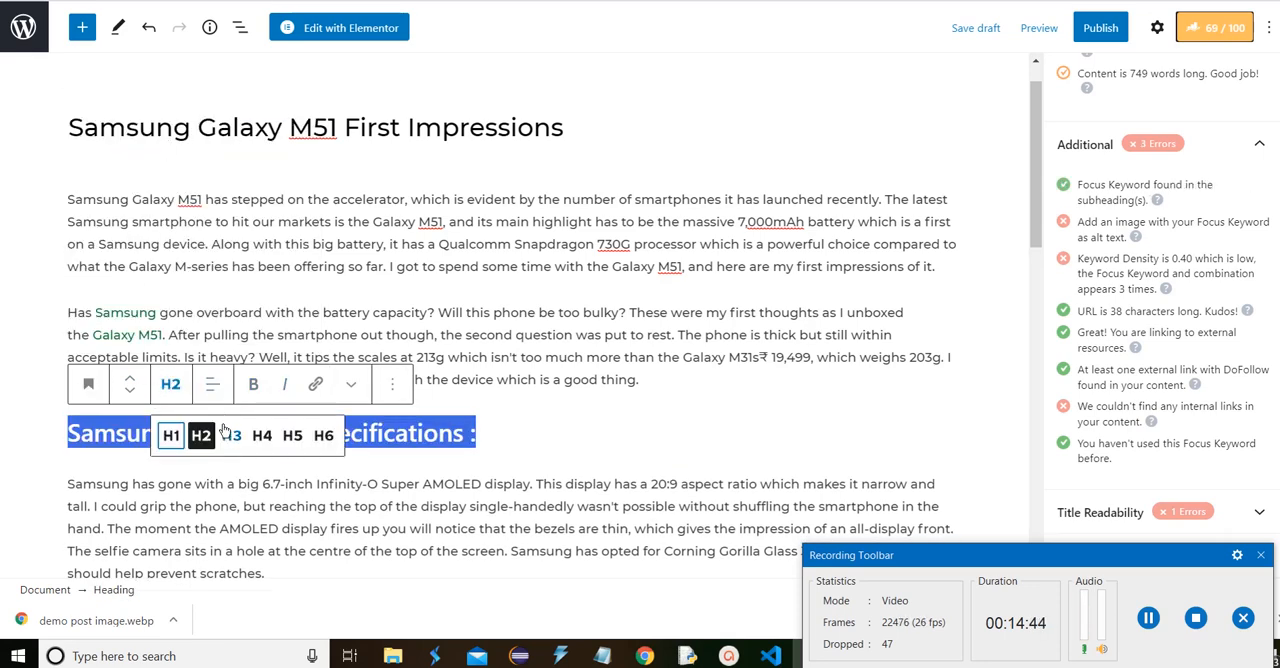
pyautogui.click(234, 434)
pyautogui.click(212, 384)
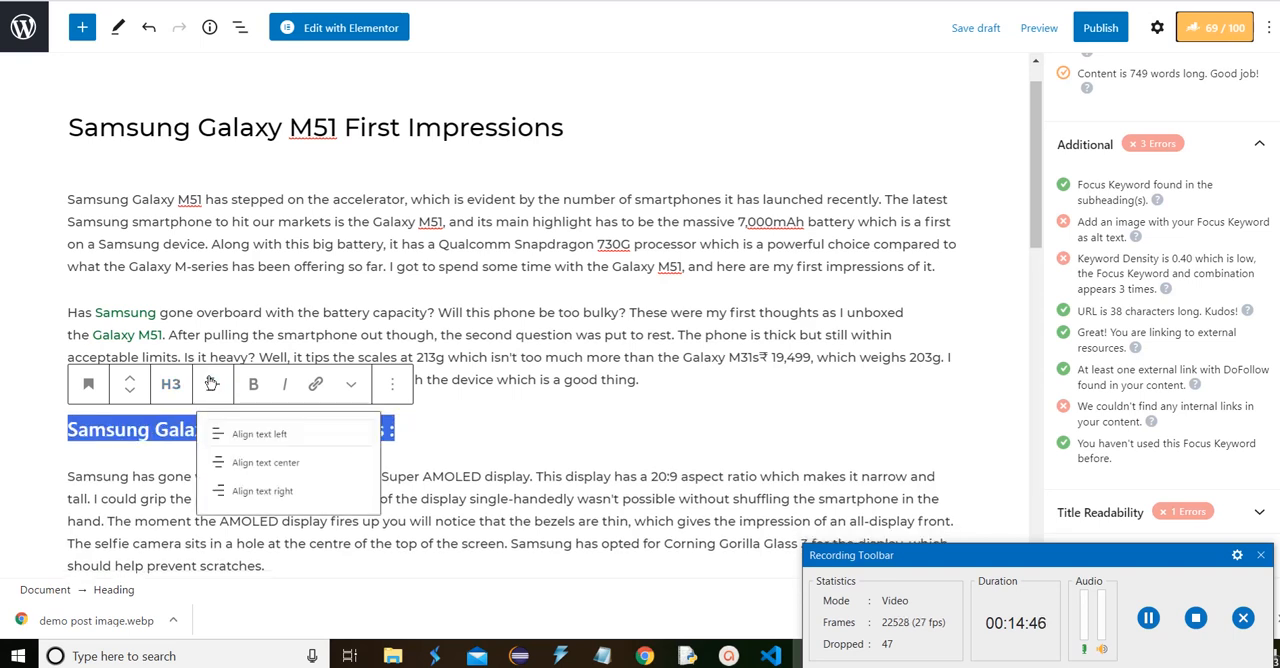
pyautogui.click(285, 474)
pyautogui.click(788, 445)
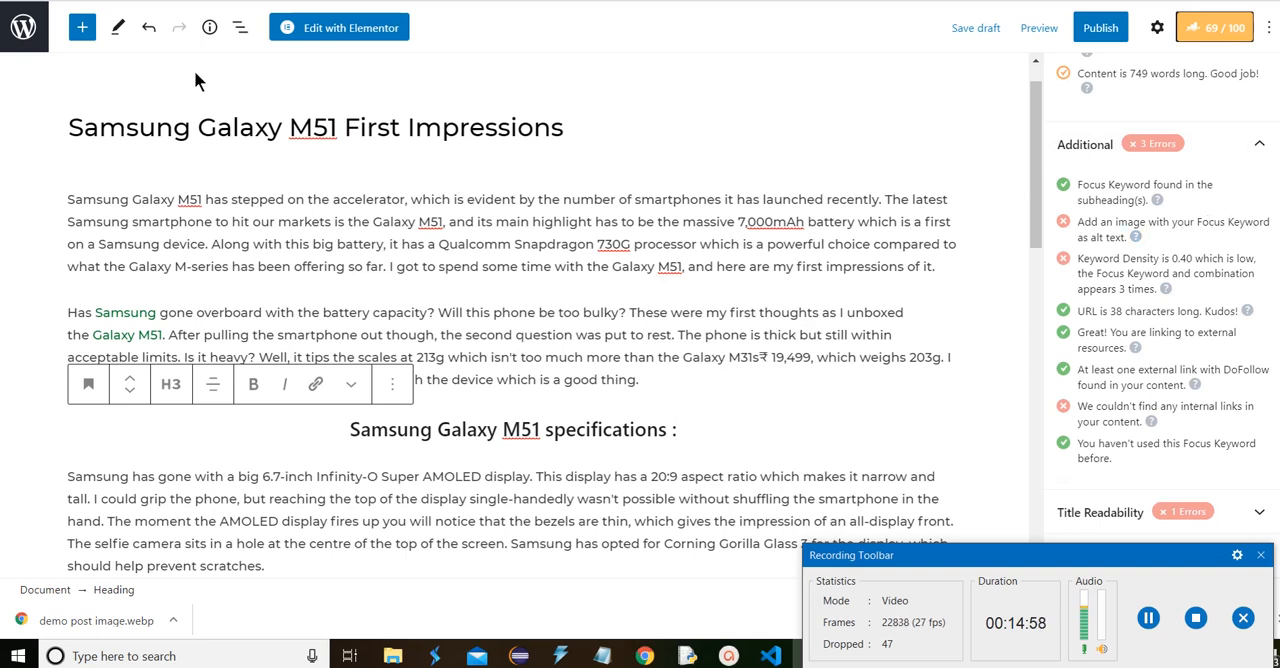
# Copy "Samsung Galaxy M51" from the post title and open the featured image selection in the post's document settings
pyautogui.moveTo(334, 117); pyautogui.dragTo(25, 121)
pyautogui.hotkey('ctrl', 'c')
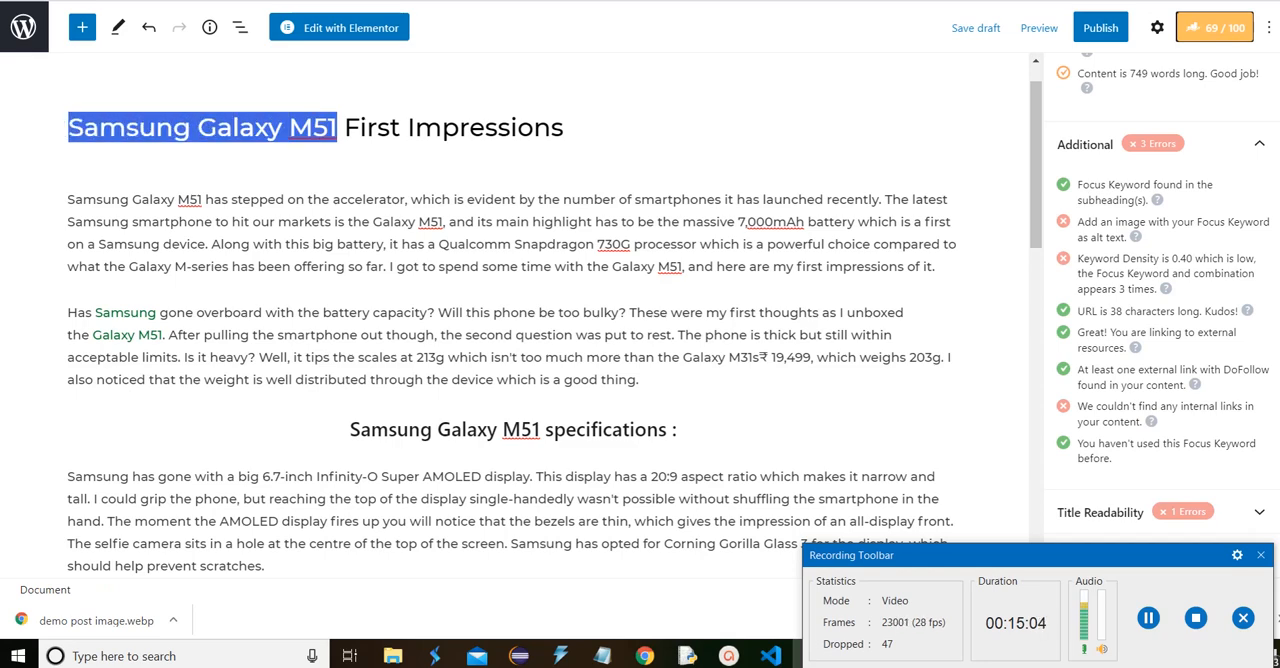
pyautogui.scroll(1, 904, 220)
pyautogui.scroll(3, 1160, 60)
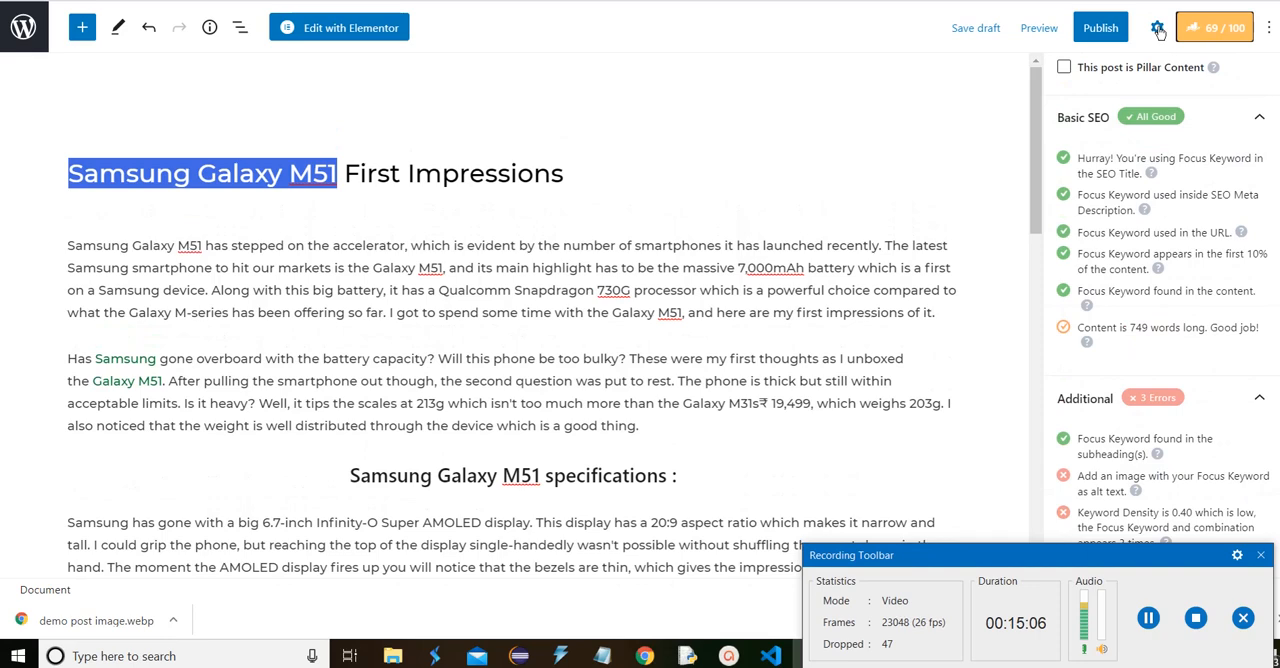
pyautogui.click(1157, 28)
pyautogui.scroll(-3, 1188, 370)
pyautogui.scroll(3, 1193, 399)
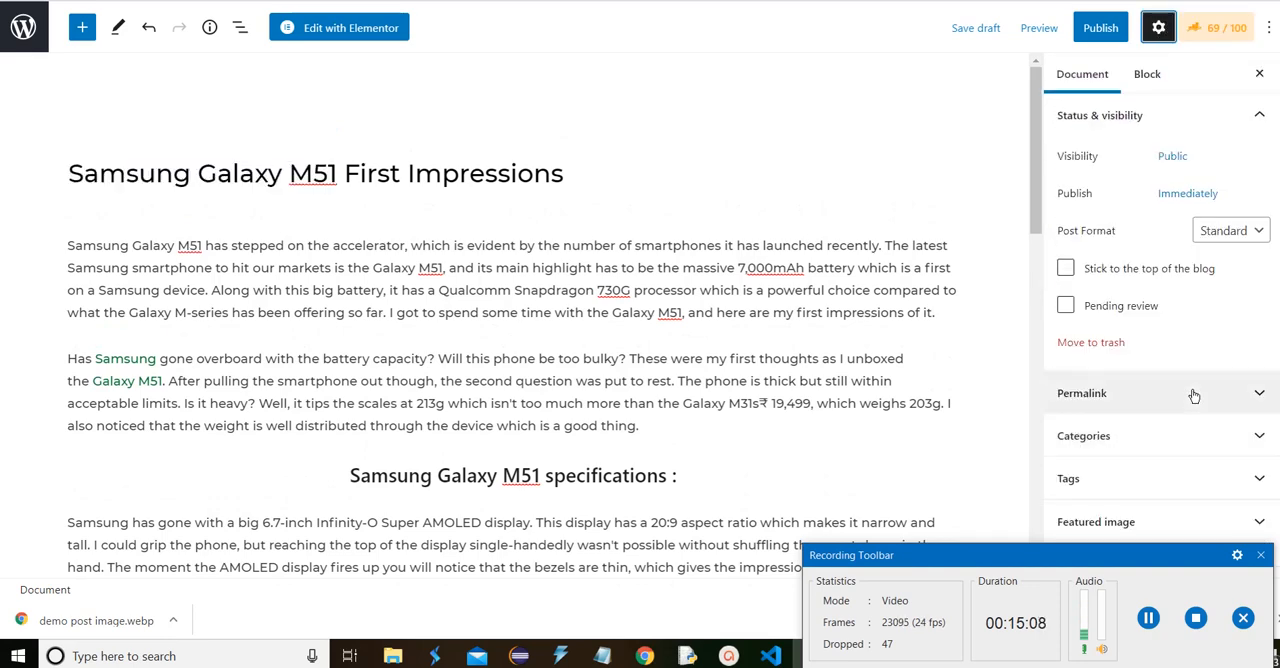
pyautogui.scroll(-8, 1193, 396)
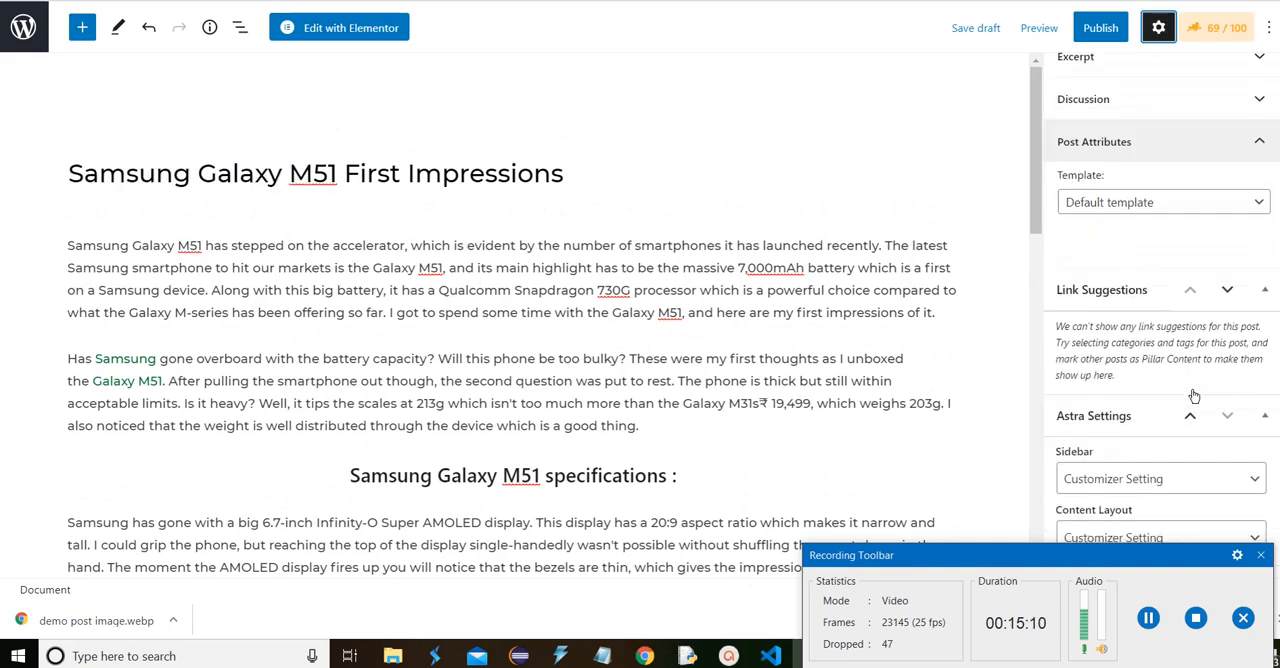
pyautogui.scroll(4, 1191, 397)
pyautogui.scroll(-3, 1191, 397)
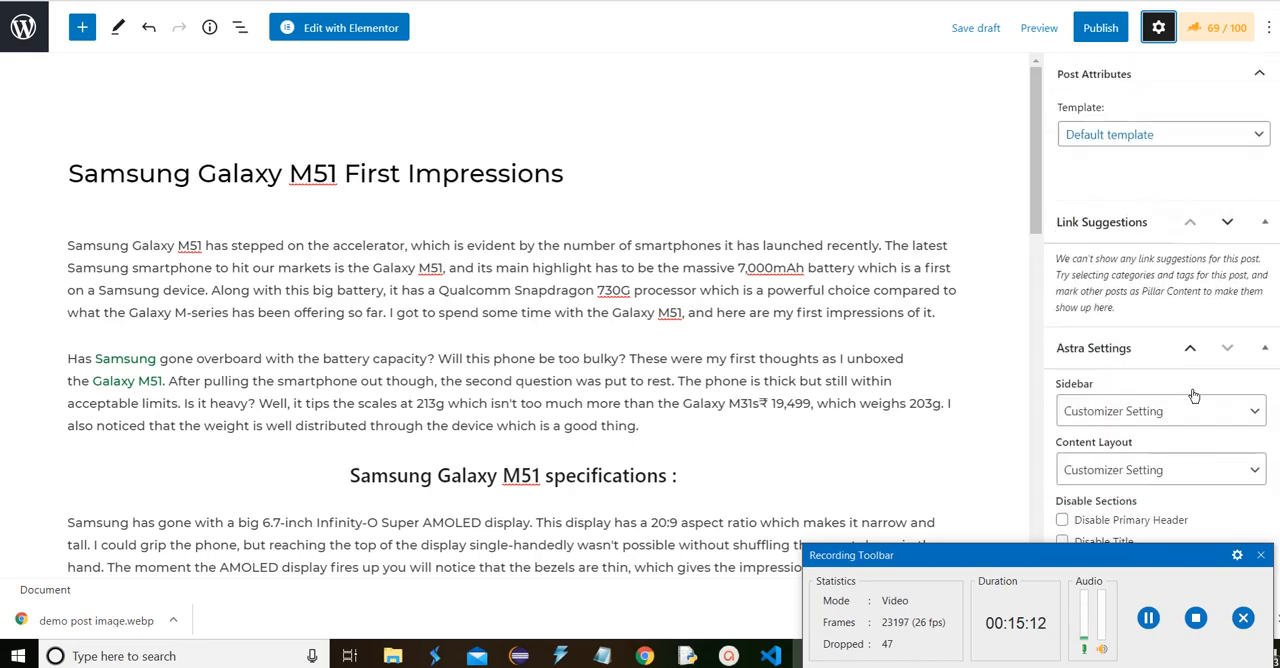
pyautogui.scroll(1, 1191, 397)
pyautogui.scroll(3, 1191, 397)
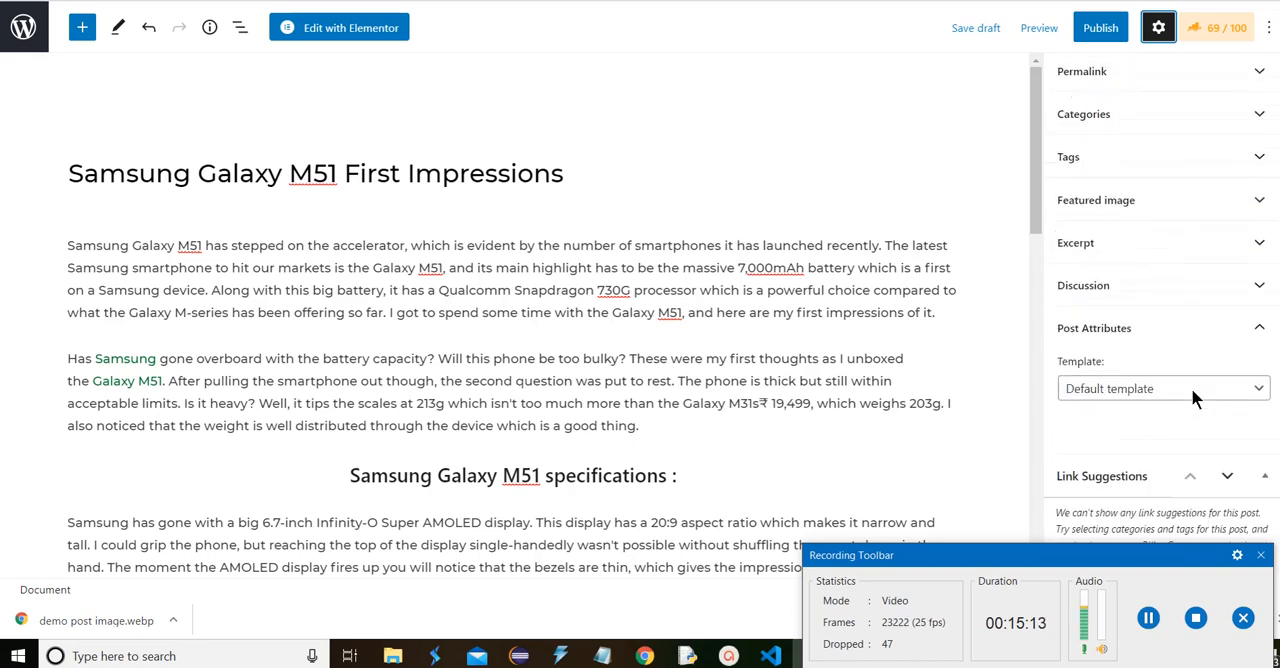
pyautogui.click(1160, 203)
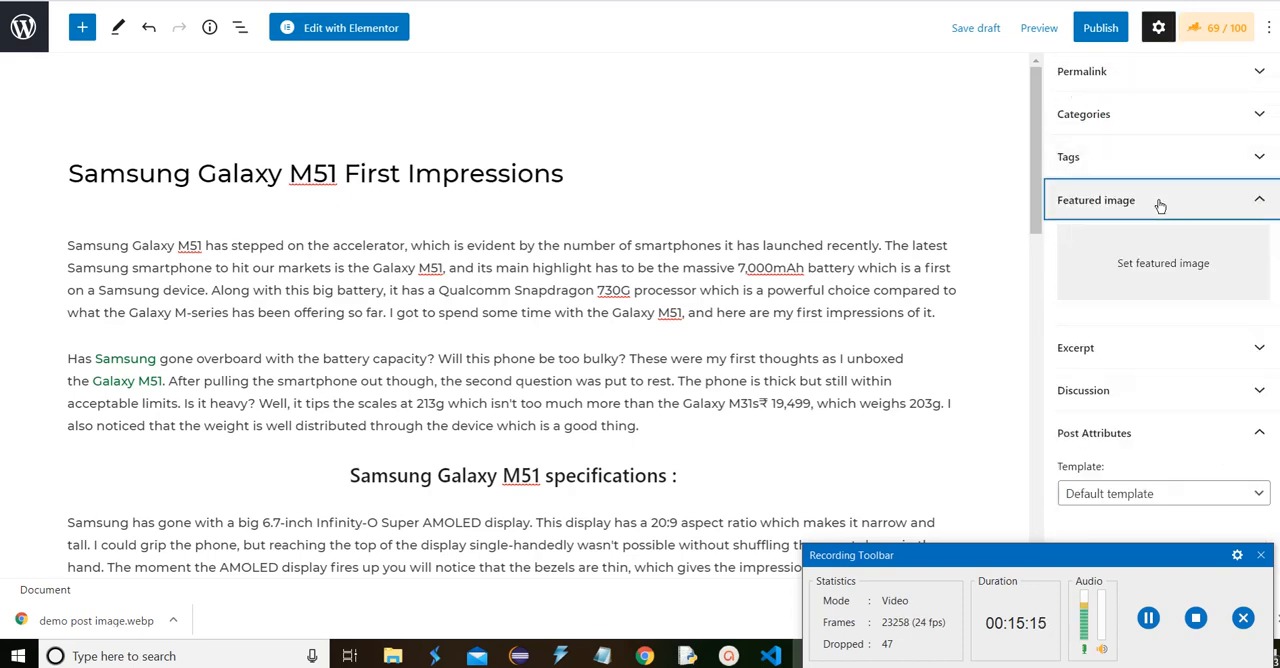
pyautogui.click(1174, 288)
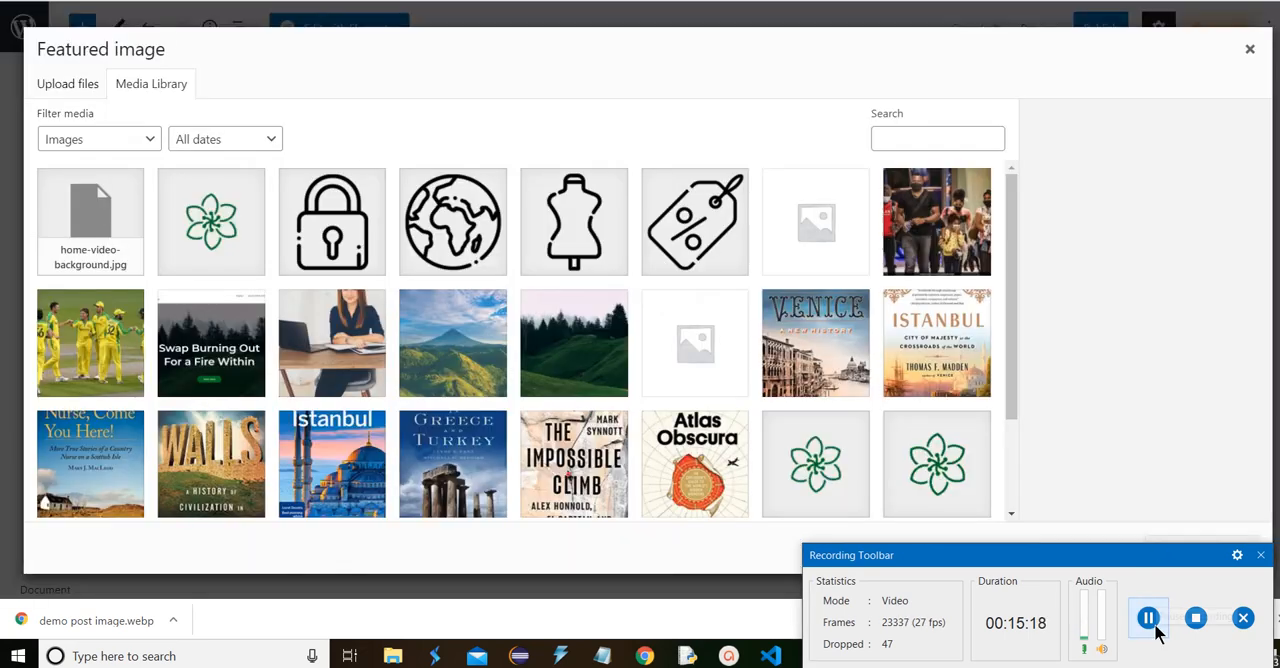
# Try to upload "demo post image.webp" as the featured image and dismiss the rejected file
pyautogui.click(66, 86)
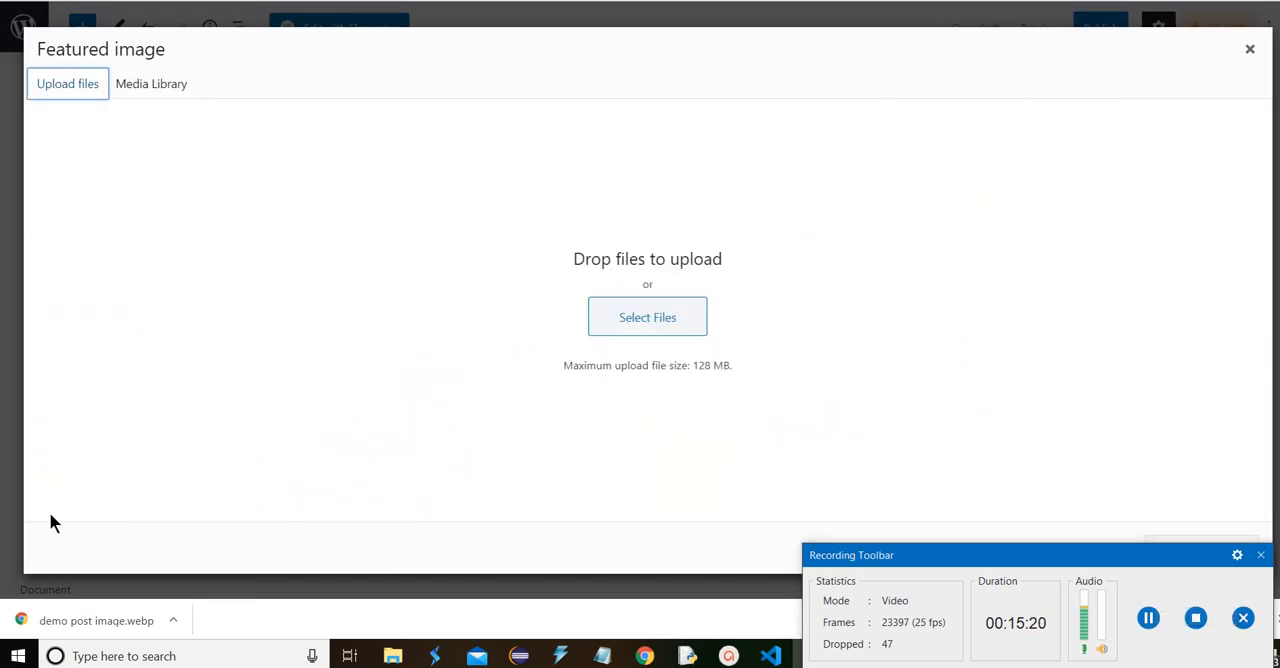
pyautogui.moveTo(94, 626); pyautogui.dragTo(532, 345)
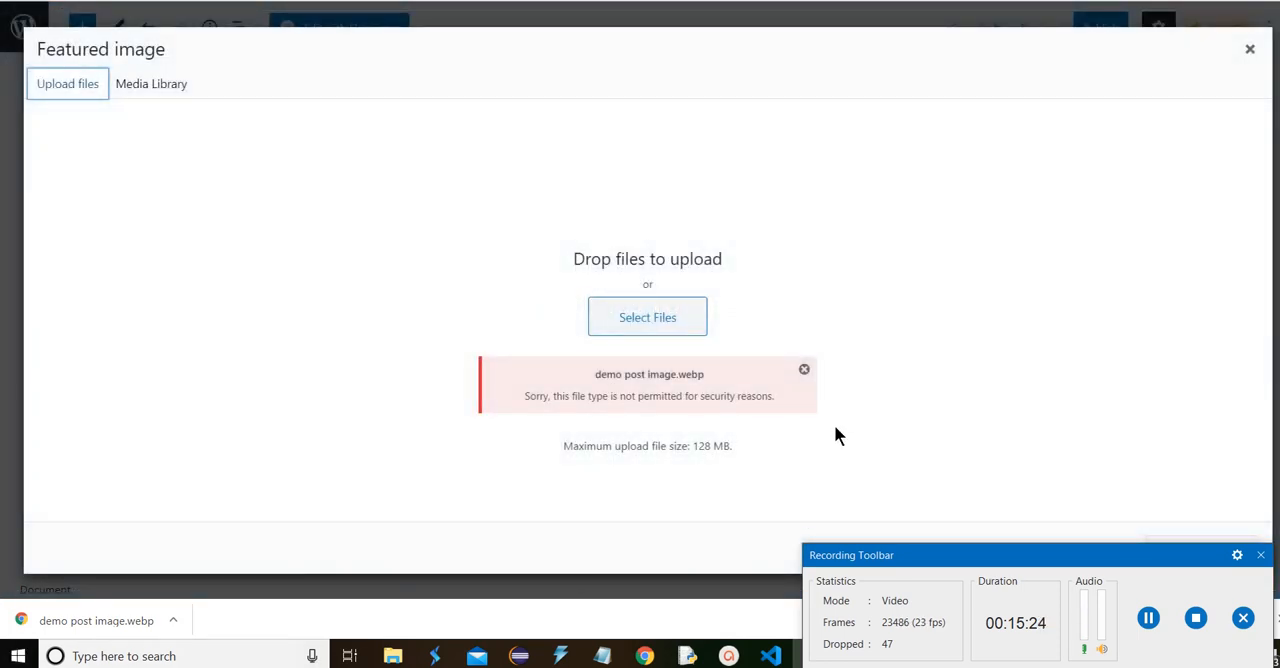
pyautogui.click(805, 371)
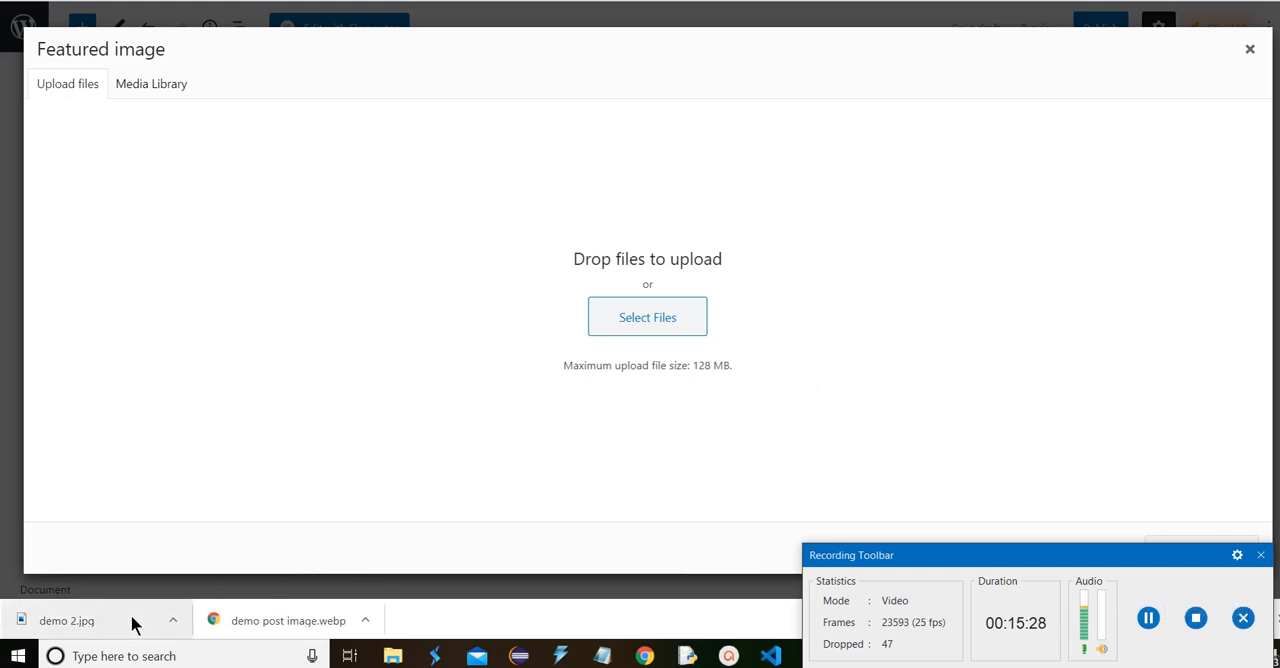
# Upload "demo 2.jpg", give it the alt text "Samsung Galaxy M51", and set it as the featured image
pyautogui.moveTo(90, 617); pyautogui.dragTo(352, 489)
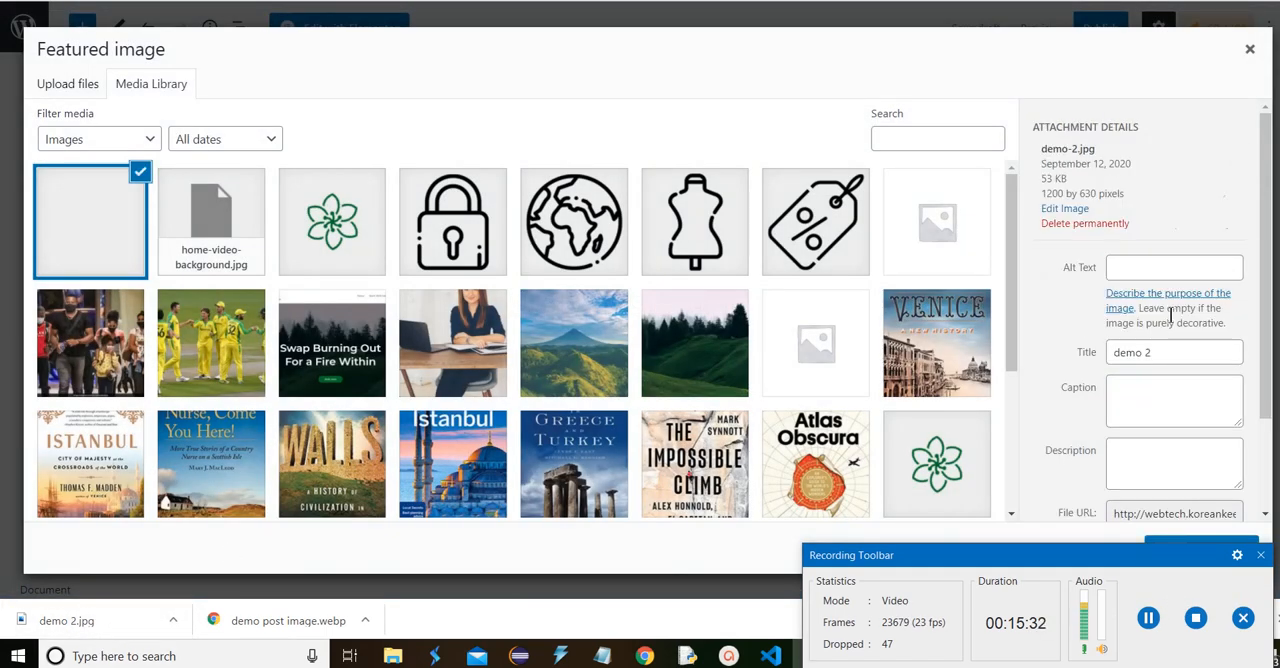
pyautogui.click(1158, 268)
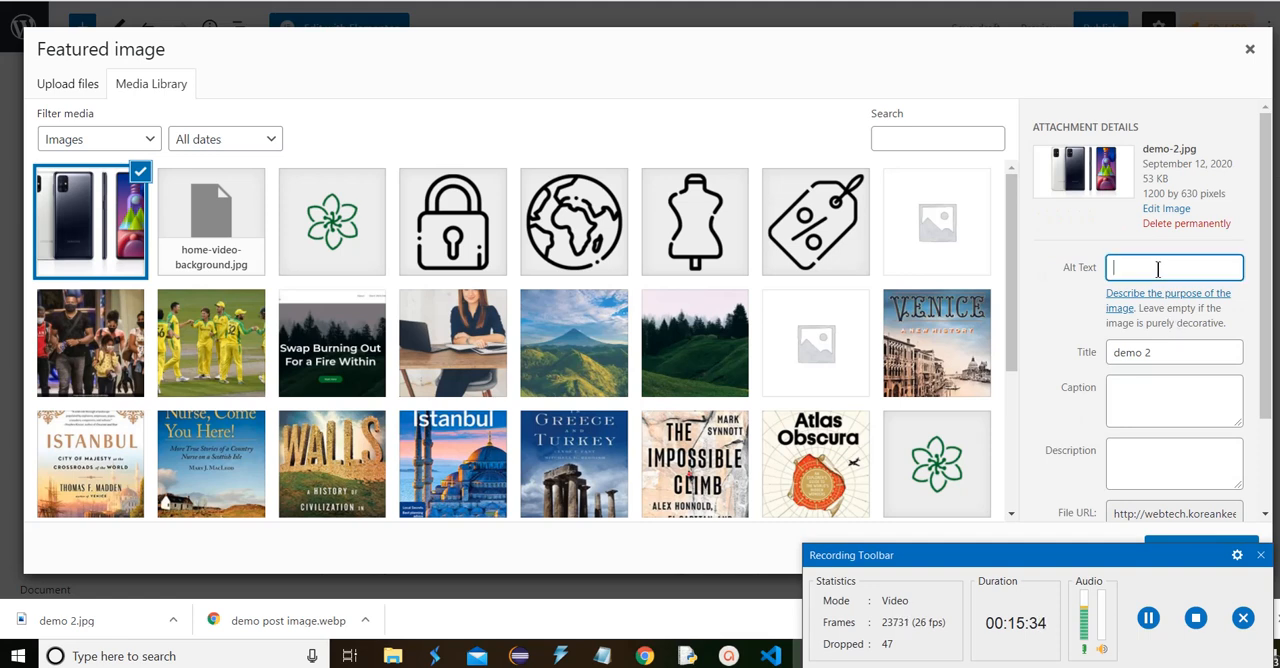
pyautogui.hotkey('ctrl', 'v')
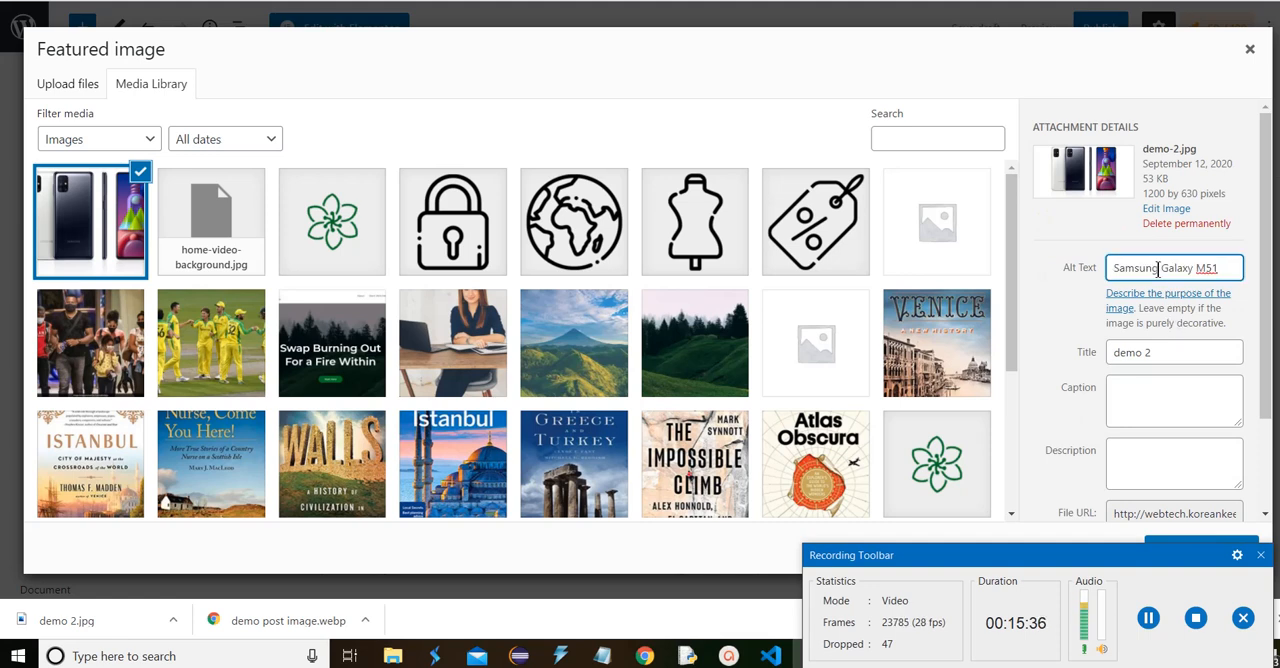
pyautogui.scroll(-2, 1158, 268)
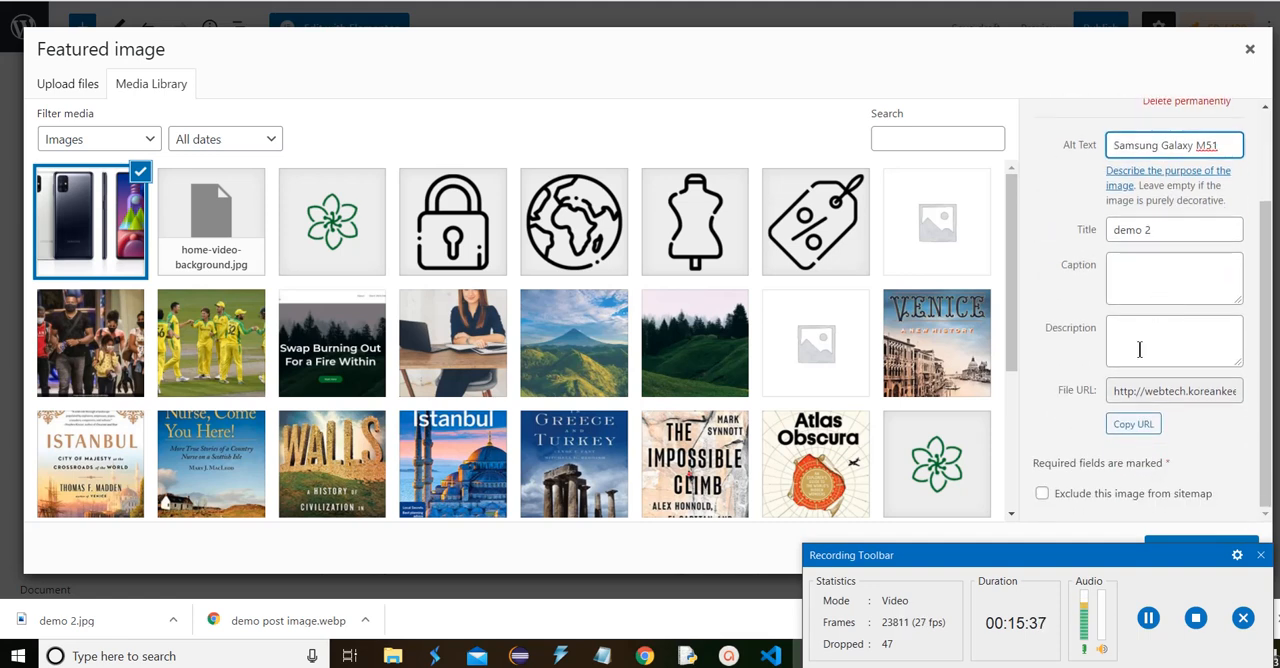
pyautogui.click(1128, 566)
pyautogui.moveTo(1127, 570); pyautogui.dragTo(1127, 600)
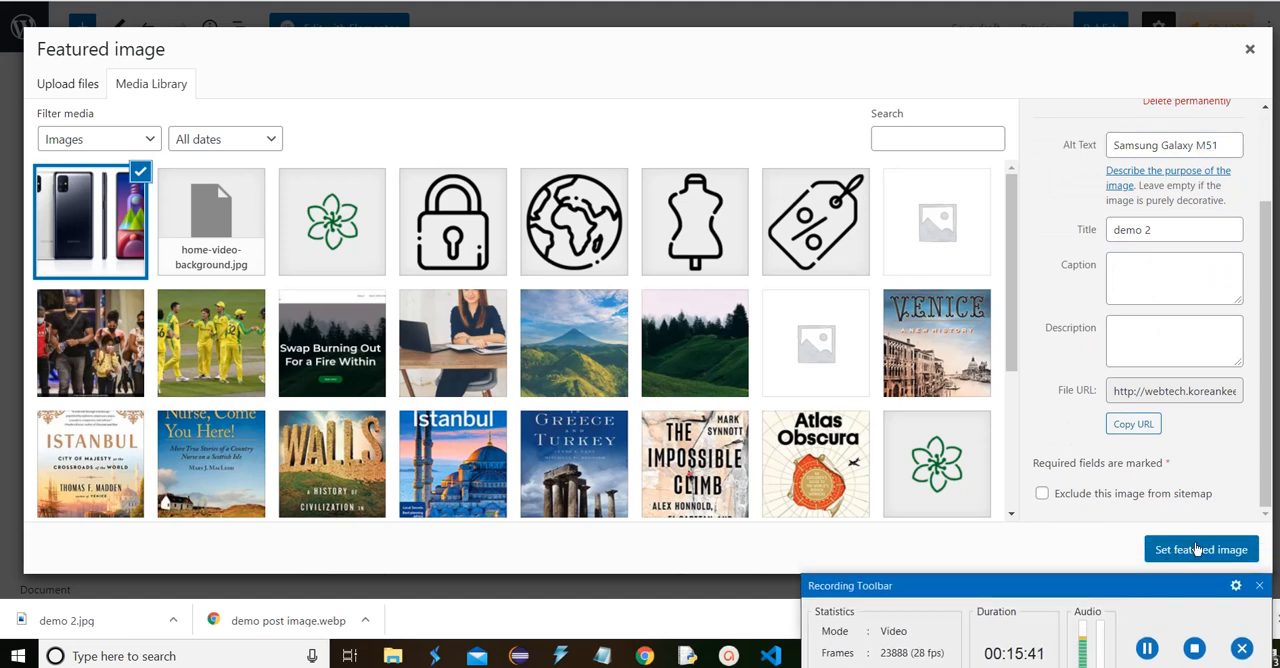
pyautogui.click(1197, 549)
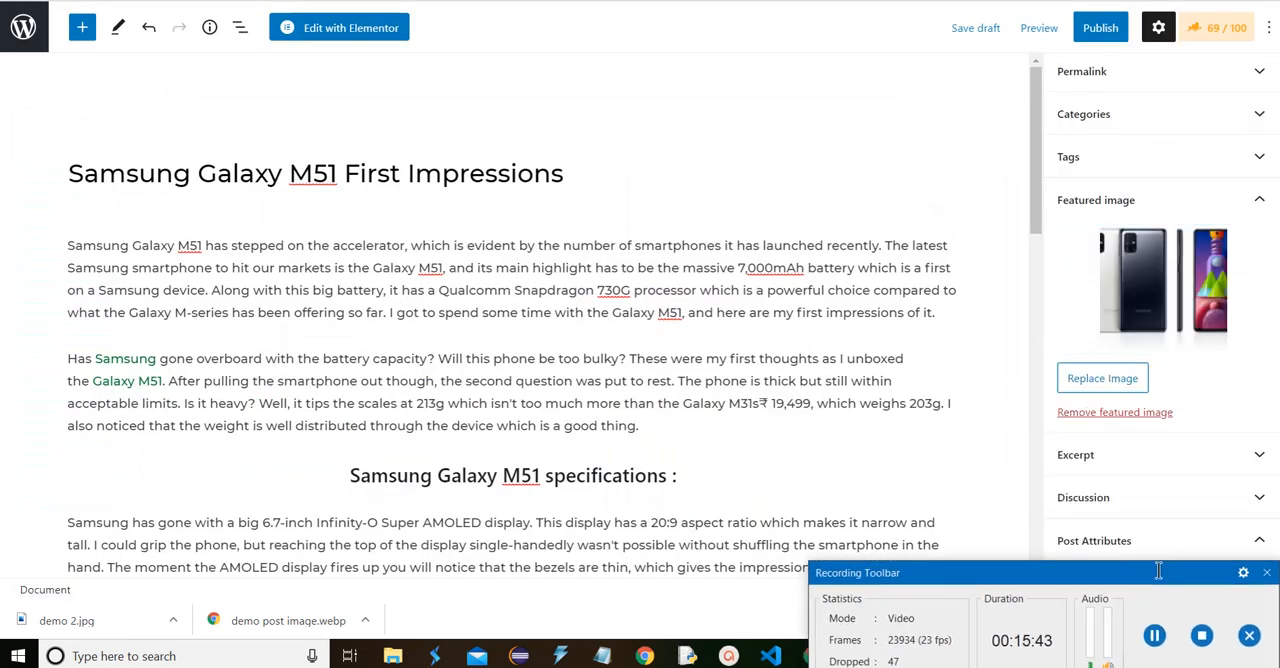
# Return to the Rank Math checks and expand the Additional section to examine the image alt text and keyword density items
pyautogui.click(1222, 27)
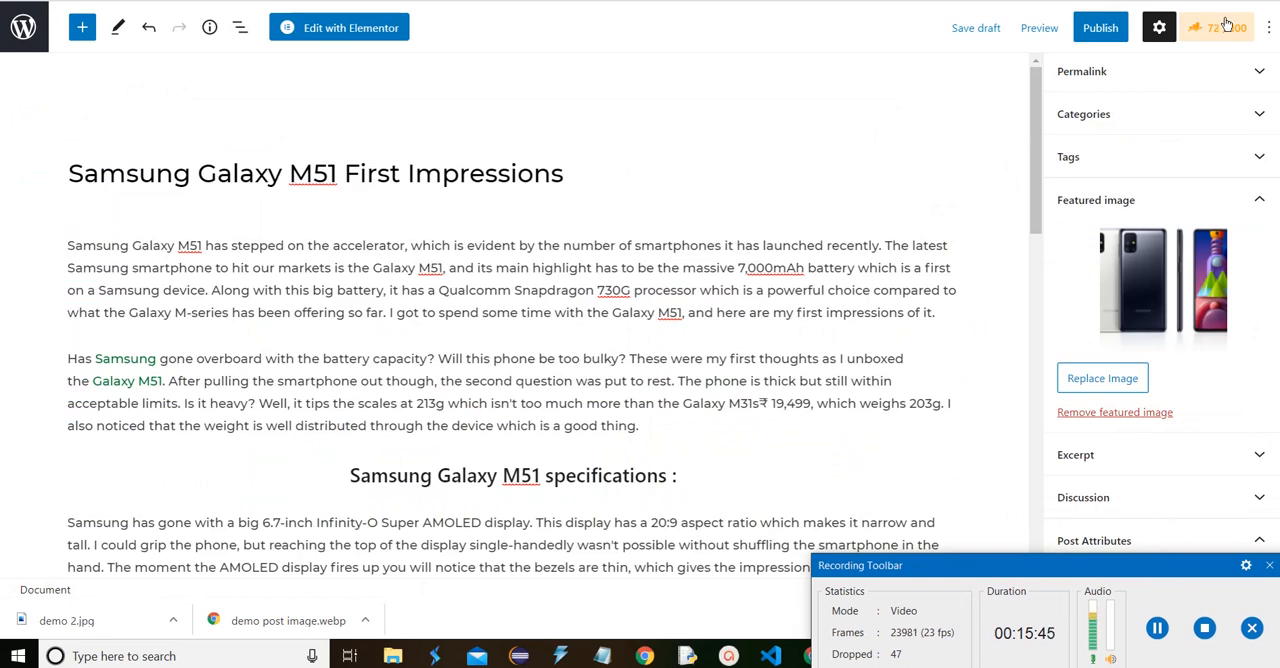
pyautogui.scroll(-3, 1120, 384)
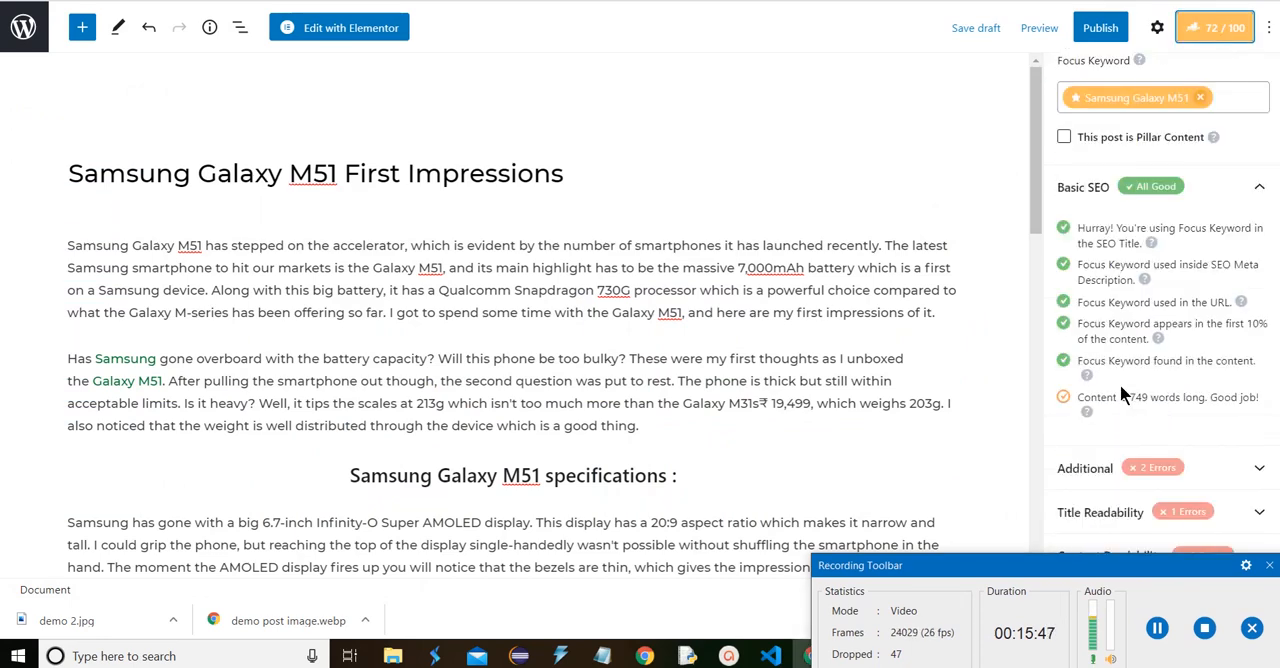
pyautogui.scroll(-3, 1137, 462)
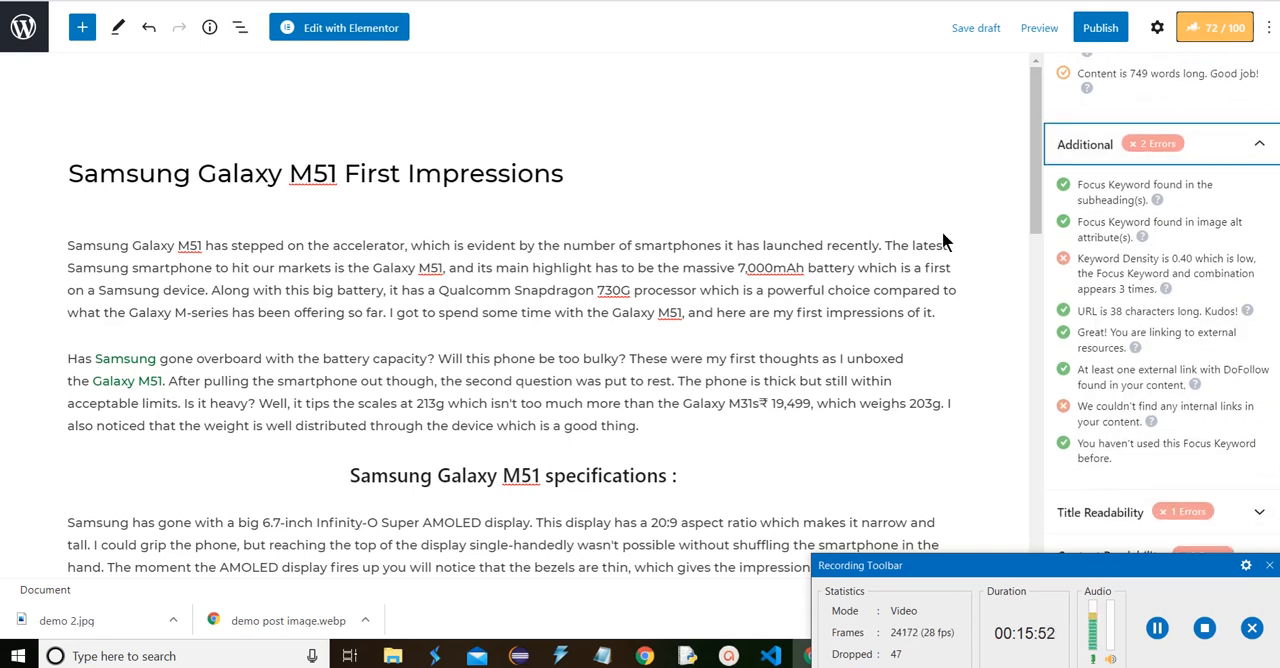
# Delete "ships the" from the charger paragraph's first sentence so that it begins with "Samsung Galaxy M51 with a 25W charger"
pyautogui.scroll(-3, 517, 370)
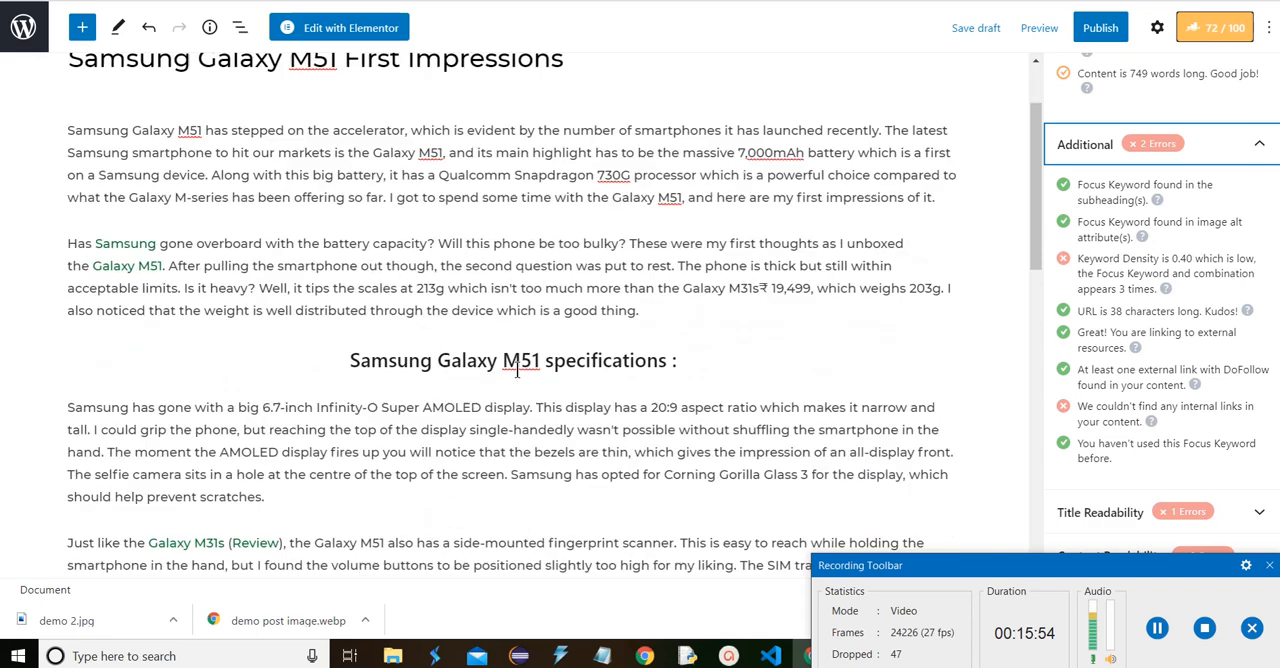
pyautogui.scroll(-2, 517, 370)
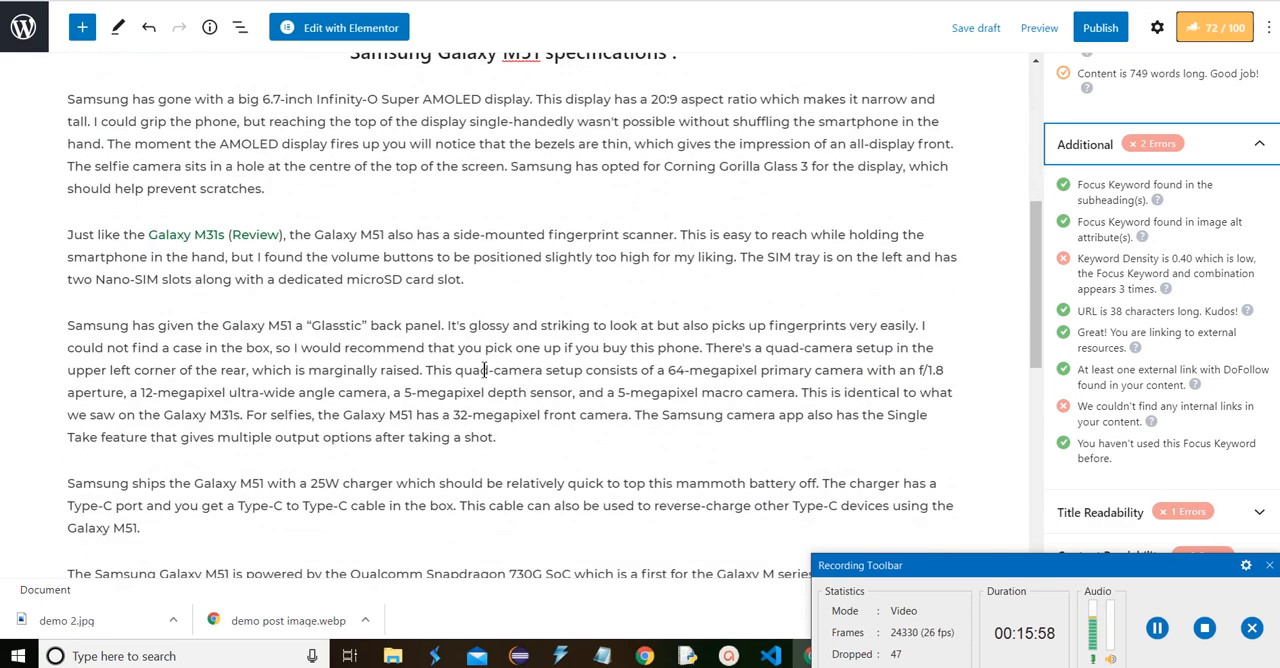
pyautogui.scroll(5, 240, 470)
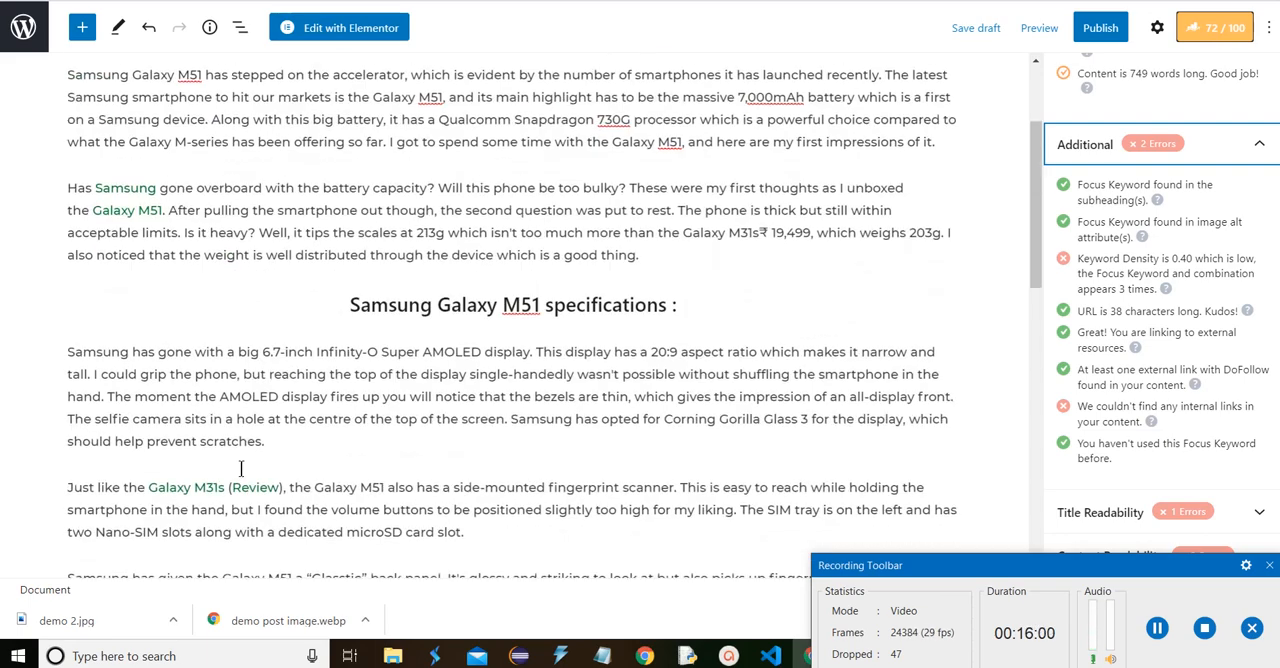
pyautogui.scroll(-5, 242, 468)
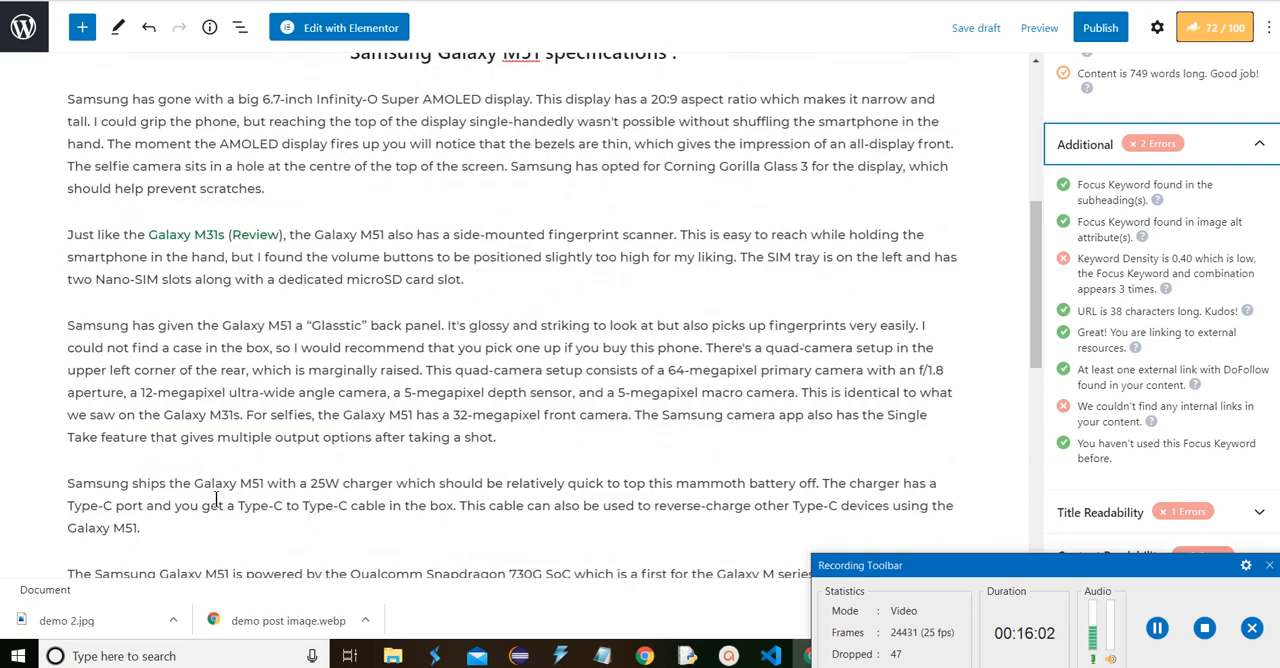
pyautogui.click(195, 484)
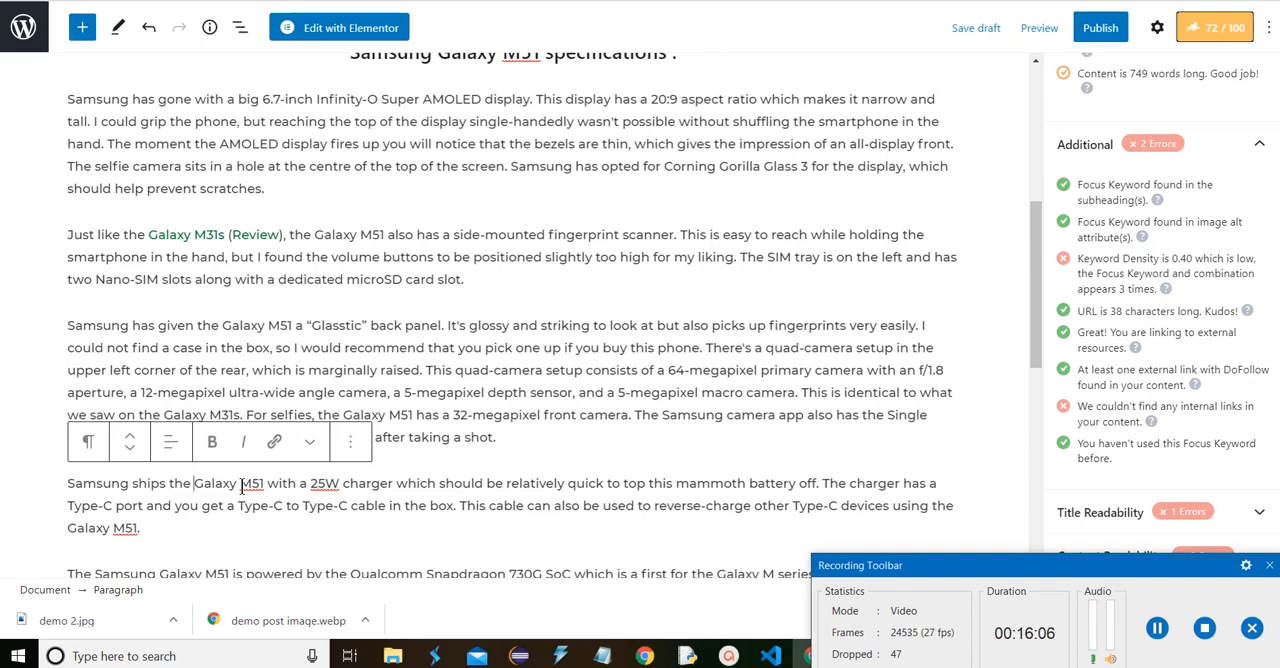
pyautogui.press('BackSpace')
pyautogui.press('BackSpace')
pyautogui.press('BackSpace')
pyautogui.press('BackSpace')
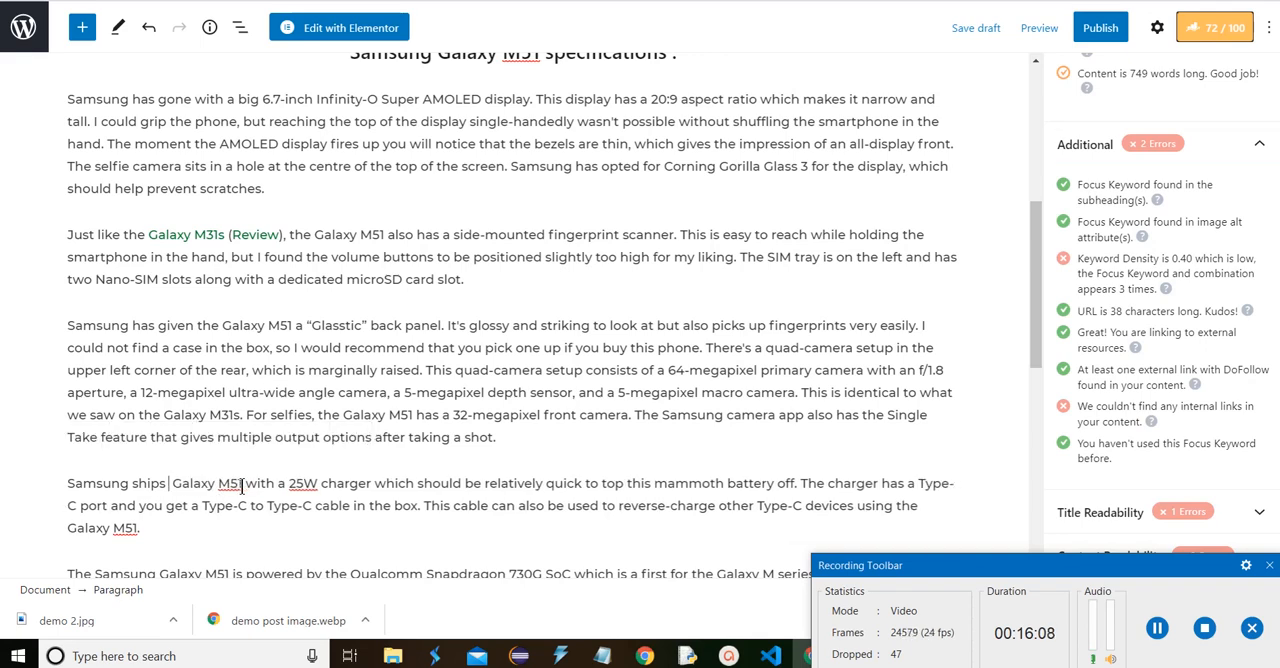
pyautogui.press('BackSpace')
pyautogui.press('BackSpace')
pyautogui.press('BackSpace')
pyautogui.press('BackSpace')
pyautogui.press('BackSpace')
pyautogui.press('BackSpace')
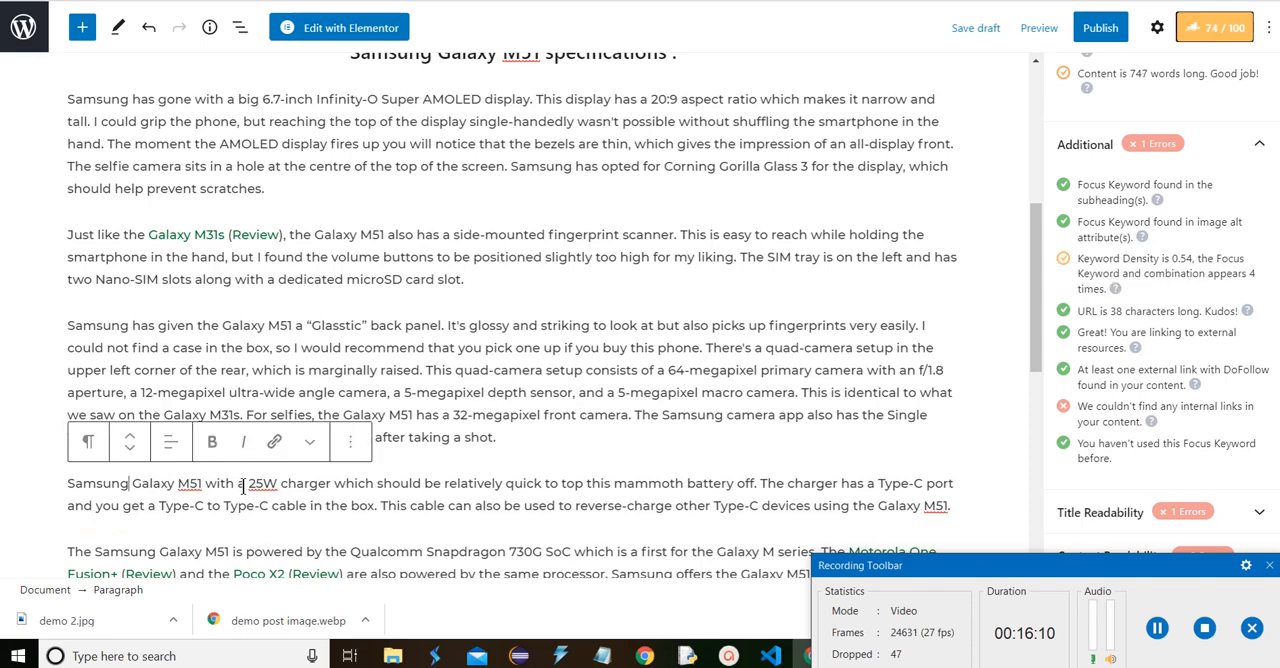
# Replace the first "Galaxy M51" in the "On the software front" paragraph with the copied "Samsung Galaxy M51"
pyautogui.scroll(-2, 215, 408)
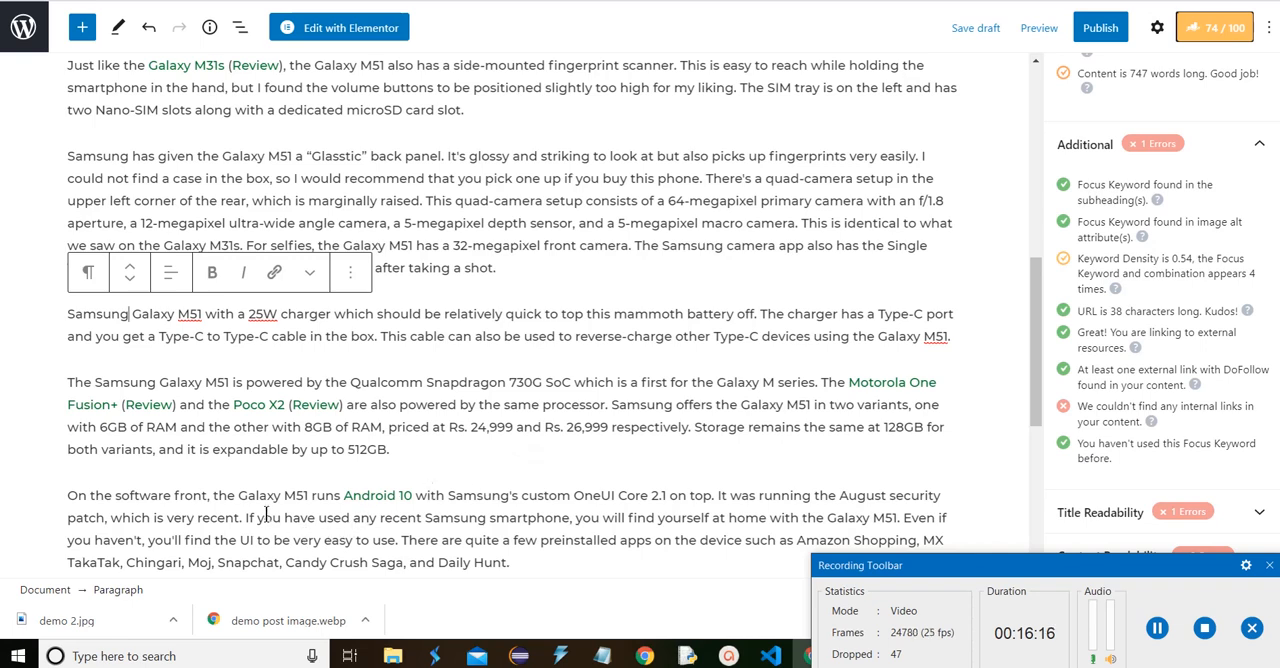
pyautogui.click(311, 495)
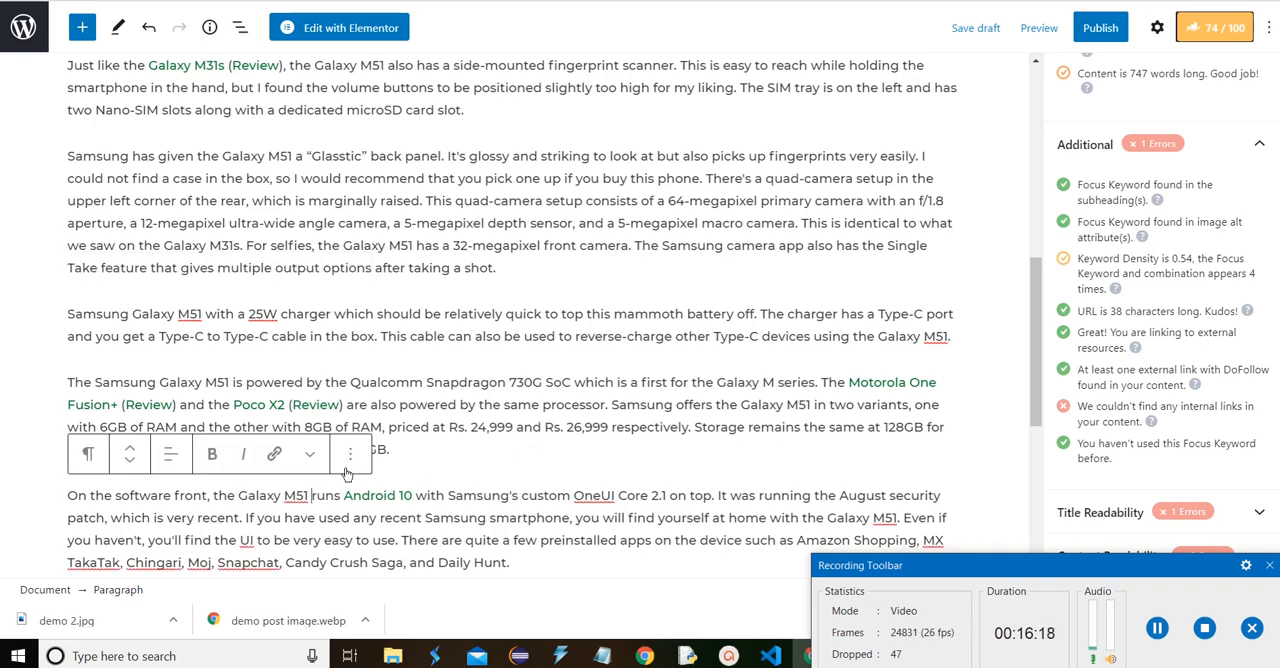
pyautogui.press('BackSpace')
pyautogui.press('BackSpace')
pyautogui.press('BackSpace')
pyautogui.press('BackSpace')
pyautogui.press('BackSpace')
pyautogui.press('BackSpace')
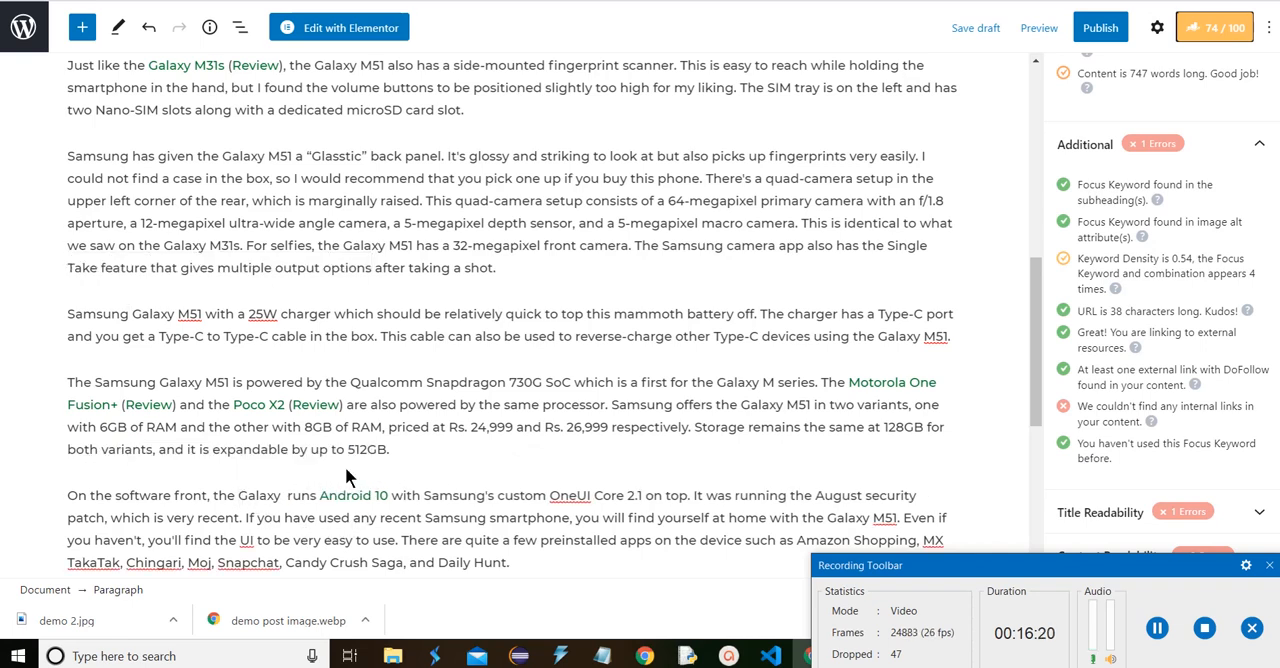
pyautogui.press('BackSpace')
pyautogui.press('BackSpace')
pyautogui.press('BackSpace')
pyautogui.press('BackSpace')
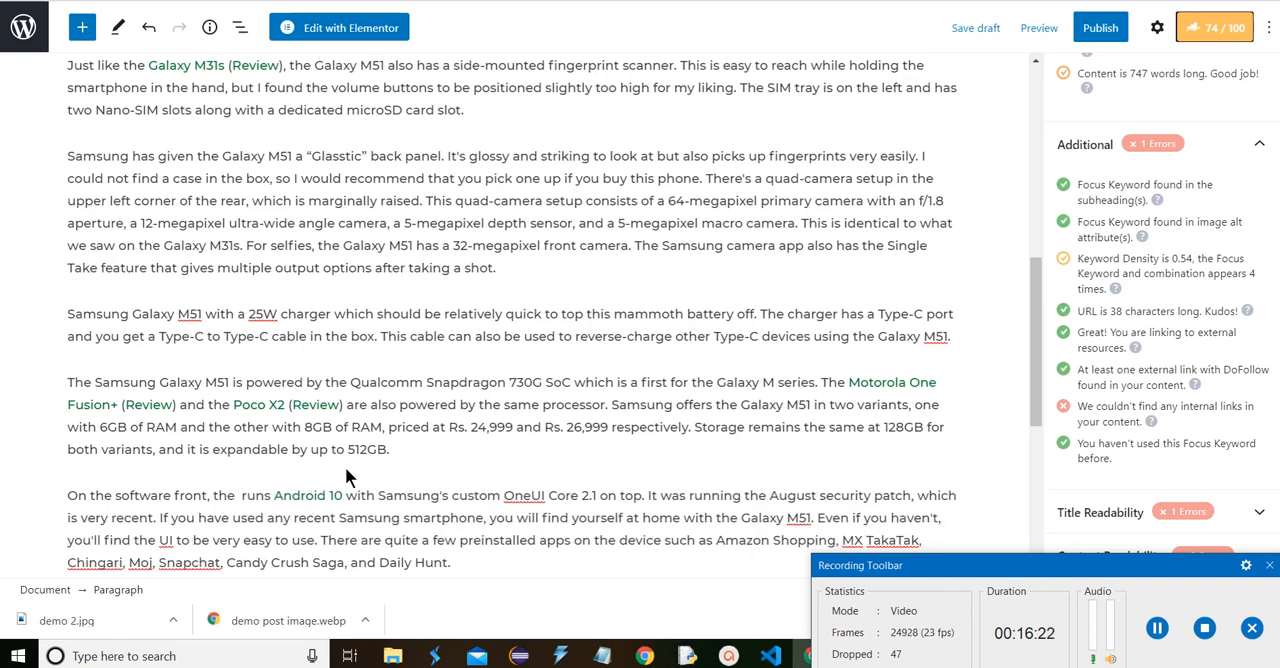
pyautogui.write('Samsung Galaxy M51')
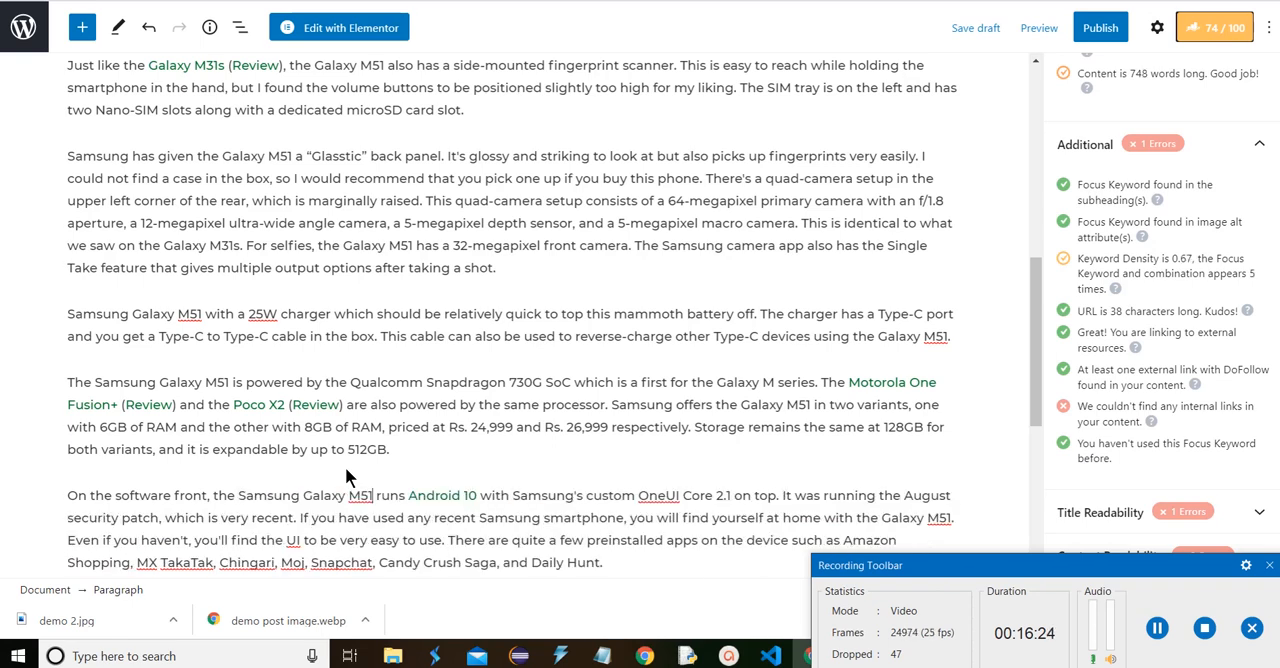
# Replace "Galaxy M51" at the start of the article's final paragraph with the copied "Samsung Galaxy M51"
pyautogui.scroll(-3, 494, 493)
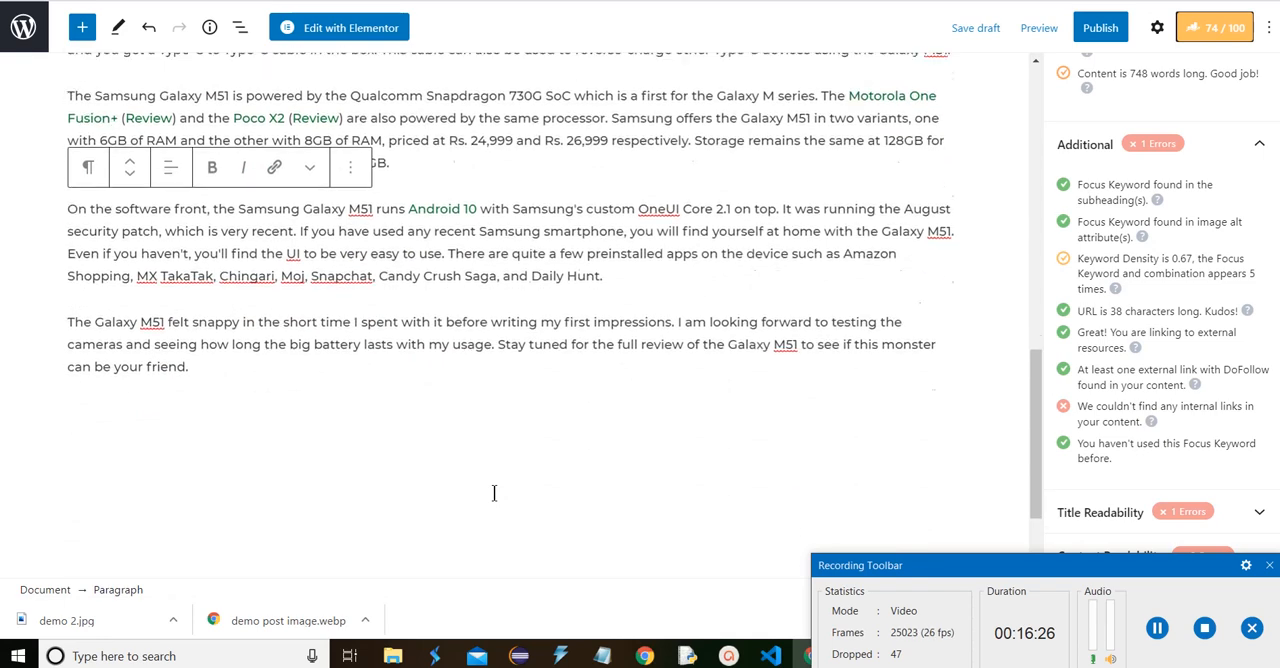
pyautogui.scroll(-1, 494, 493)
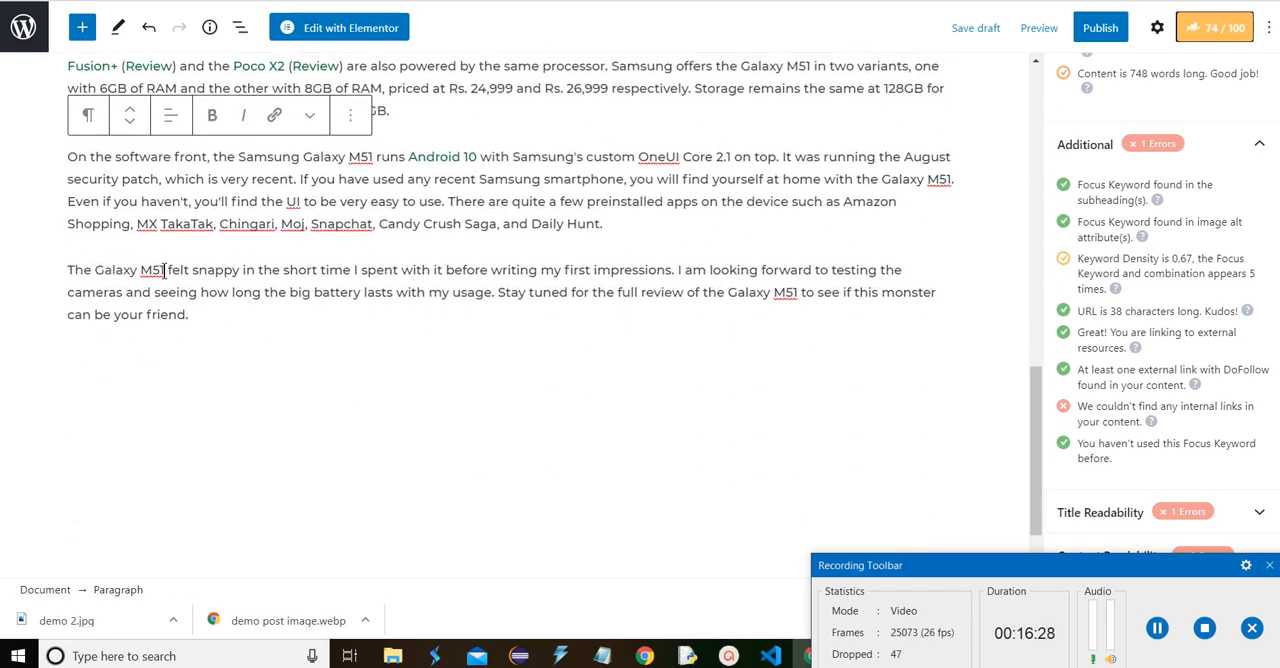
pyautogui.click(164, 270)
pyautogui.press('BackSpace')
pyautogui.press('BackSpace')
pyautogui.press('BackSpace')
pyautogui.press('BackSpace')
pyautogui.press('BackSpace')
pyautogui.press('BackSpace')
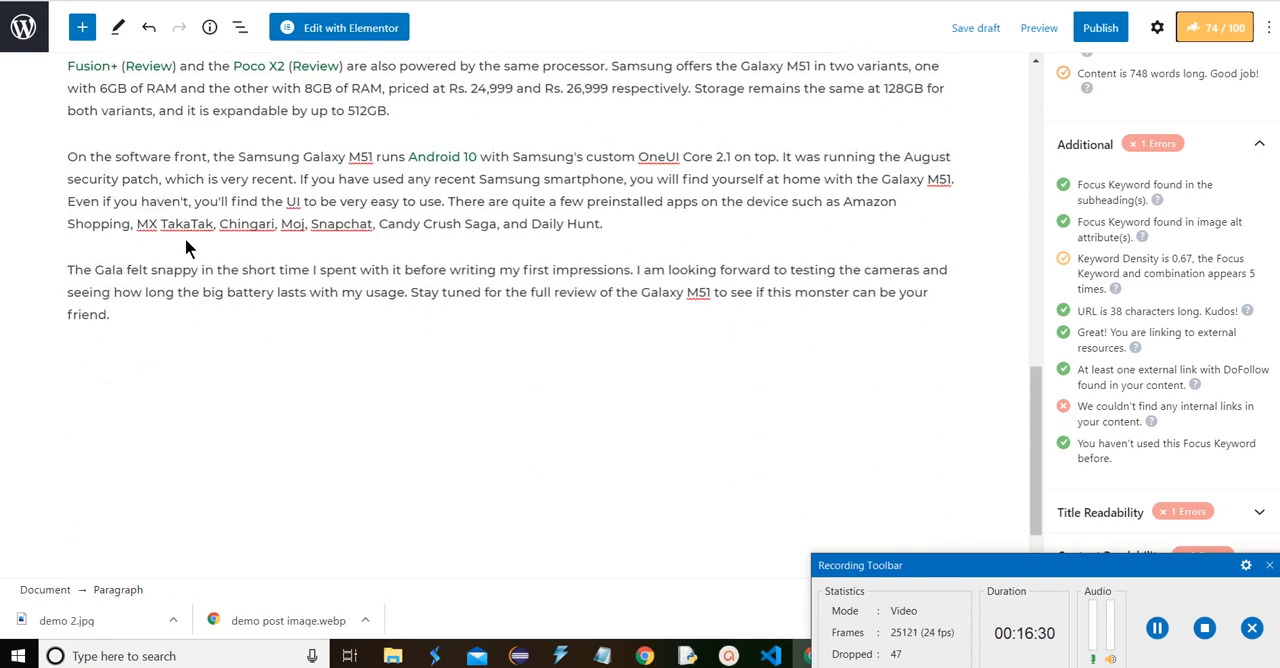
pyautogui.press('BackSpace')
pyautogui.press('BackSpace')
pyautogui.press('BackSpace')
pyautogui.press('BackSpace')
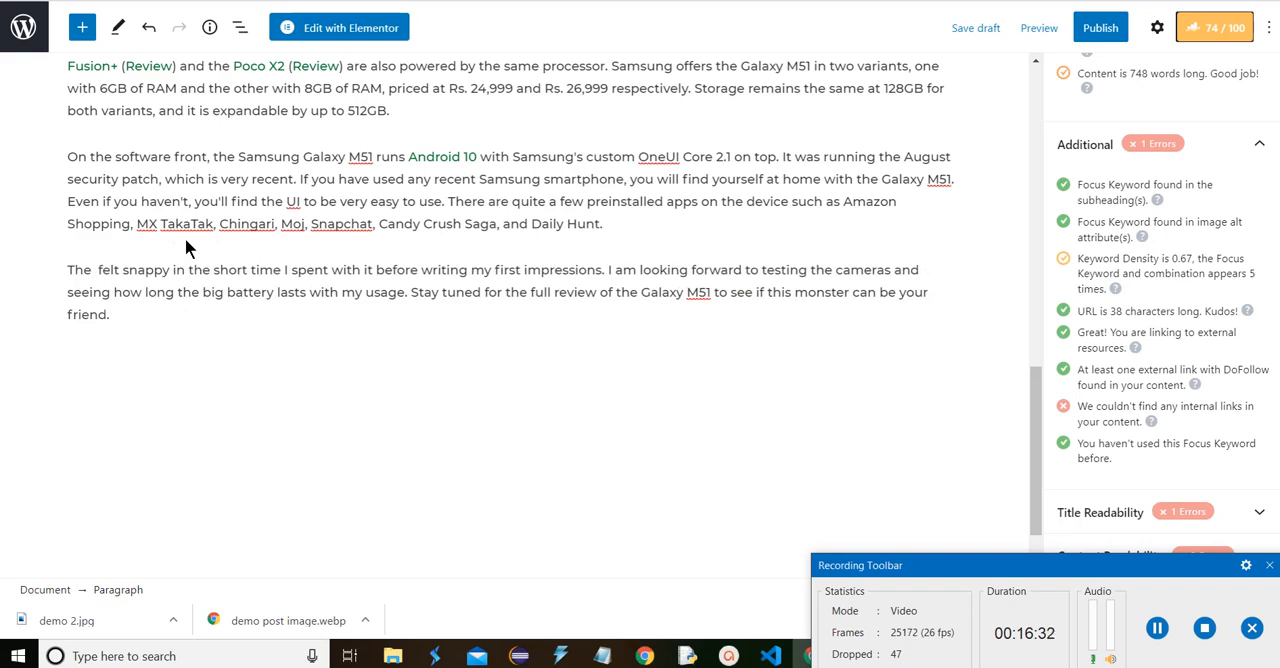
pyautogui.write('Samsung Galaxy M51')
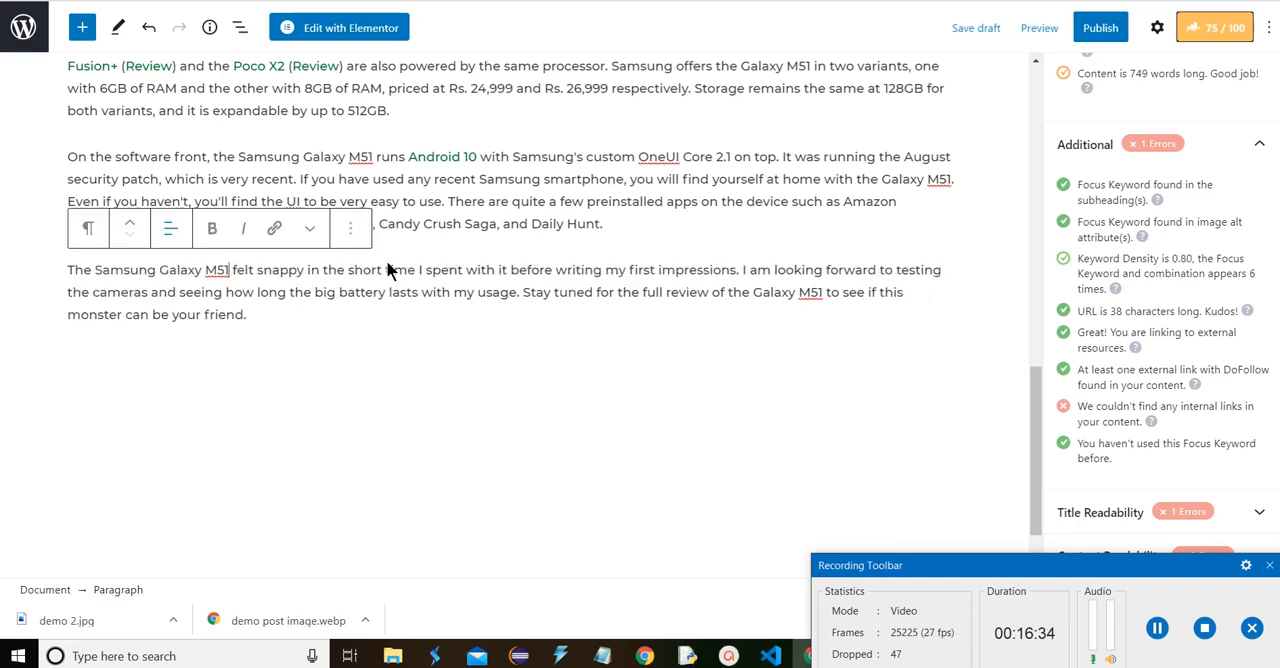
# Replace the linked "Galaxy M51." in the "Has Samsung gone overboard" paragraph with the copied "Samsung Galaxy M51" followed by a full stop
pyautogui.scroll(2, 481, 316)
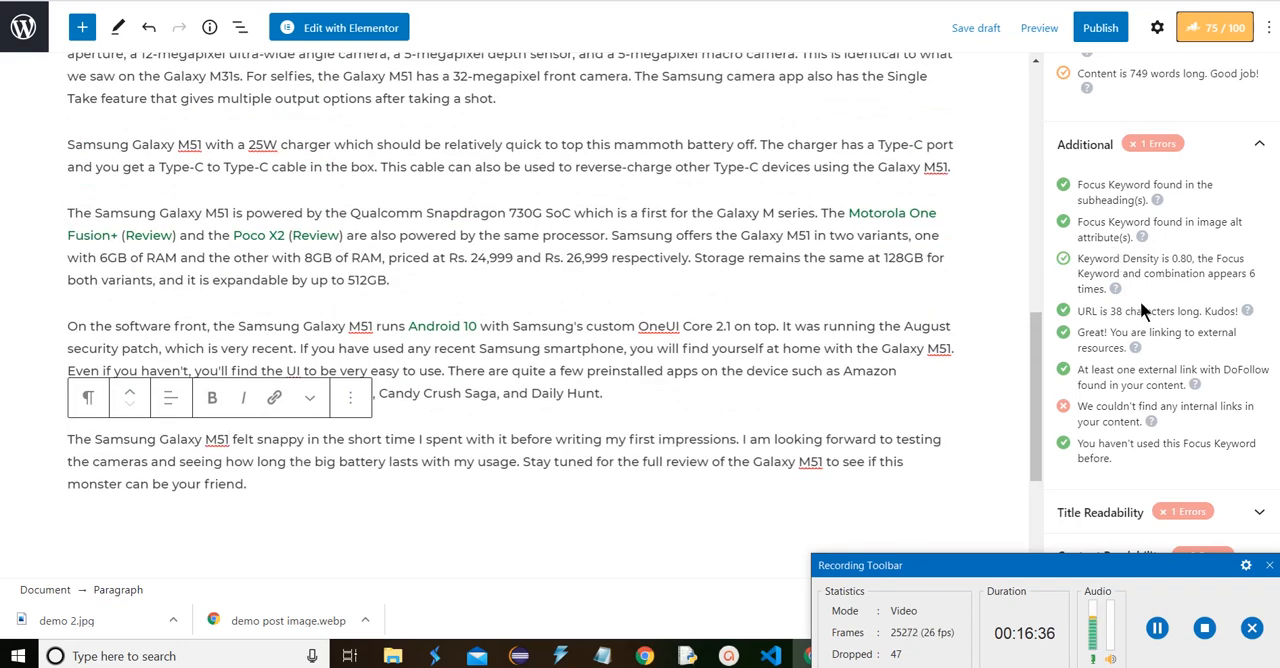
pyautogui.scroll(2, 822, 222)
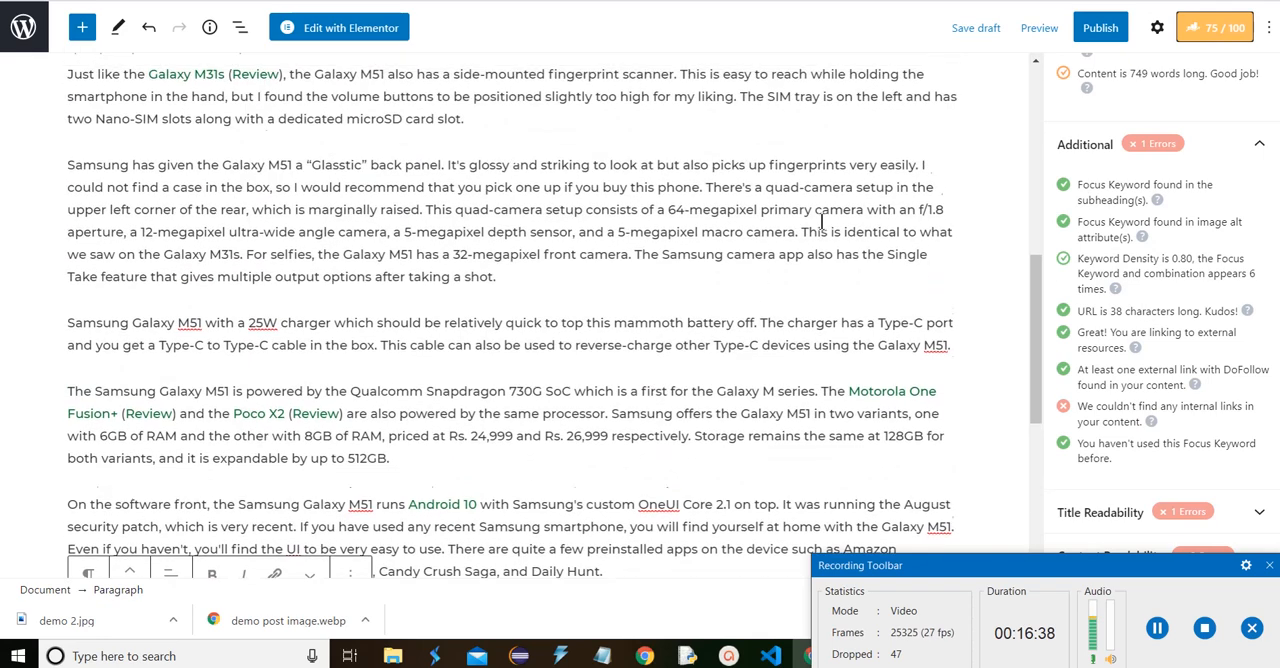
pyautogui.scroll(1, 822, 222)
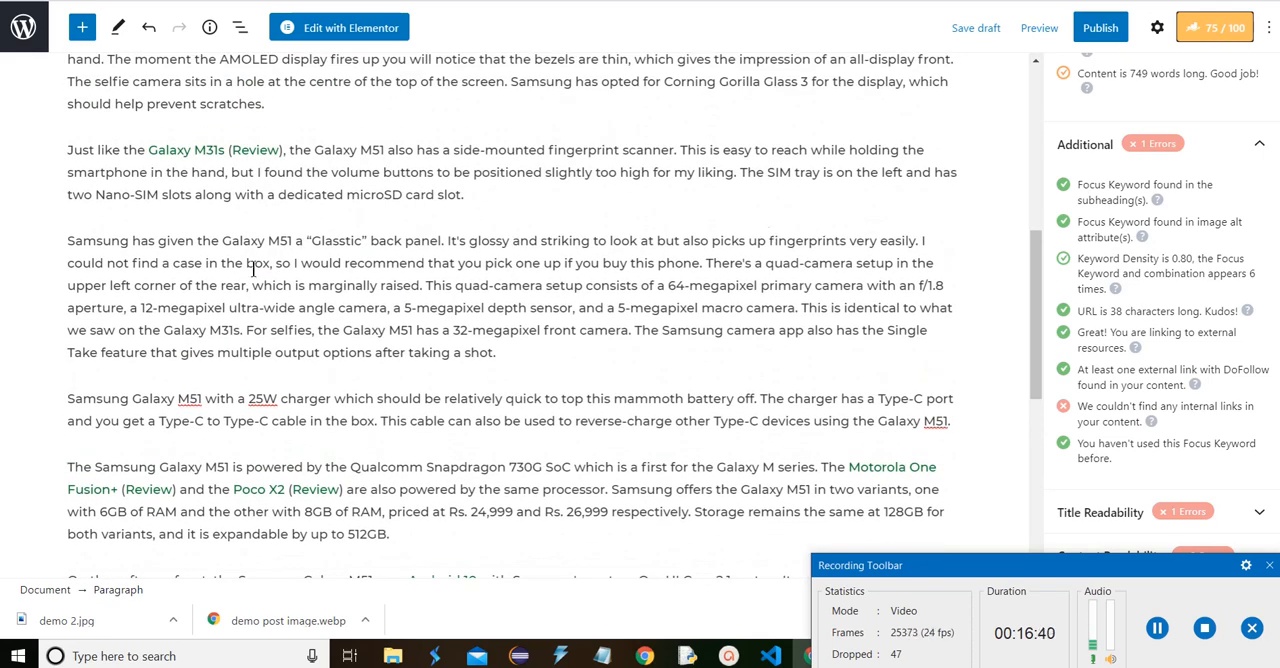
pyautogui.scroll(2, 252, 268)
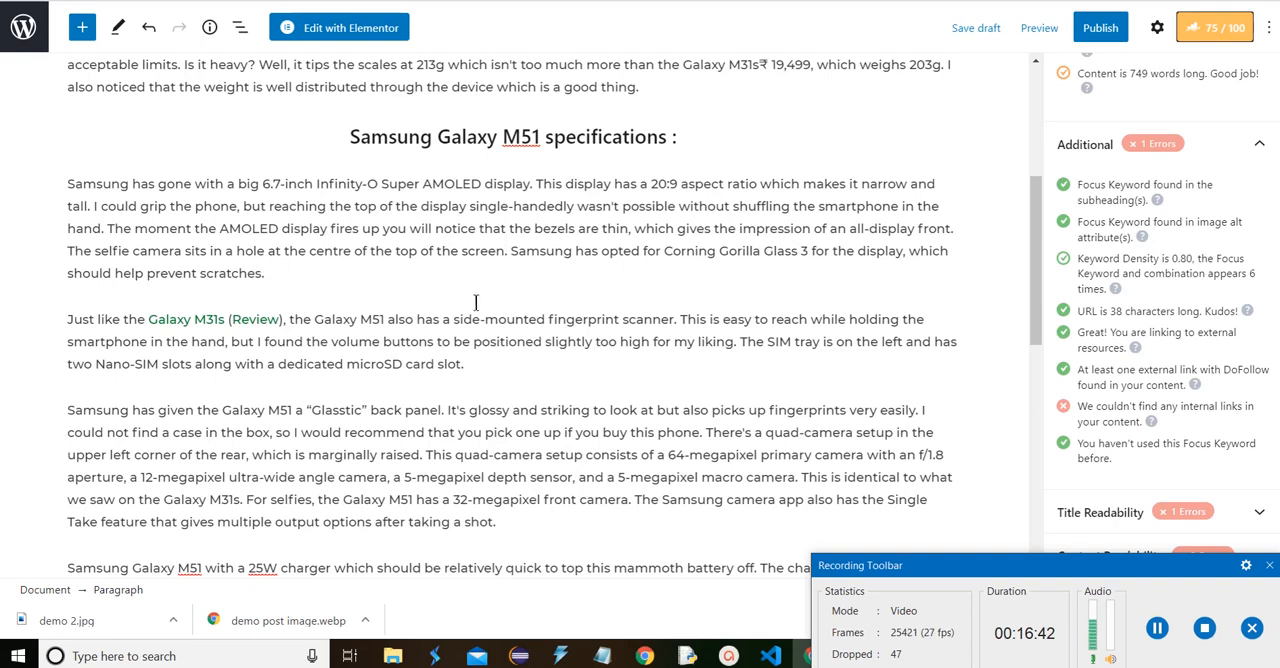
pyautogui.scroll(3, 604, 331)
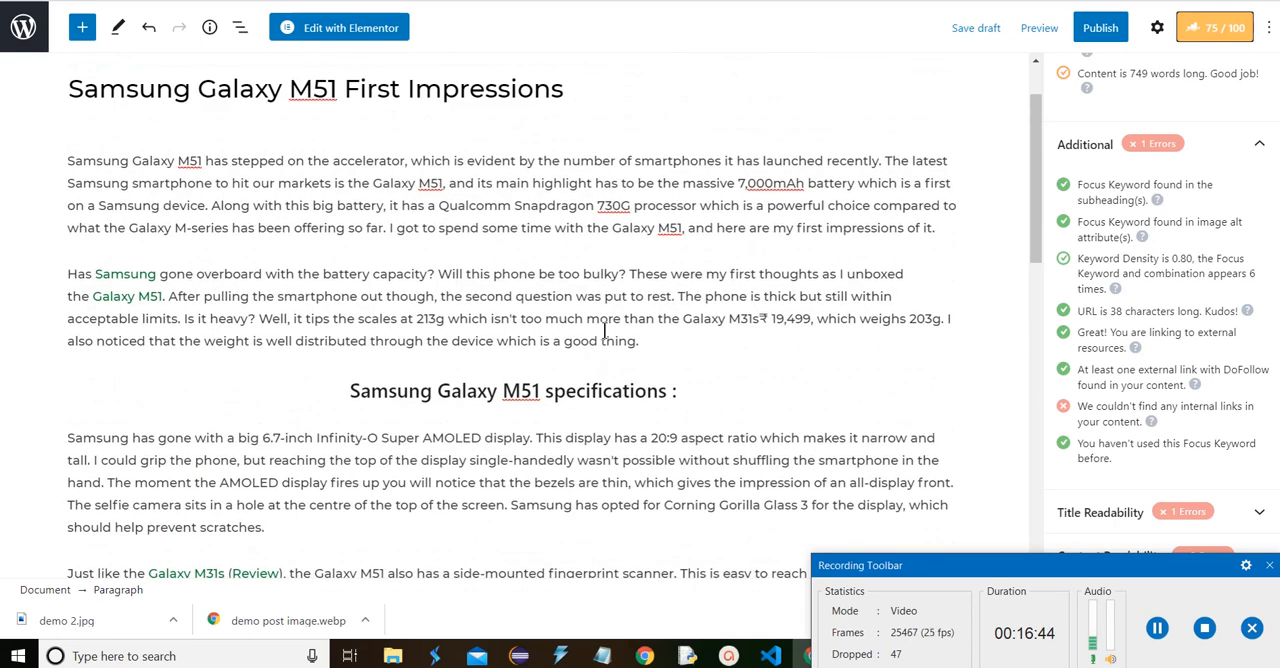
pyautogui.click(171, 290)
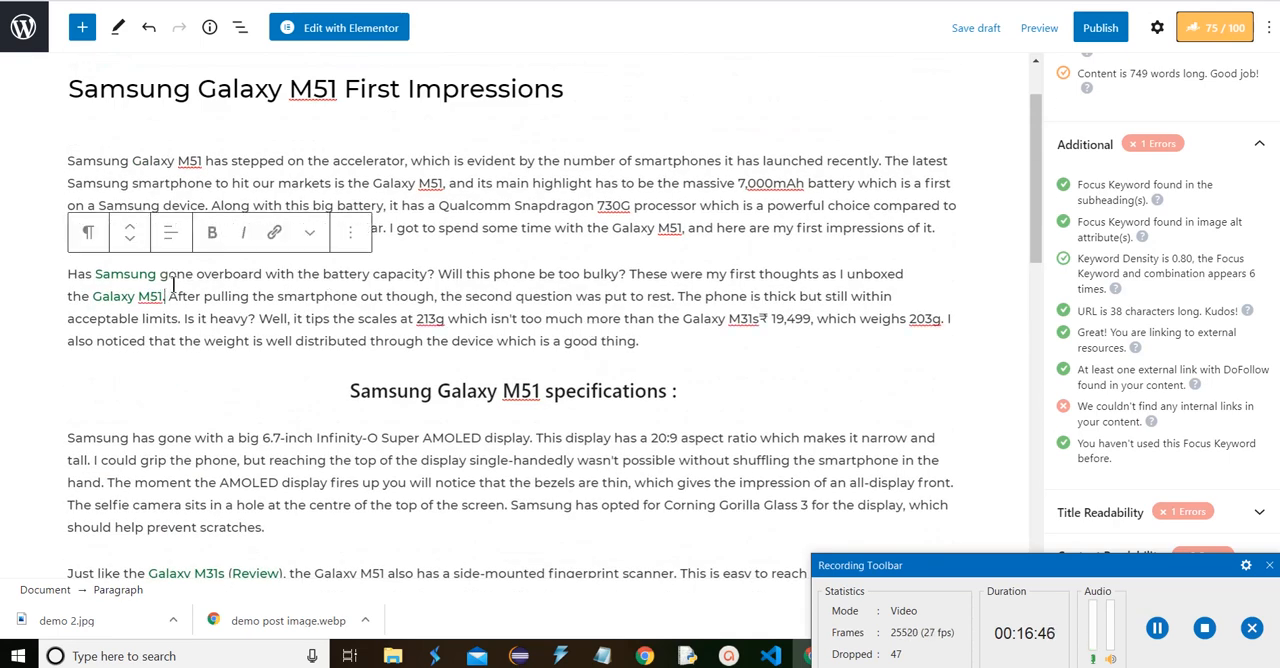
pyautogui.press('BackSpace')
pyautogui.press('BackSpace')
pyautogui.press('BackSpace')
pyautogui.press('BackSpace')
pyautogui.press('BackSpace')
pyautogui.press('BackSpace')
pyautogui.press('BackSpace')
pyautogui.press('BackSpace')
pyautogui.press('BackSpace')
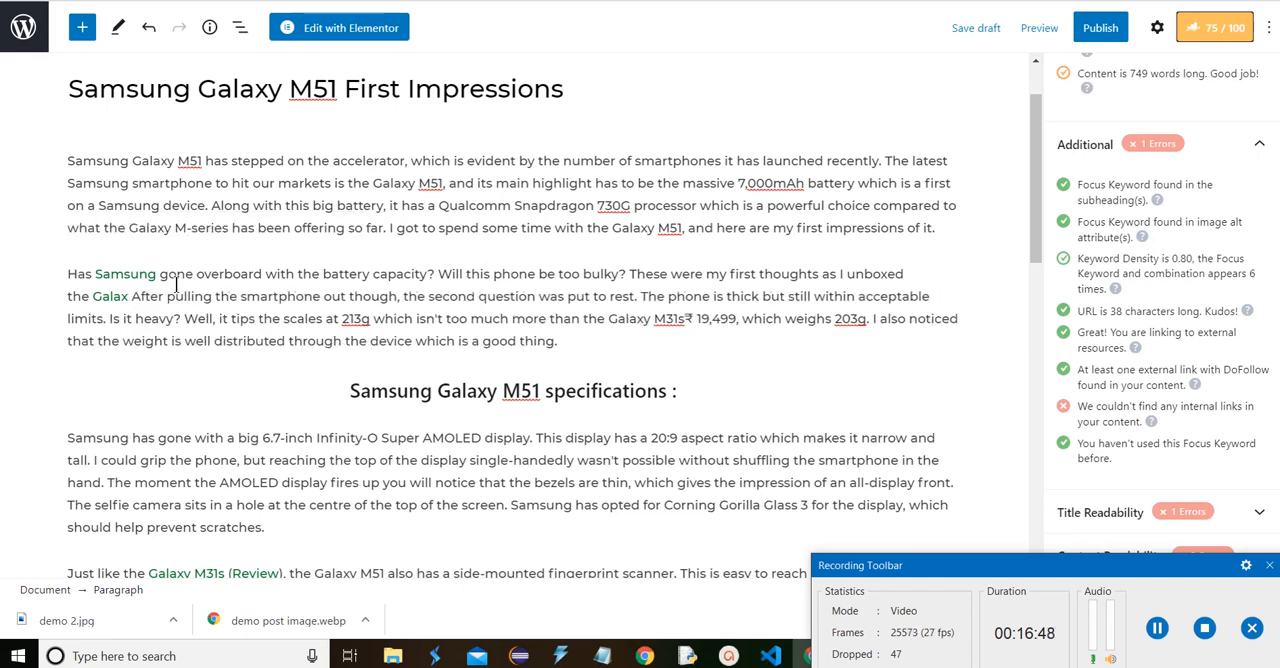
pyautogui.press('BackSpace')
pyautogui.press('BackSpace')
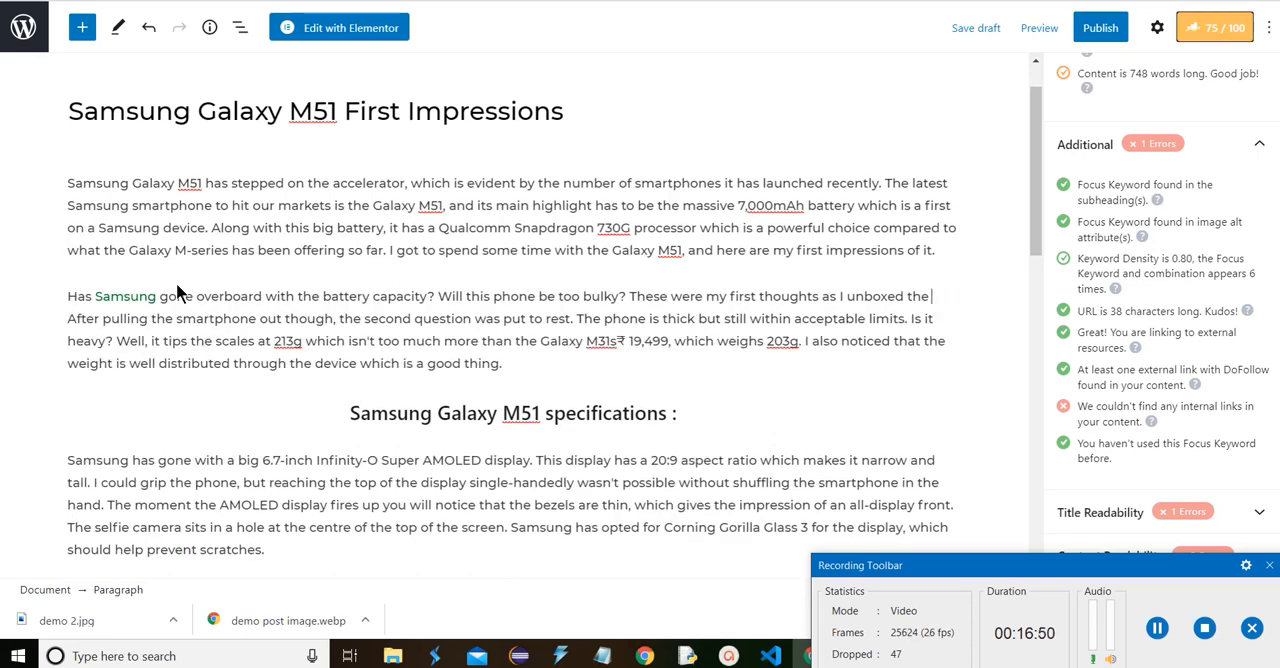
pyautogui.write('Samsung Galaxy M51')
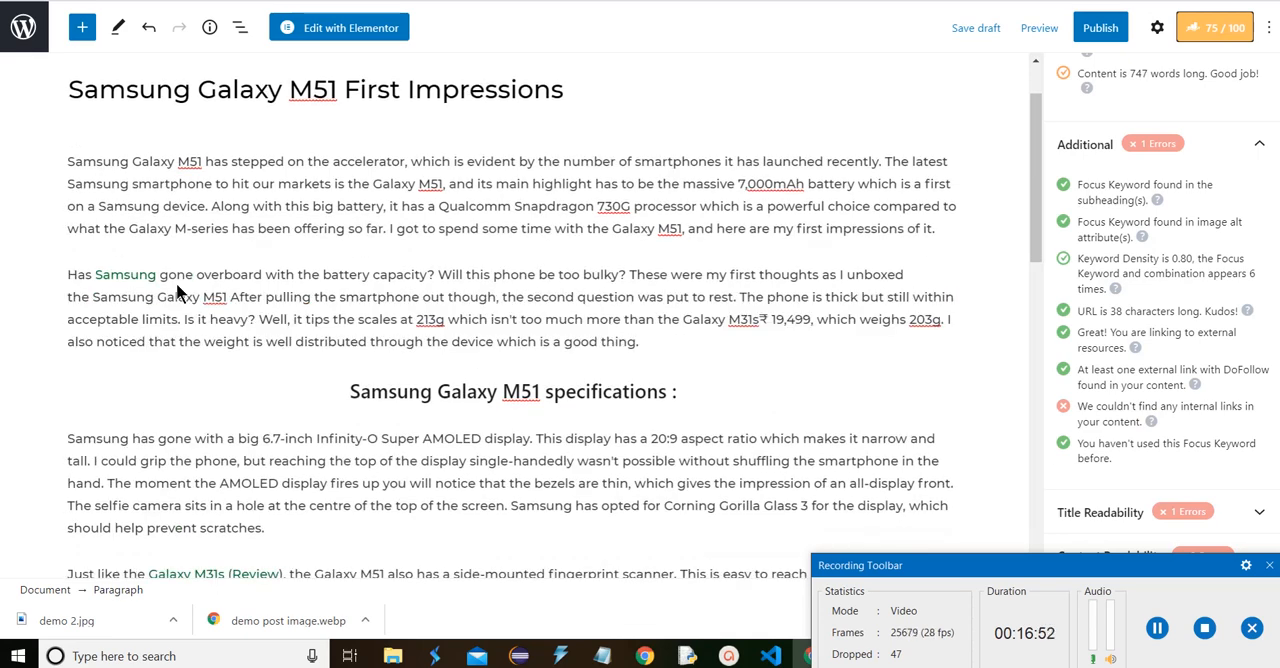
pyautogui.write('.')
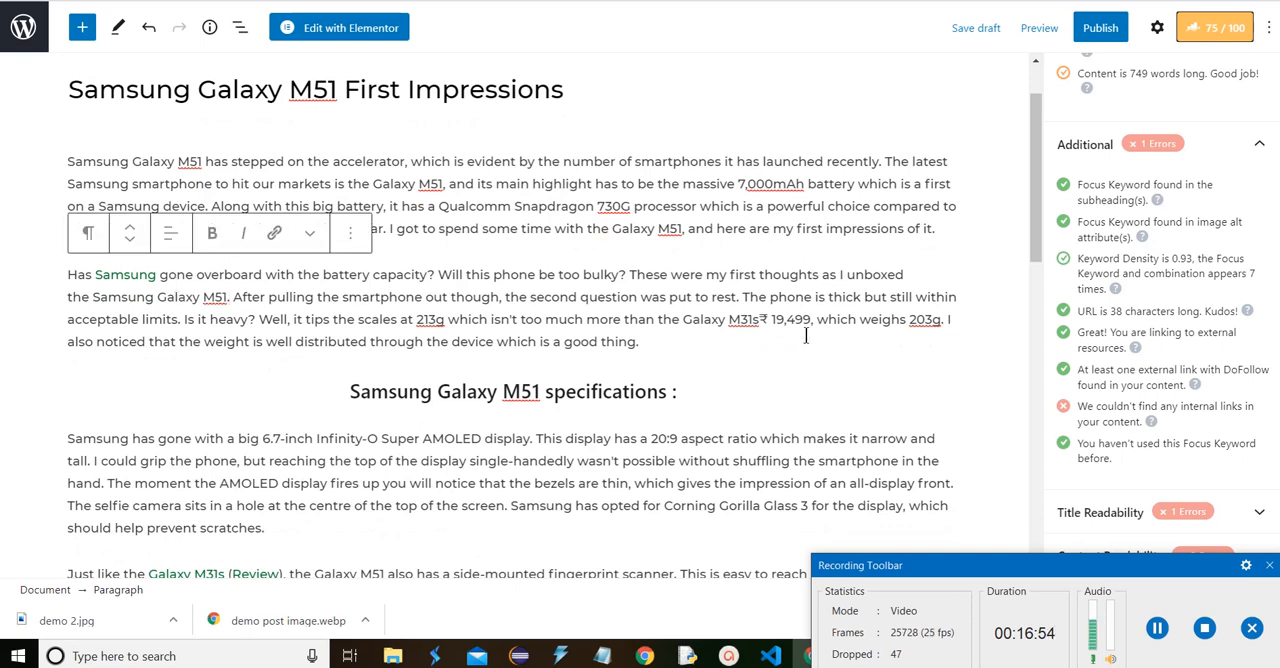
# Add a closing paragraph reading "For more interesting posts keep visiting our website Newskeeda", with "Newskeeda" as an internal link
pyautogui.click(806, 336)
pyautogui.scroll(-3, 989, 255)
pyautogui.scroll(-5, 989, 255)
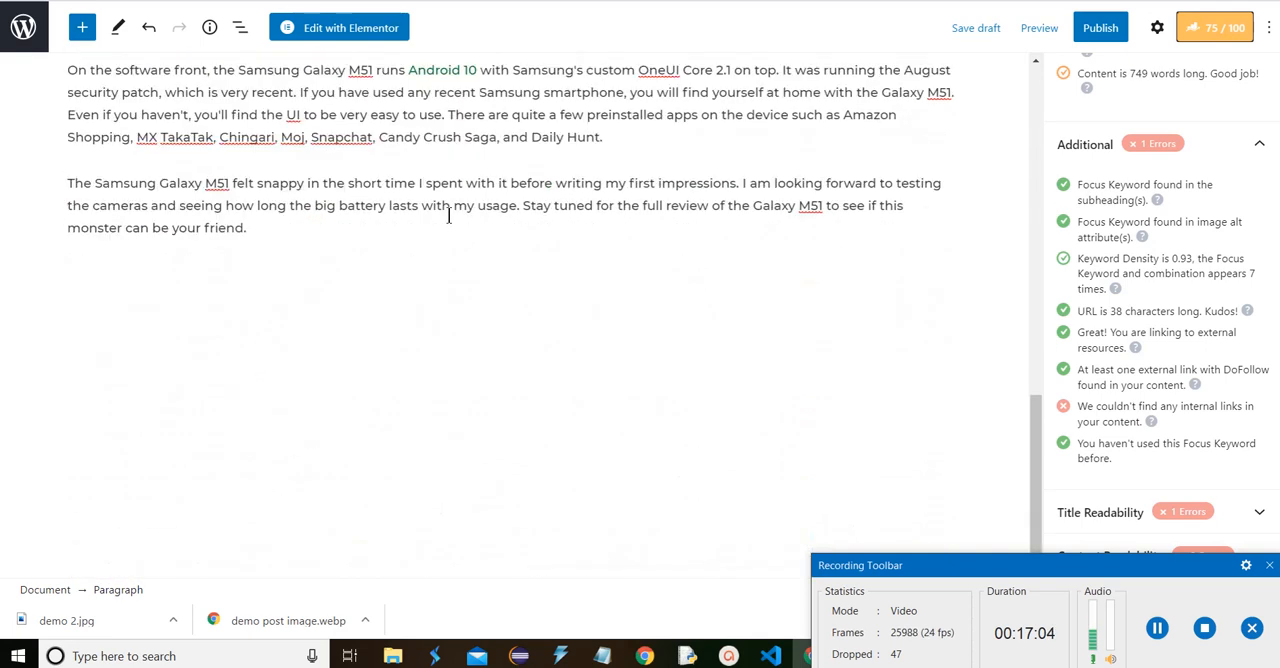
pyautogui.click(362, 221)
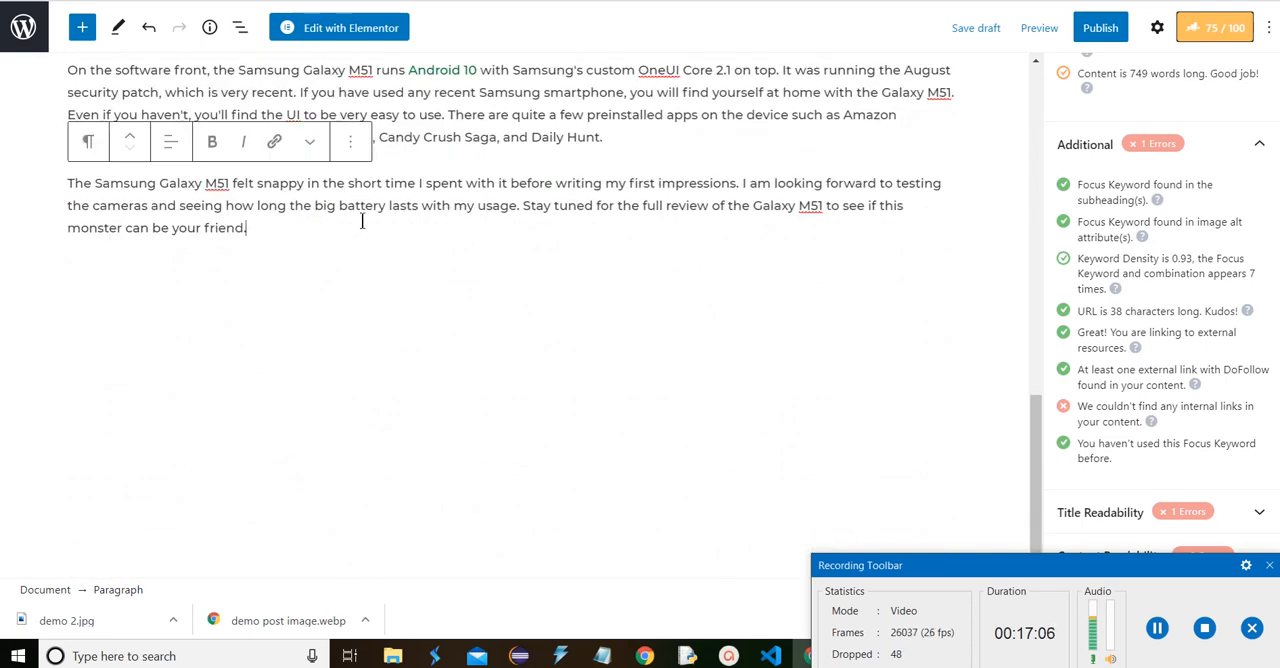
pyautogui.press('Return')
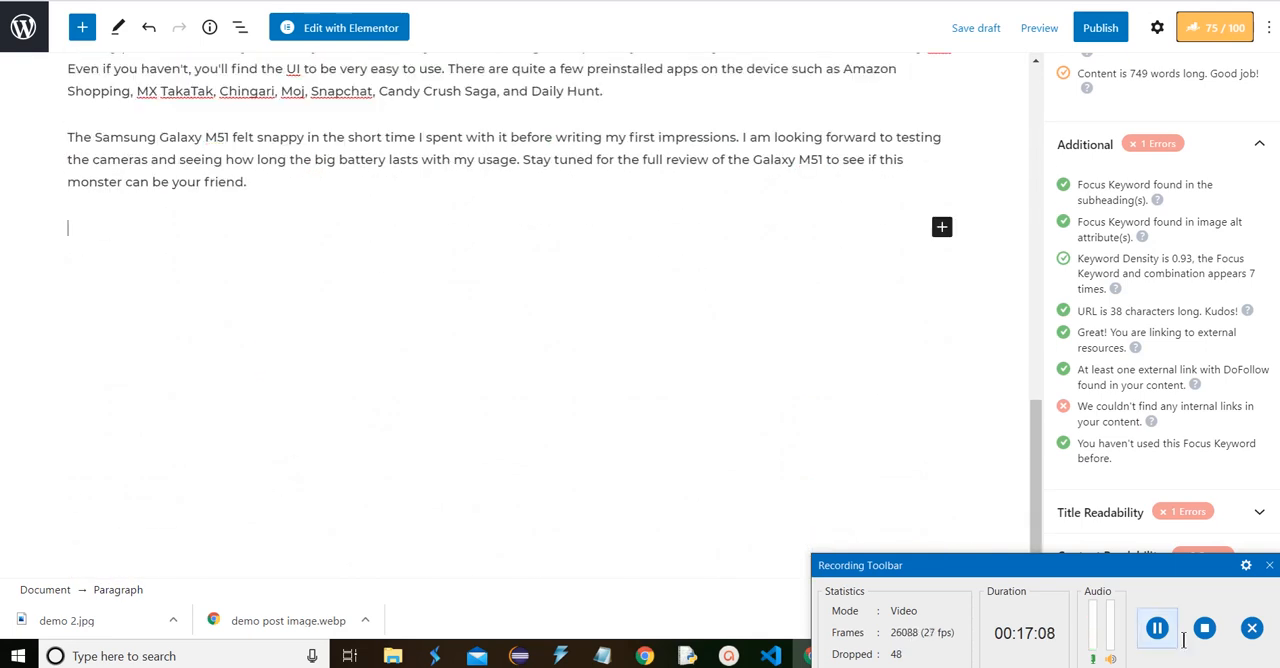
pyautogui.write('For more interesting posts keep visiting our website Newskeeda')
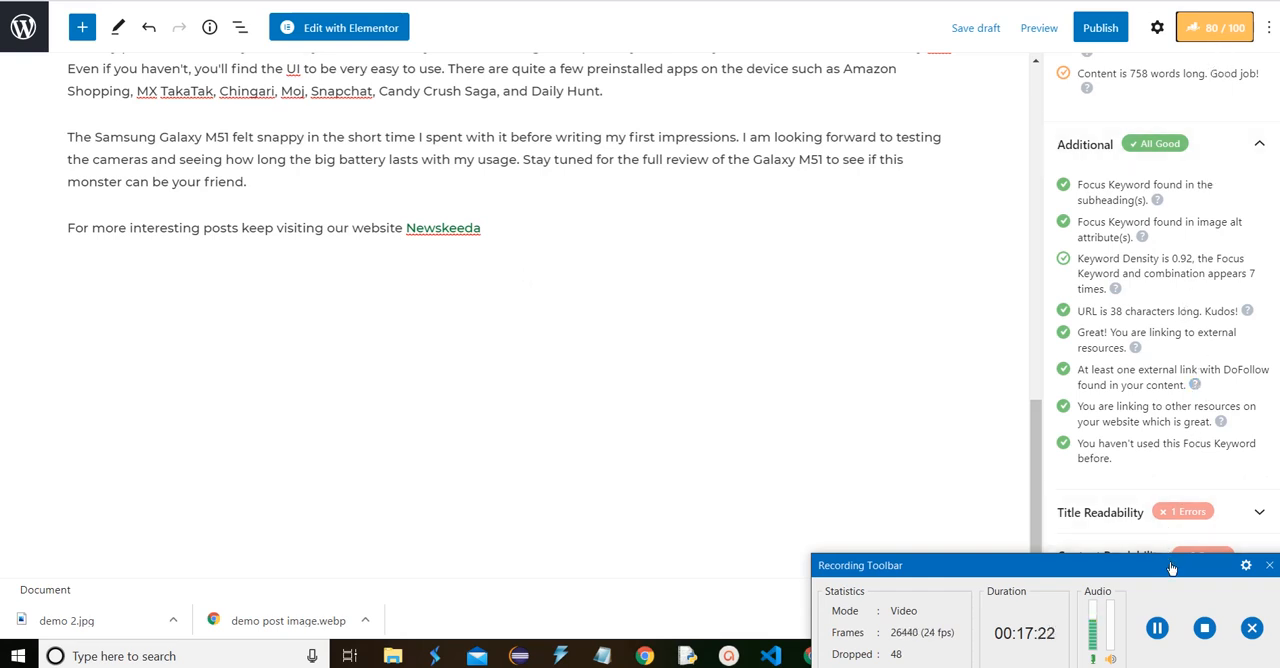
# Expand the Title Readability checks and extend the post title with "| Success or Failure ?"
pyautogui.moveTo(1168, 566); pyautogui.dragTo(1168, 608)
pyautogui.click(1181, 526)
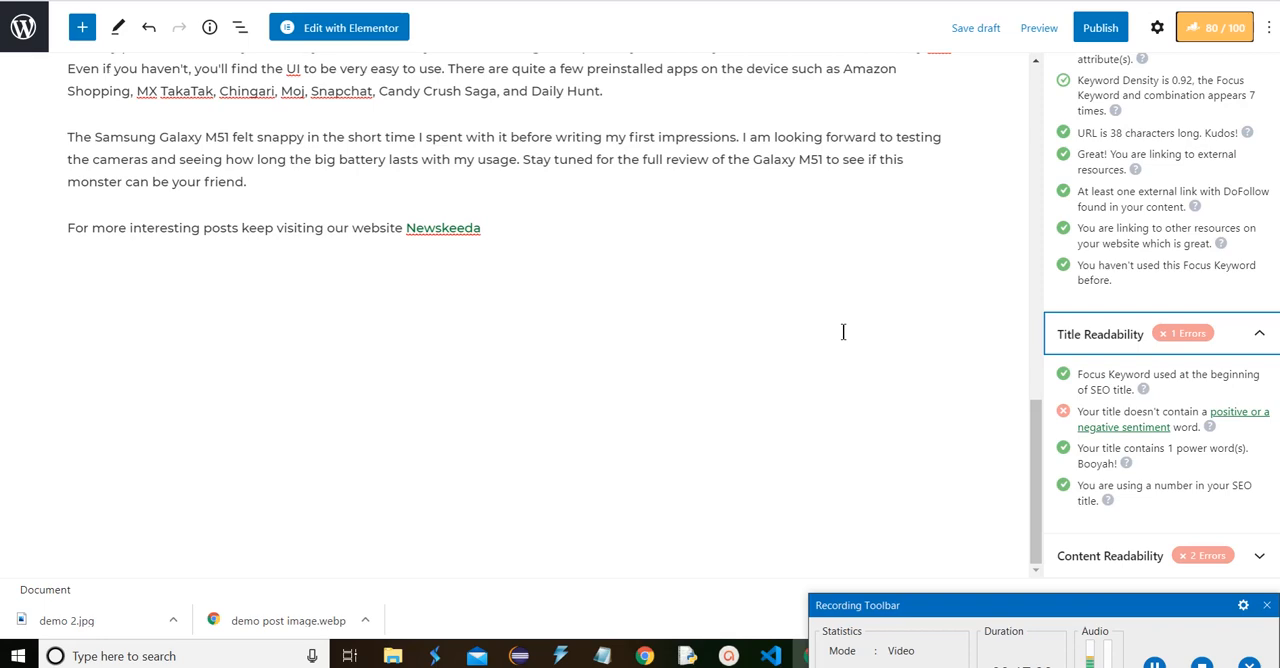
pyautogui.scroll(20, 843, 332)
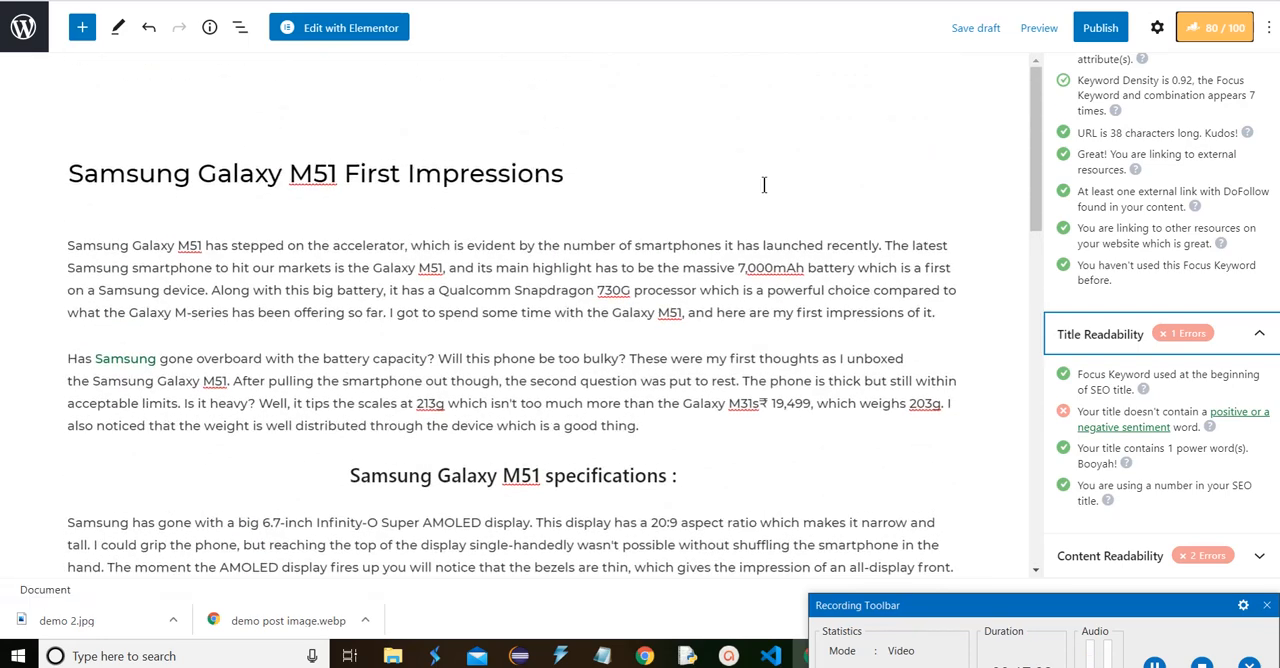
pyautogui.click(577, 171)
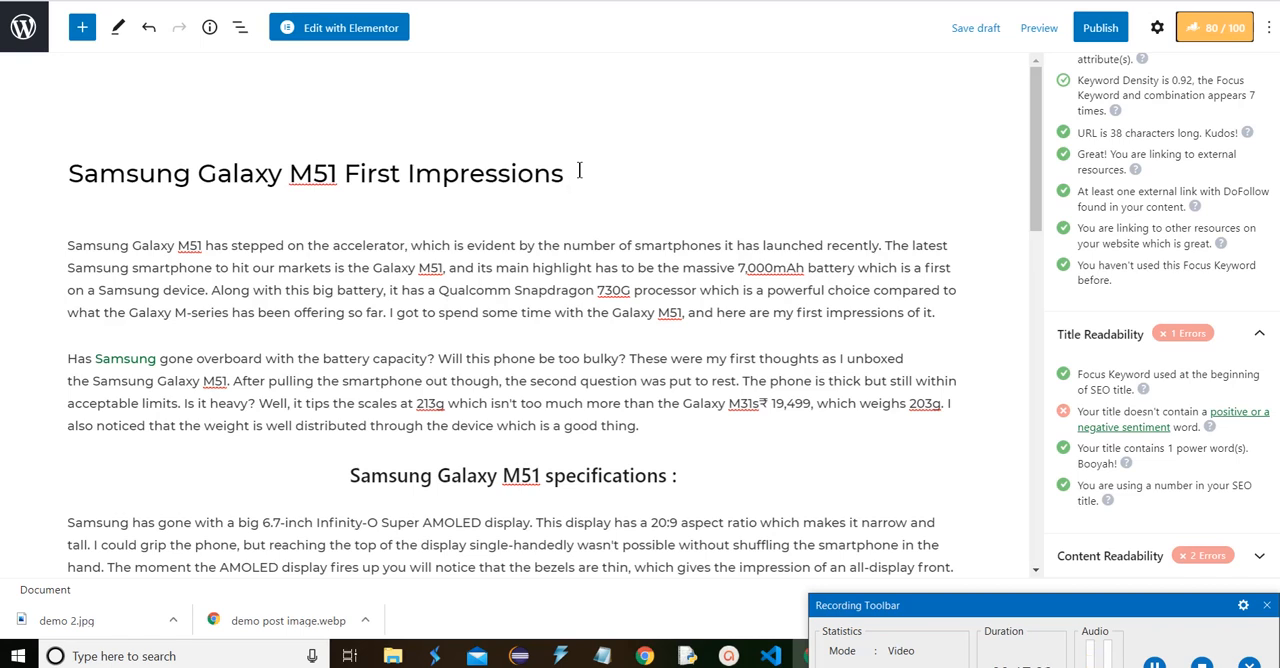
pyautogui.write('|')
pyautogui.write('Success ')
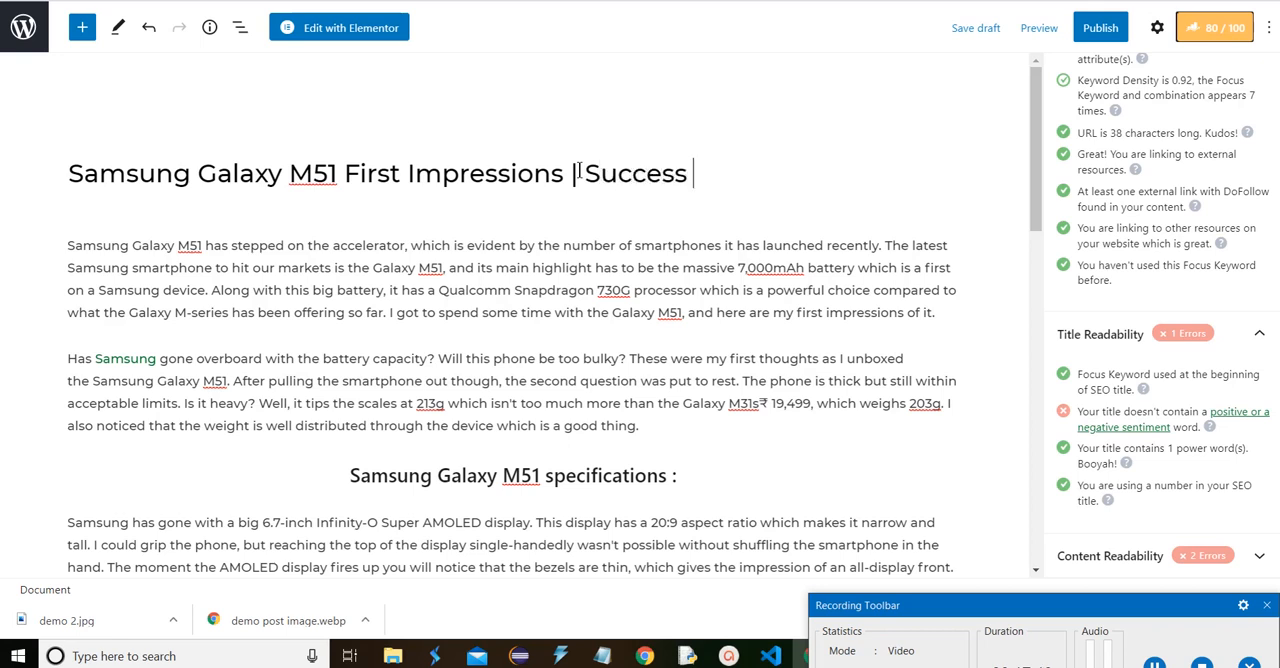
pyautogui.write('or ')
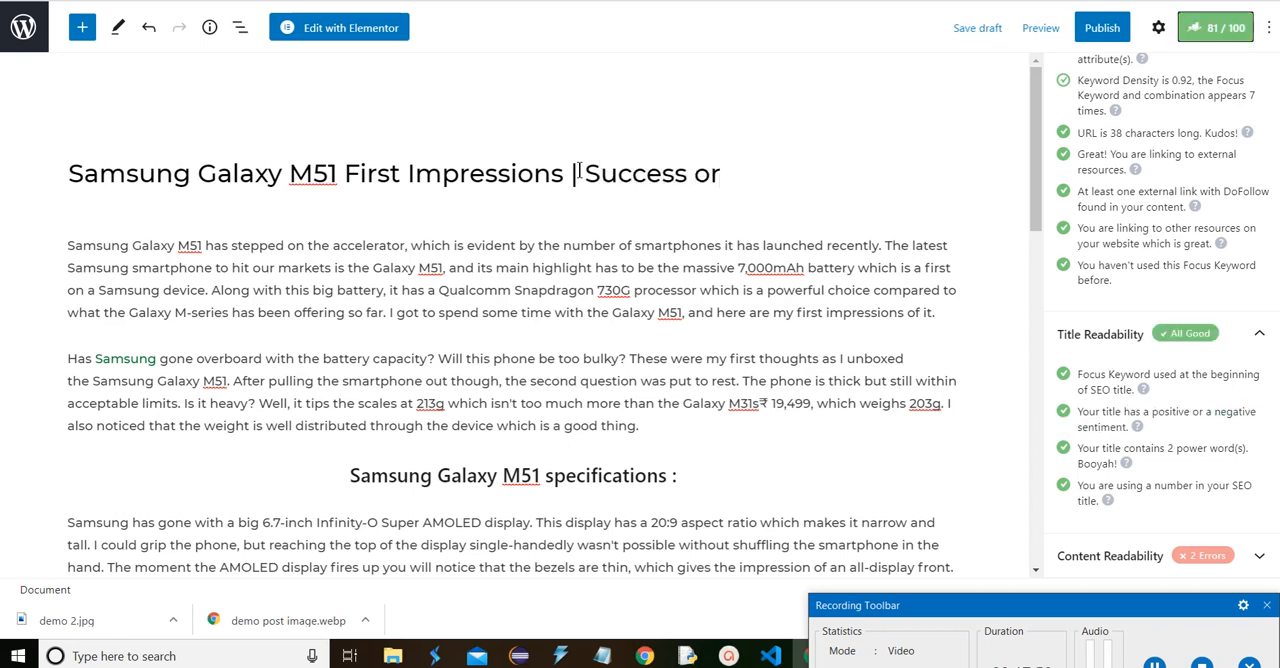
pyautogui.write('Failure ?')
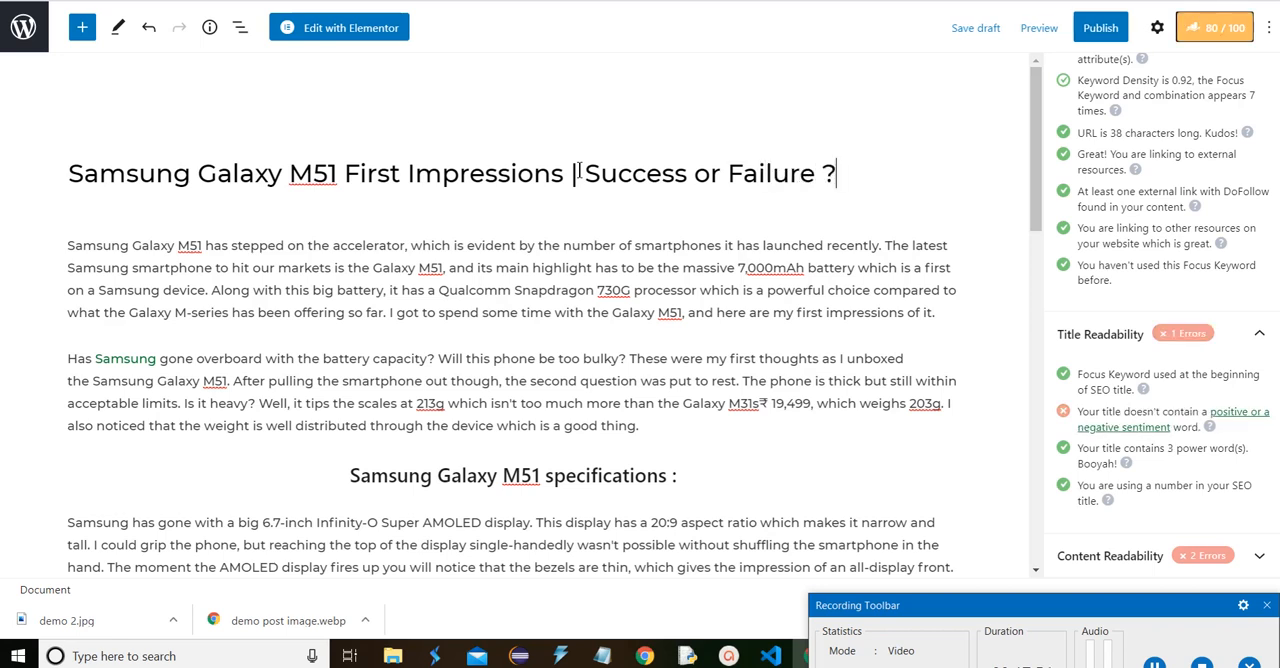
# Check the title's sentiment and power word results, and show the explanation of power words
pyautogui.click(685, 272)
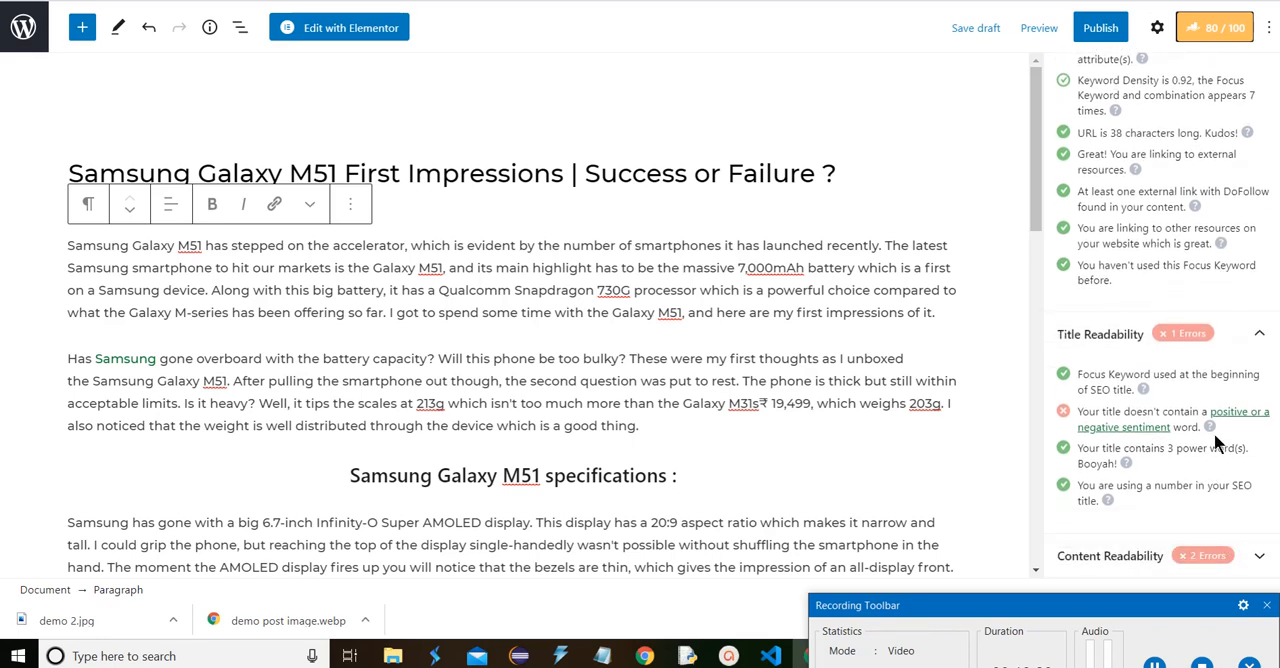
pyautogui.click(617, 186)
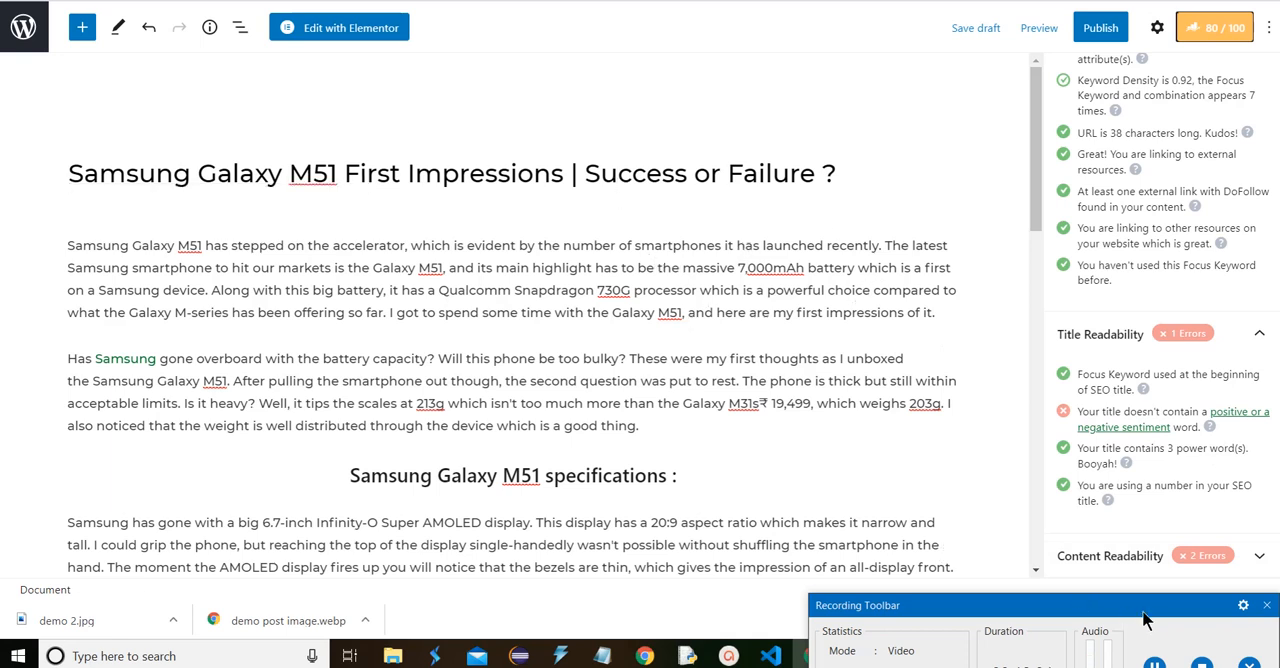
pyautogui.moveTo(1143, 612); pyautogui.dragTo(1128, 603)
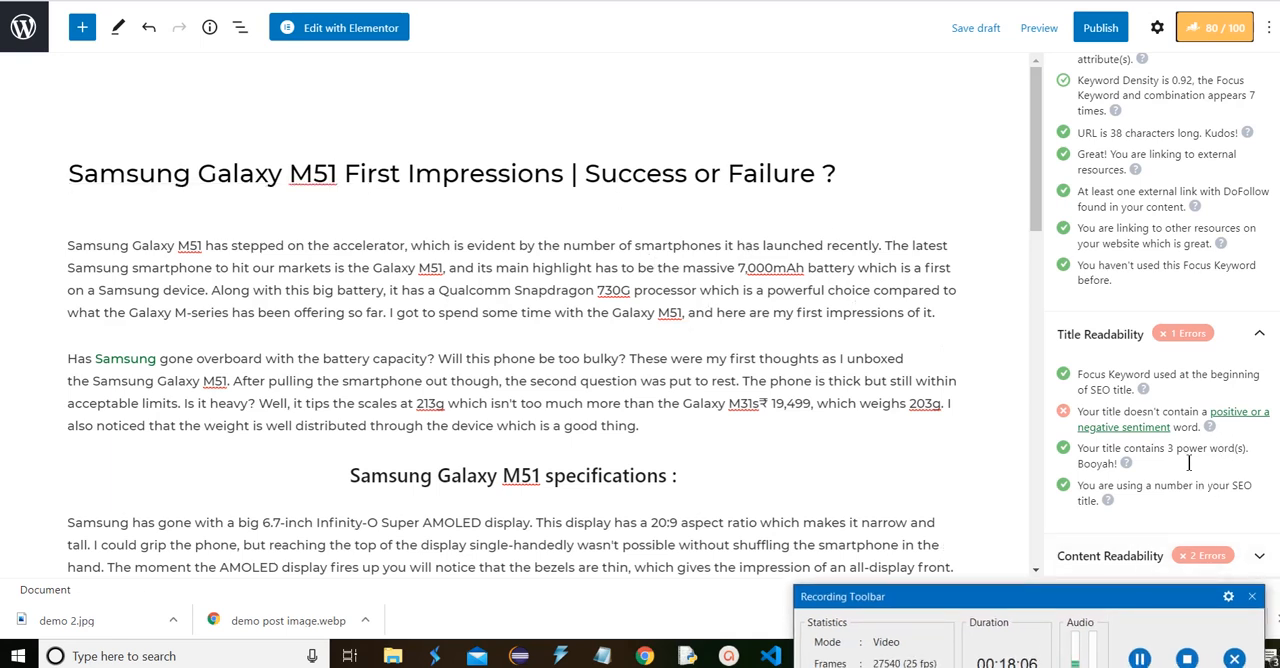
pyautogui.click(1128, 464)
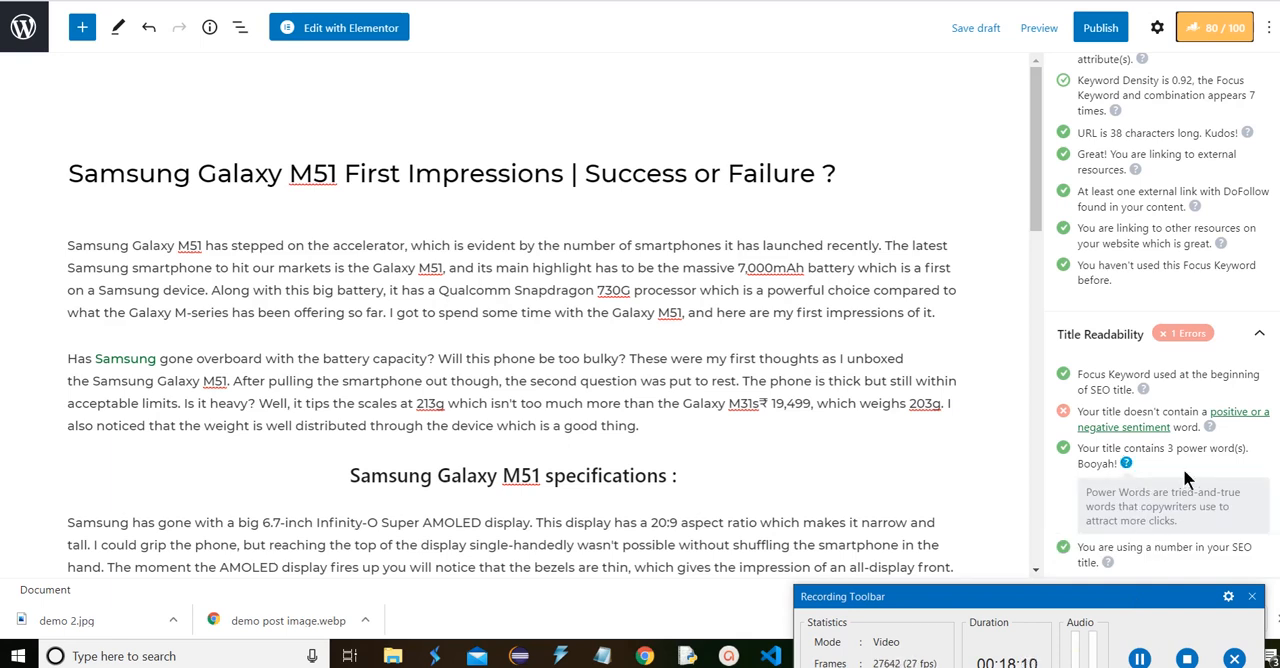
# Open Rank Math's guide on positive or negative sentiment in titles and browse its linked positive-words.txt reference list
pyautogui.scroll(-1, 1197, 474)
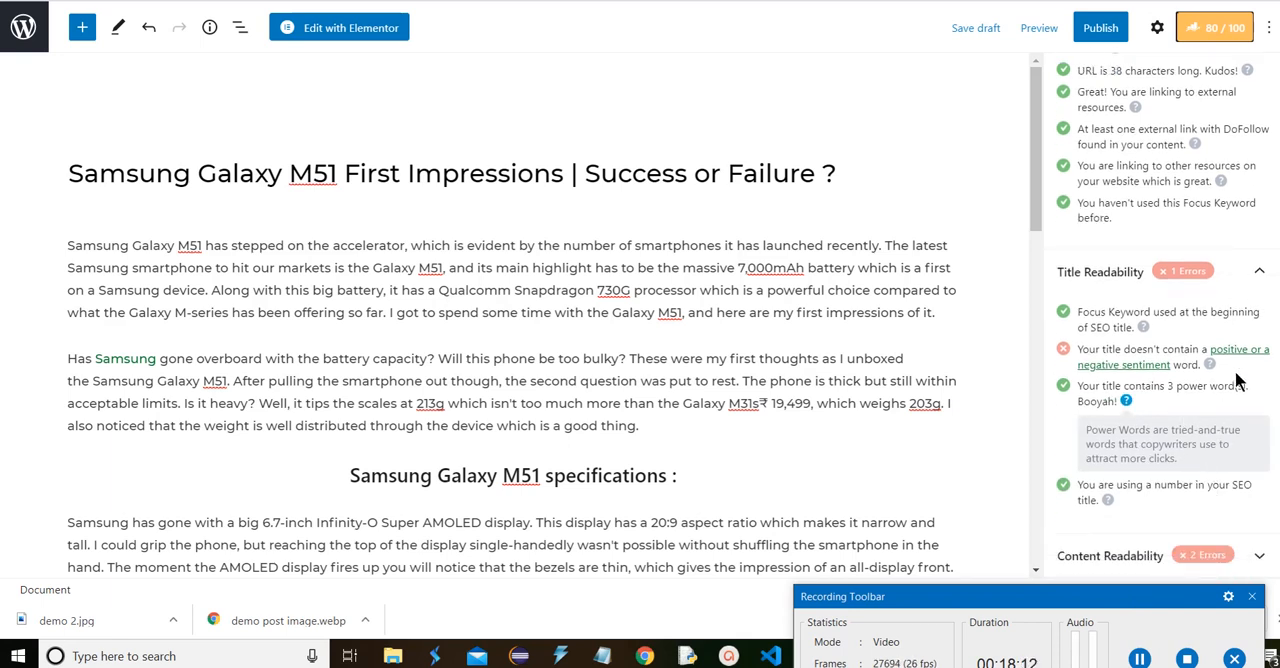
pyautogui.rightClick(1210, 352)
pyautogui.click(1197, 362)
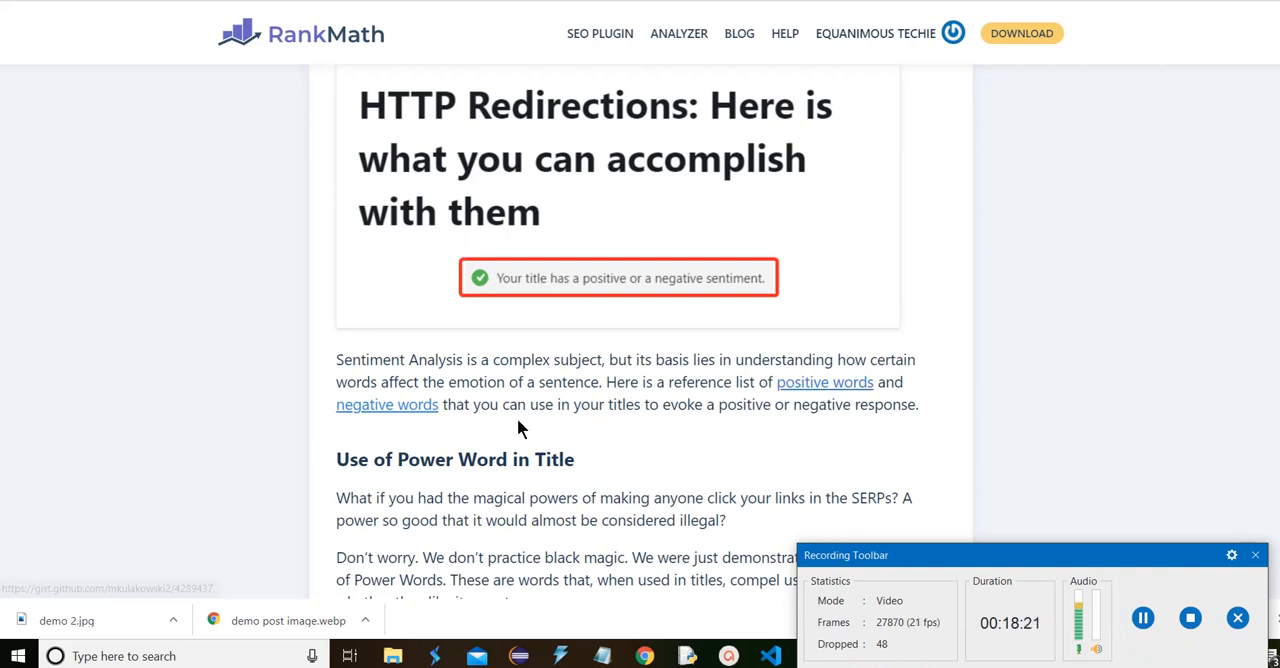
pyautogui.hotkey('ctrl', 'Tab')
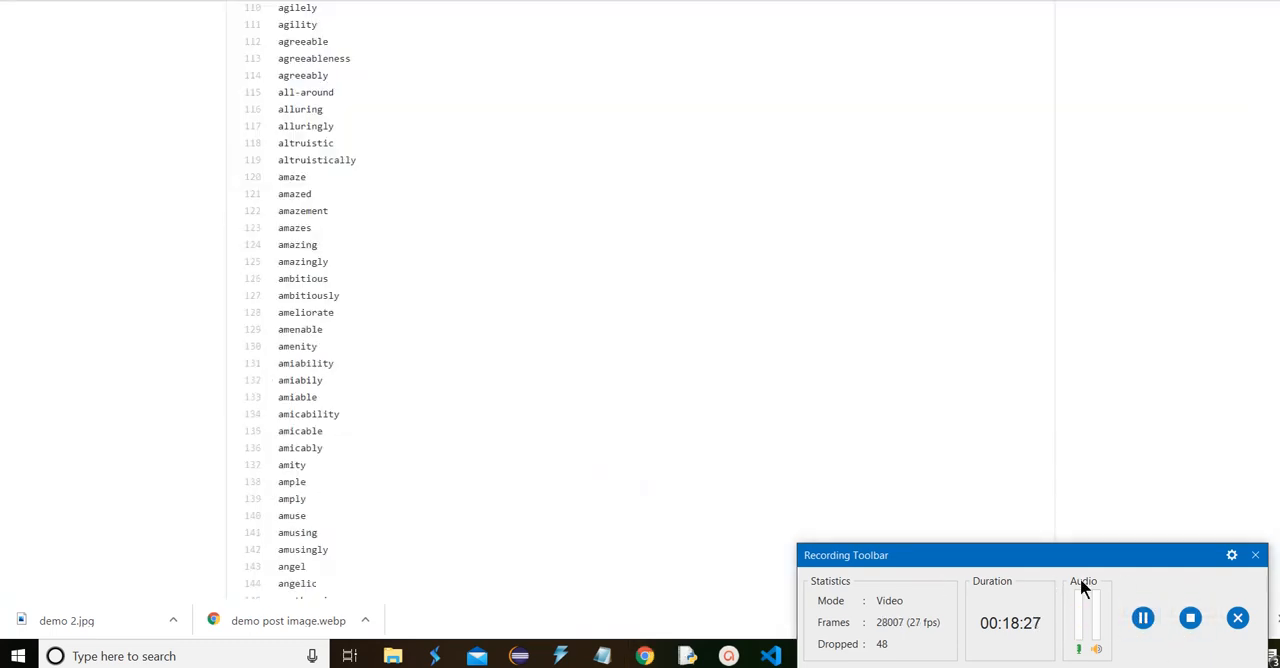
pyautogui.scroll(-7, 452, 112)
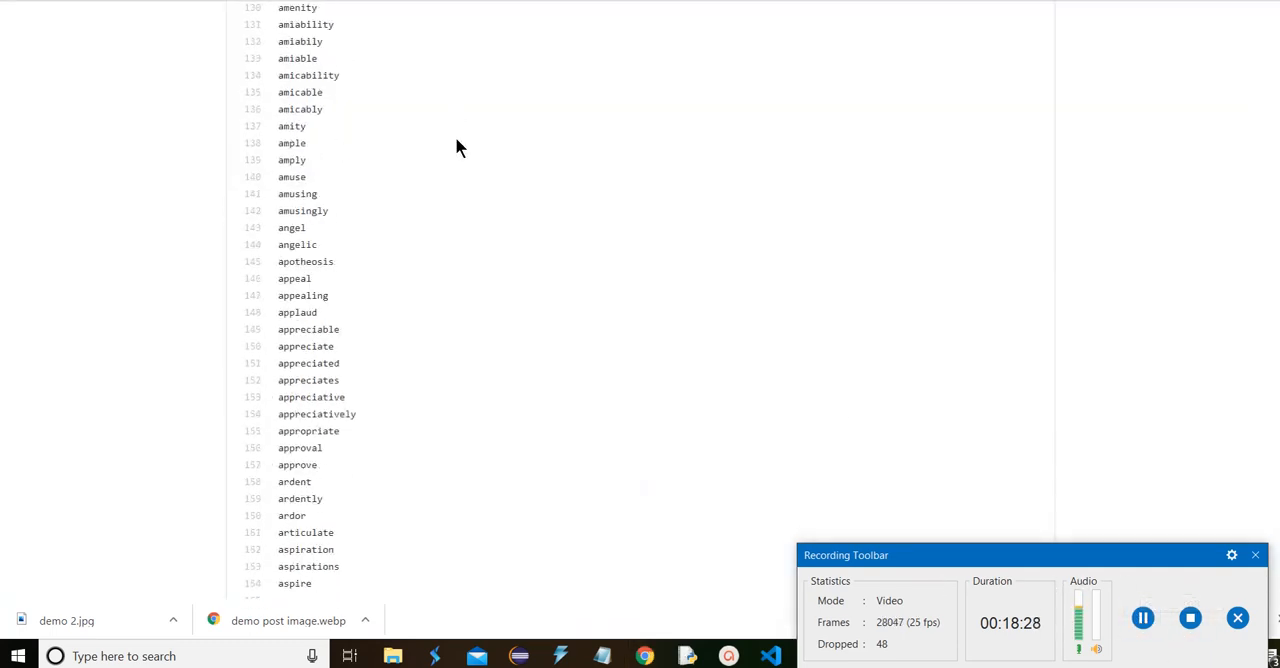
pyautogui.scroll(-5, 458, 153)
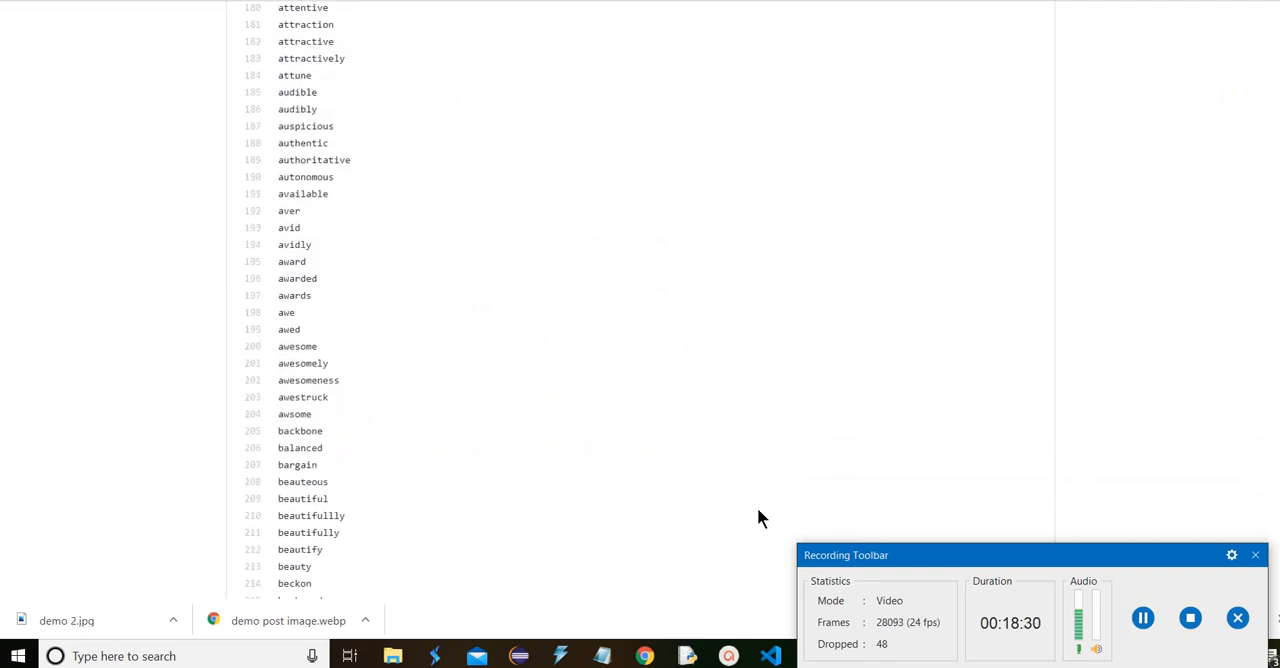
pyautogui.click(1143, 617)
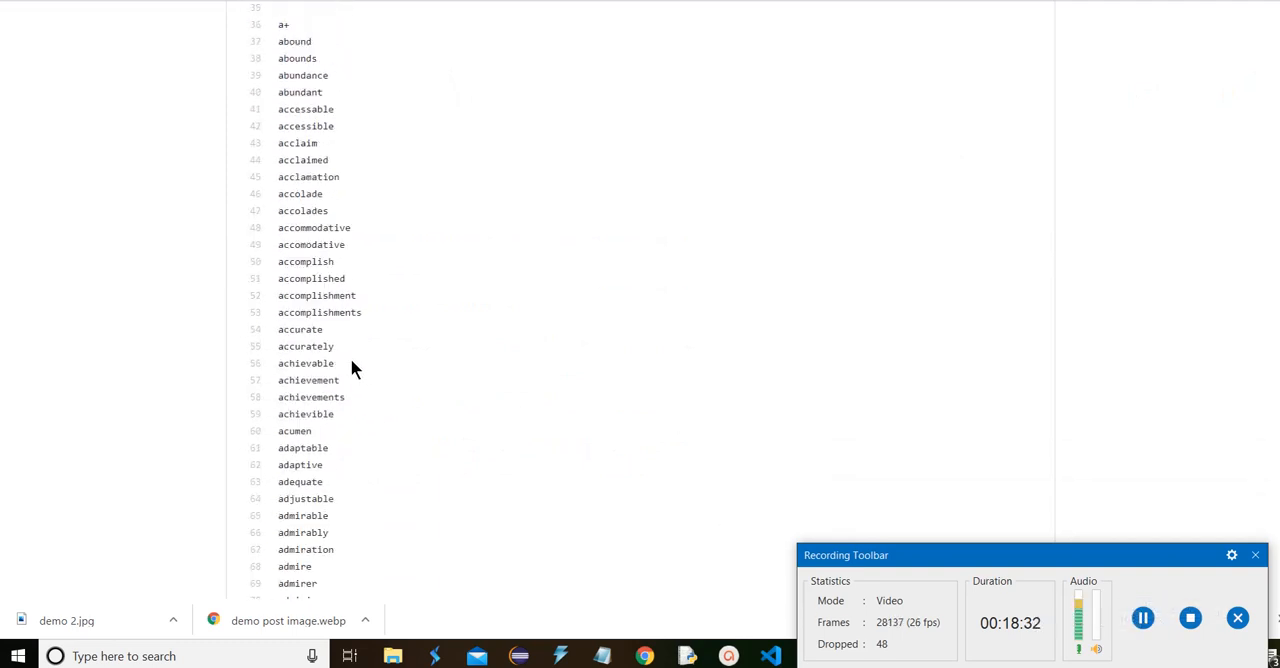
# Return to the post editor and review the Rank Math snippet preview, focus keyword and the Basic SEO, Additional and Title Readability checks
pyautogui.hotkey('ctrl', 'shift', 'Tab')
pyautogui.hotkey('ctrl', 'shift', 'Tab')
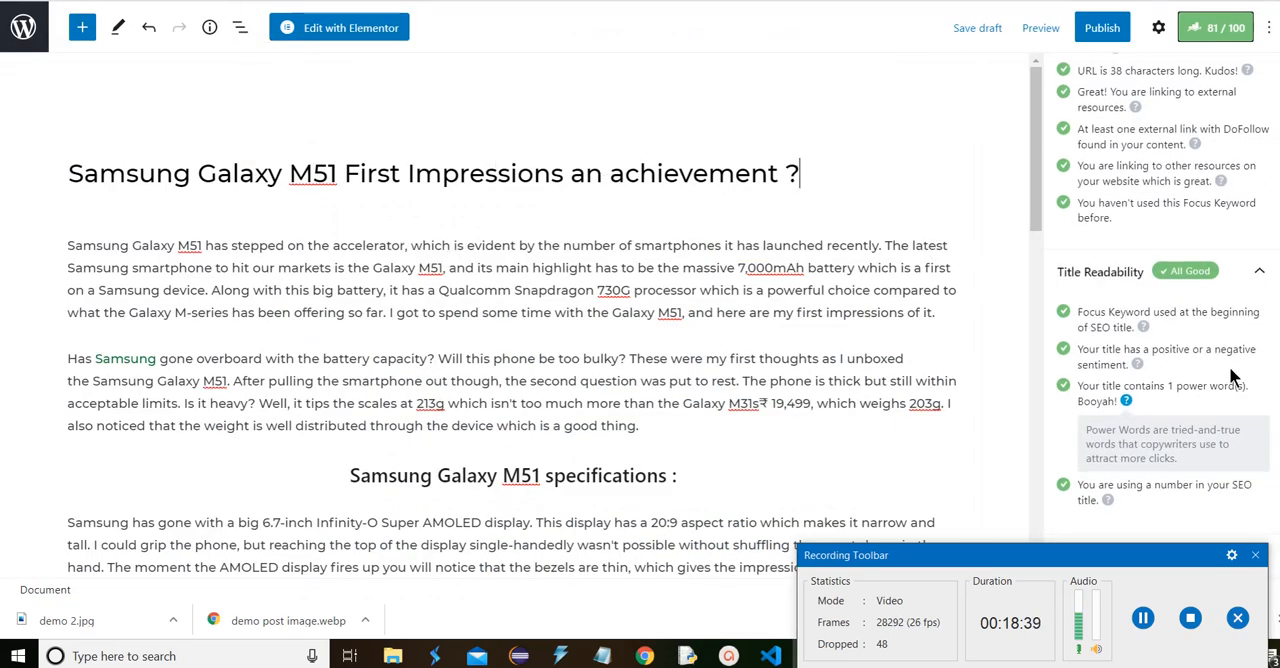
pyautogui.scroll(10, 1168, 350)
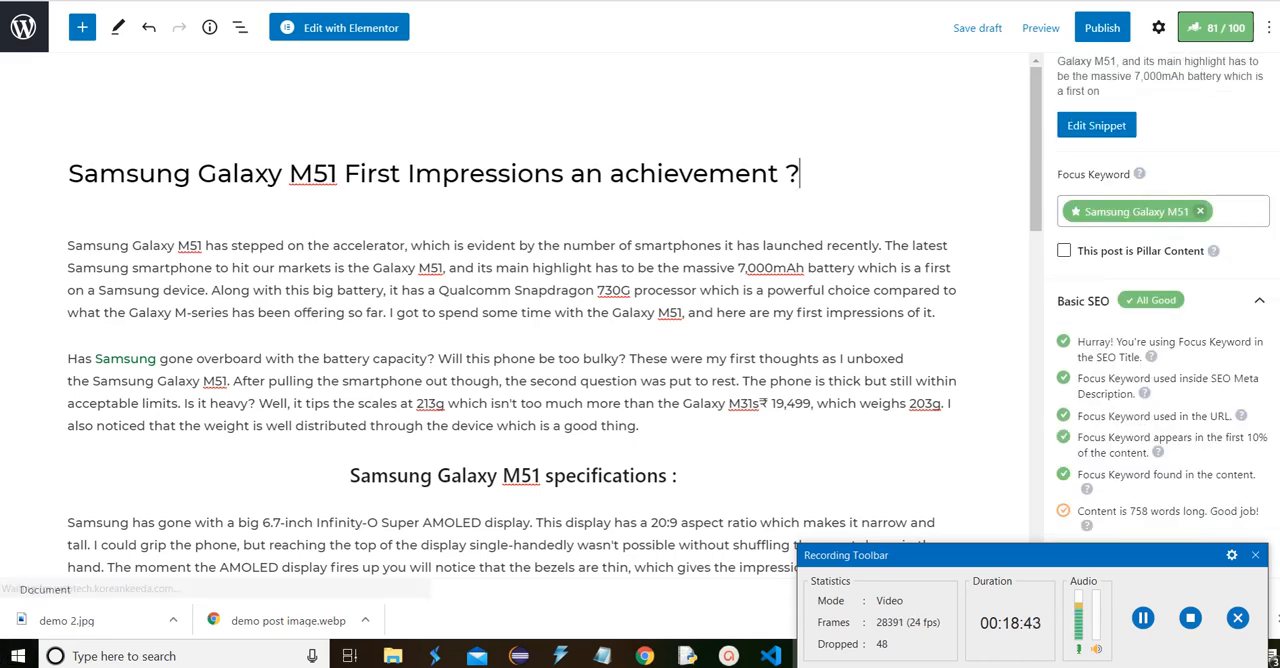
pyautogui.scroll(-3, 1185, 315)
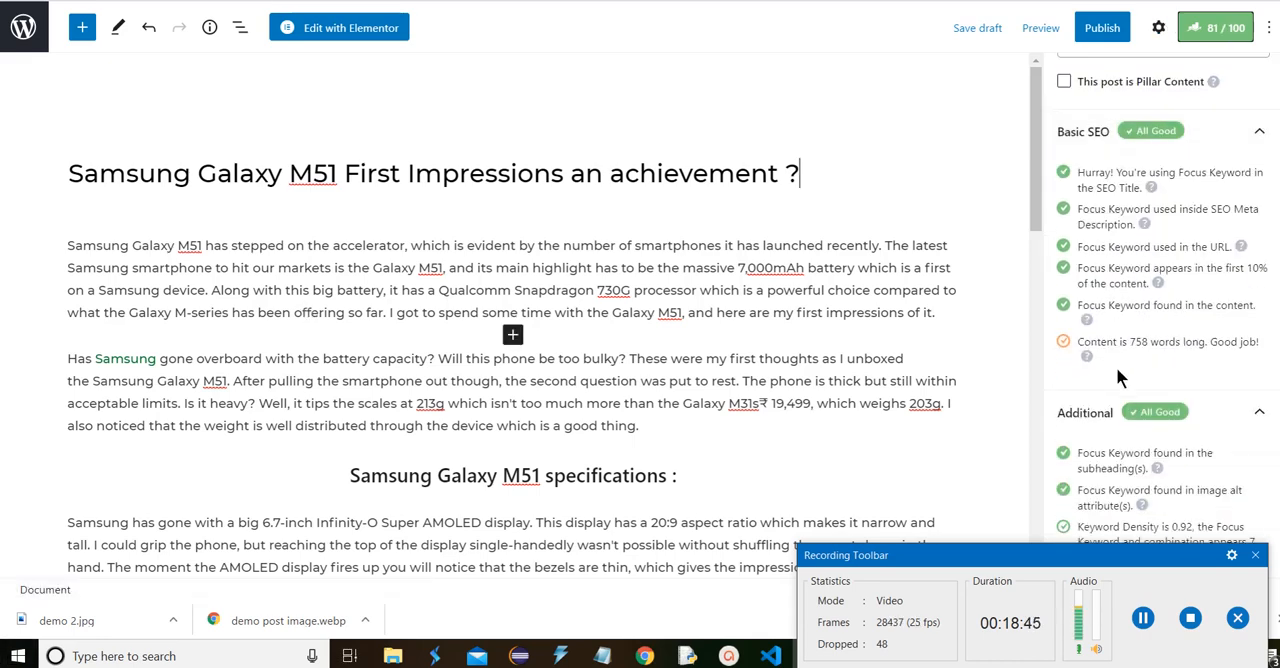
pyautogui.scroll(4, 1195, 355)
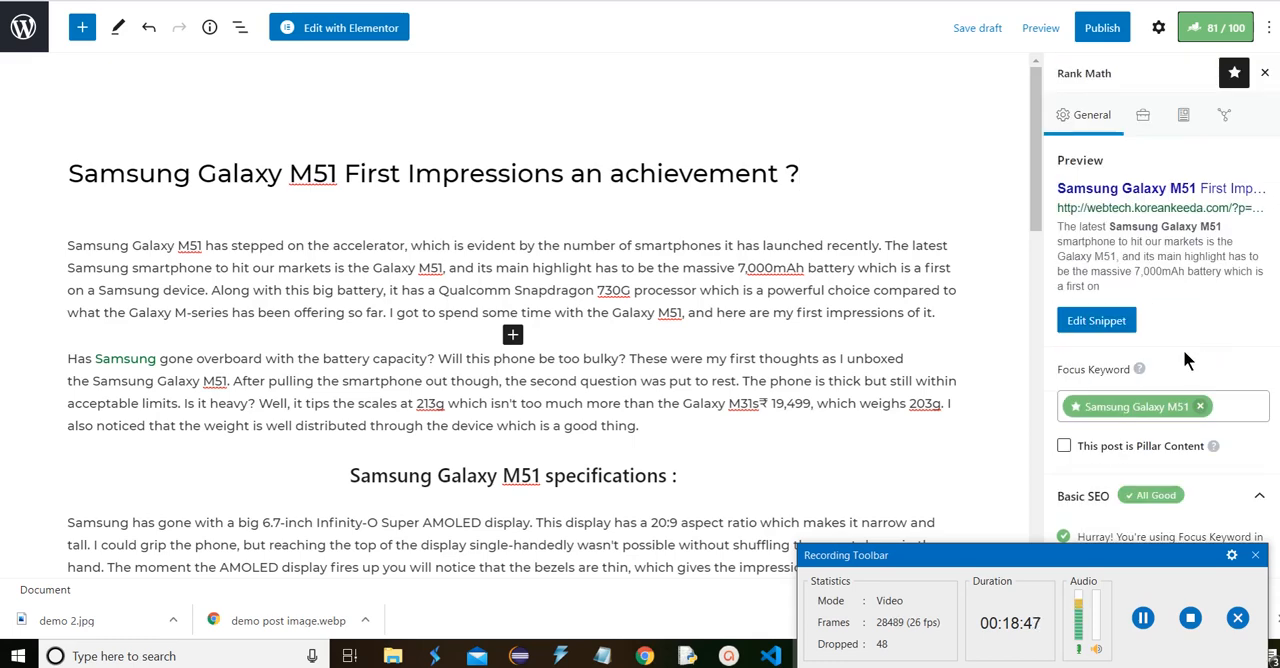
pyautogui.scroll(-10, 1183, 349)
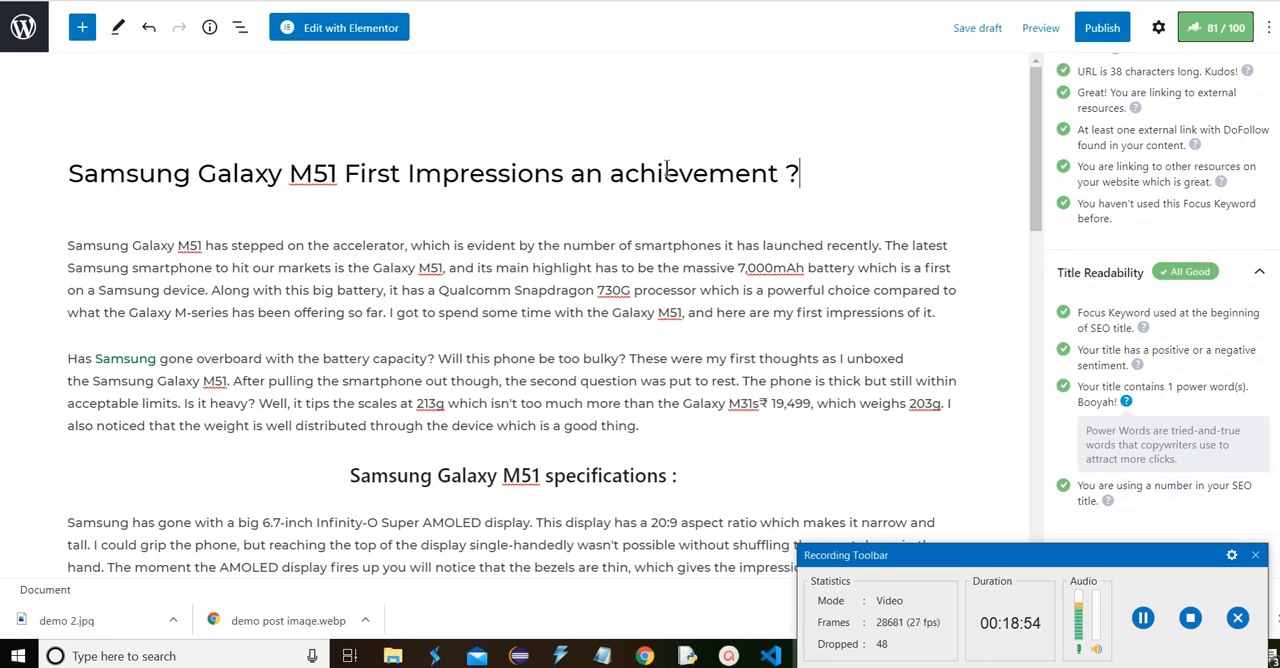
pyautogui.scroll(-1, 480, 158)
pyautogui.scroll(-4, 479, 155)
pyautogui.scroll(5, 479, 155)
pyautogui.click(1143, 618)
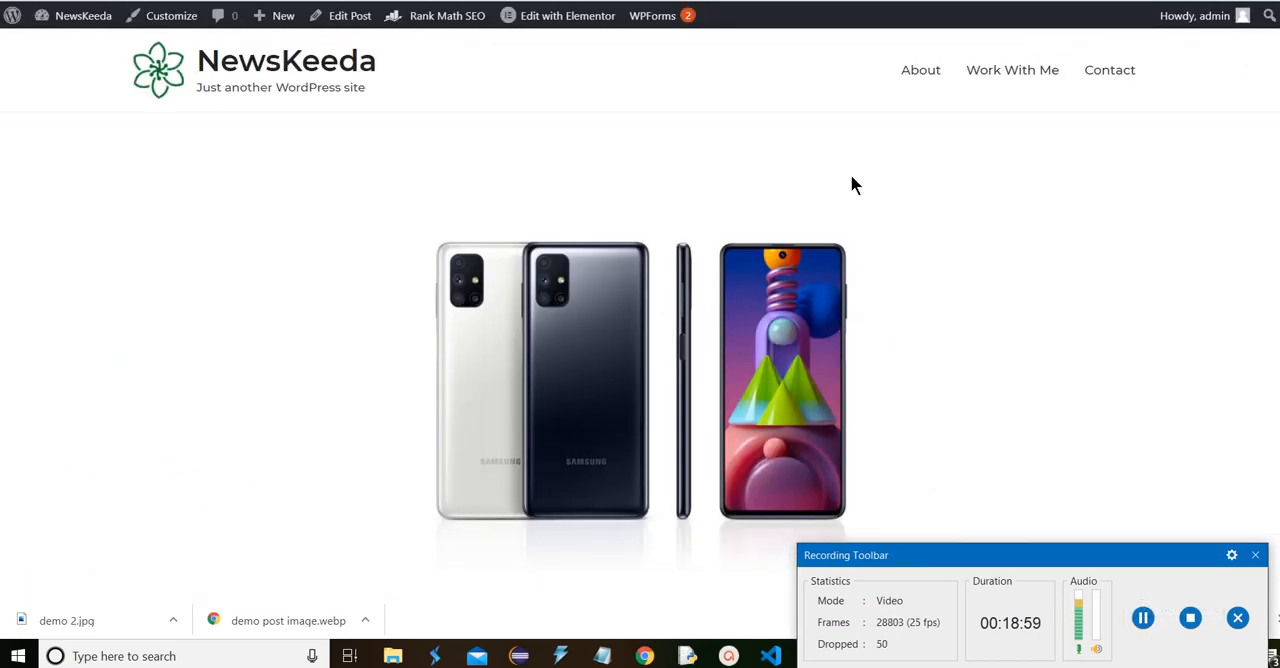
# Look through the previewed Samsung Galaxy M51 post down to its closing paragraph and return to the post editor
pyautogui.scroll(-10, 850, 185)
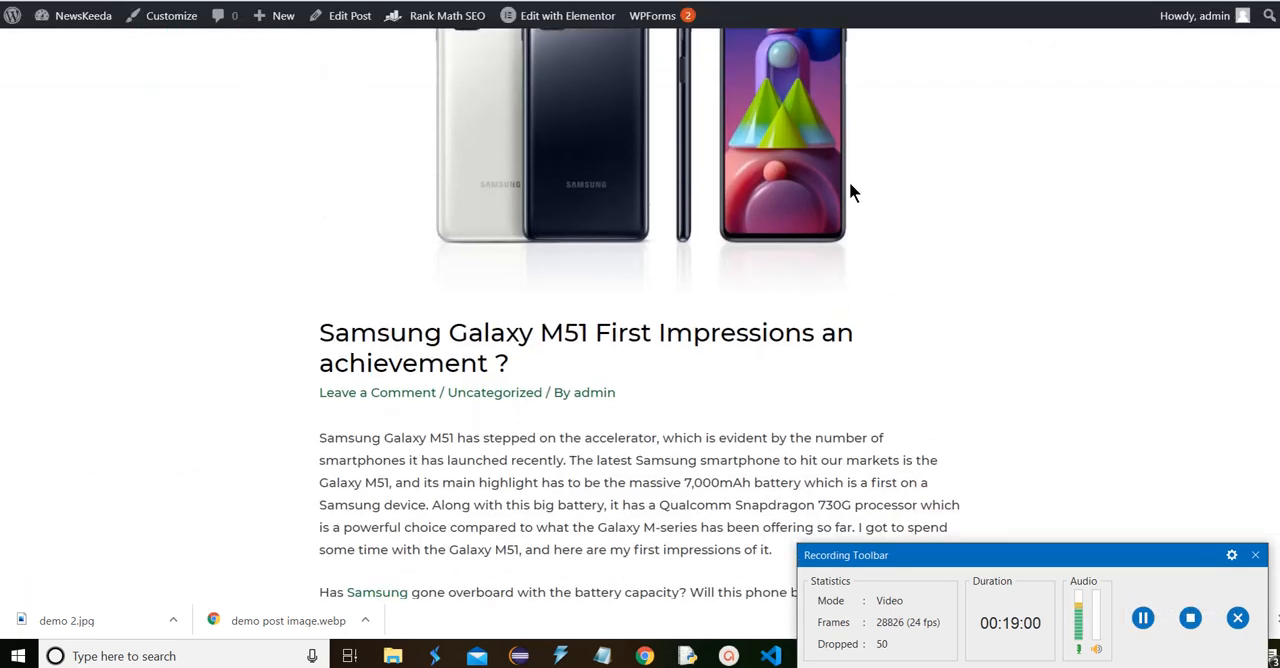
pyautogui.scroll(-8, 849, 181)
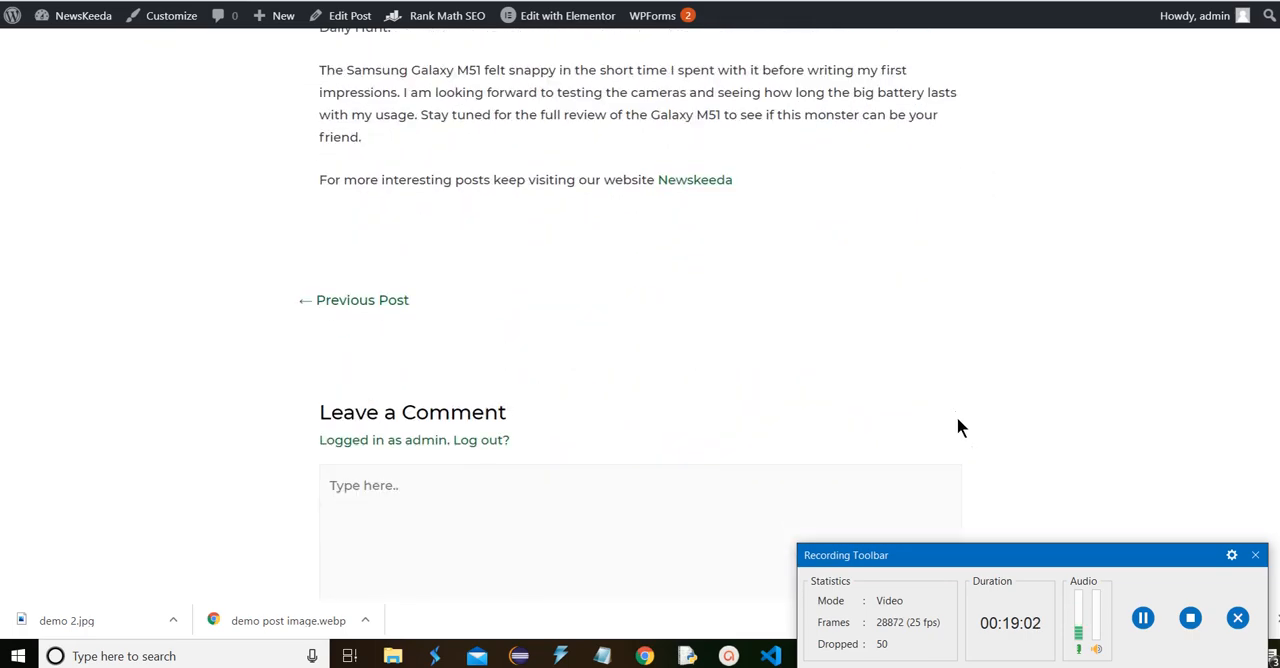
pyautogui.scroll(3, 1040, 440)
pyautogui.scroll(3, 1017, 404)
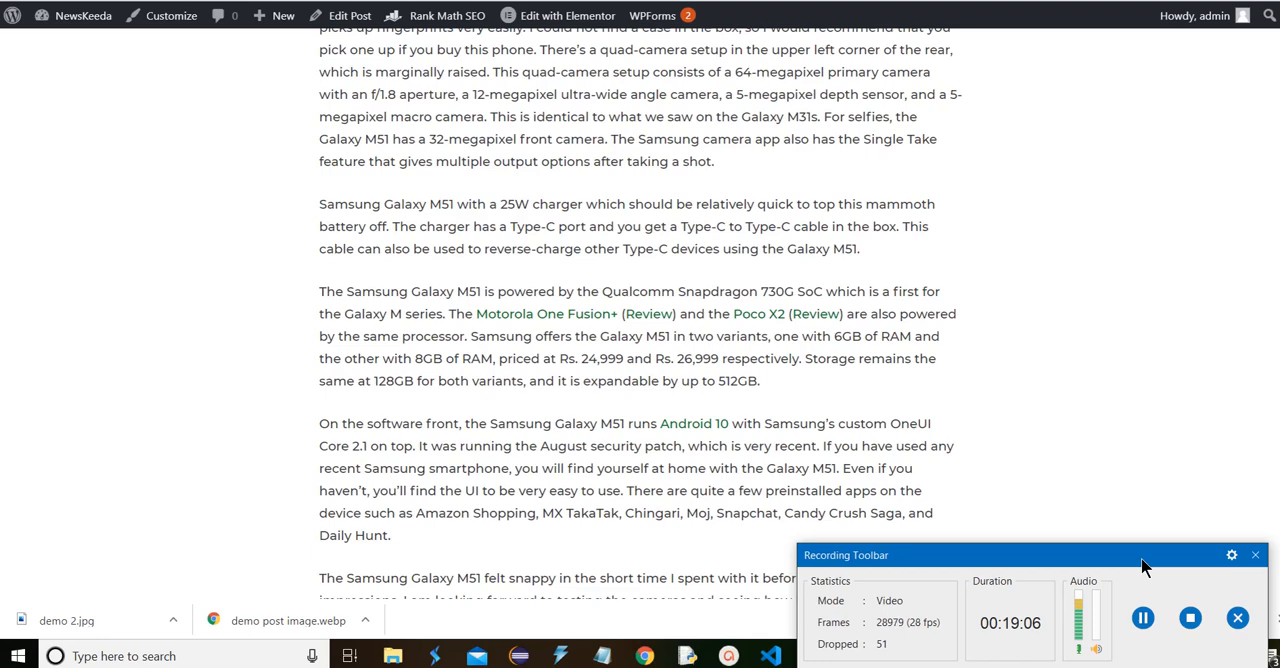
pyautogui.hotkey('ctrl', 'shift', 'Tab')
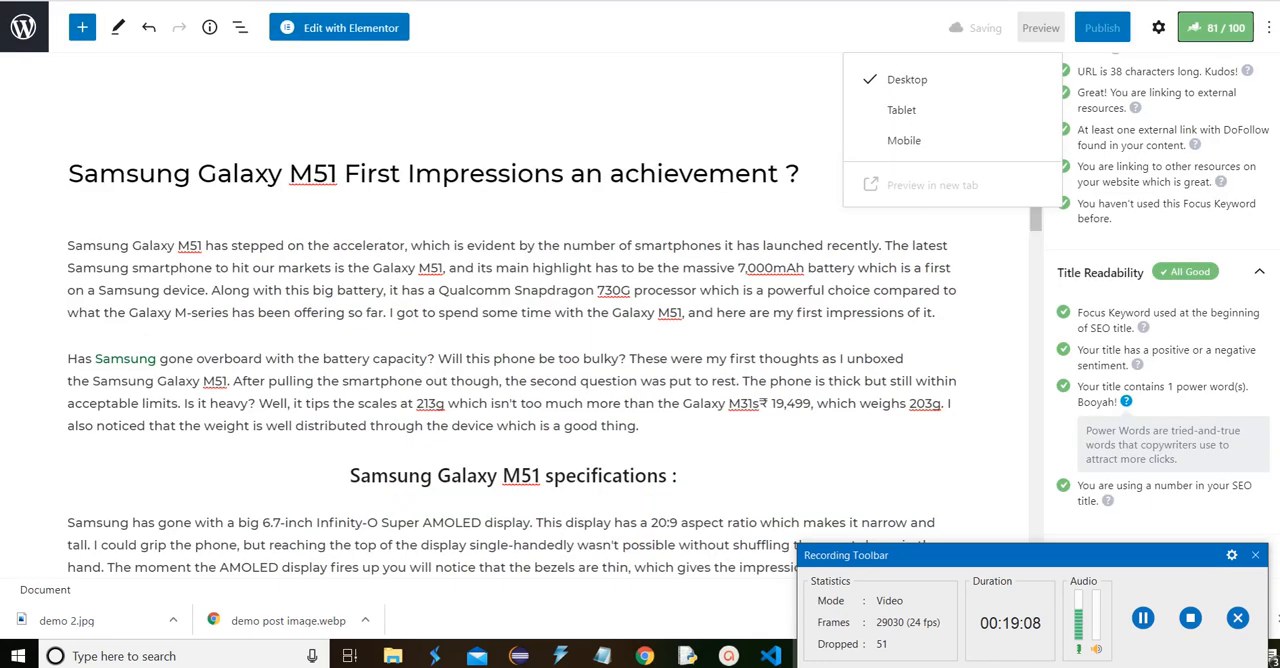
pyautogui.click(585, 265)
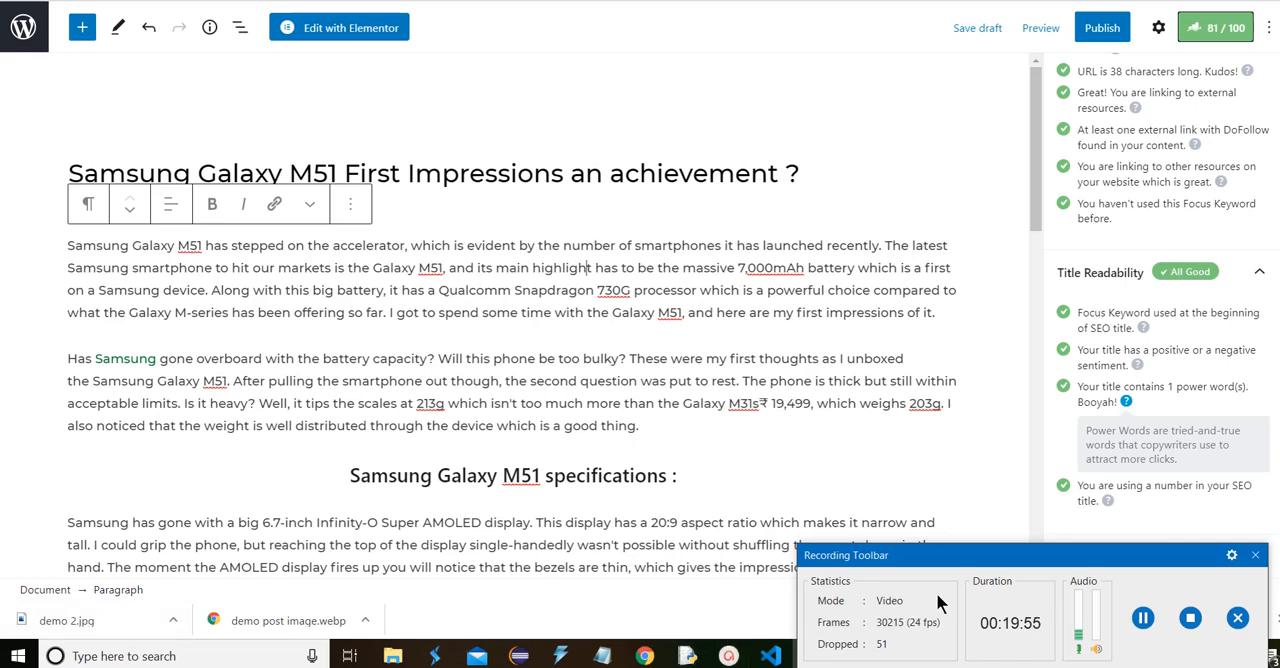
# Move the "Hello world!" post from the site's posts list to the trash
pyautogui.click(1142, 618)
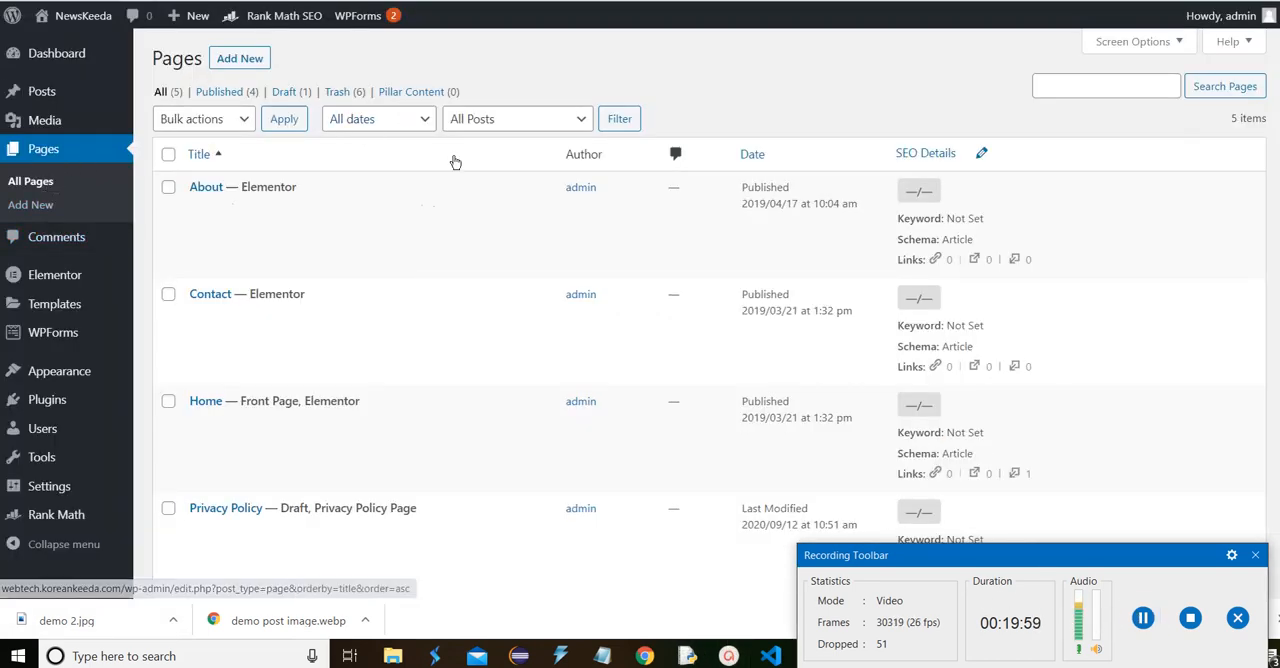
pyautogui.scroll(-1, 628, 187)
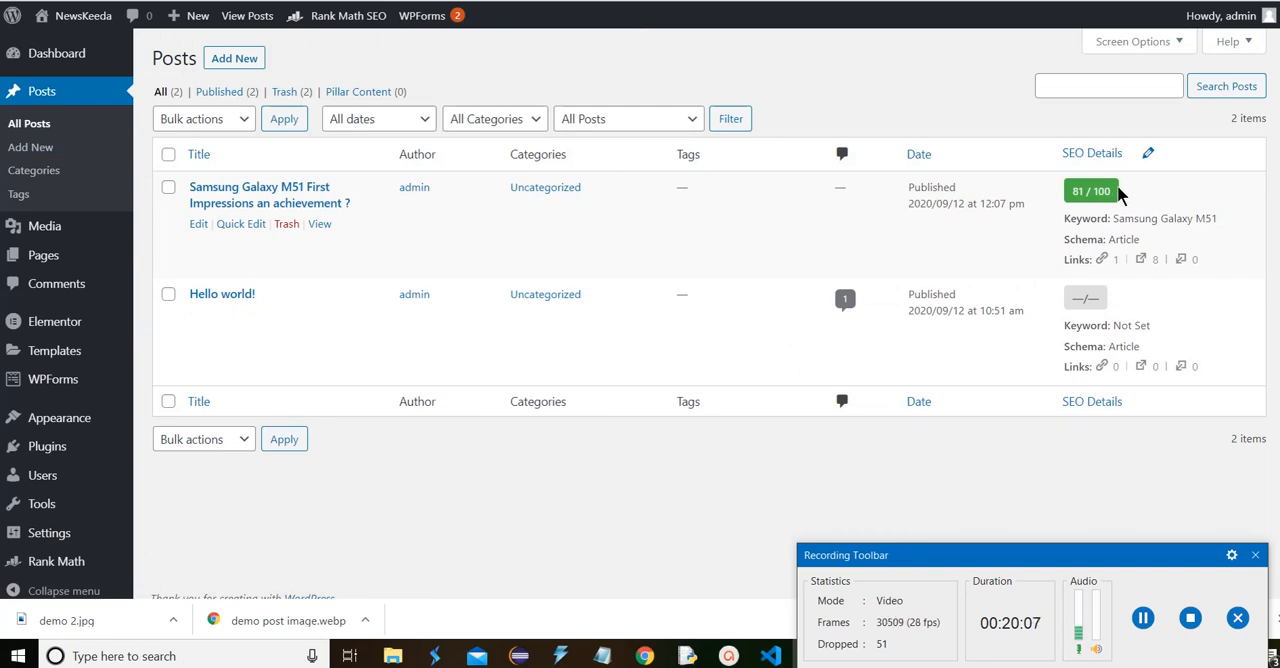
pyautogui.click(289, 318)
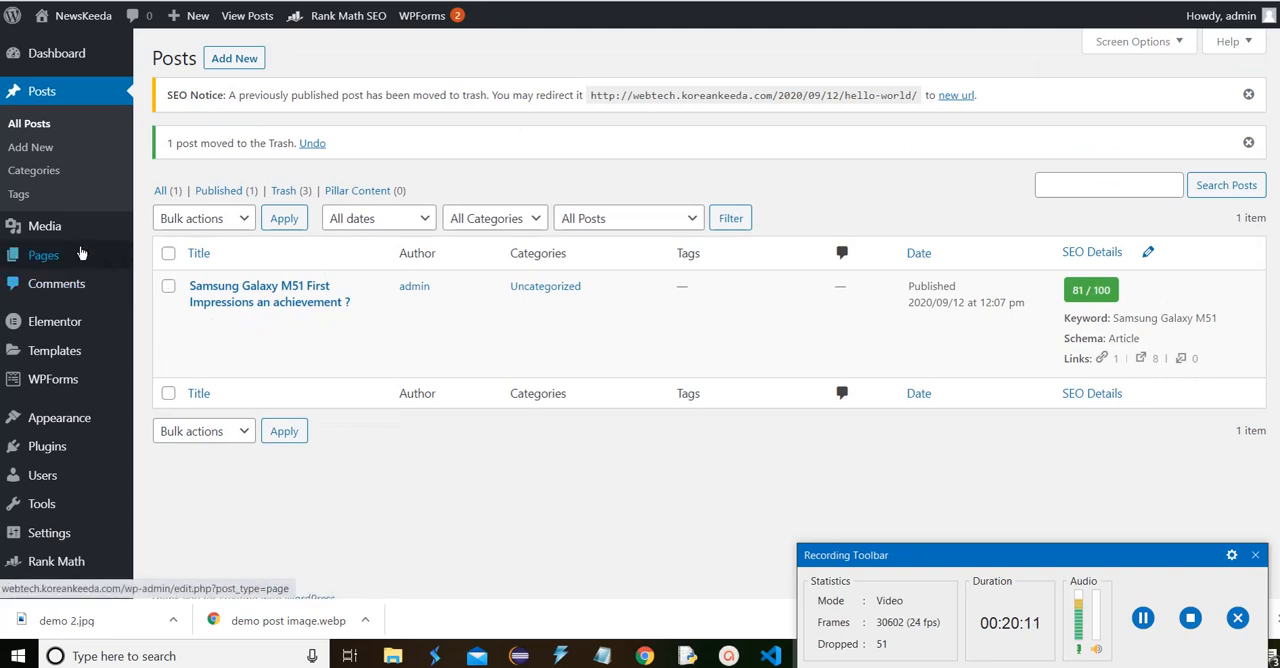
# Open the About page in the WordPress editor and review its Basic SEO checks in Rank Math
pyautogui.moveTo(119, 262)
pyautogui.click(173, 266)
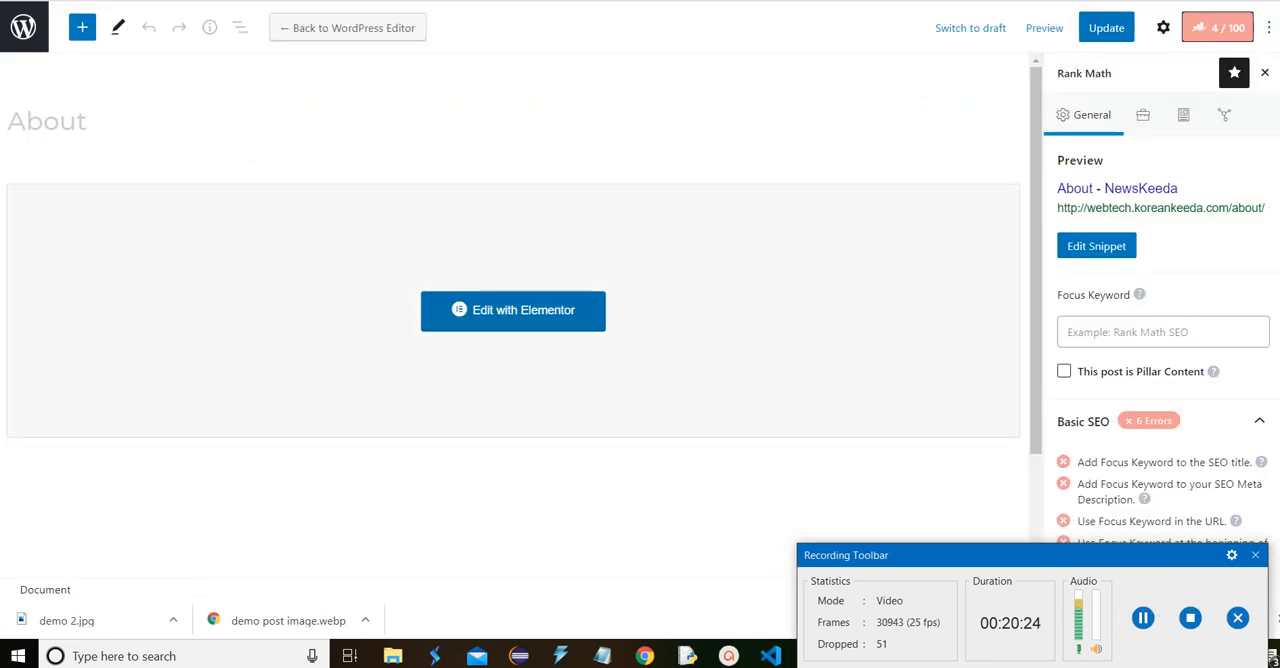
pyautogui.scroll(-3, 1060, 365)
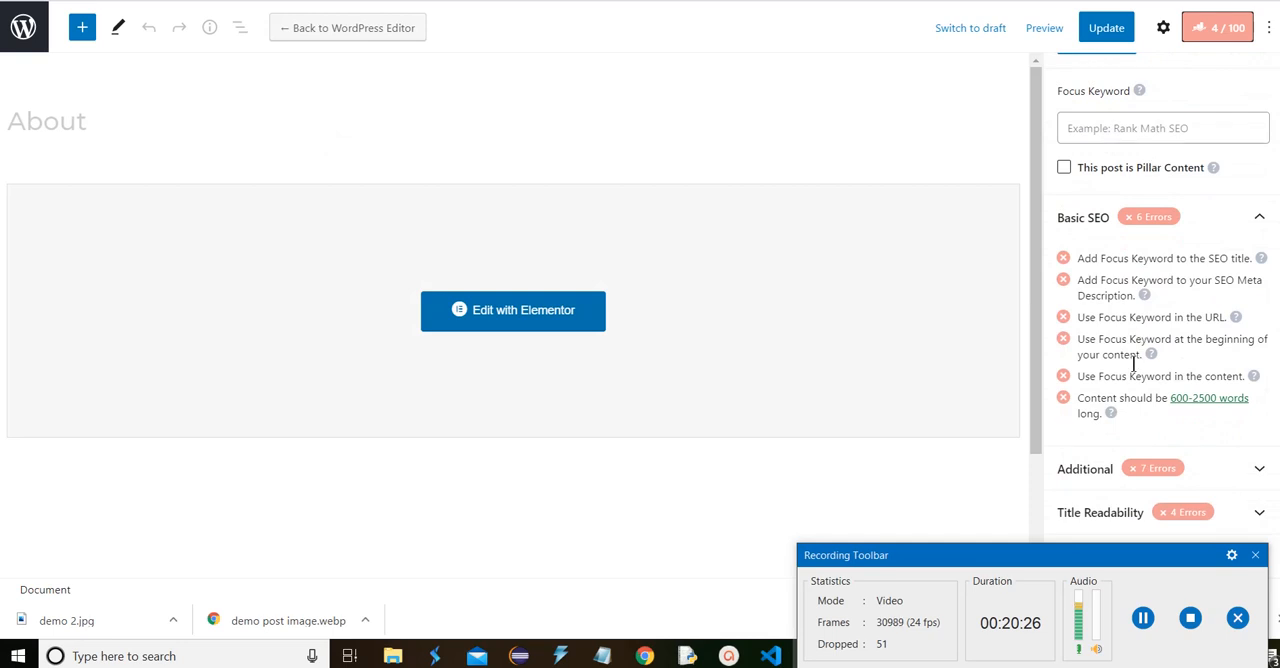
pyautogui.scroll(1, 1131, 350)
pyautogui.scroll(3, 1128, 341)
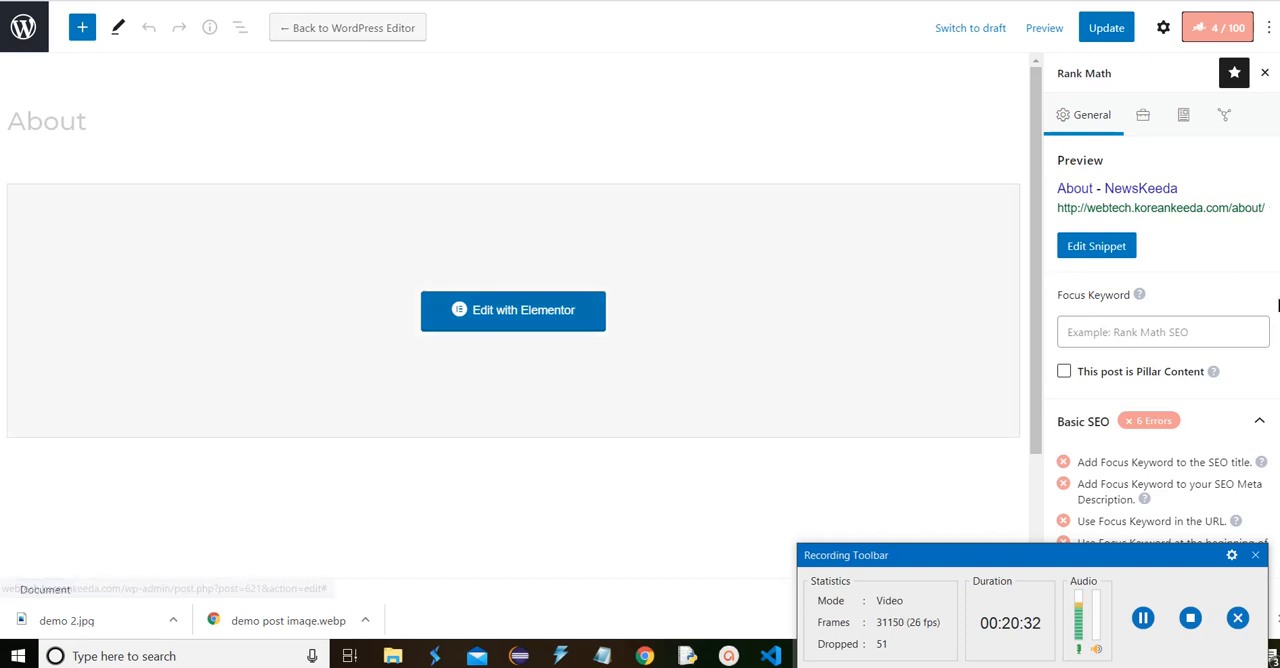
# Open the About page in Elementor and show the Rank Math SEO checks there
pyautogui.click(506, 316)
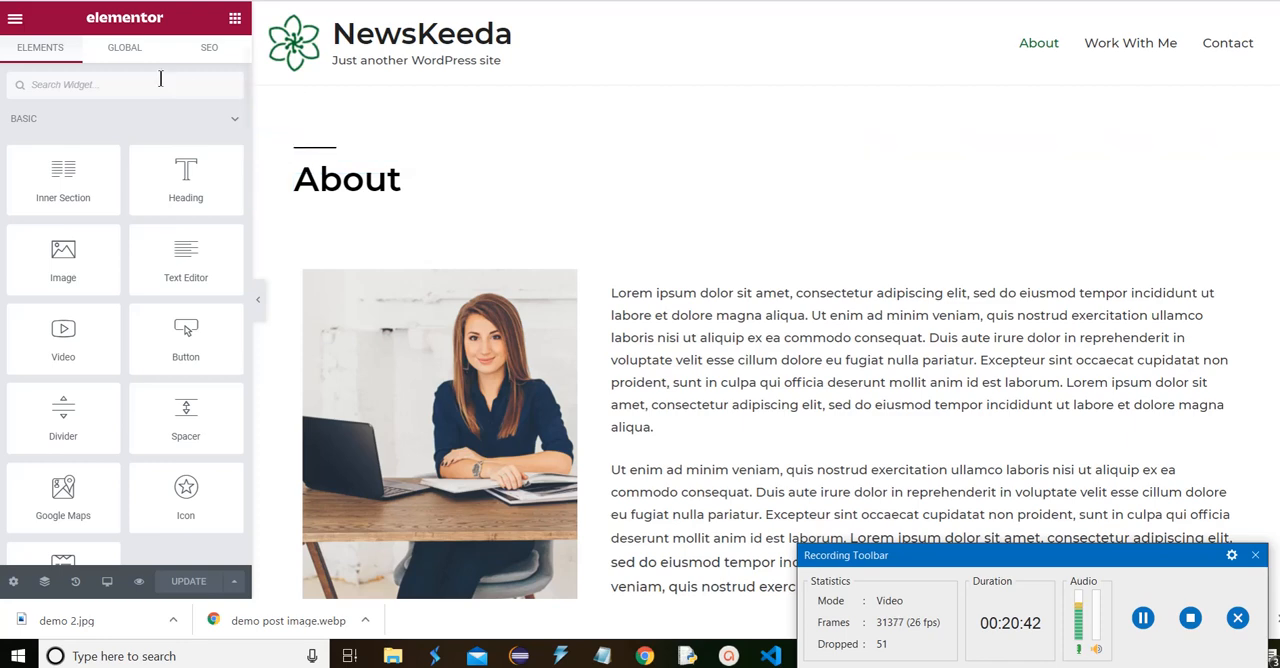
pyautogui.click(210, 50)
pyautogui.scroll(-2, 168, 144)
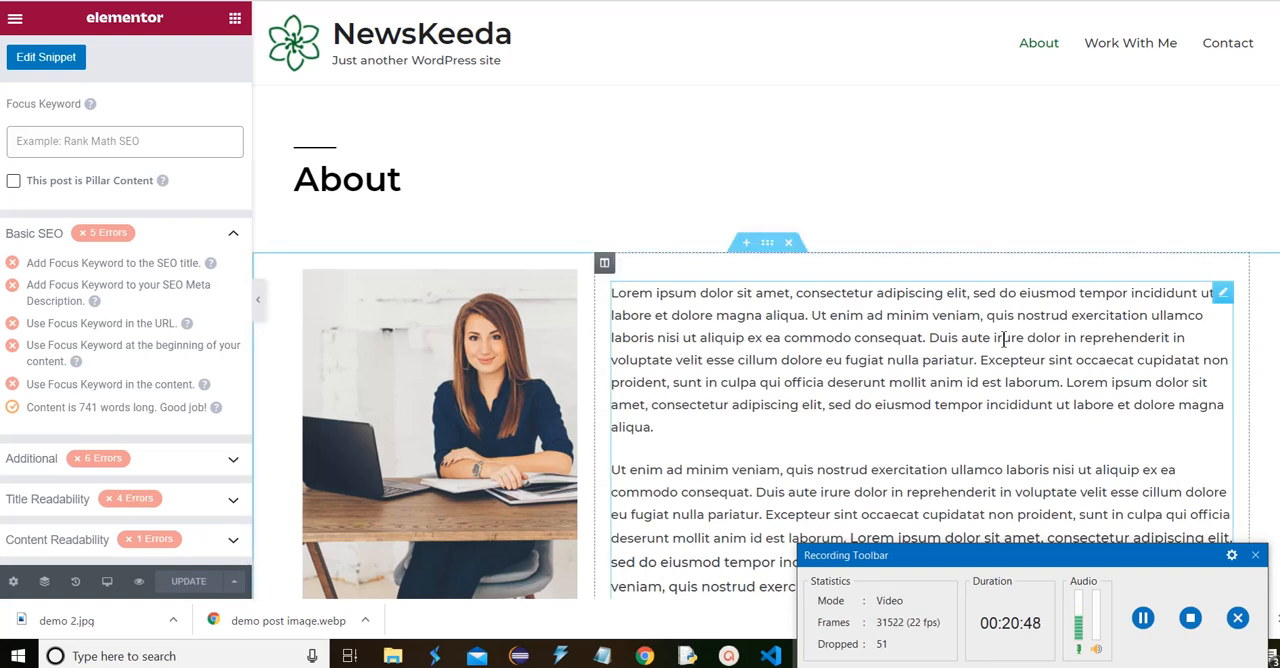
# Copy the page's "About" heading text and add it as the page's Rank Math focus keyword
pyautogui.click(374, 186)
pyautogui.doubleClick(374, 186)
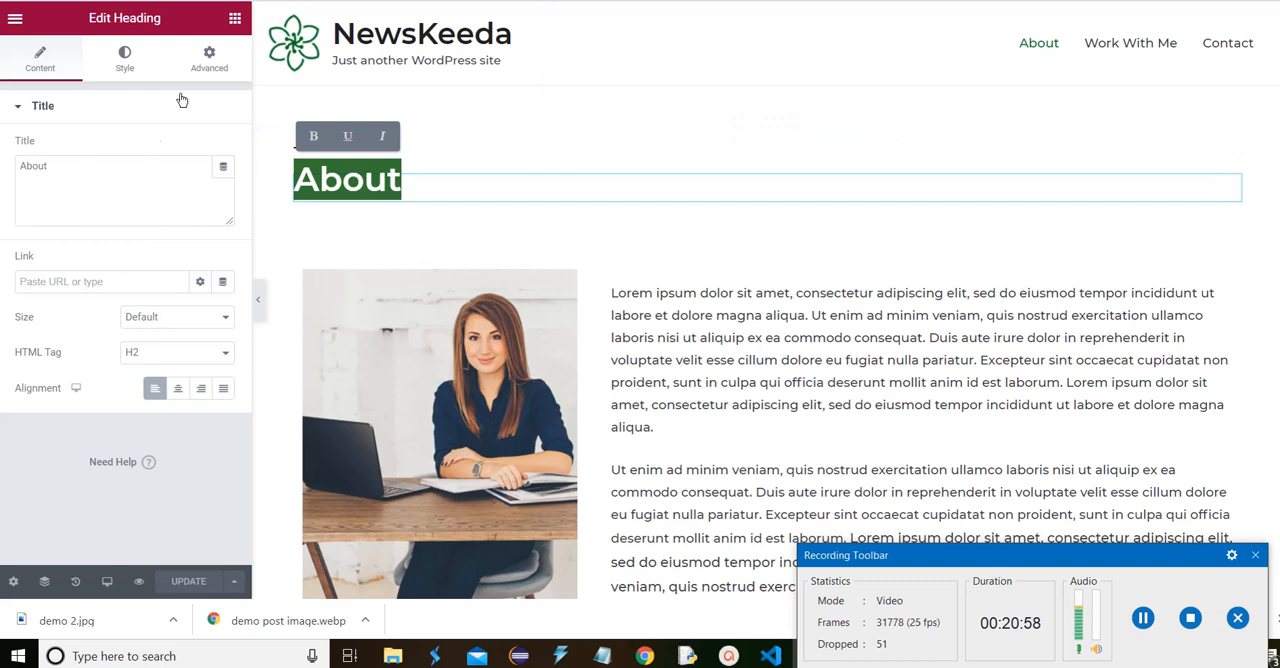
pyautogui.click(234, 18)
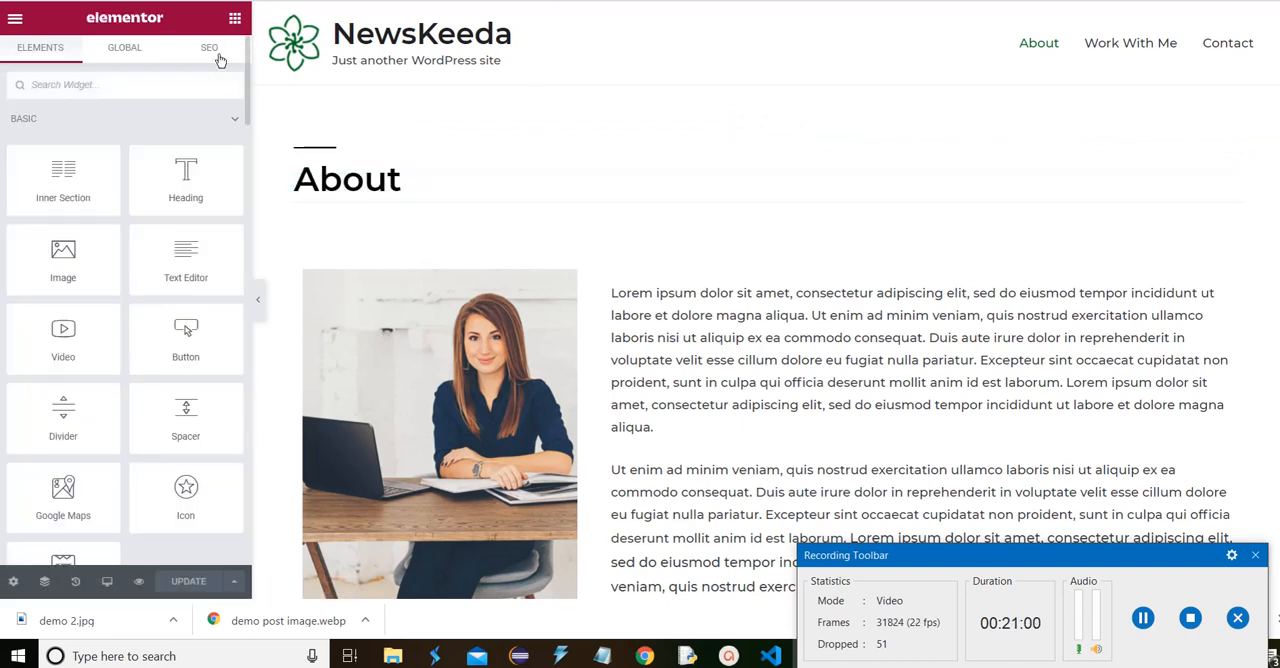
pyautogui.click(212, 48)
pyautogui.click(101, 321)
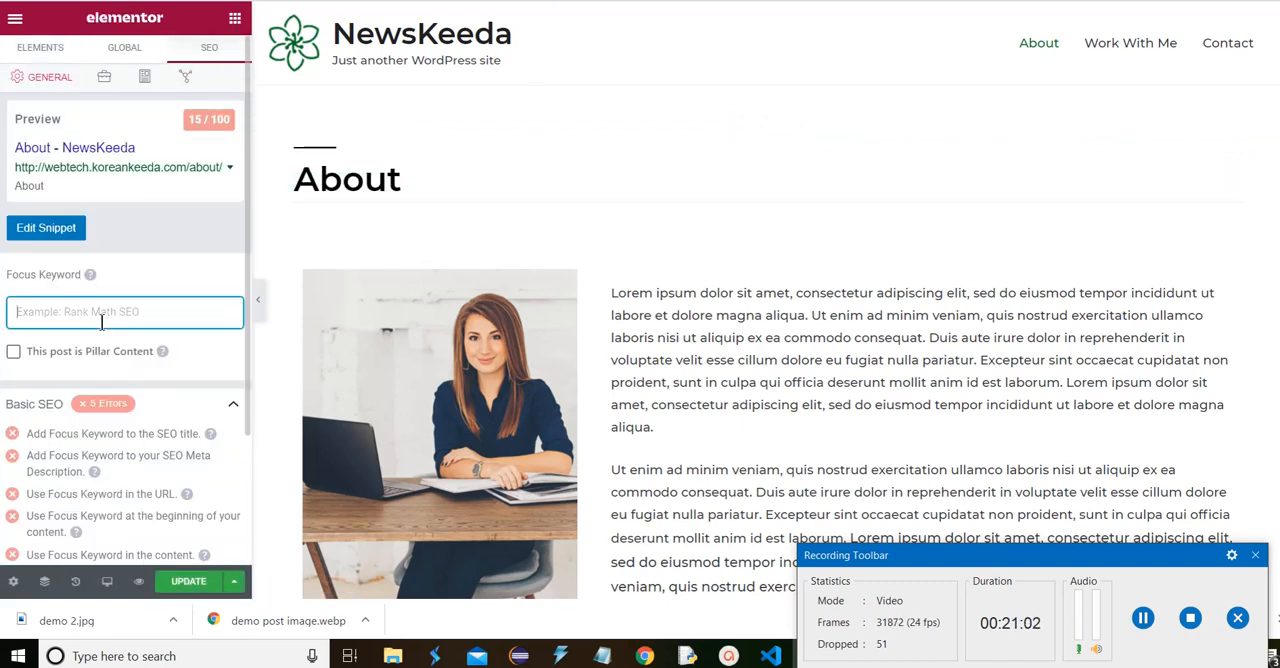
pyautogui.write('About')
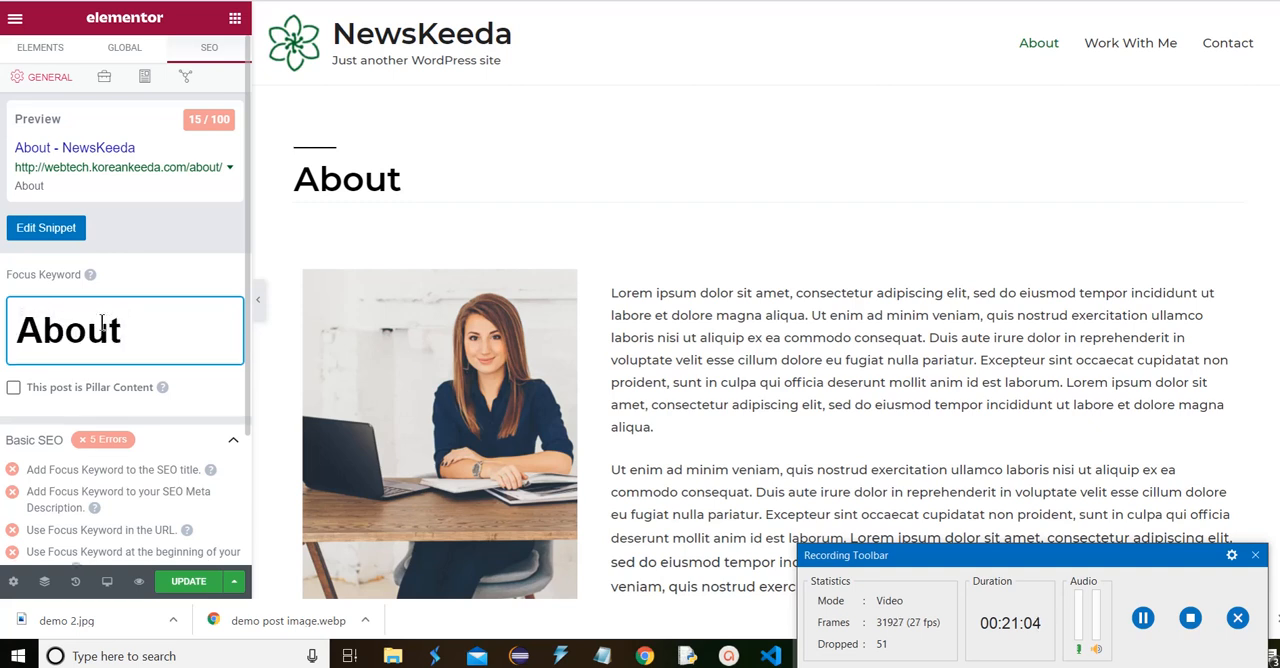
pyautogui.press('Return')
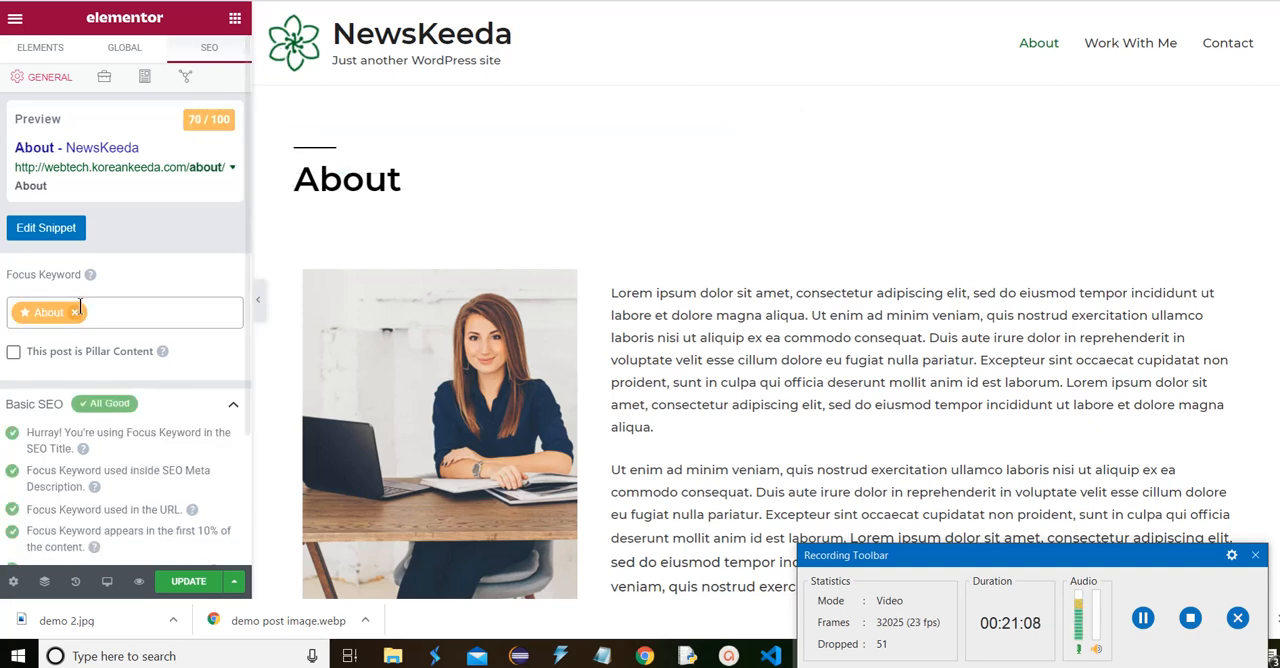
# Review the About page's Basic SEO results and expand the Additional and Title Readability checks
pyautogui.scroll(-2, 85, 326)
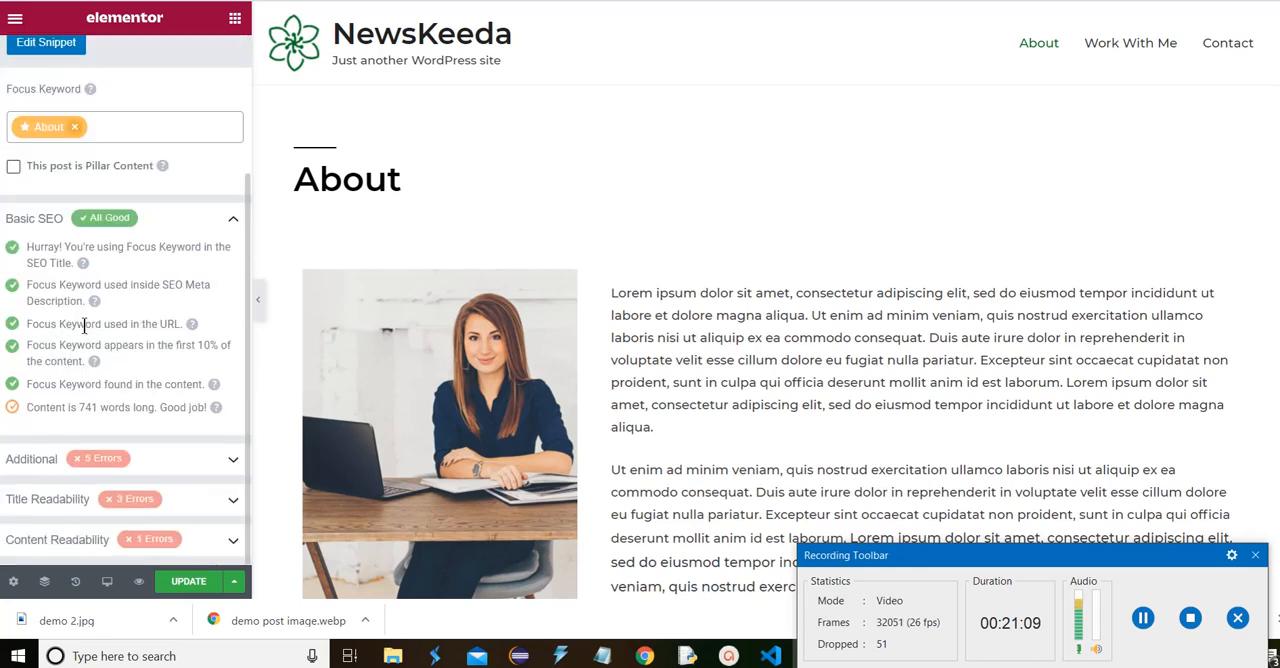
pyautogui.click(122, 462)
pyautogui.scroll(-2, 124, 468)
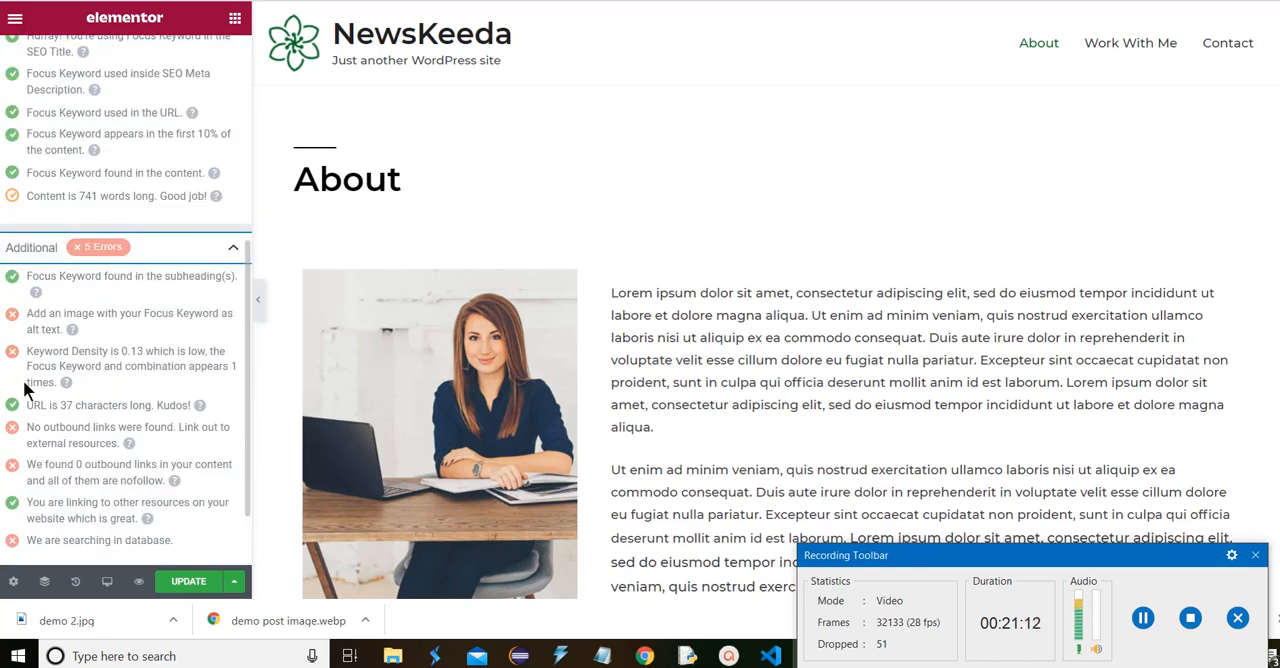
pyautogui.scroll(-1, 35, 400)
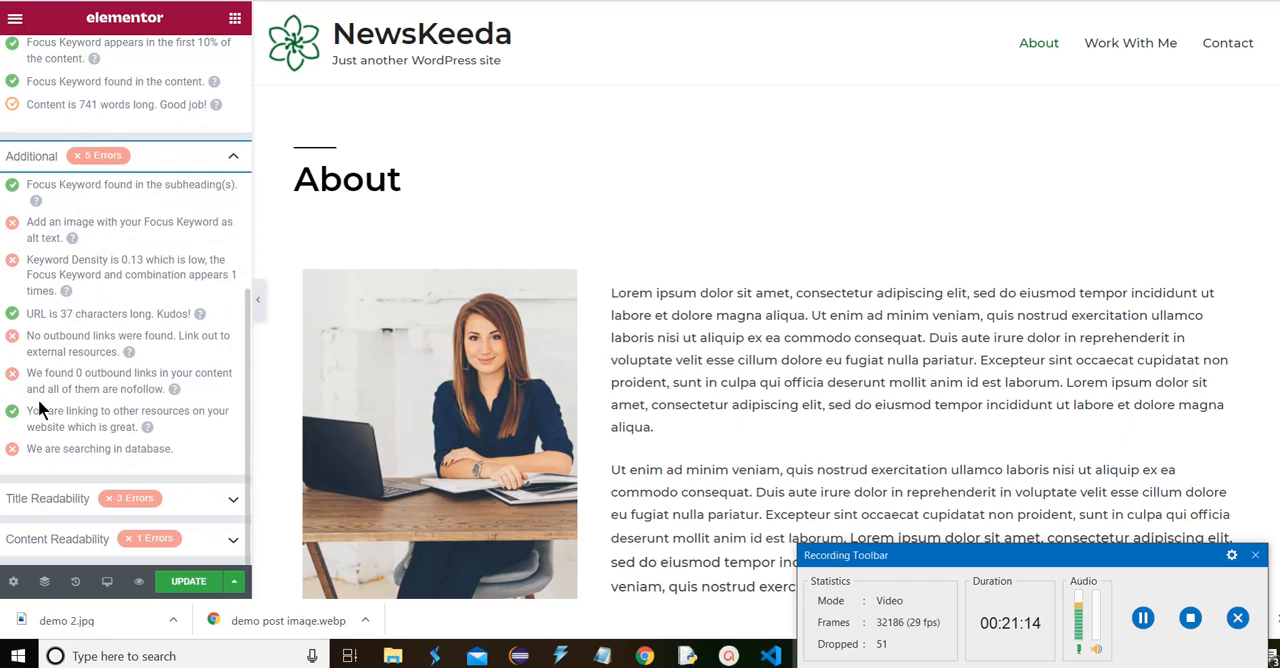
pyautogui.click(122, 507)
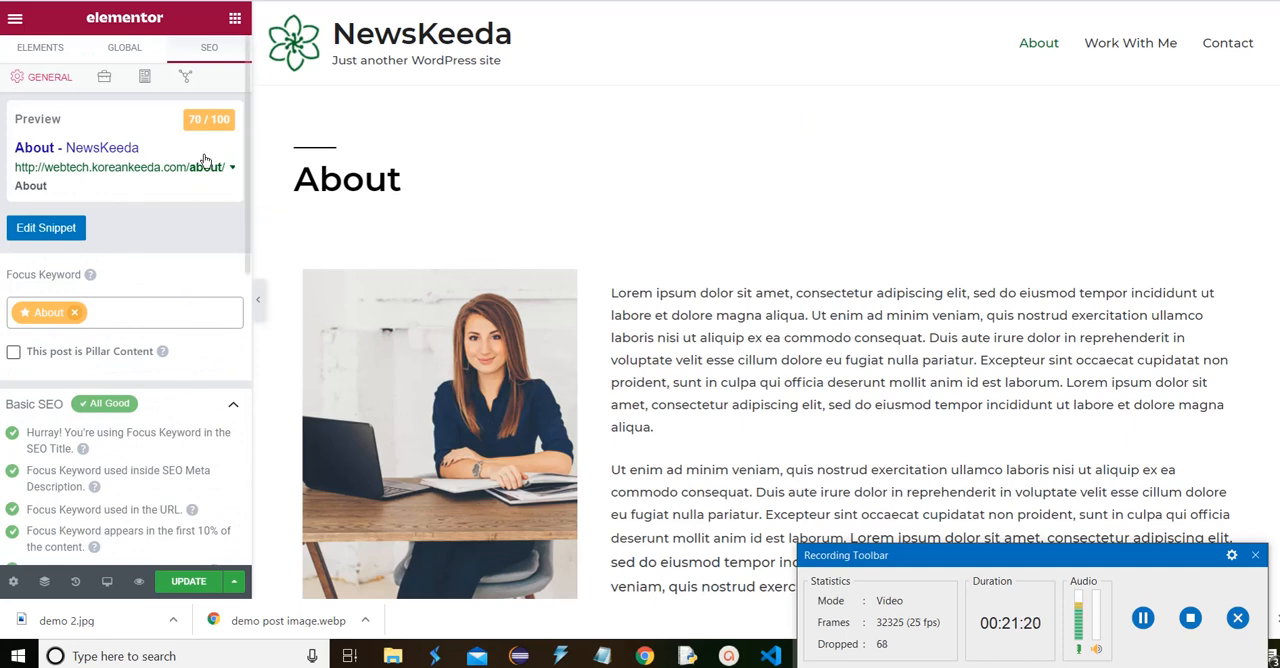
# Open the snippet editor for the About page, inspect its title, permalink and description fields, and close it
pyautogui.click(49, 236)
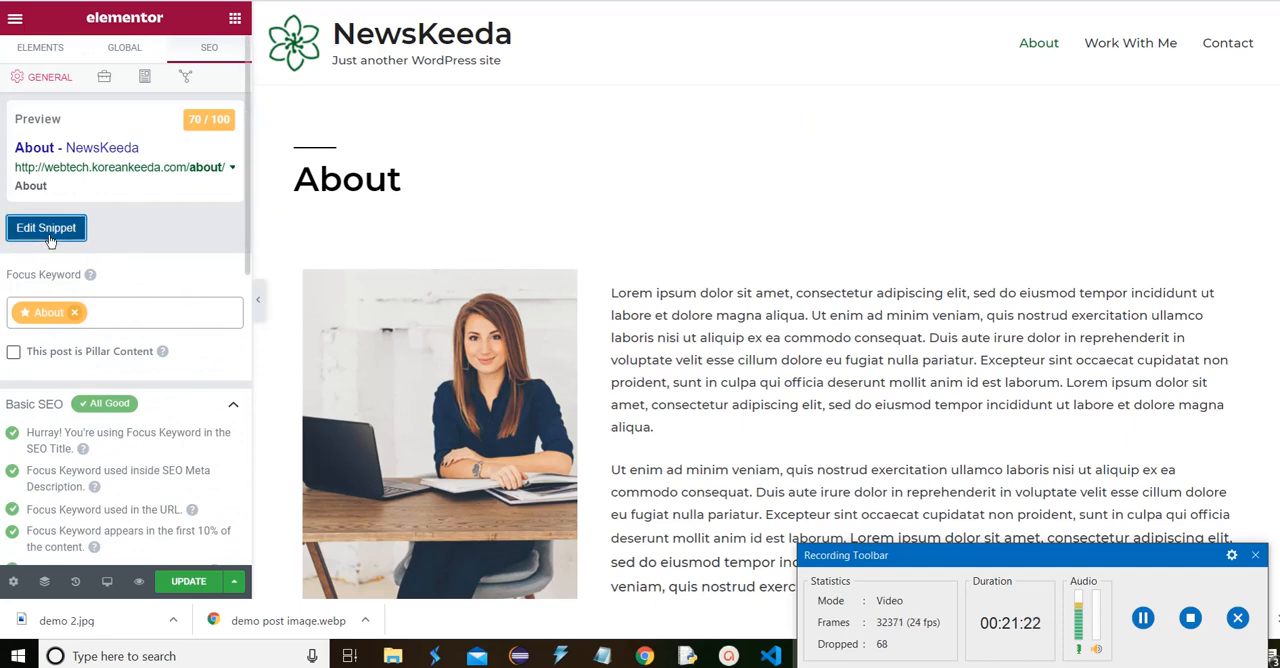
pyautogui.scroll(-1, 457, 303)
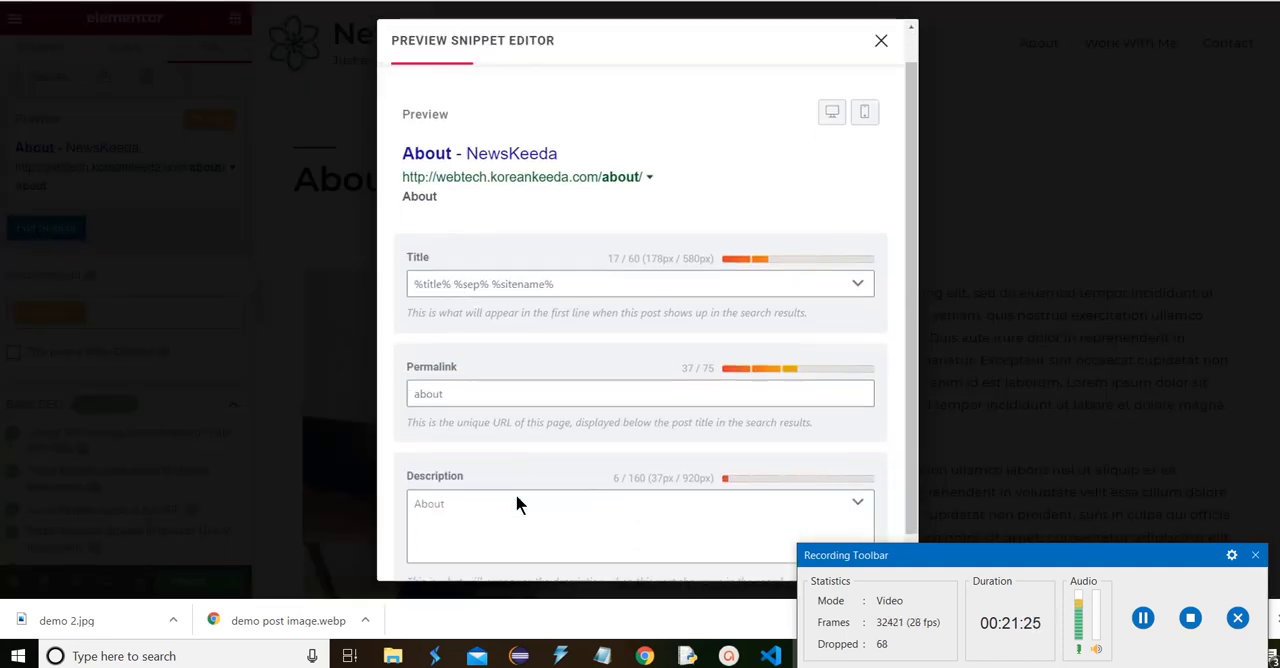
pyautogui.scroll(-1, 516, 503)
pyautogui.click(556, 487)
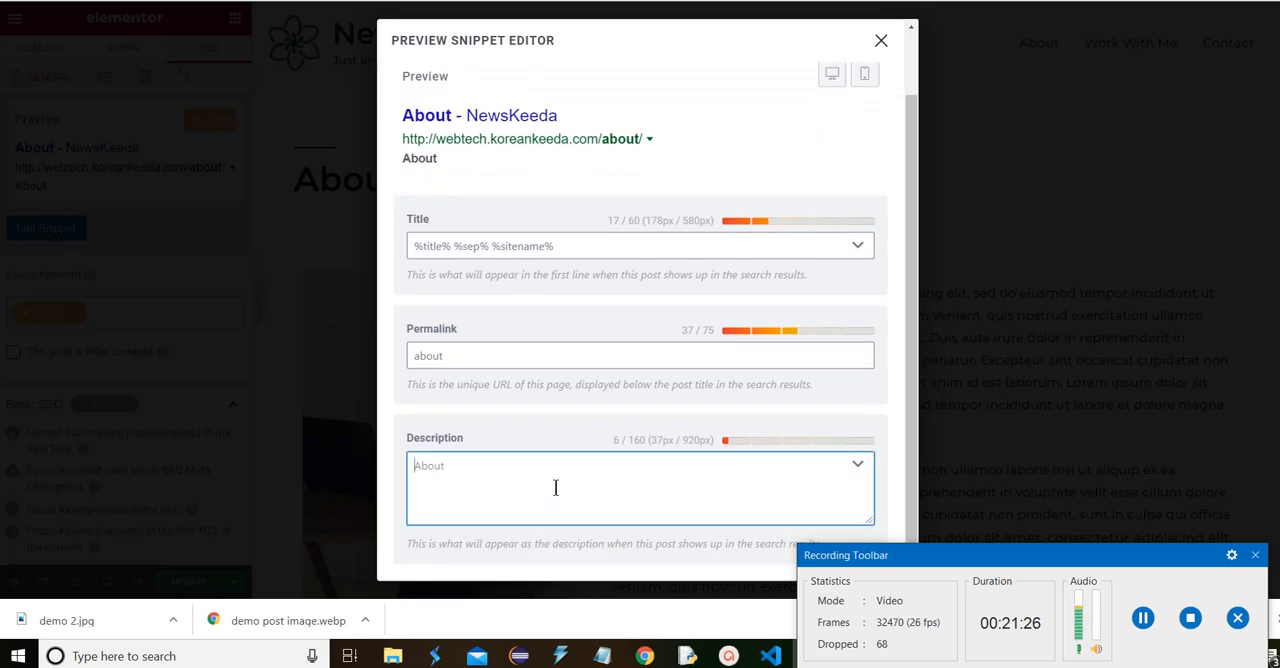
pyautogui.click(536, 364)
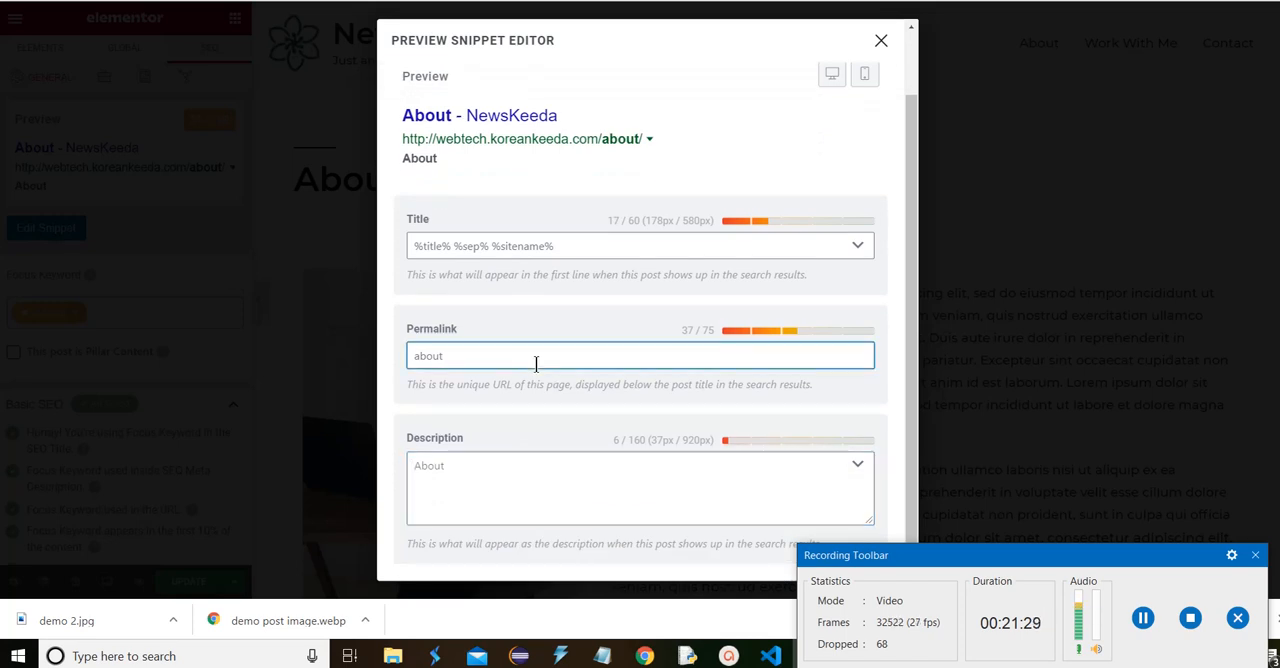
pyautogui.click(881, 41)
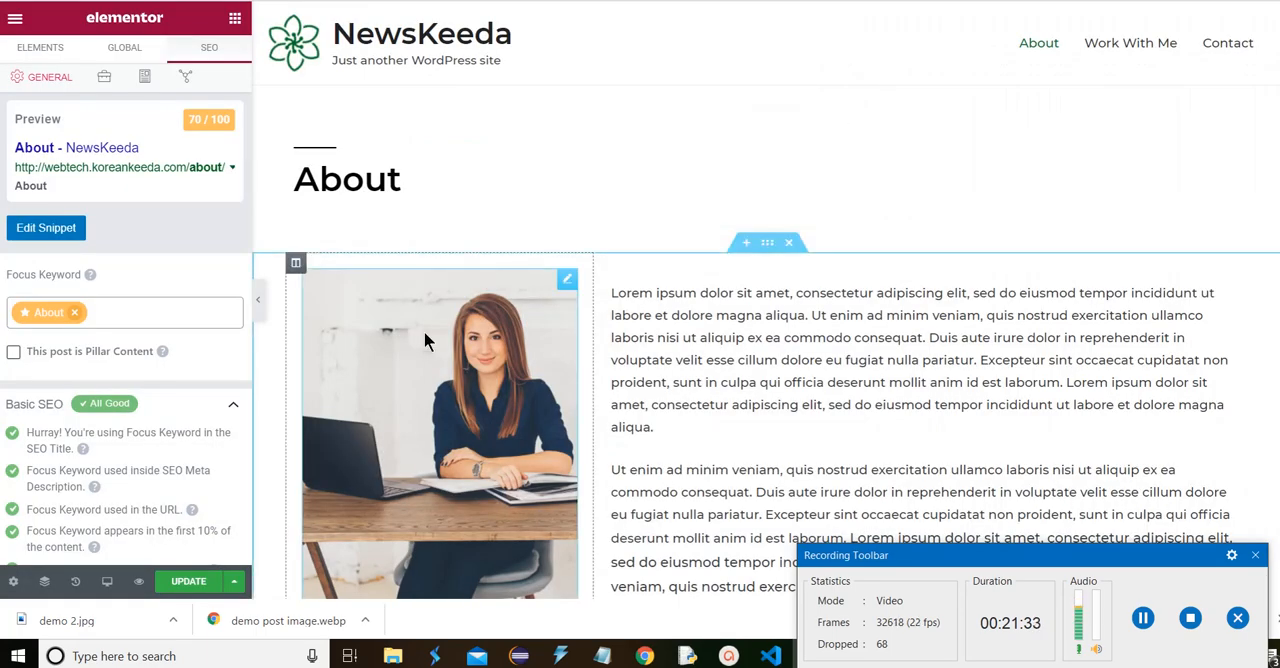